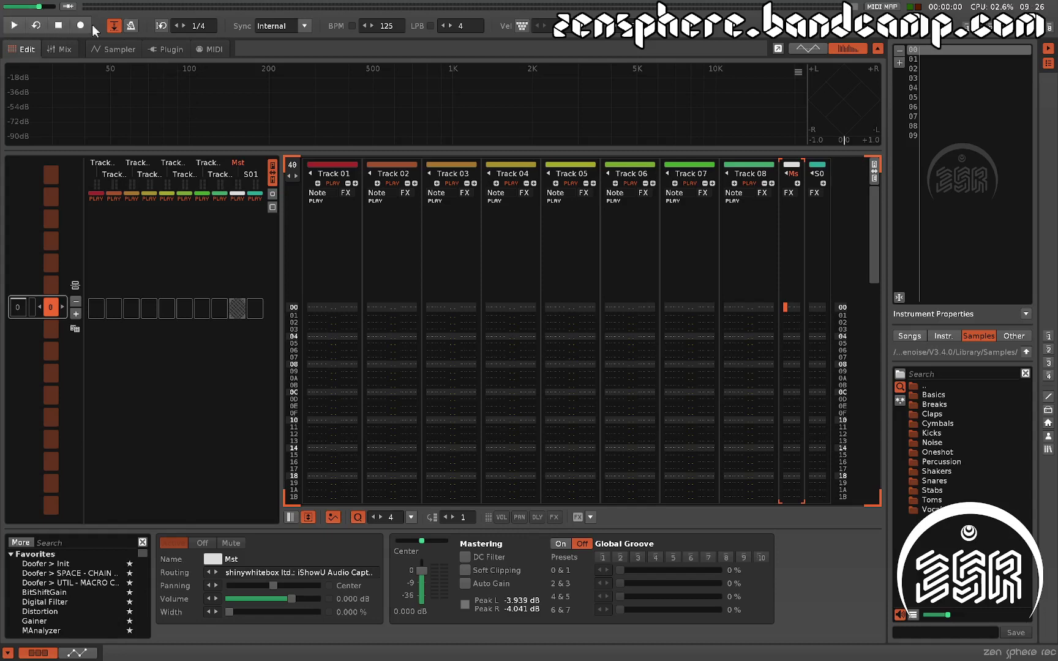
# Step: Turn on edit mode and enter C-3 notes on lines 00 to 05 of Track 01's note column
pyautogui.click(34, 27)
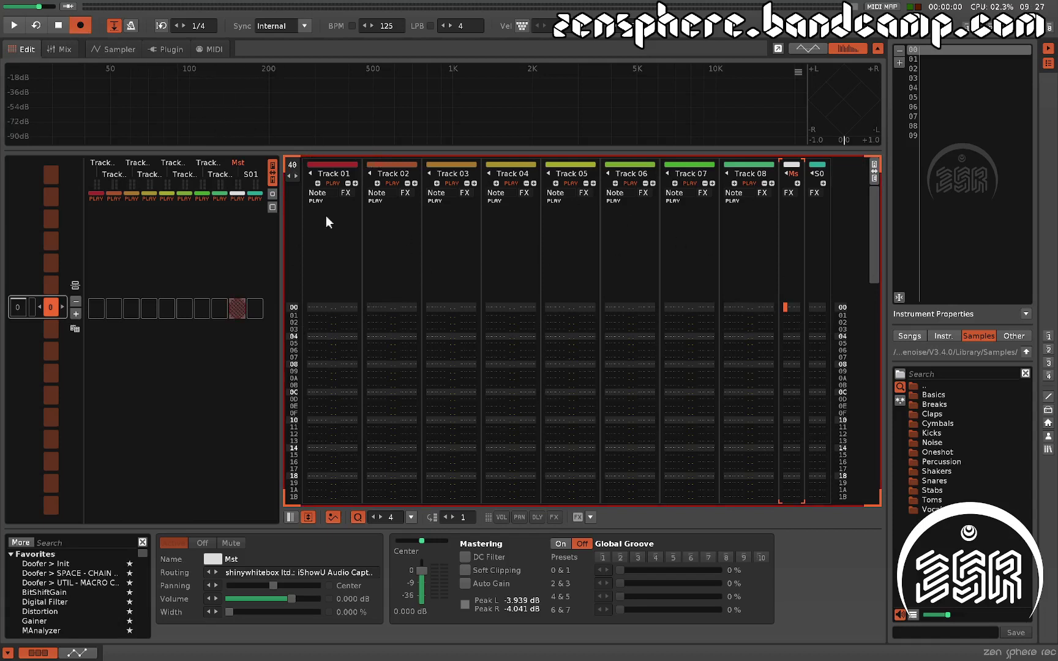
pyautogui.click(315, 307)
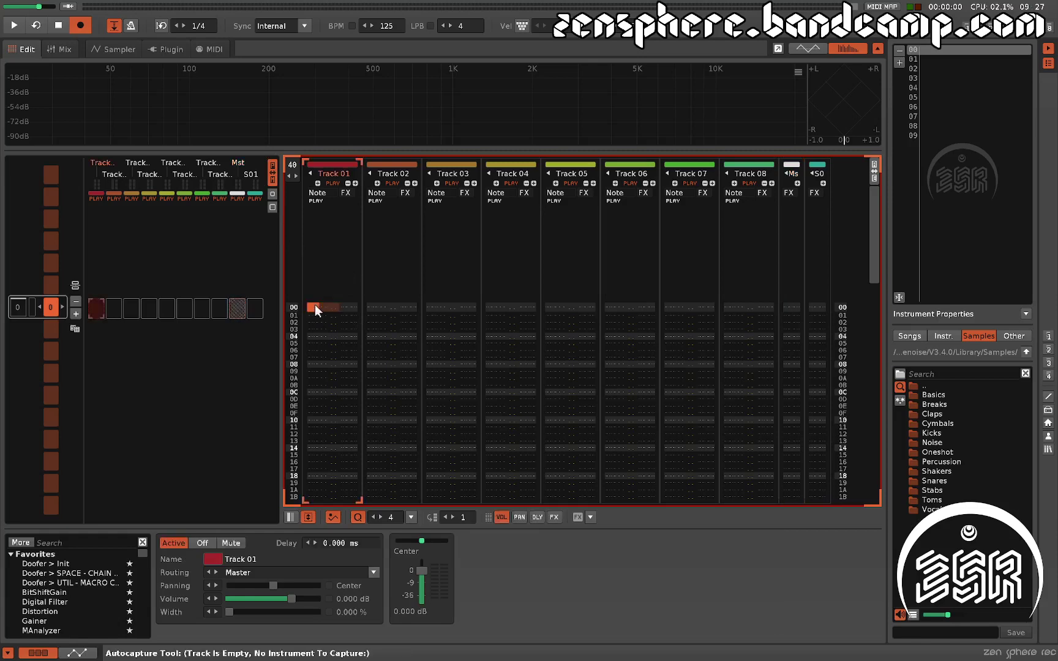
pyautogui.press('z')
pyautogui.press('z')
pyautogui.press('z')
pyautogui.press('z')
pyautogui.press('z')
pyautogui.press('z')
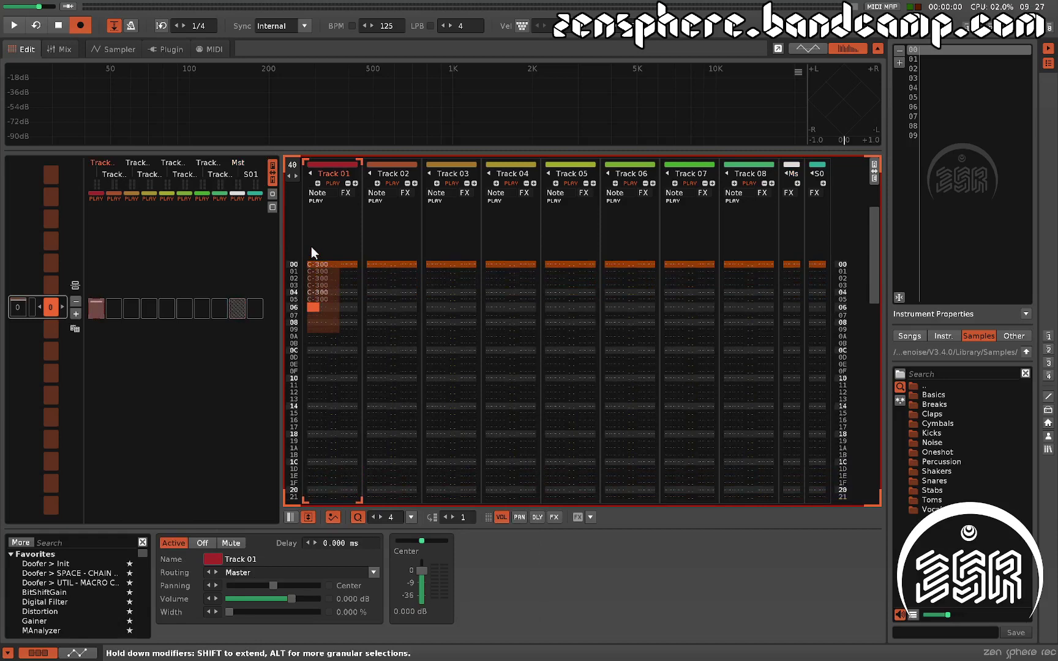
# Step: Delete the entered notes from Track 01 and turn edit mode off
pyautogui.press('Down')
pyautogui.press('Delete')
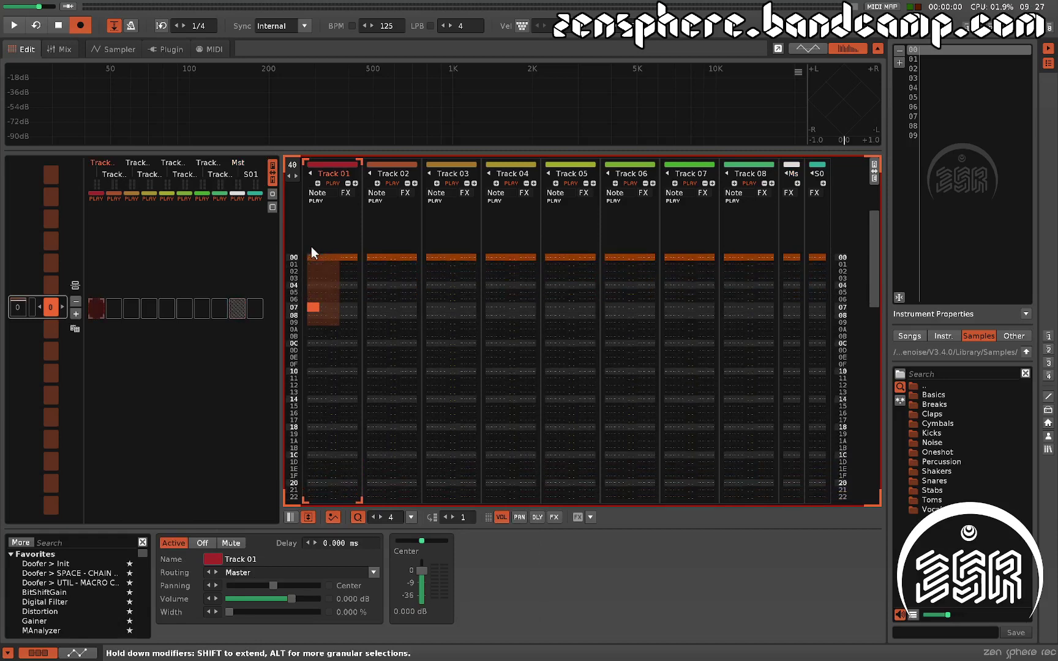
pyautogui.click(81, 26)
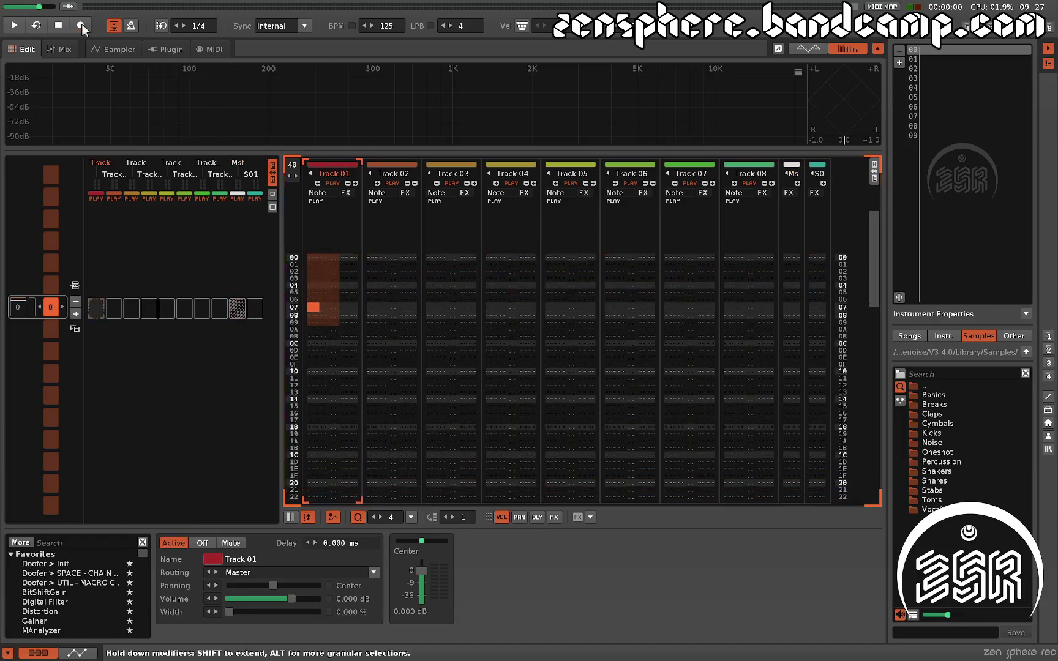
pyautogui.click(82, 25)
pyautogui.click(82, 23)
# Step: Turn off pattern follow and play the empty pattern while moving through its lines independently of the playhead
pyautogui.click(15, 25)
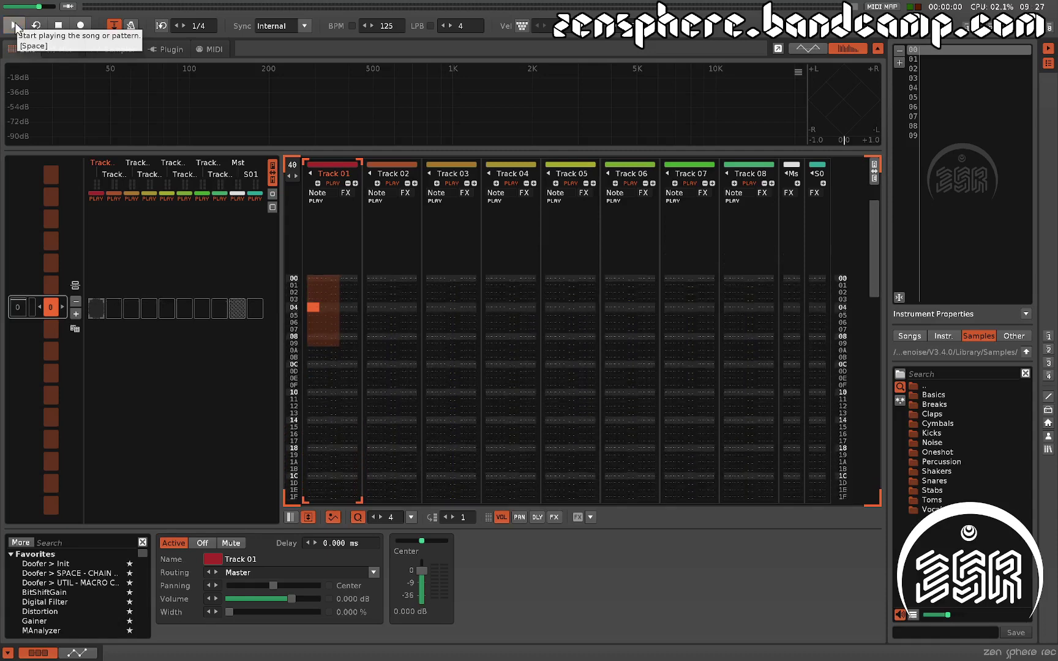
pyautogui.press('space')
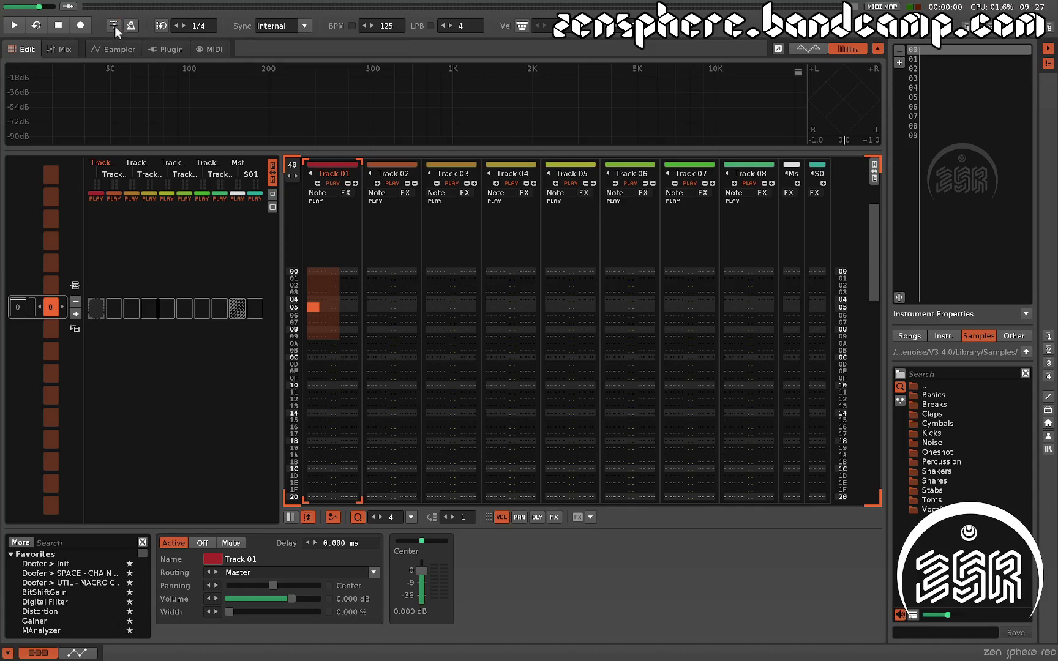
pyautogui.press('space')
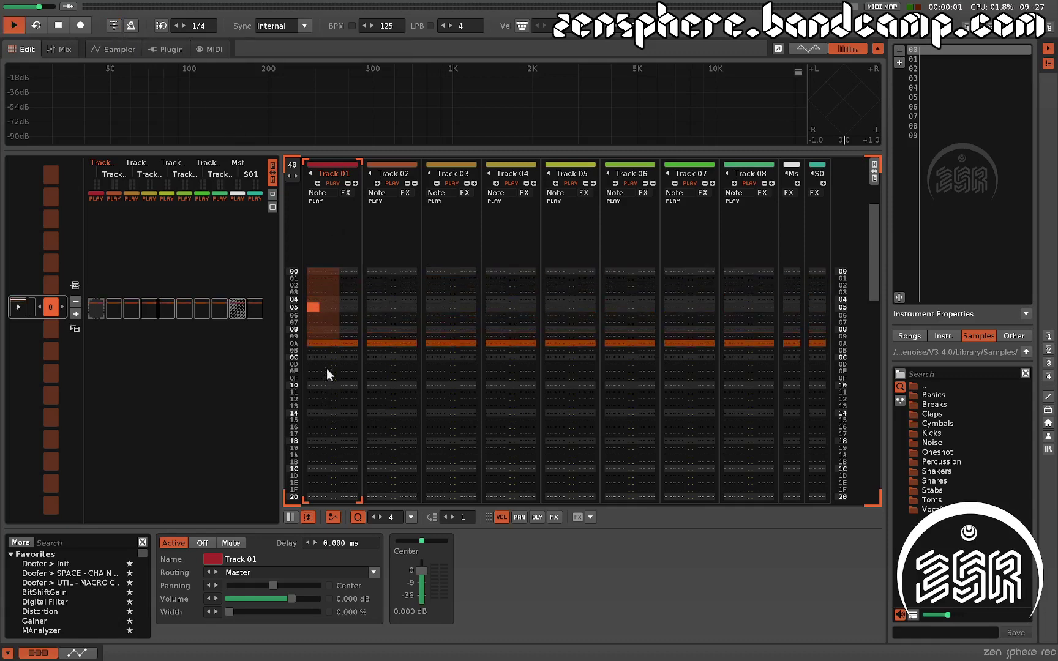
pyautogui.scroll(-4, 428, 415)
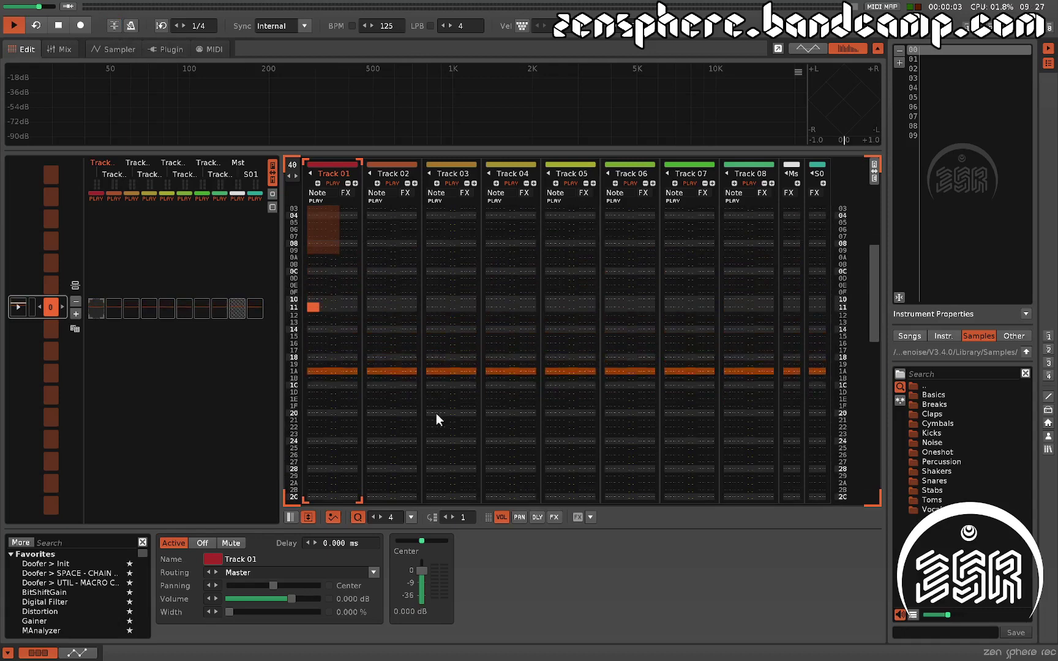
pyautogui.scroll(-8, 435, 413)
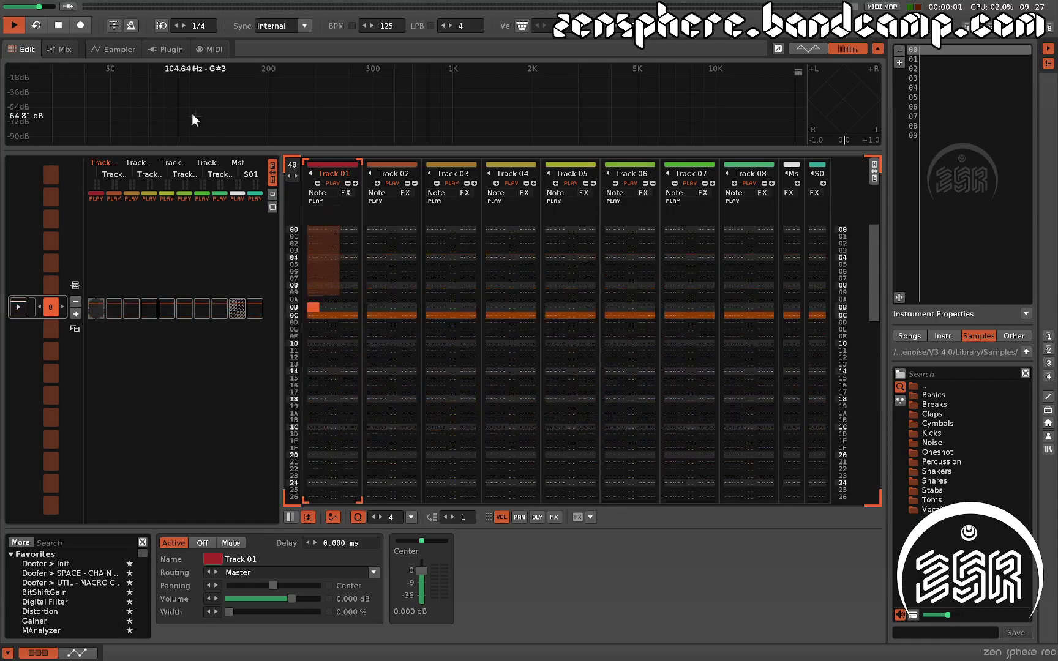
# Step: Switch pattern follow on and off during playback to compare the behaviours, ending with it enabled
pyautogui.click(115, 25)
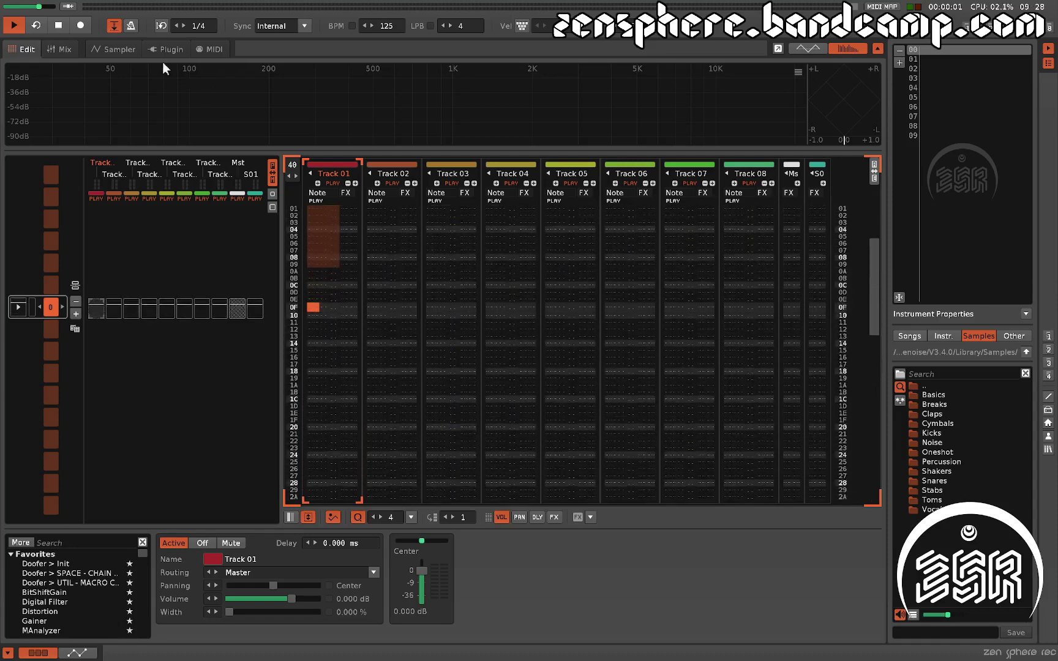
pyautogui.click(115, 26)
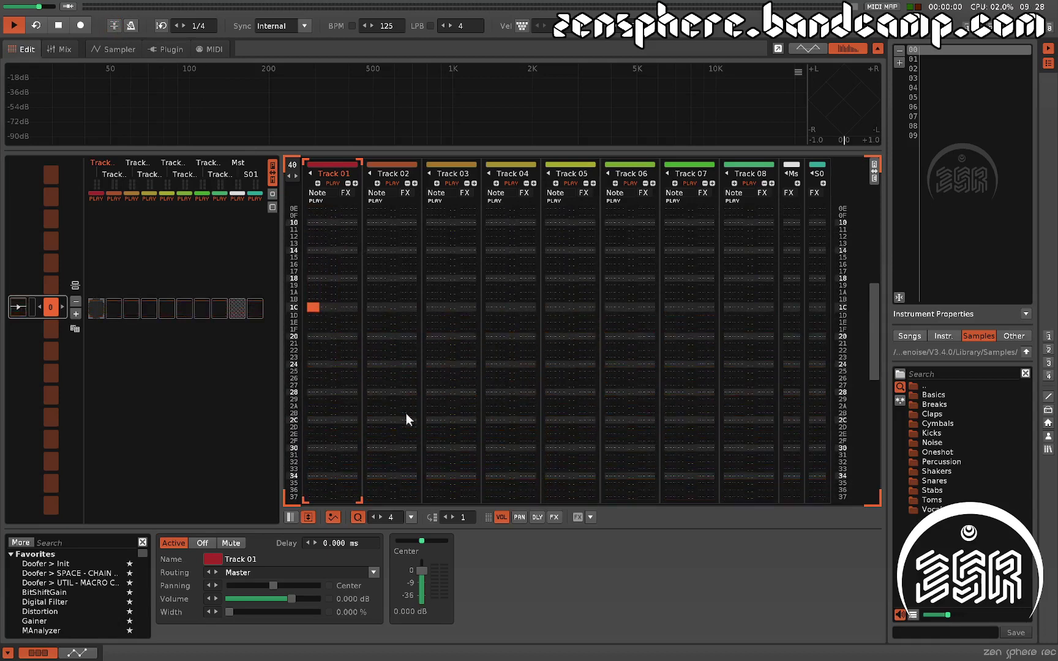
pyautogui.scroll(5, 406, 422)
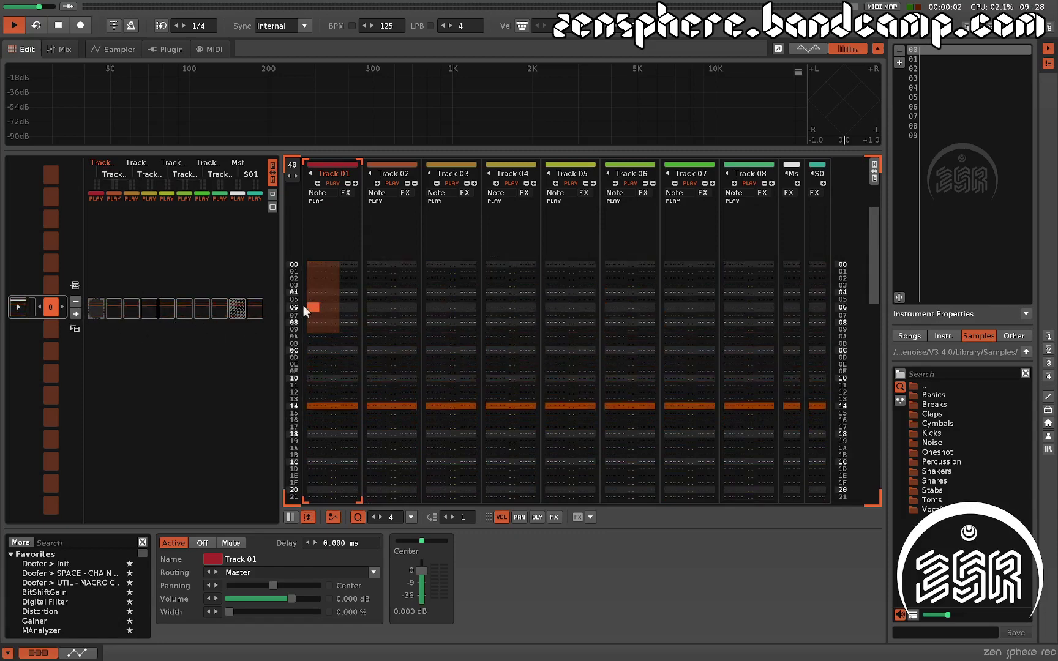
pyautogui.click(113, 25)
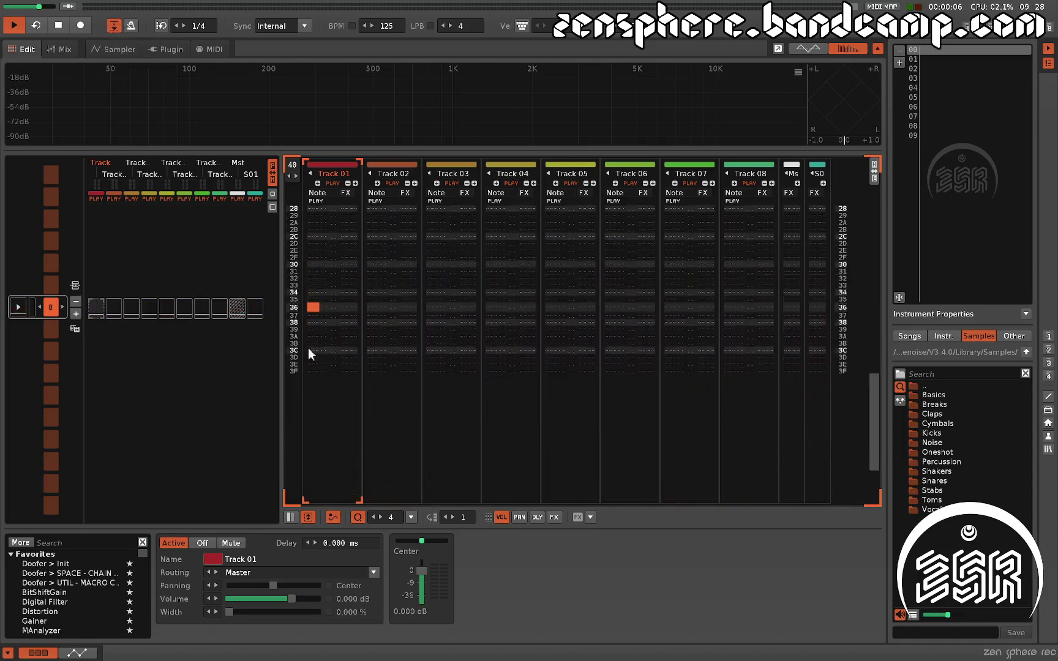
pyautogui.moveTo(309, 343); pyautogui.dragTo(319, 309)
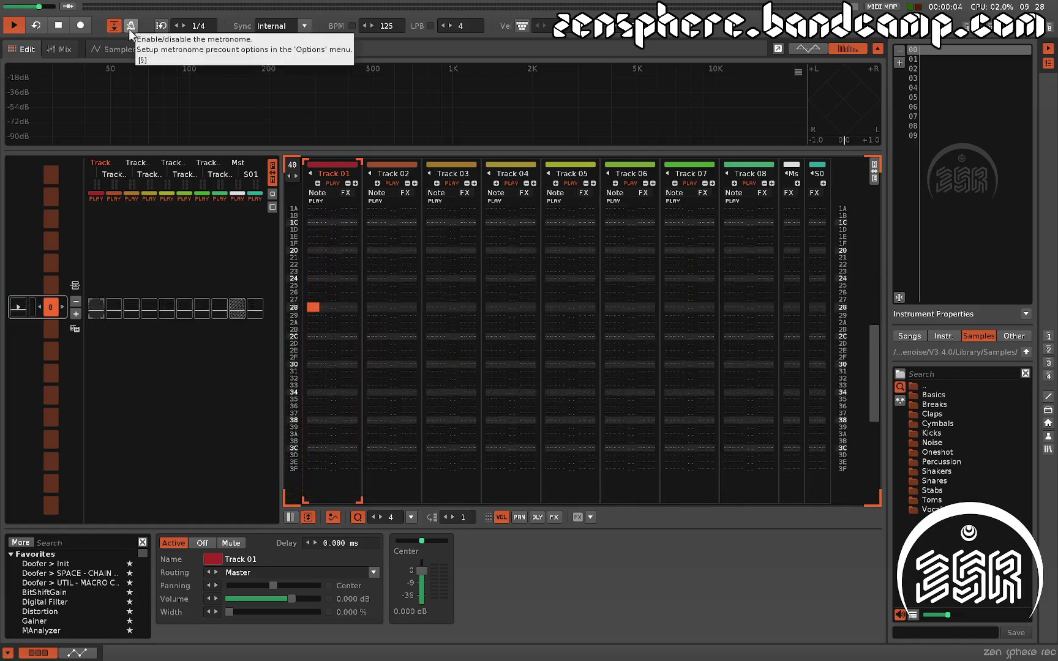
# Step: Switch the metronome on and off twice during playback, leaving it disabled
pyautogui.click(130, 26)
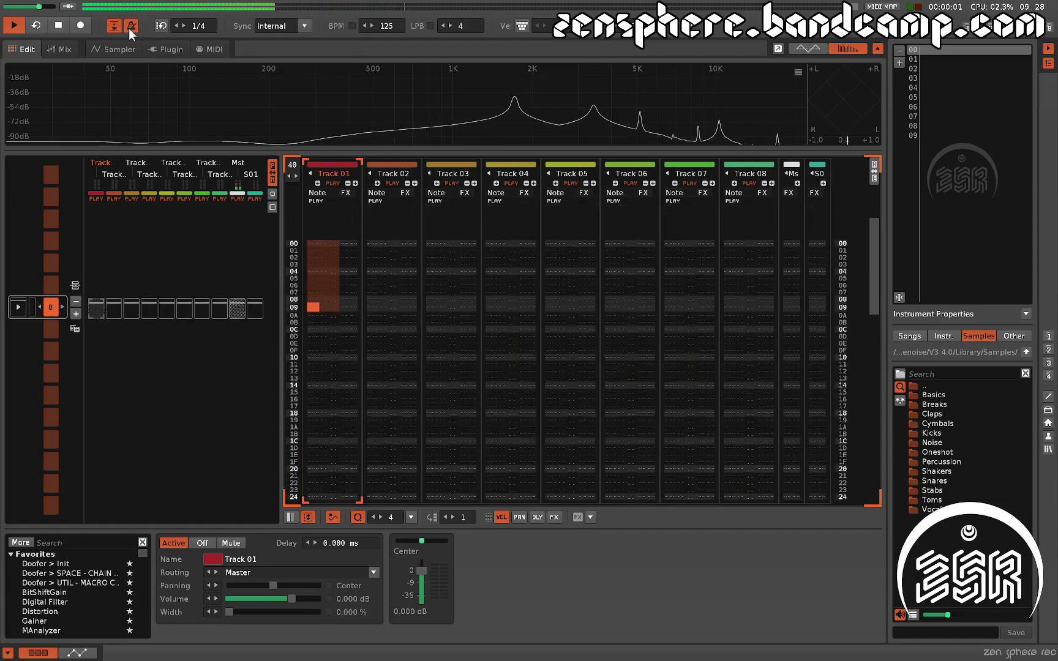
pyautogui.click(131, 27)
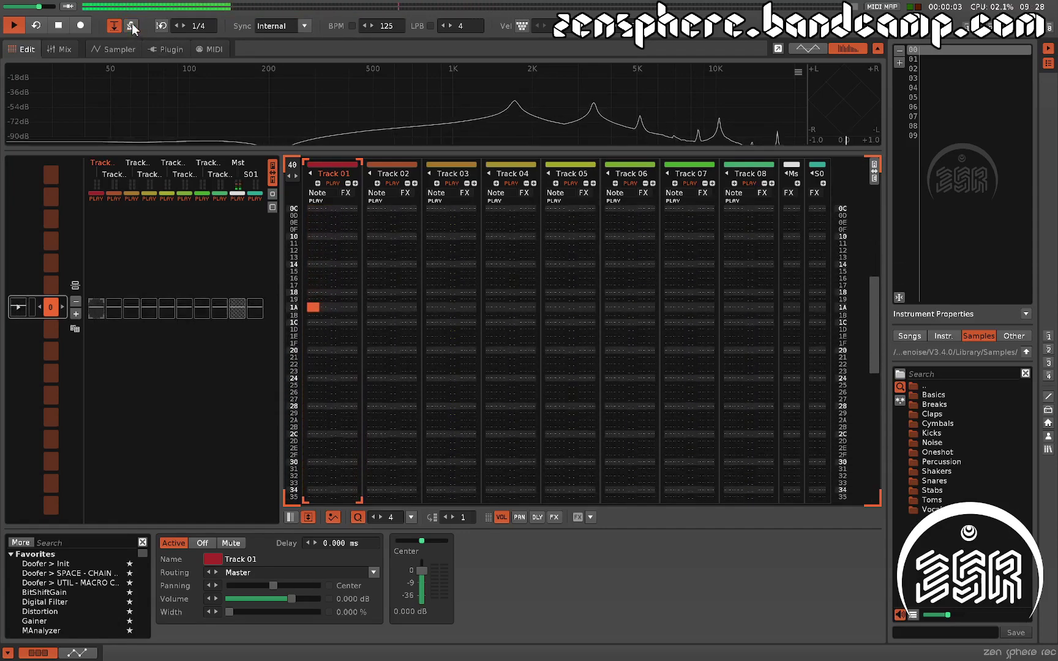
pyautogui.click(131, 27)
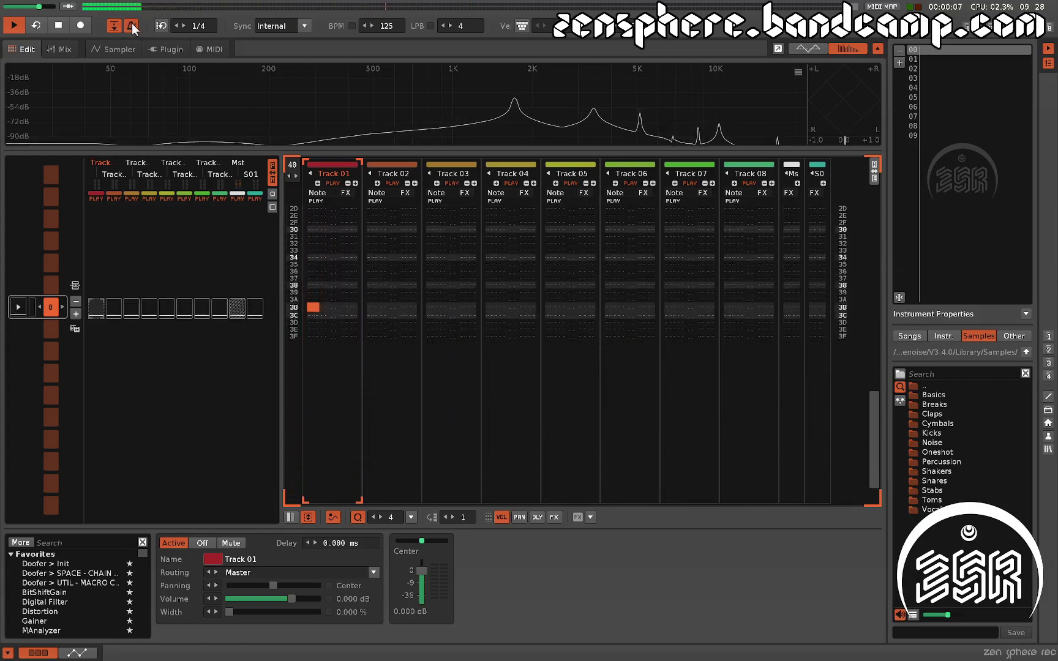
pyautogui.click(131, 27)
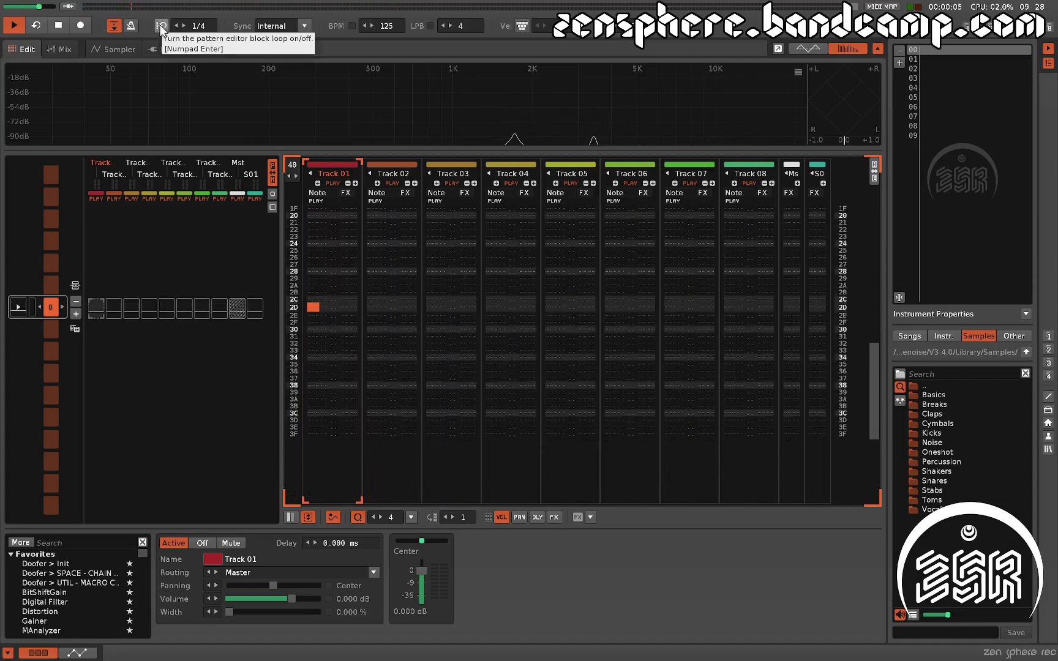
# Step: Enable the pattern block loop and set the pattern length to 40
pyautogui.click(161, 26)
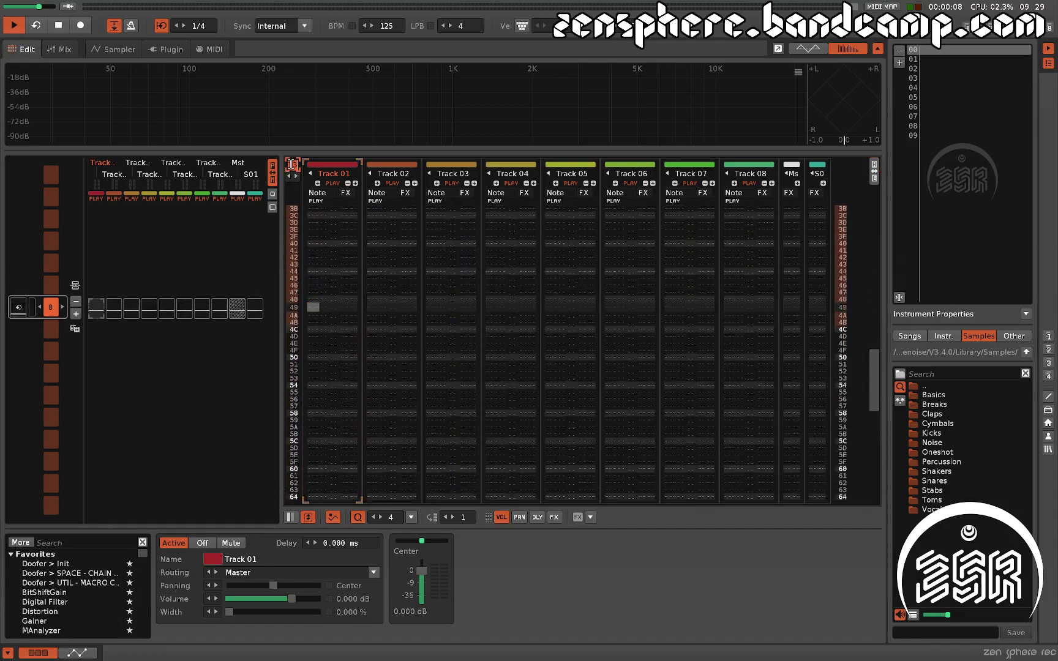
pyautogui.doubleClick(292, 165)
pyautogui.write('40')
pyautogui.press('Return')
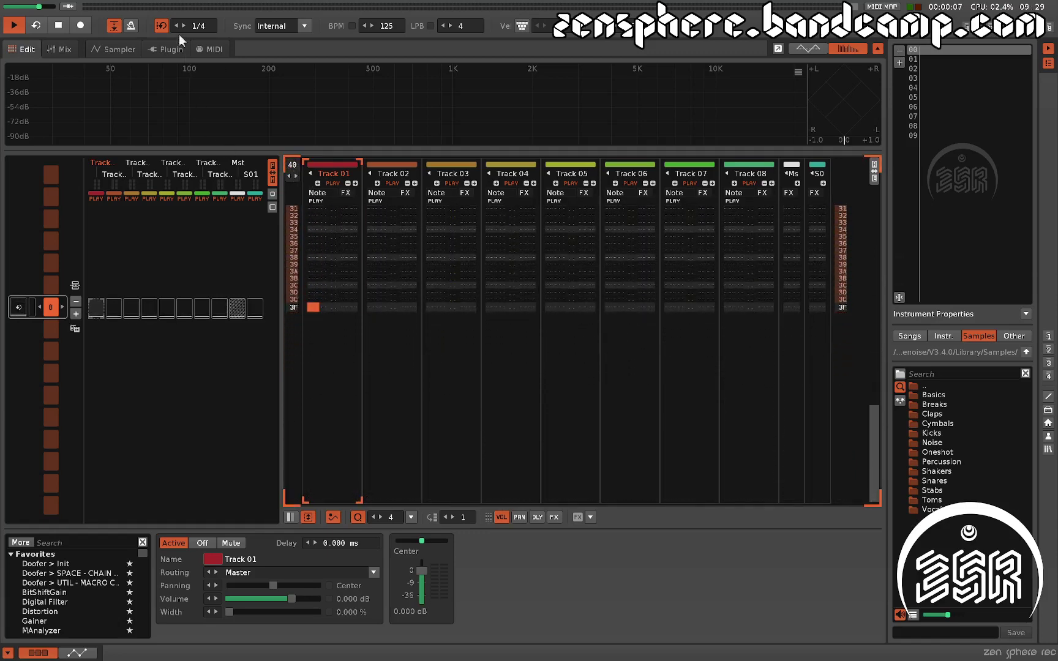
# Step: Switch the block loop off, on at another part of the pattern, and finally off
pyautogui.click(165, 27)
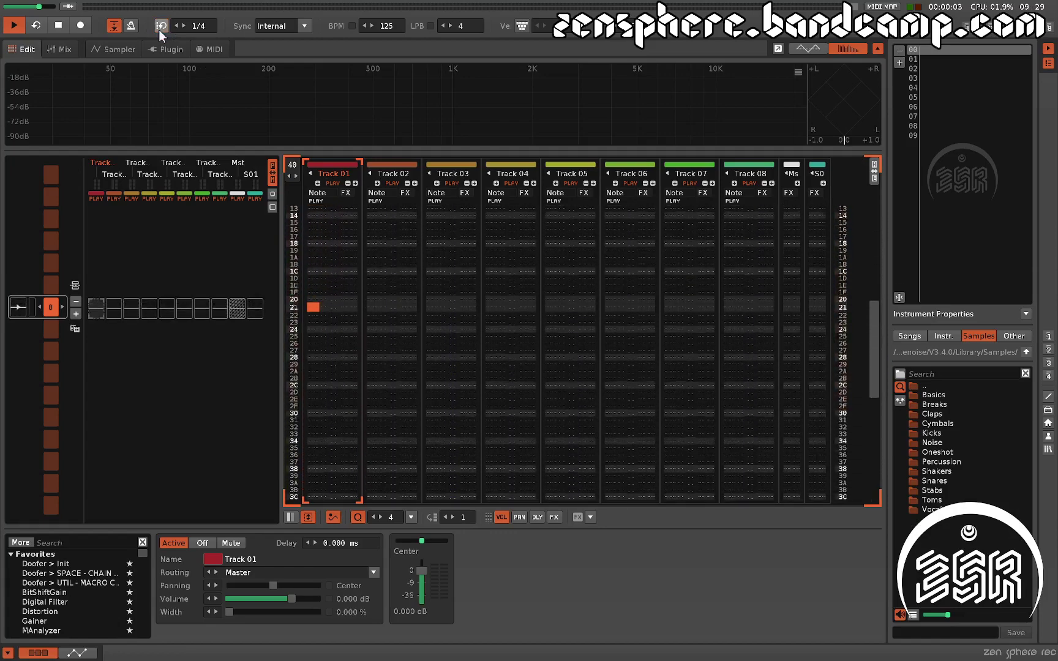
pyautogui.click(161, 27)
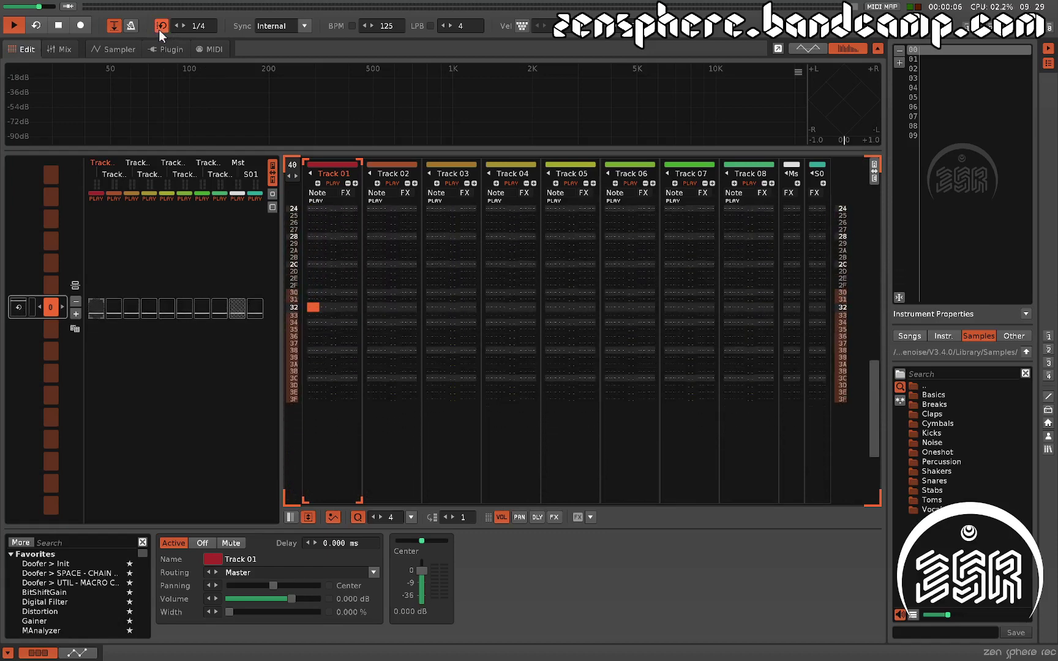
pyautogui.click(159, 29)
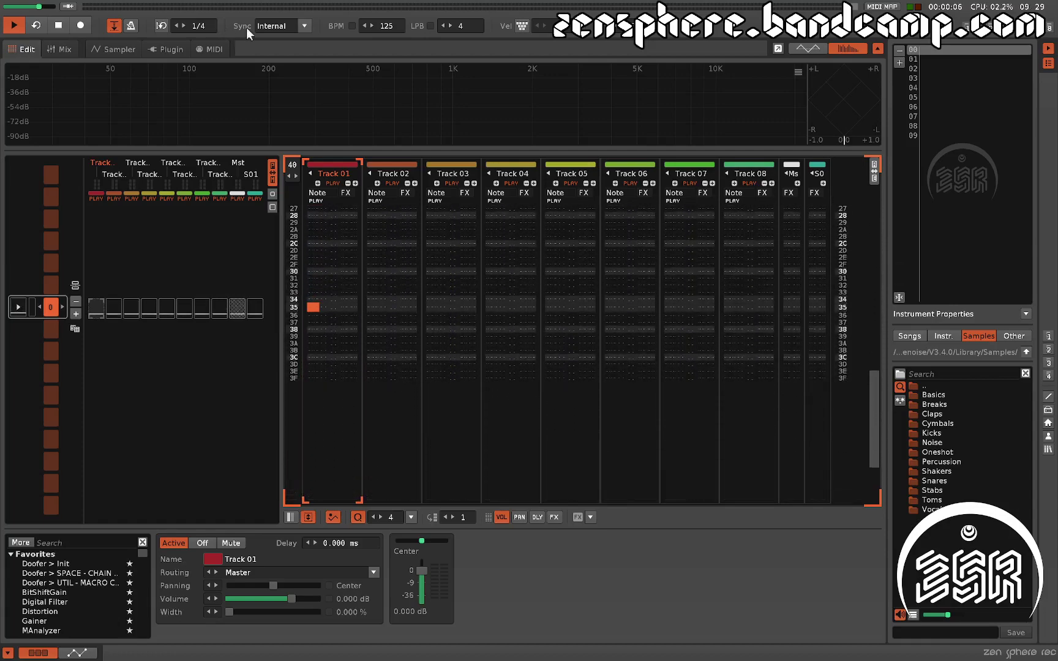
# Step: Review the sync source options and keep Internal selected
pyautogui.click(271, 27)
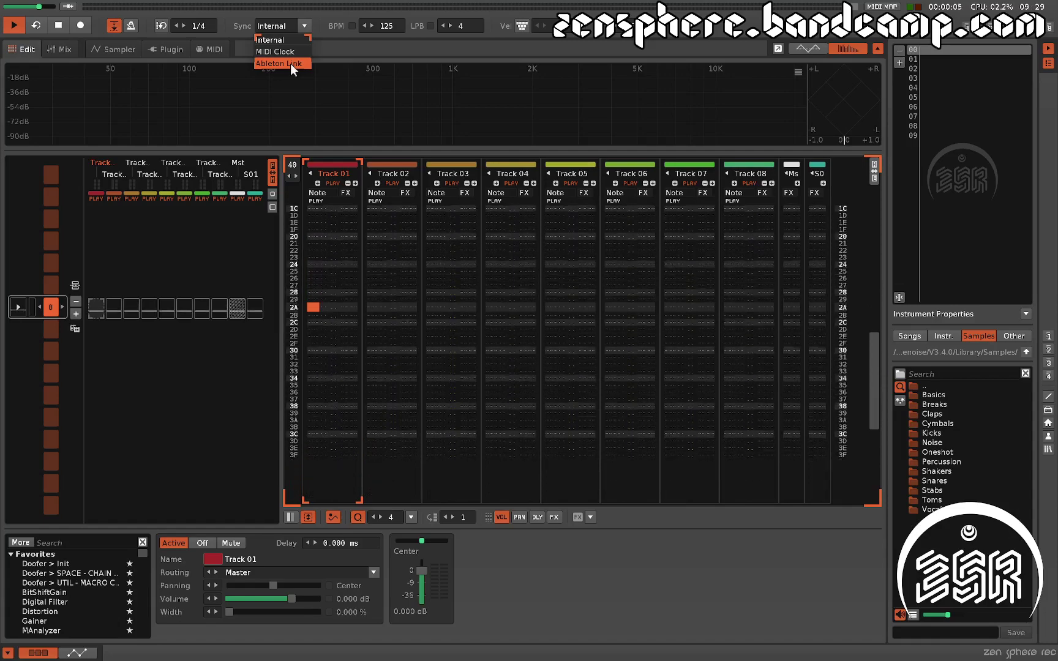
pyautogui.click(268, 40)
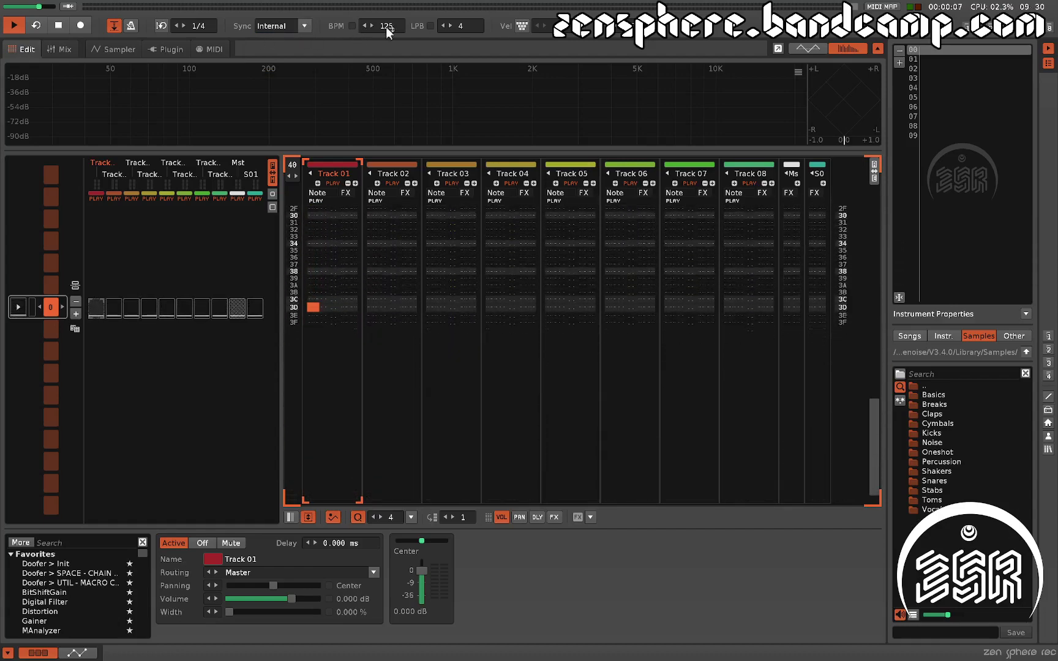
# Step: Try song tempos of 20 and 999 BPM, and set the tempo to 120 BPM
pyautogui.moveTo(389, 29)
pyautogui.mouseDown()
pyautogui.moveTo(389, 46)
pyautogui.moveTo(388, 26)
pyautogui.mouseUp()
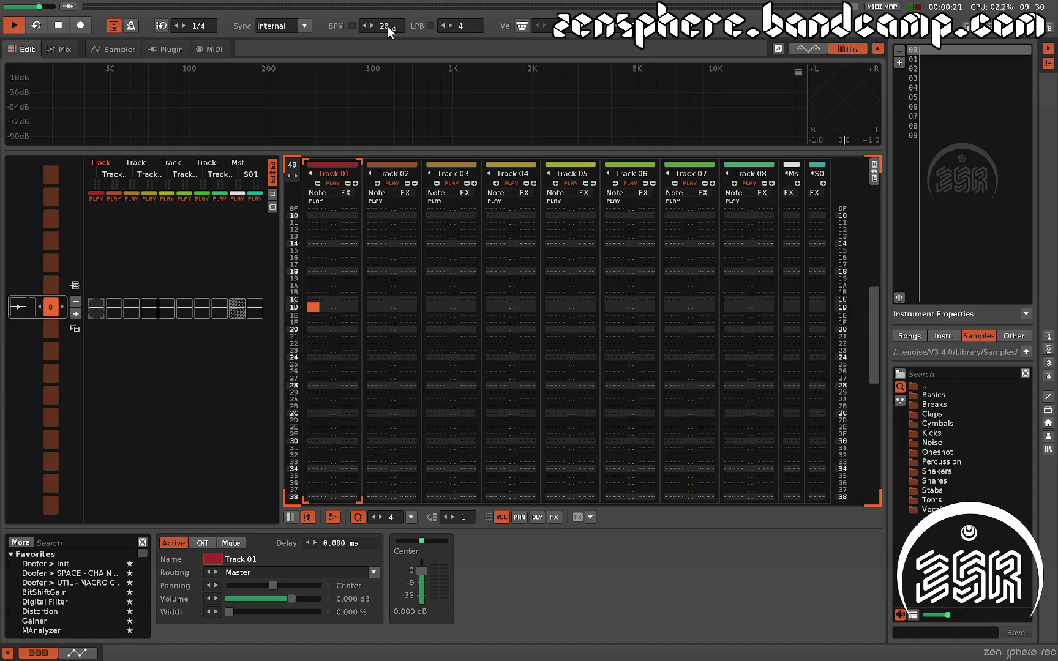
pyautogui.write('999')
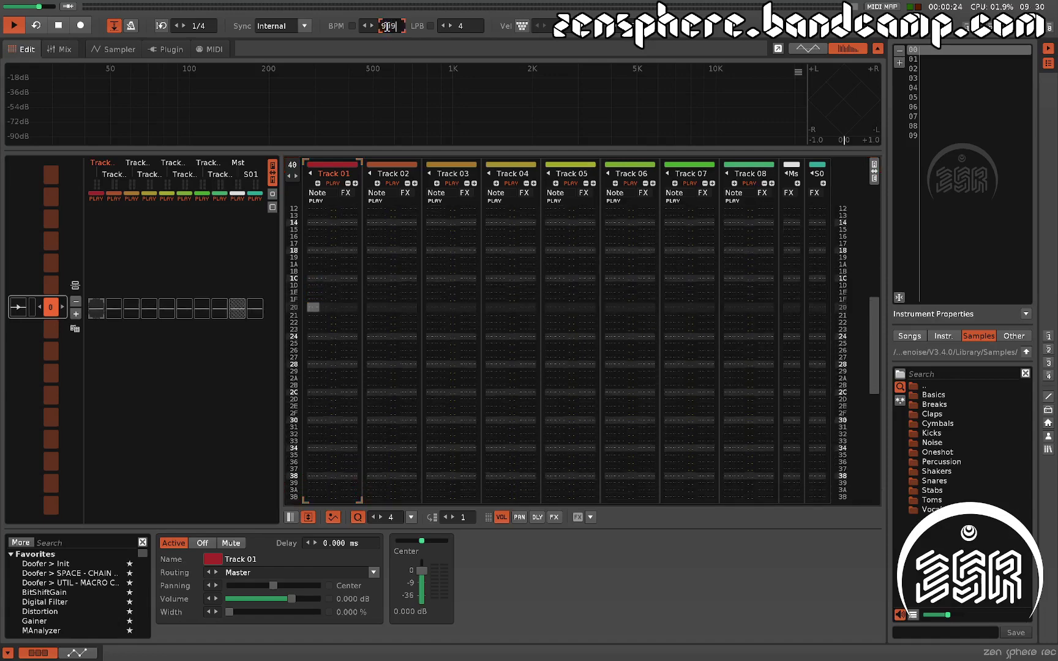
pyautogui.press('Return')
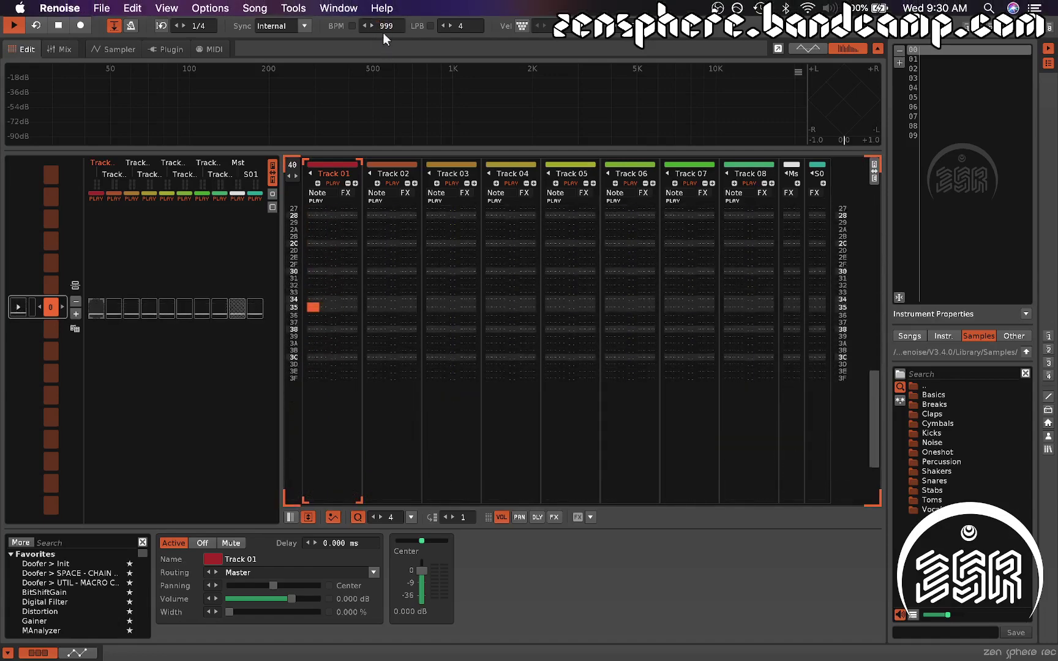
pyautogui.click(383, 27)
pyautogui.write('120')
pyautogui.press('Return')
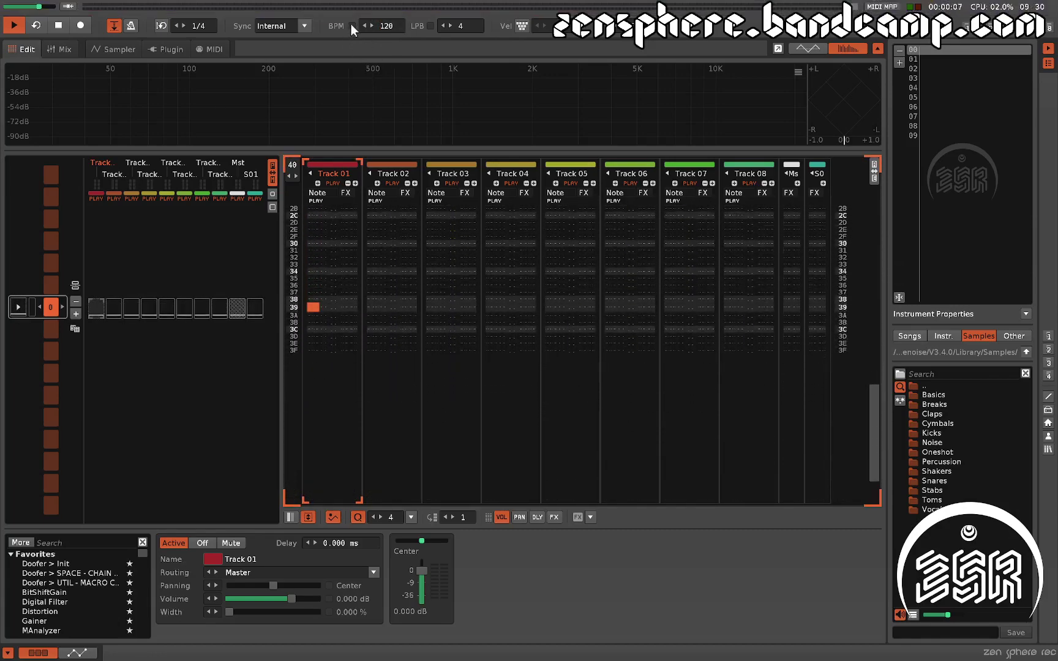
# Step: Inspect the master track's BPM automation envelope and return to the track effects view
pyautogui.click(352, 26)
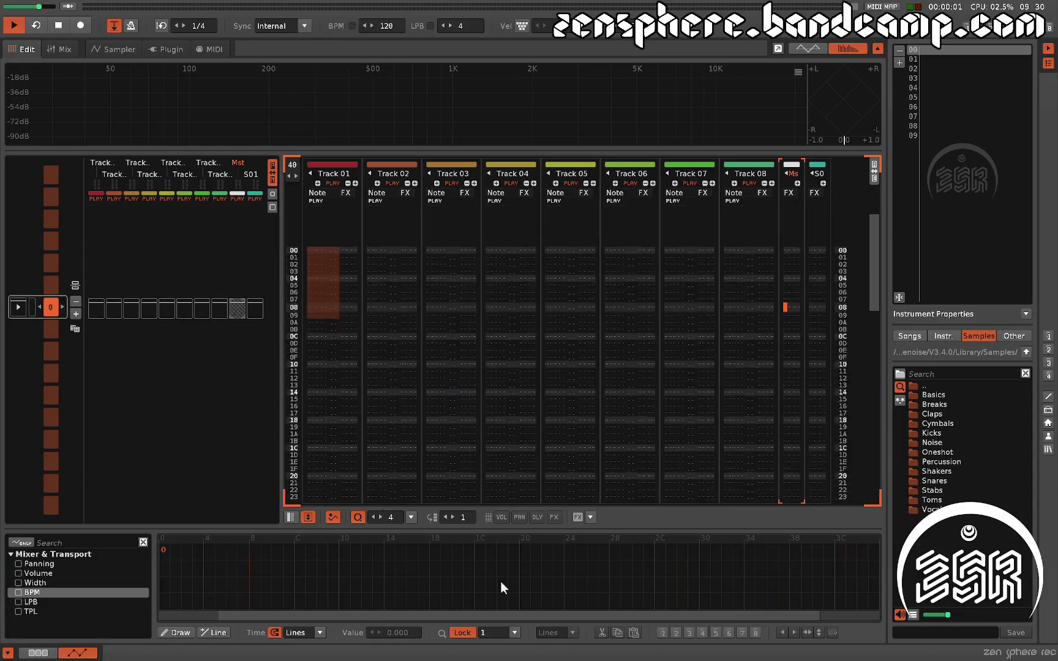
pyautogui.click(38, 653)
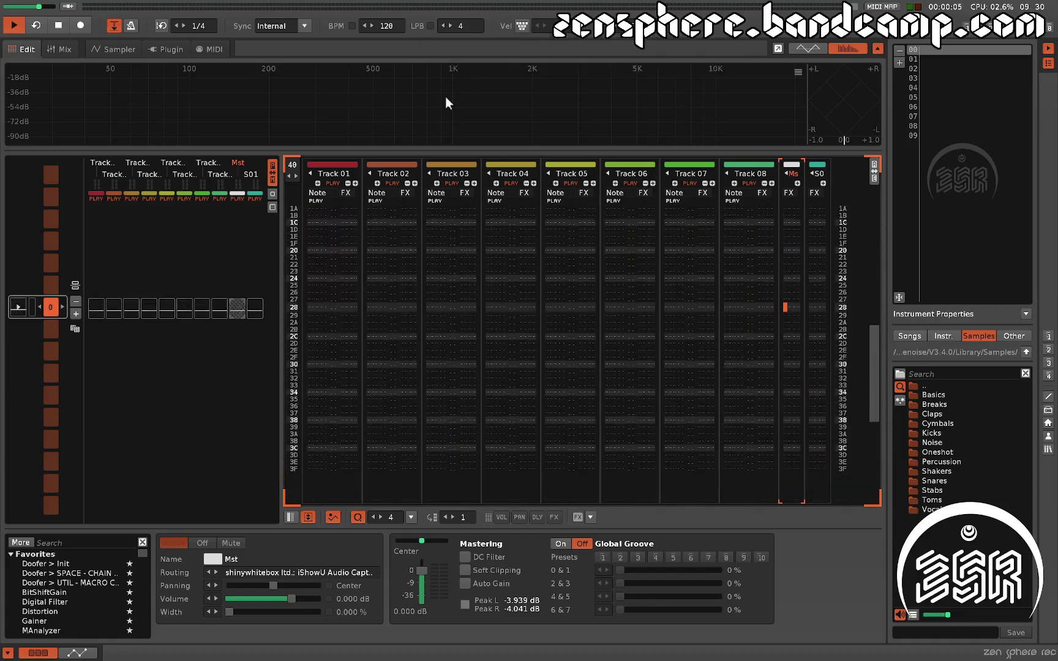
# Step: Stop playback, place the cursor in Track 01 and set the lines per beat to 8
pyautogui.press('space')
pyautogui.scroll(10, 395, 336)
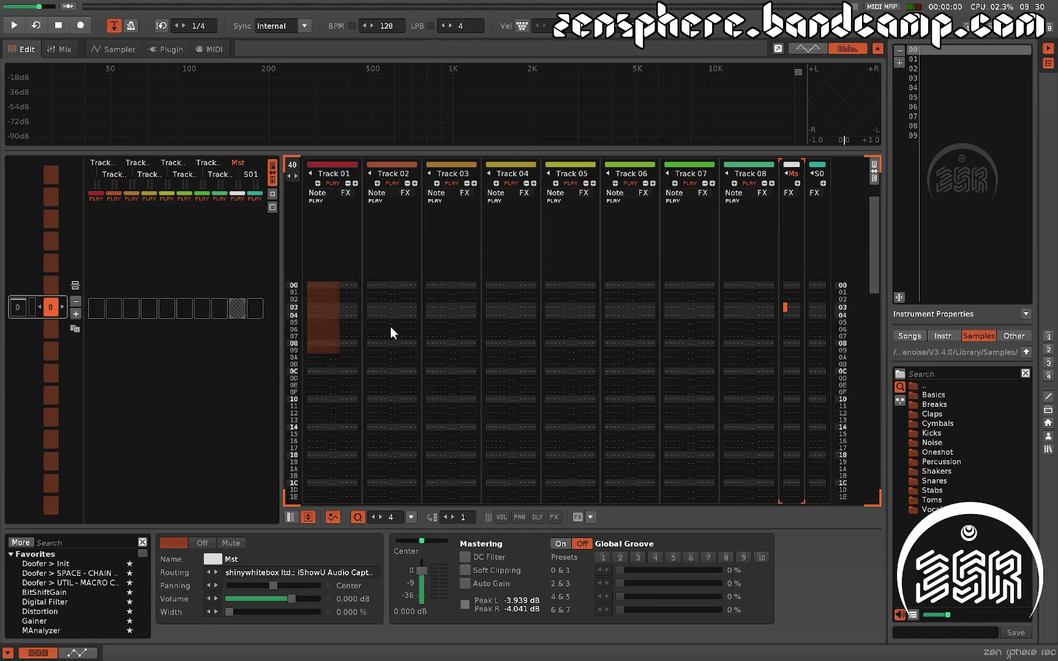
pyautogui.click(356, 322)
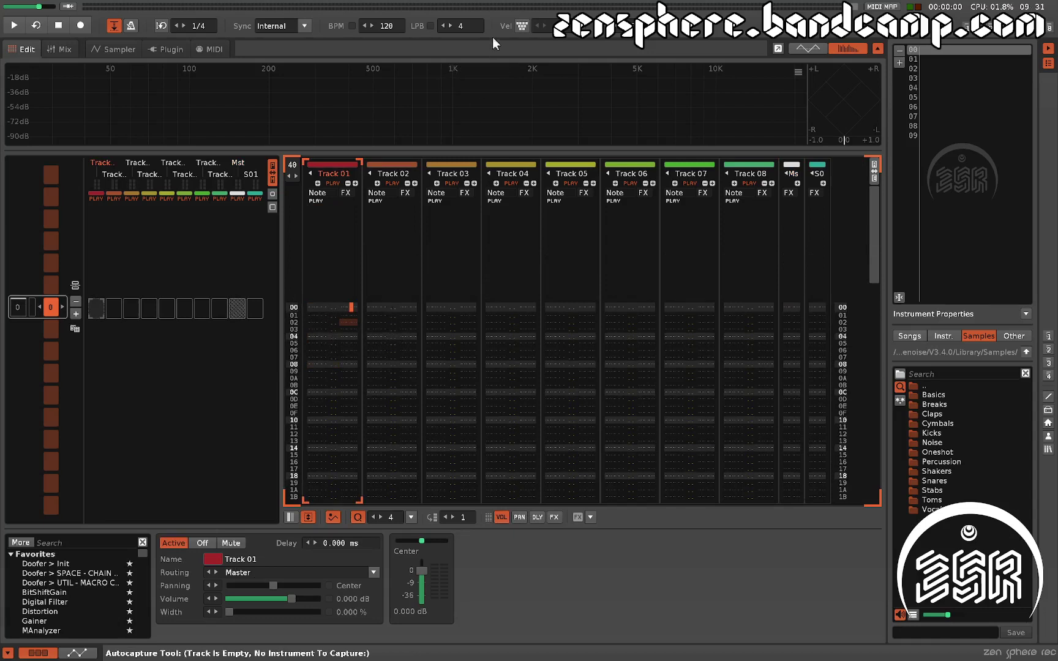
pyautogui.moveTo(467, 34); pyautogui.dragTo(467, 24)
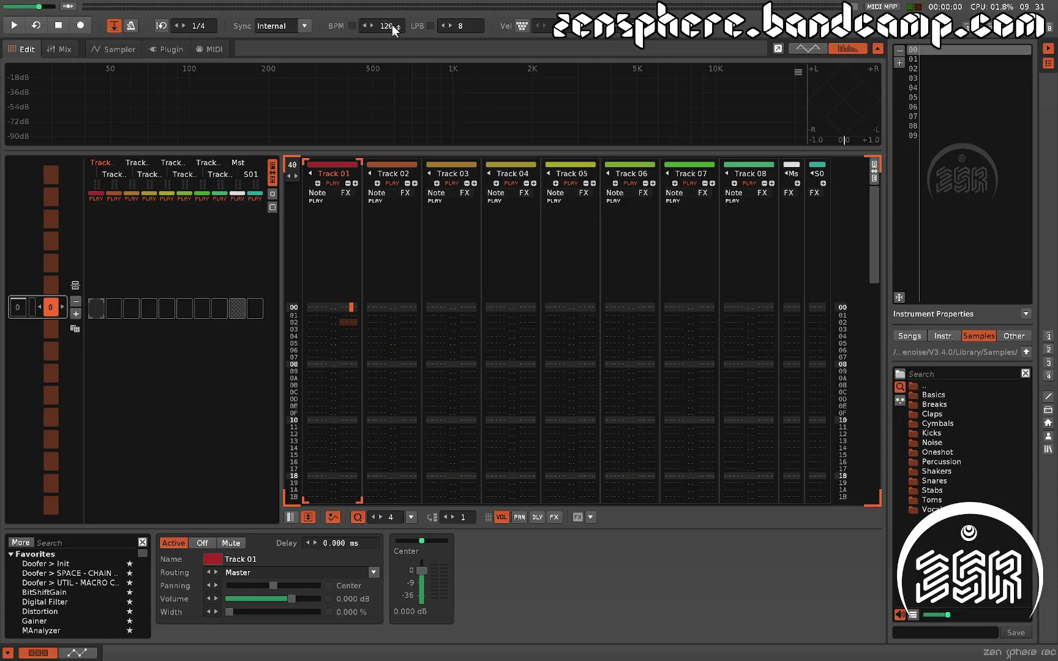
# Step: Play the pattern while trying lines-per-beat values of 42 and 1, restore 8 and stop playback
pyautogui.press('space')
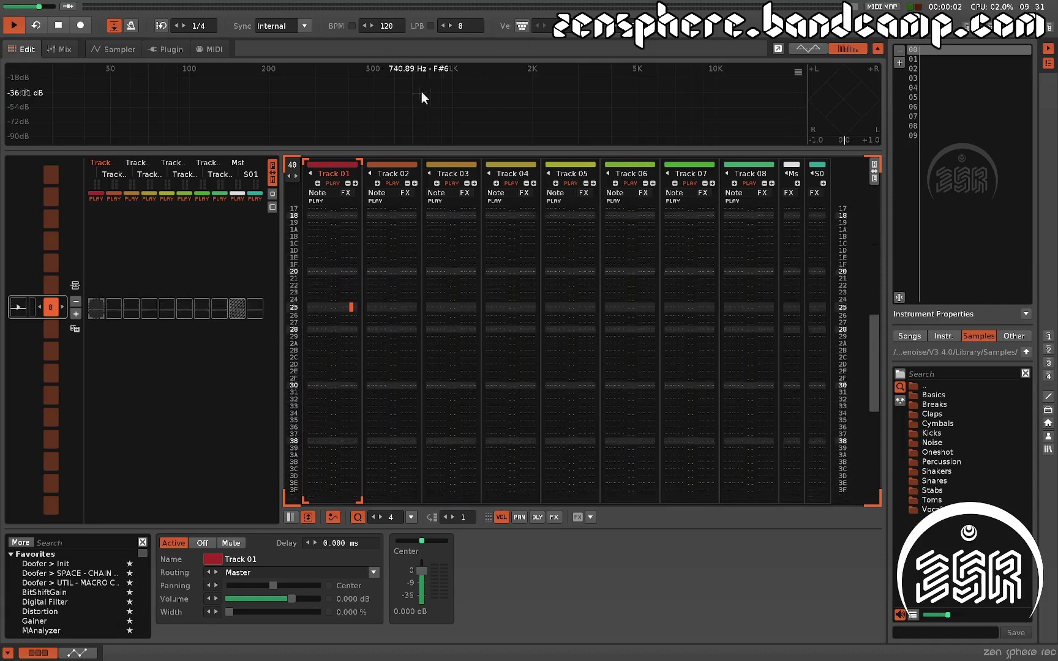
pyautogui.scroll(17, 462, 26)
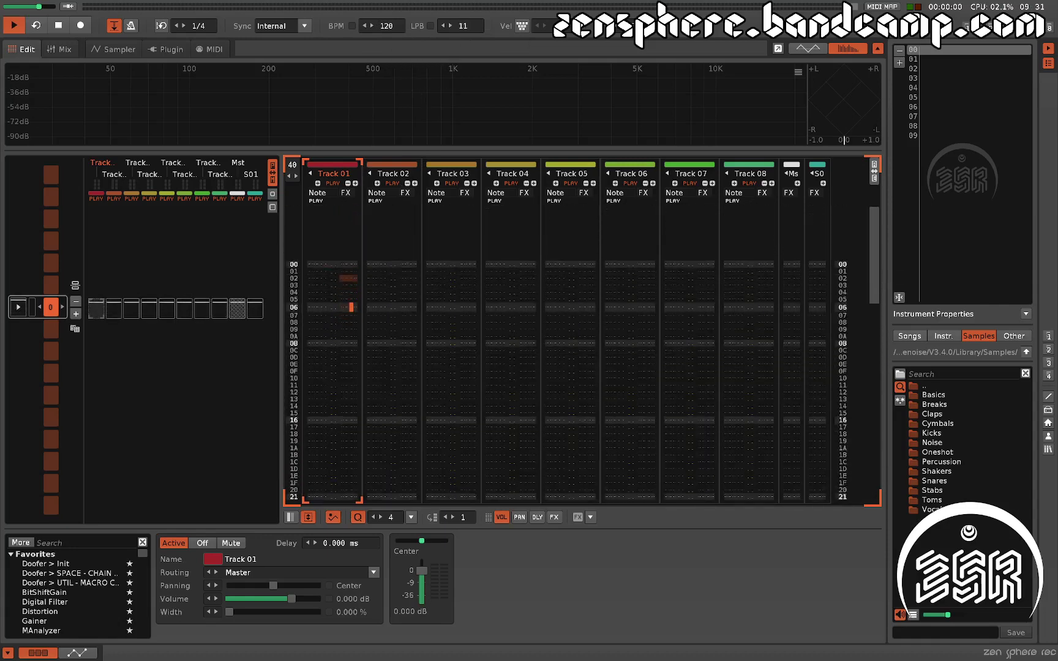
pyautogui.scroll(15, 461, 26)
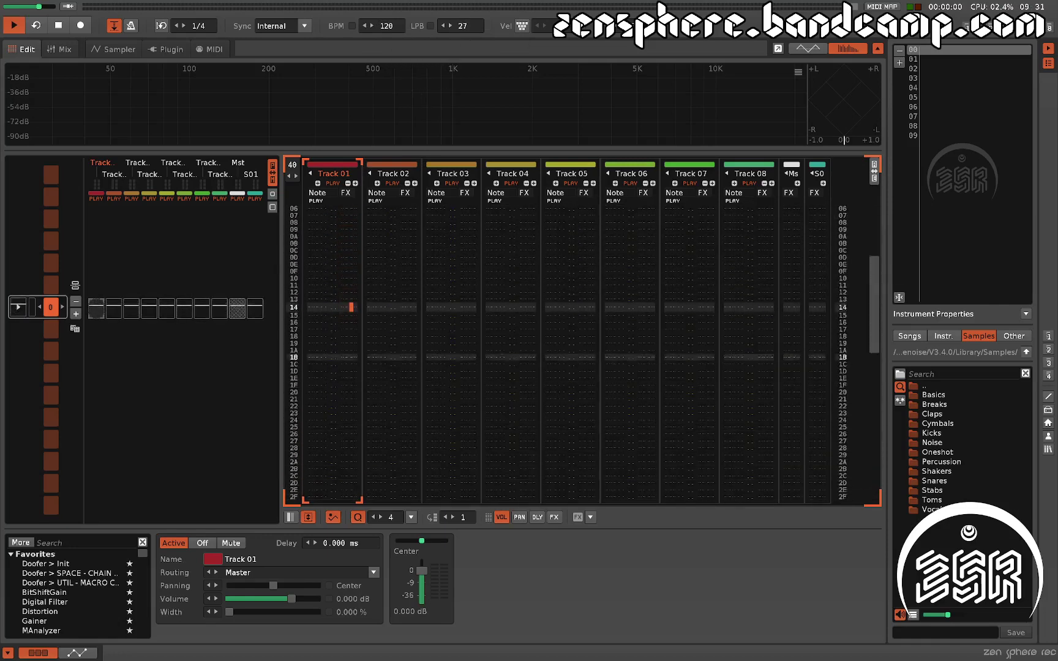
pyautogui.scroll(3, 461, 26)
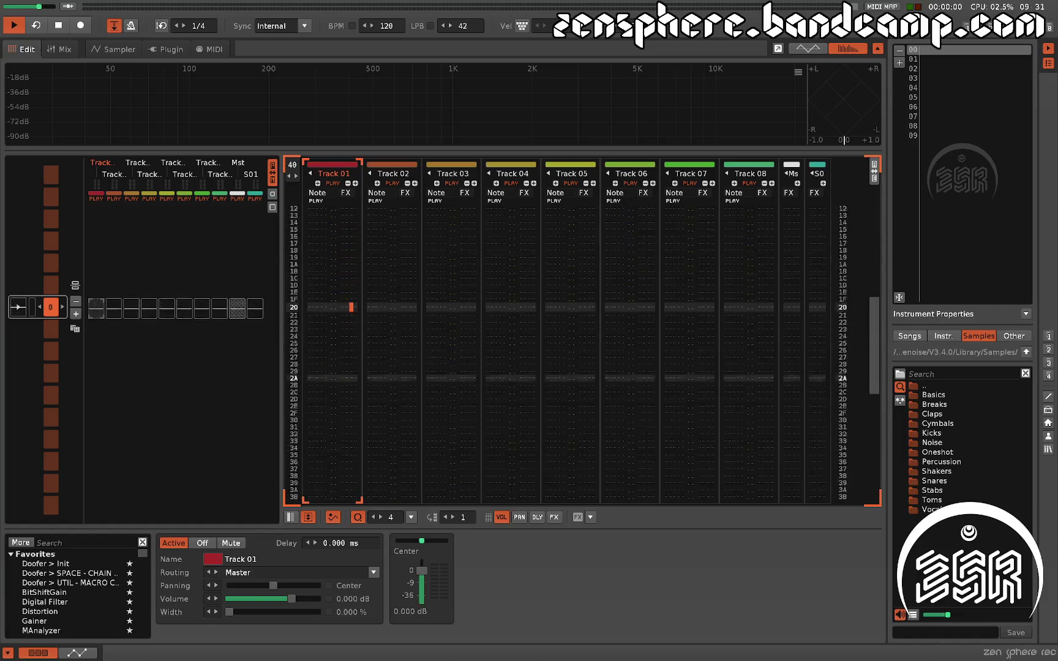
pyautogui.scroll(-20, 461, 26)
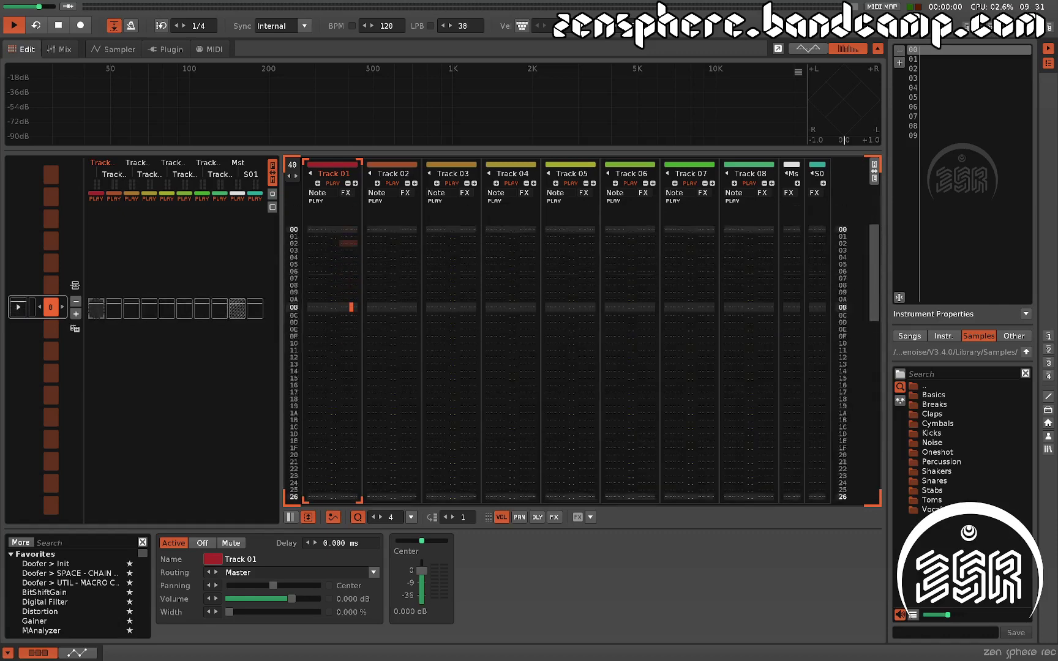
pyautogui.scroll(-12, 461, 26)
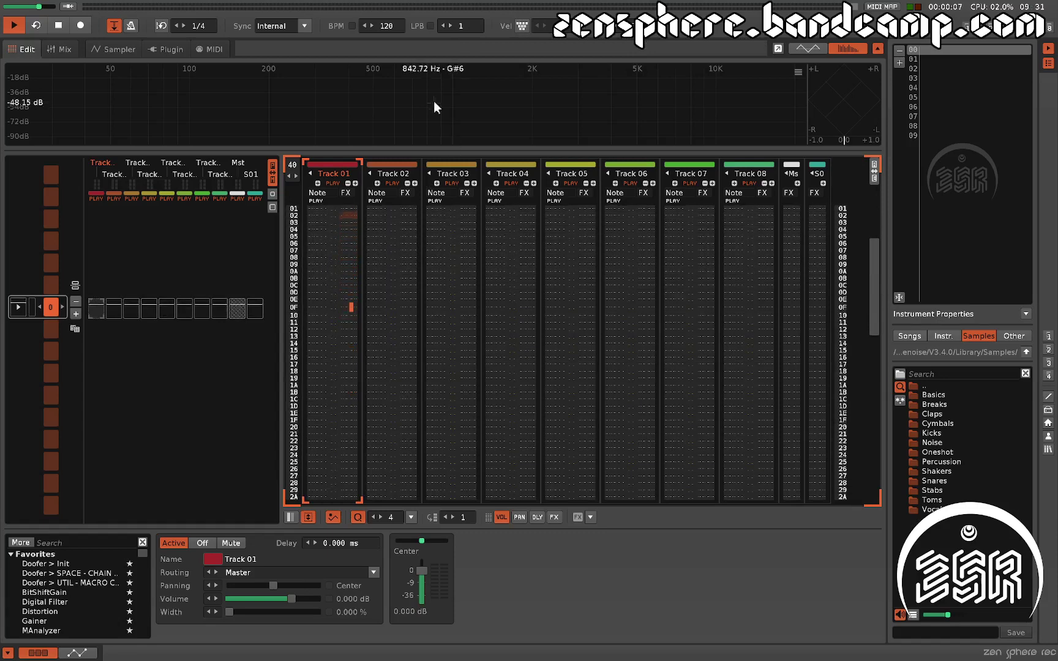
pyautogui.moveTo(466, 24)
pyautogui.mouseDown()
pyautogui.moveTo(466, 13)
pyautogui.moveTo(468, 29)
pyautogui.mouseUp()
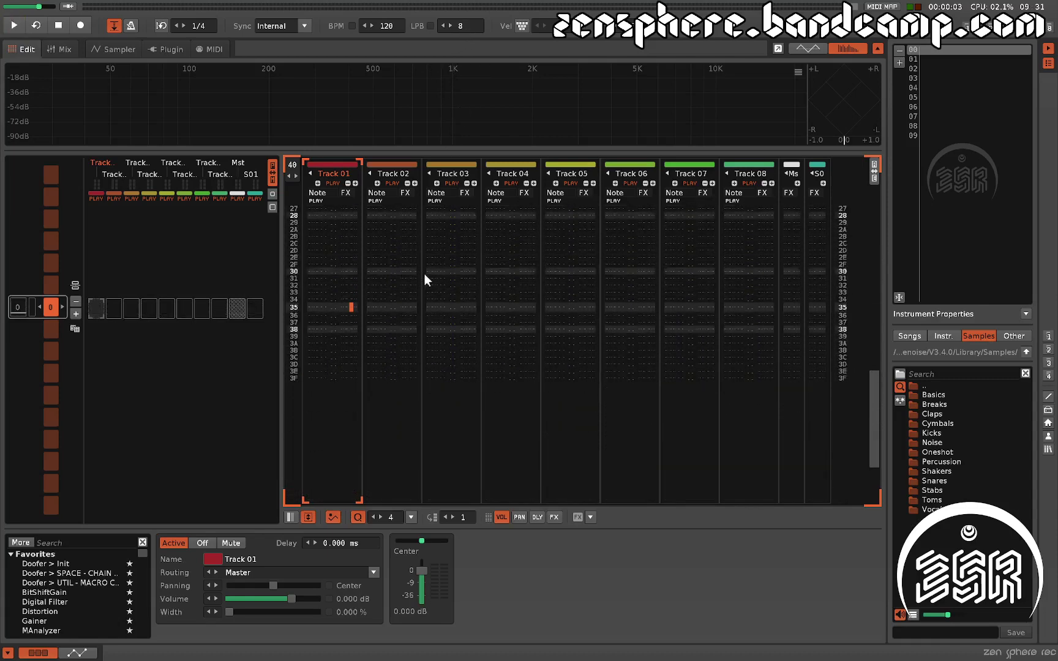
# Step: Set the lines per beat to 16, try 24, and return to 16
pyautogui.scroll(5, 426, 278)
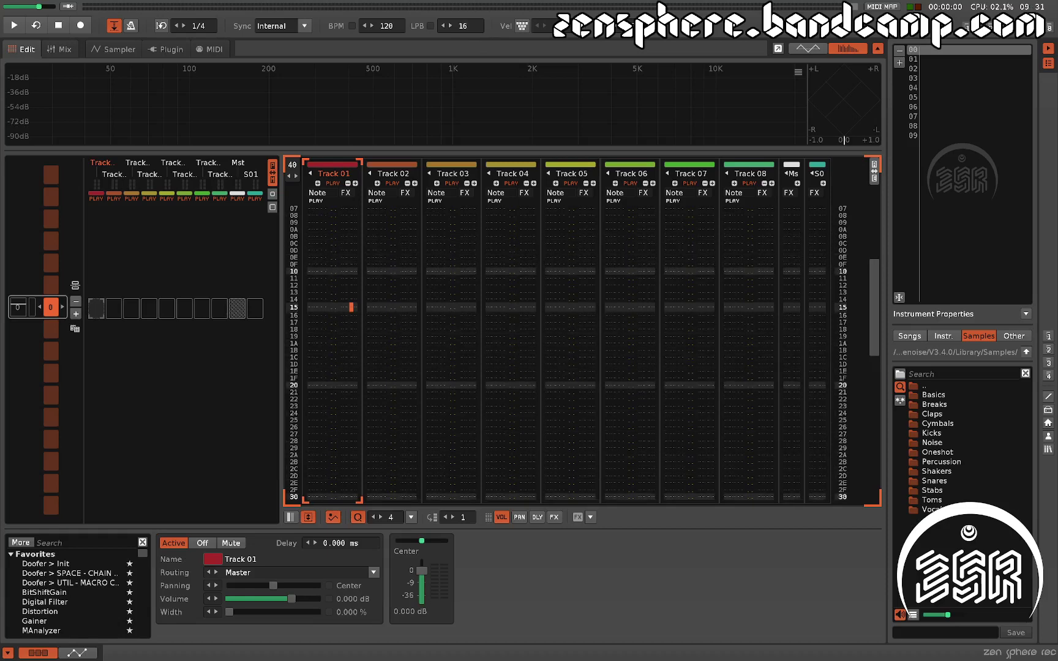
pyautogui.scroll(6, 452, 305)
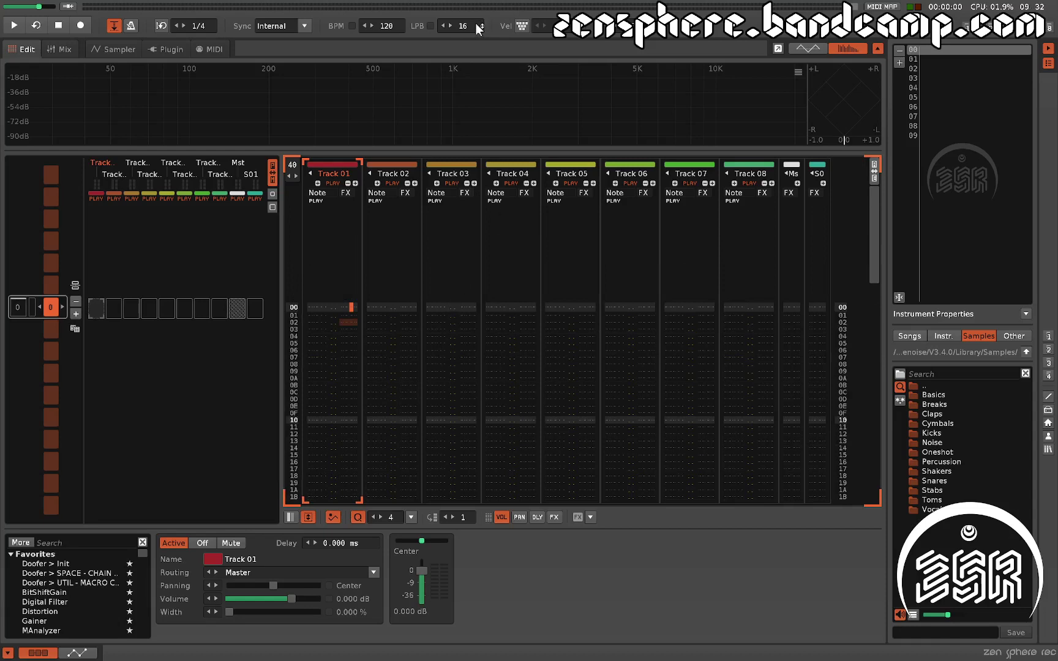
pyautogui.moveTo(476, 23); pyautogui.dragTo(477, 30)
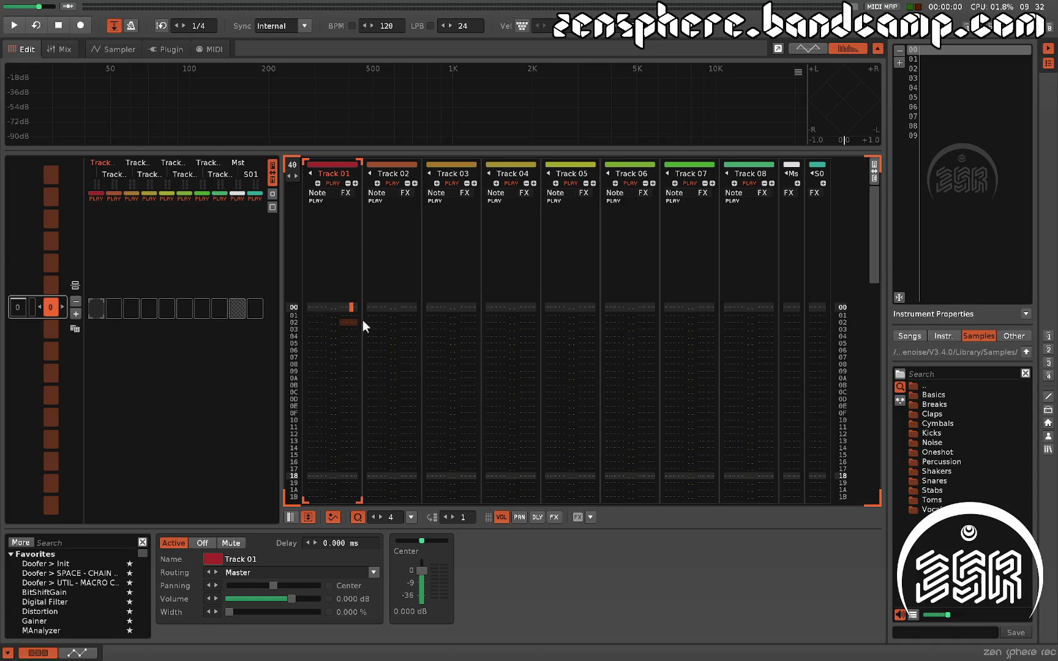
pyautogui.scroll(-8, 463, 26)
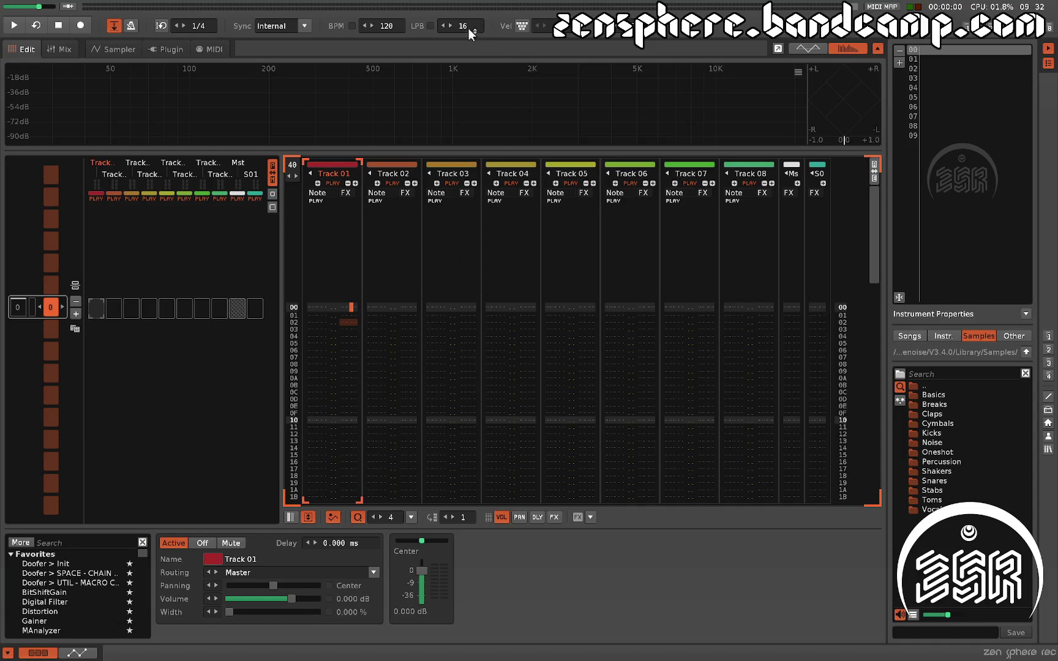
# Step: Try lower lines-per-beat values down to 7, including 11 and 8, raise to 12, and restore 16
pyautogui.scroll(-1, 463, 26)
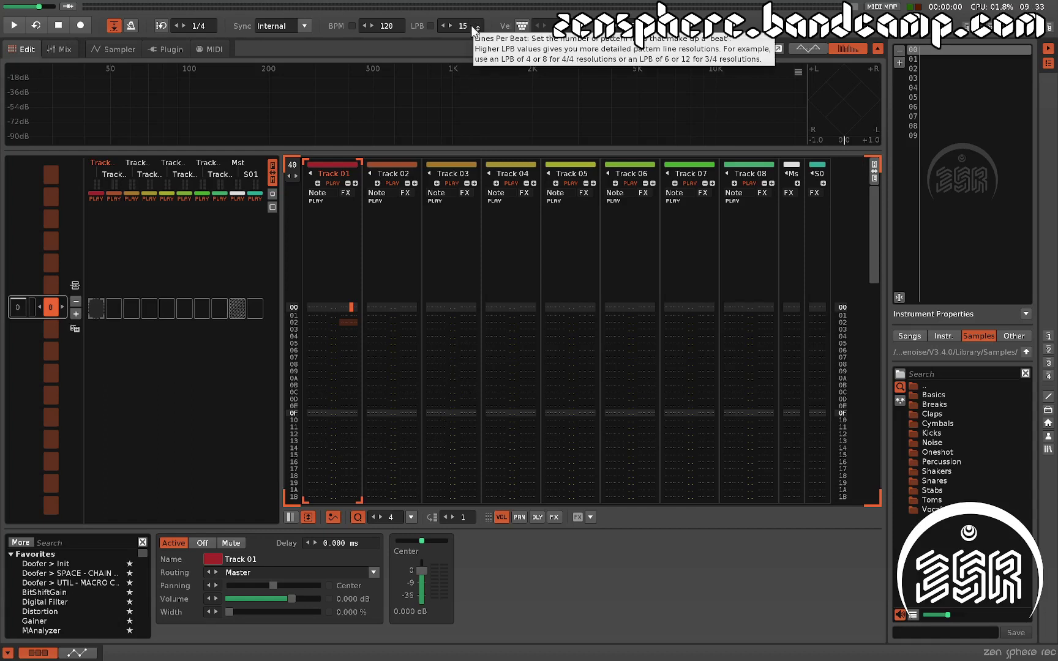
pyautogui.scroll(-6, 477, 29)
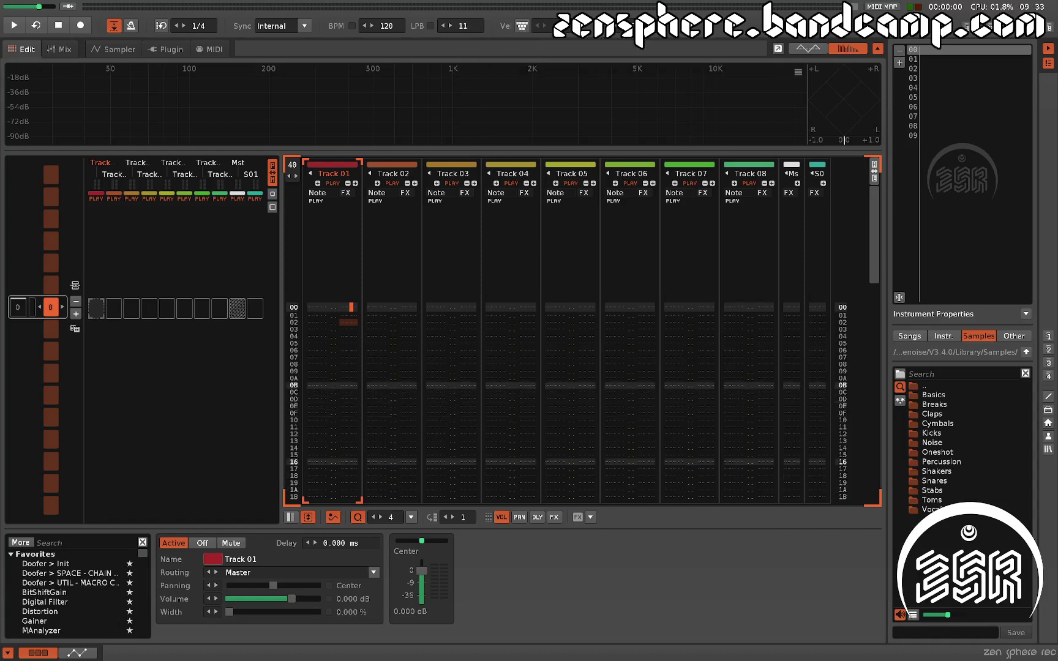
pyautogui.scroll(-1, 466, 26)
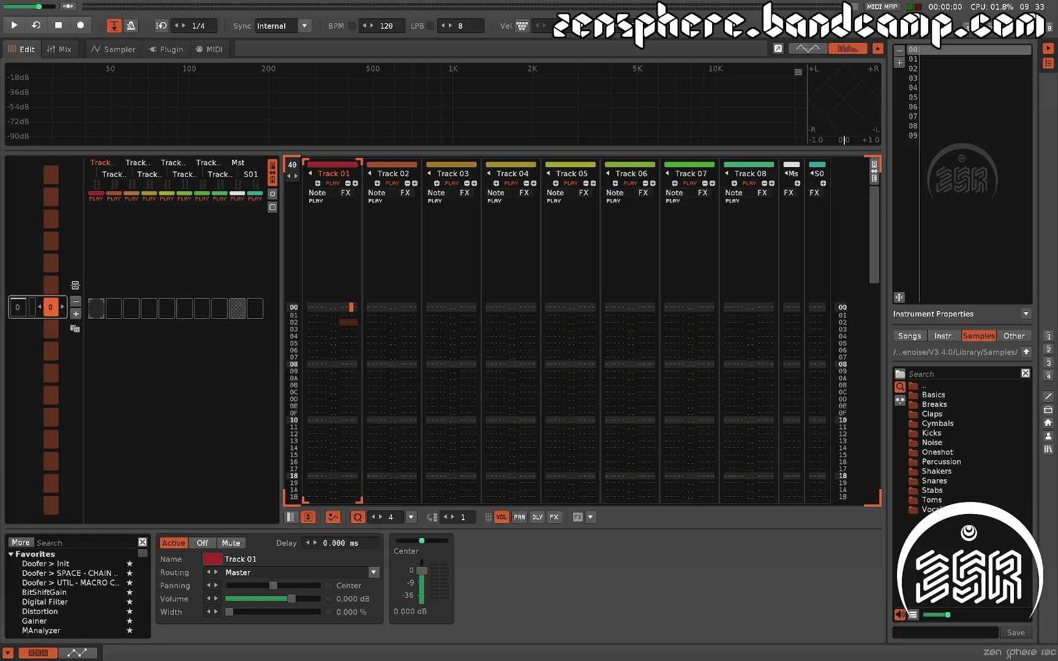
pyautogui.scroll(-1, 466, 26)
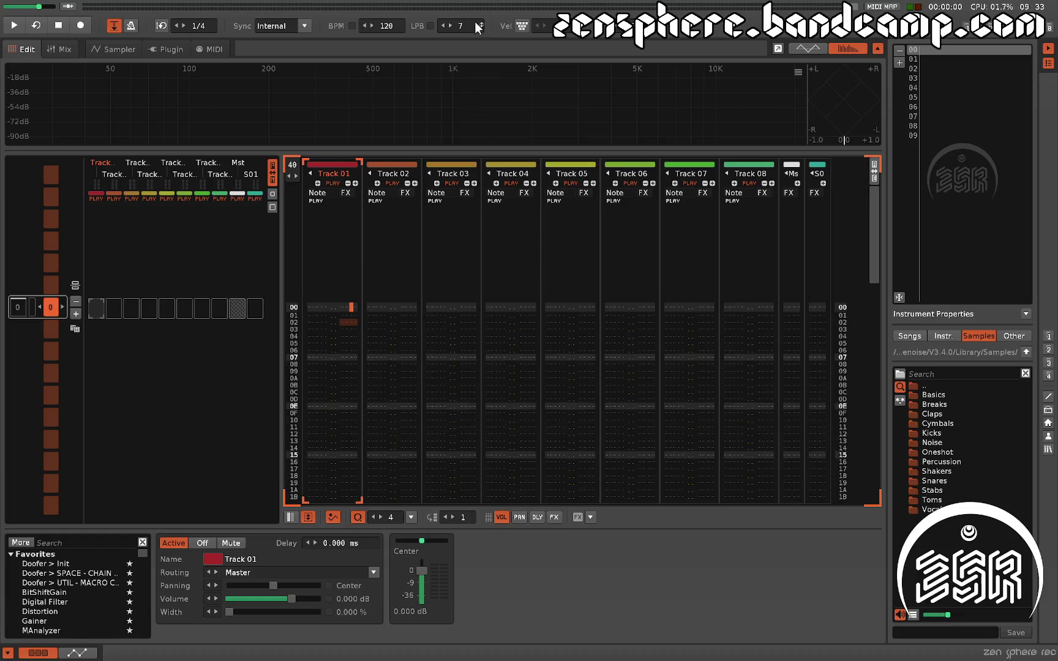
pyautogui.scroll(5, 465, 26)
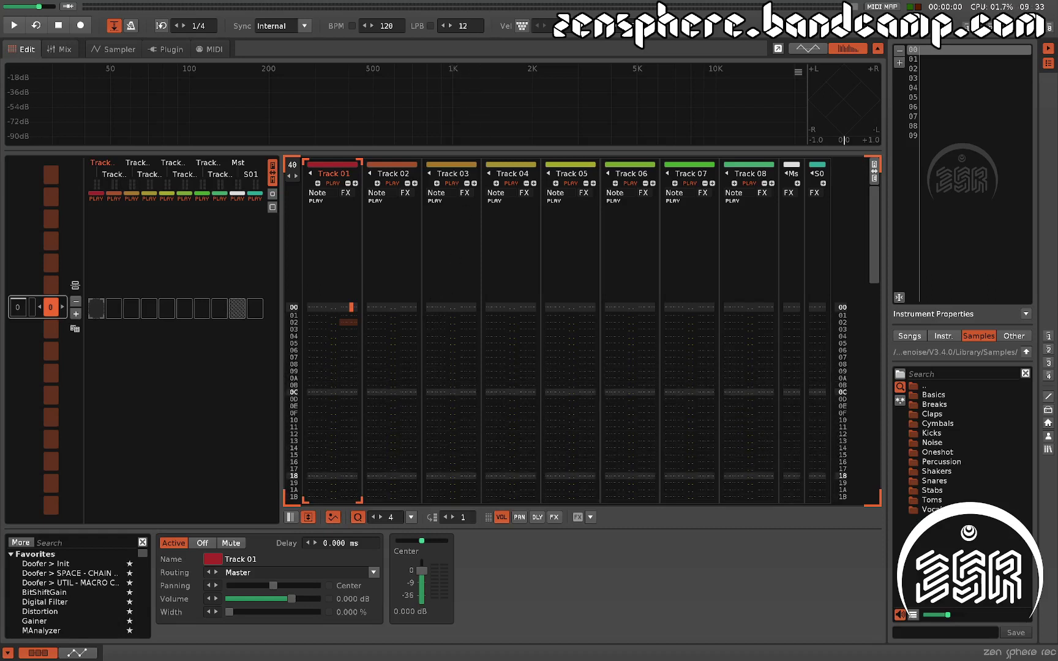
pyautogui.scroll(4, 462, 26)
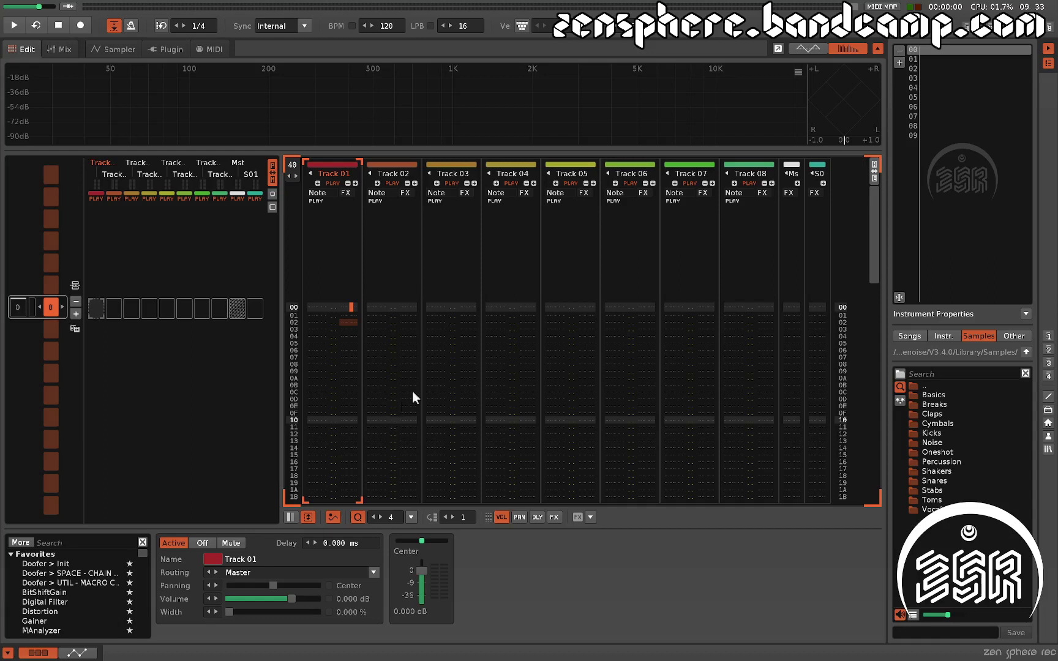
# Step: Turn on keyboard velocity and edit mode, and enter a C-3 note with velocity 7F on line 00 of Track 01
pyautogui.click(522, 24)
pyautogui.click(521, 25)
pyautogui.click(313, 306)
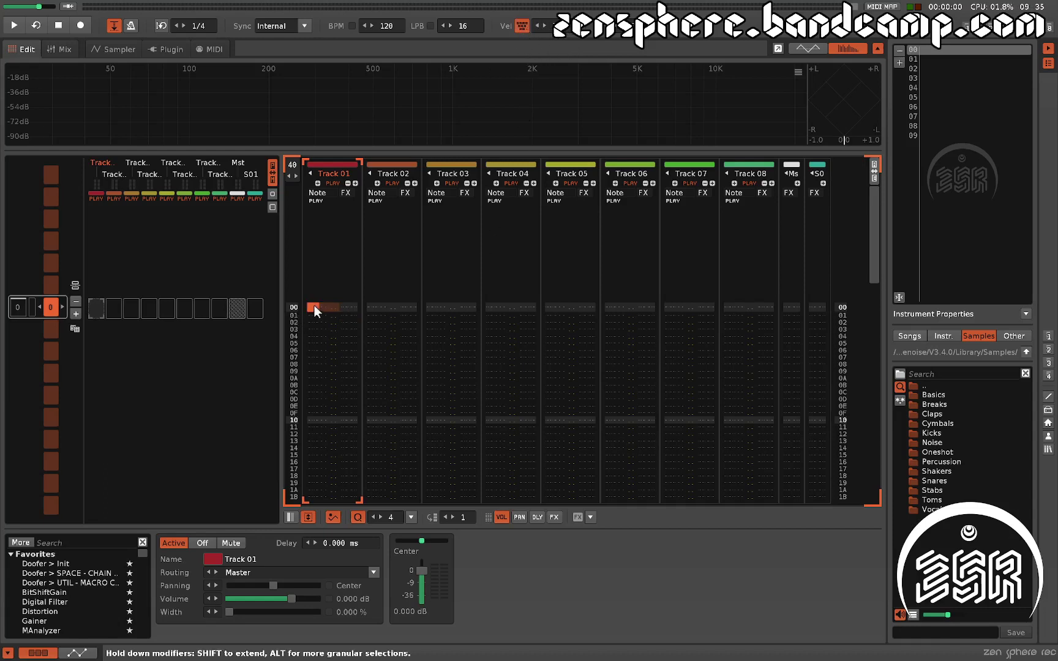
pyautogui.press('Escape')
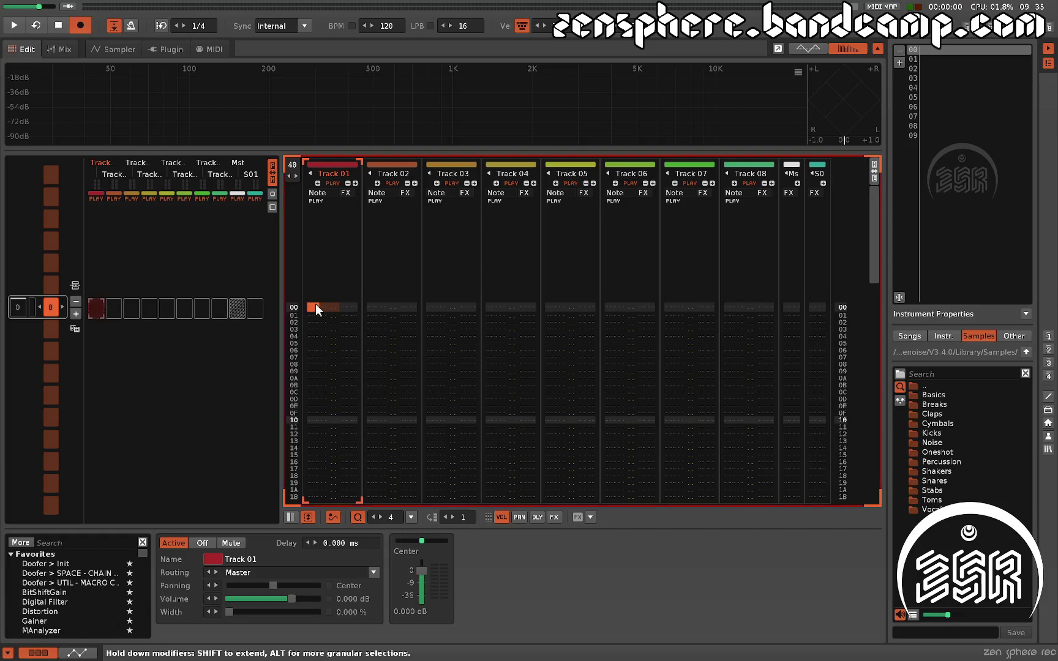
pyautogui.press('z')
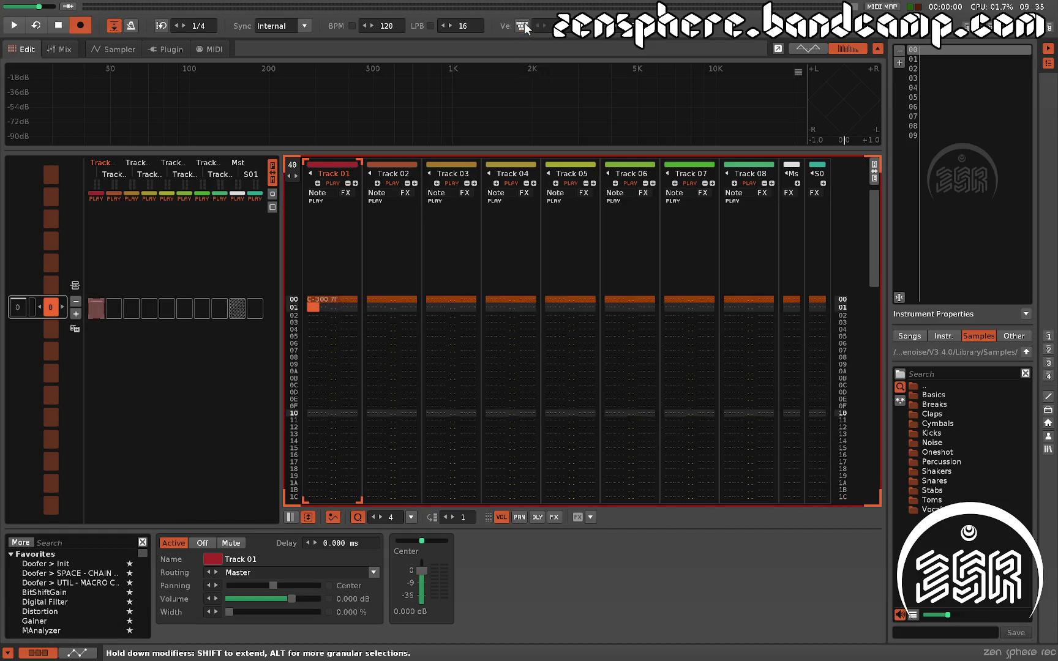
# Step: Enter a C-3 note on line 01 of Track 01 with keyboard velocity off, undo both notes, and toggle keyboard velocity on and off
pyautogui.press('z')
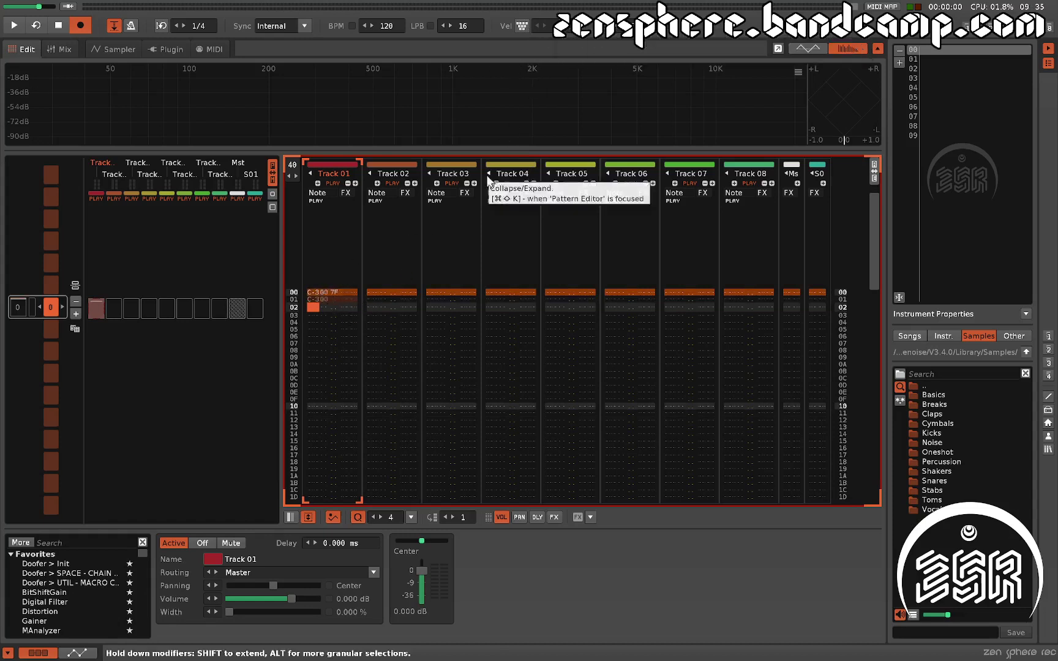
pyautogui.hotkey('ctrl', 'z')
pyautogui.hotkey('ctrl', 'z')
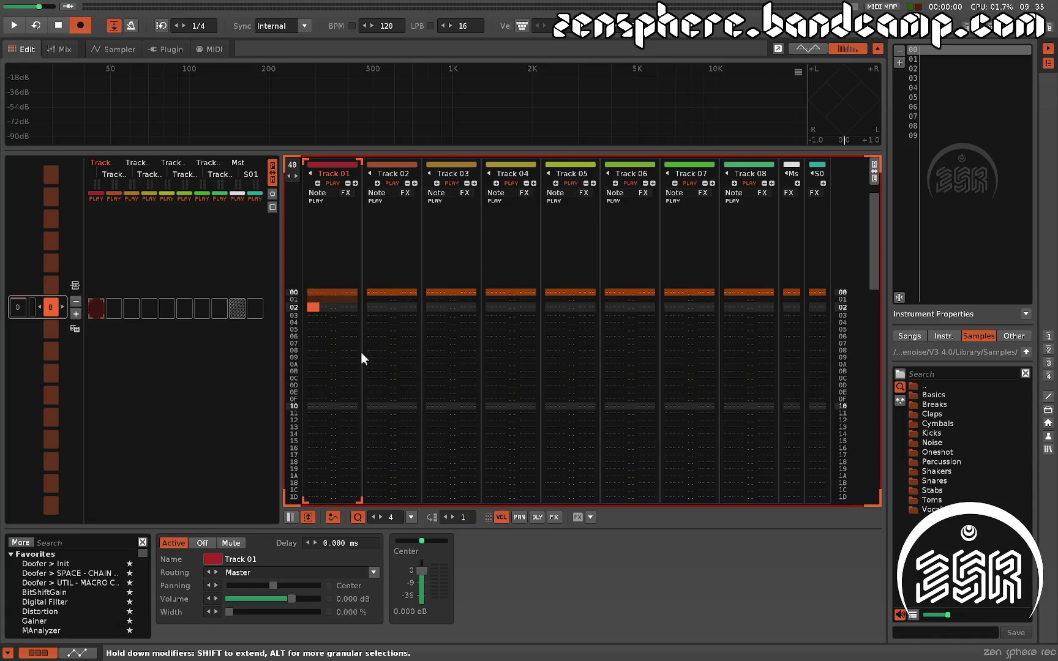
pyautogui.click(522, 26)
pyautogui.click(525, 26)
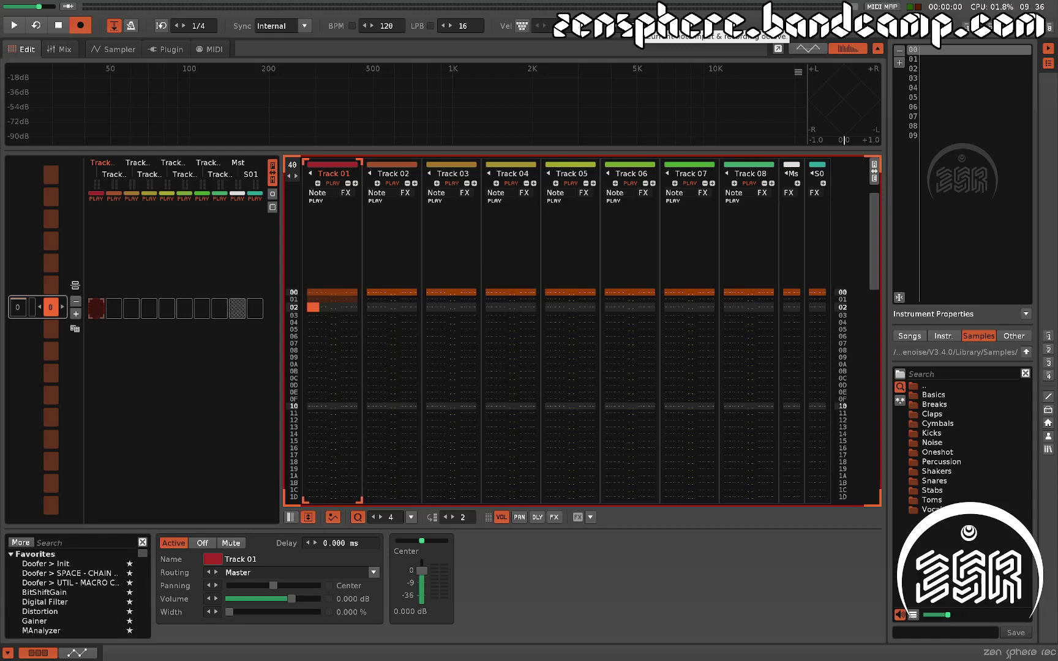
# Step: Open MIDI Mapping and examine the mappable controls in the mixer, pattern editor, and sampler waveform and modulation views, ending in the pattern editor
pyautogui.click(73, 8)
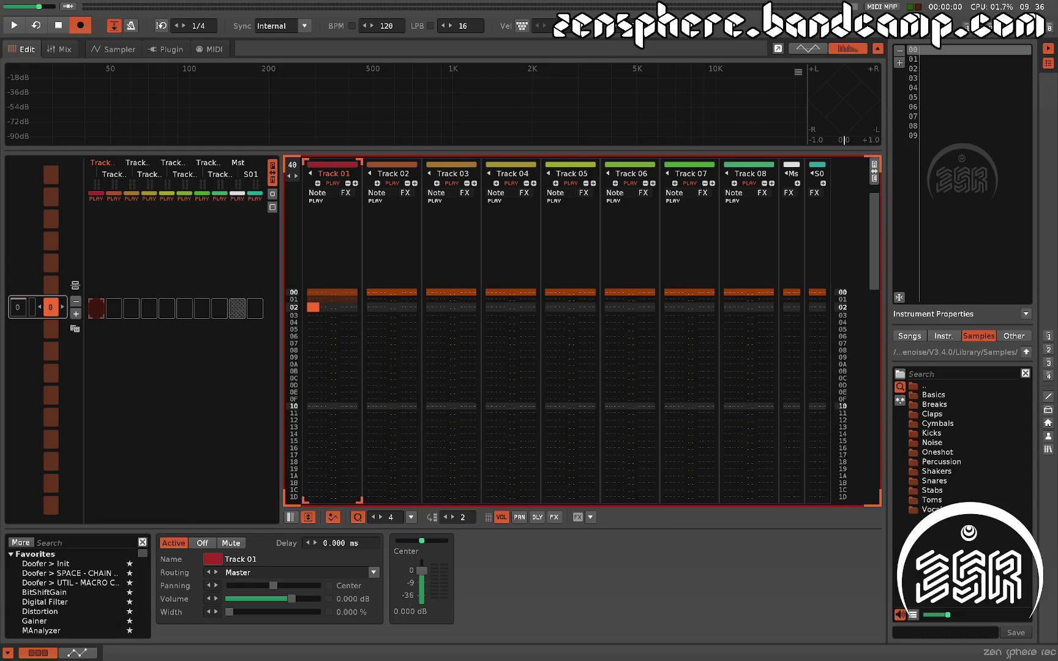
pyautogui.moveTo(856, 1)
pyautogui.click(882, 6)
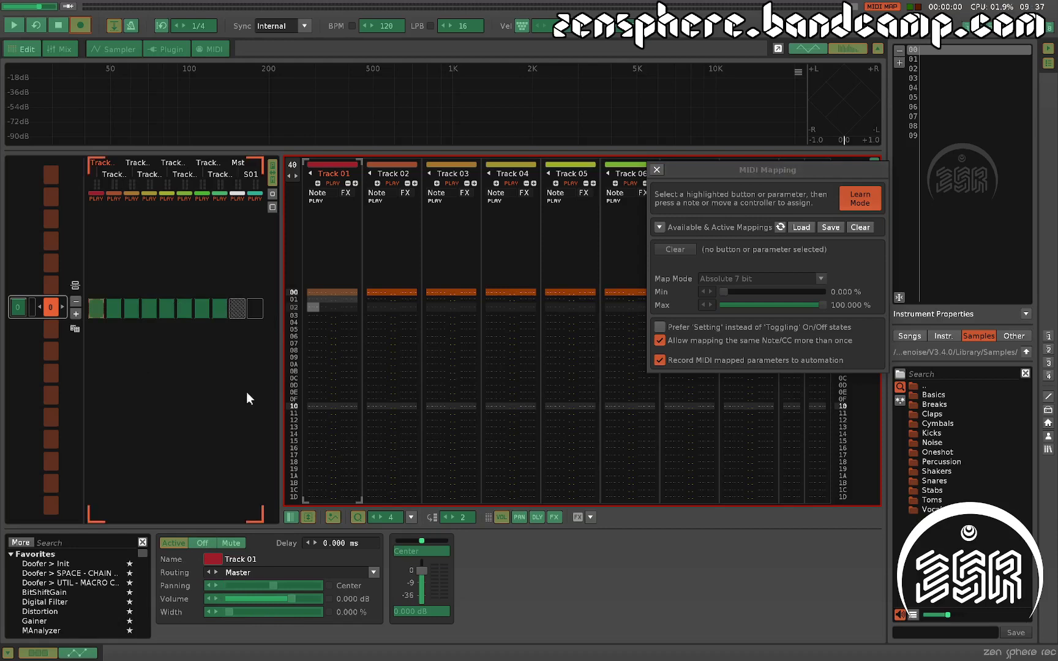
pyautogui.press('F3')
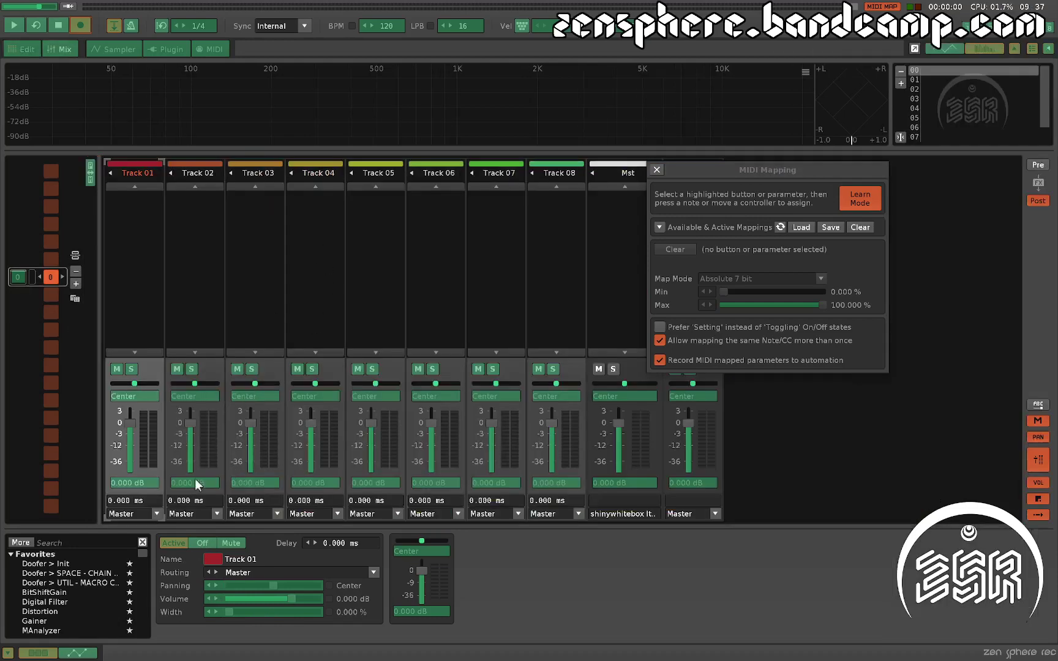
pyautogui.press('F2')
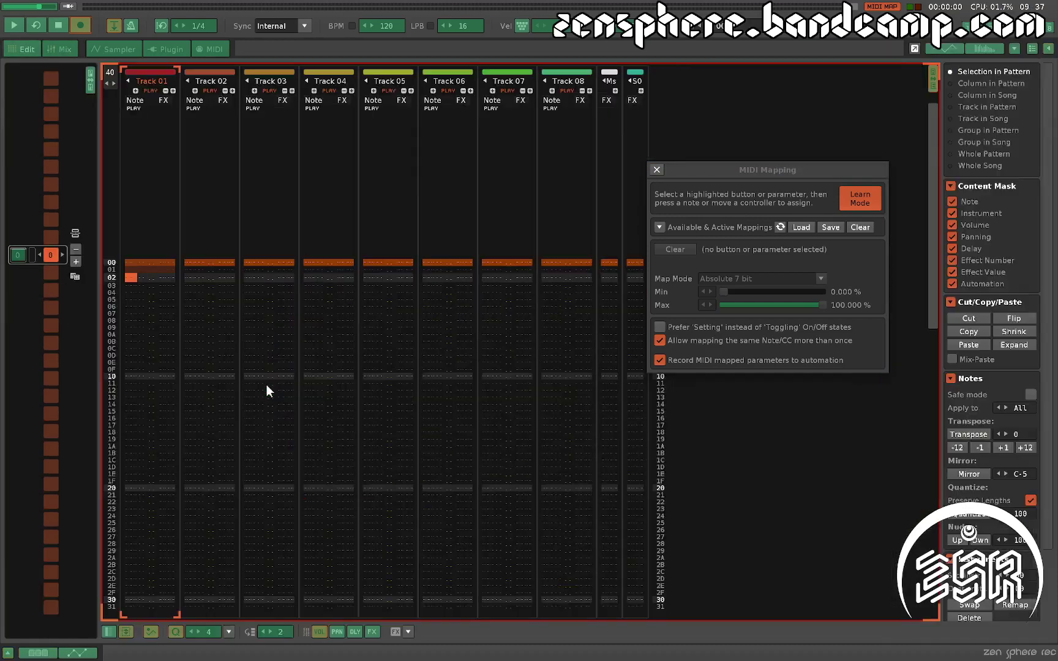
pyautogui.press('F6')
pyautogui.press('F7')
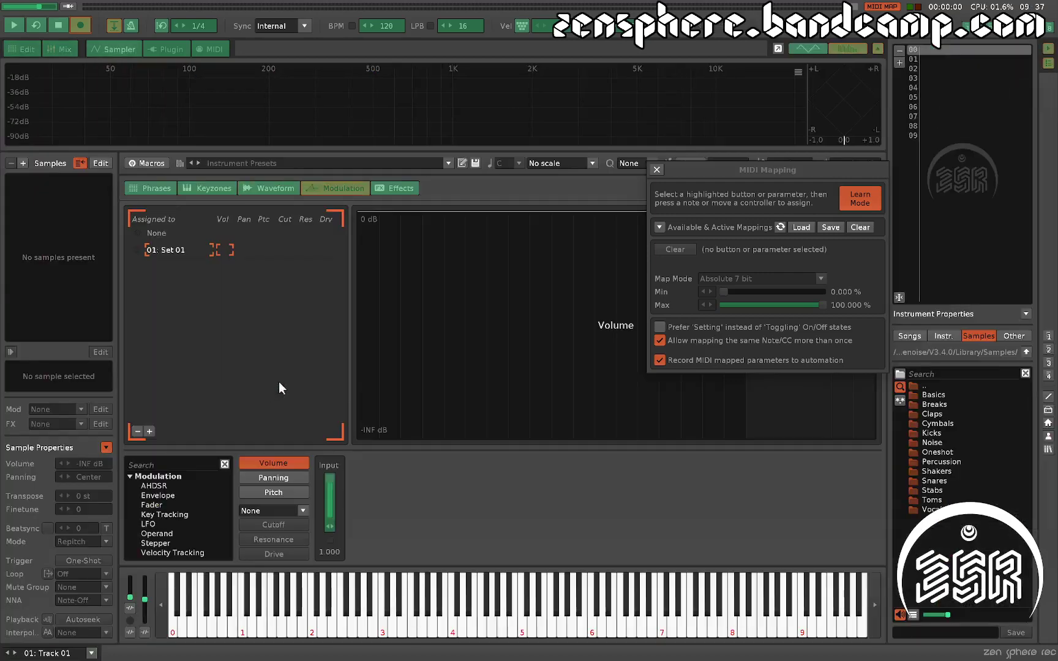
pyautogui.press('F6')
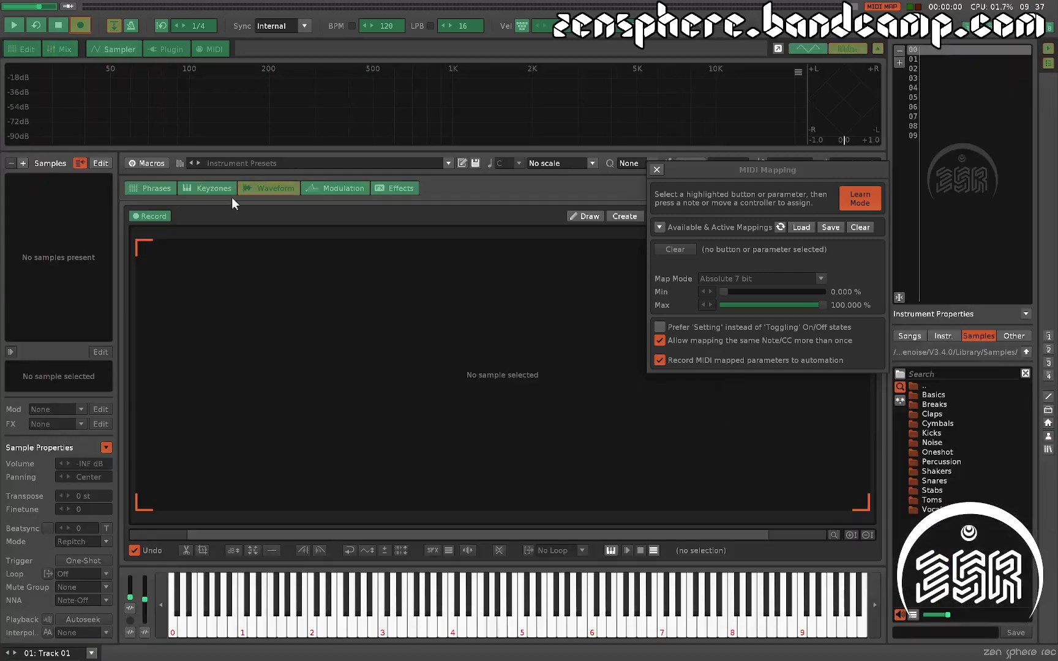
pyautogui.click(333, 188)
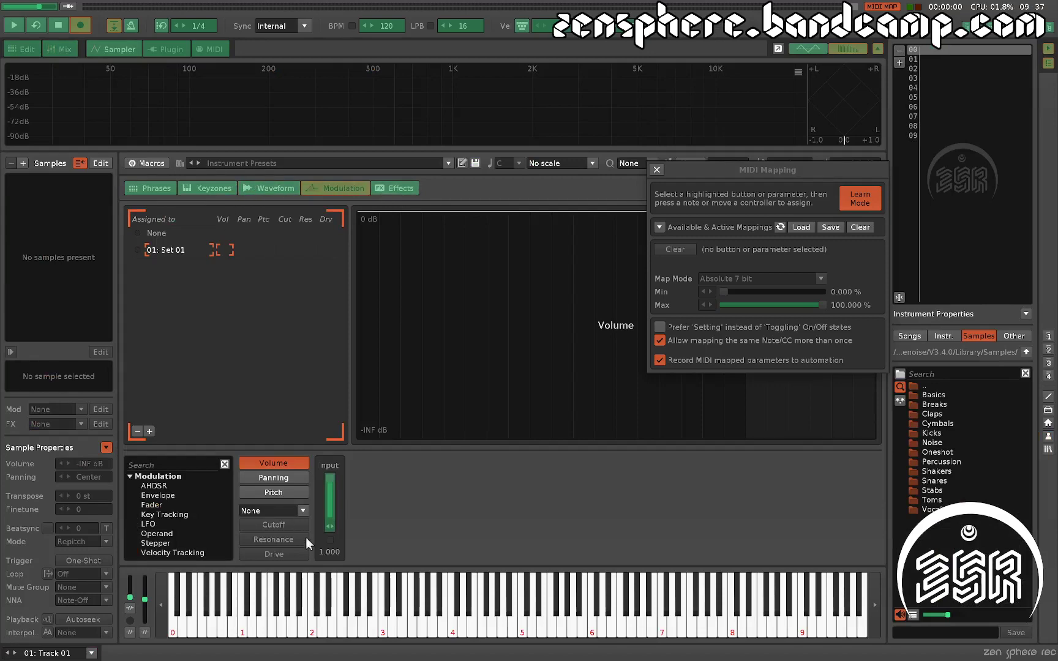
pyautogui.press('F2')
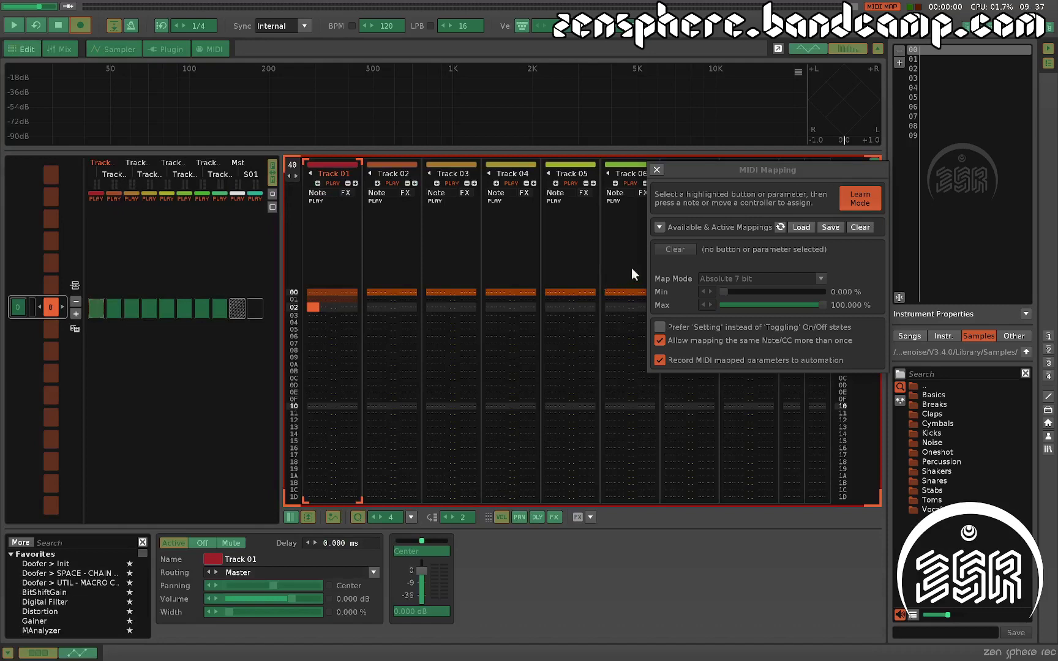
# Step: Close the MIDI Mapping window, reopen it and close it again
pyautogui.click(656, 169)
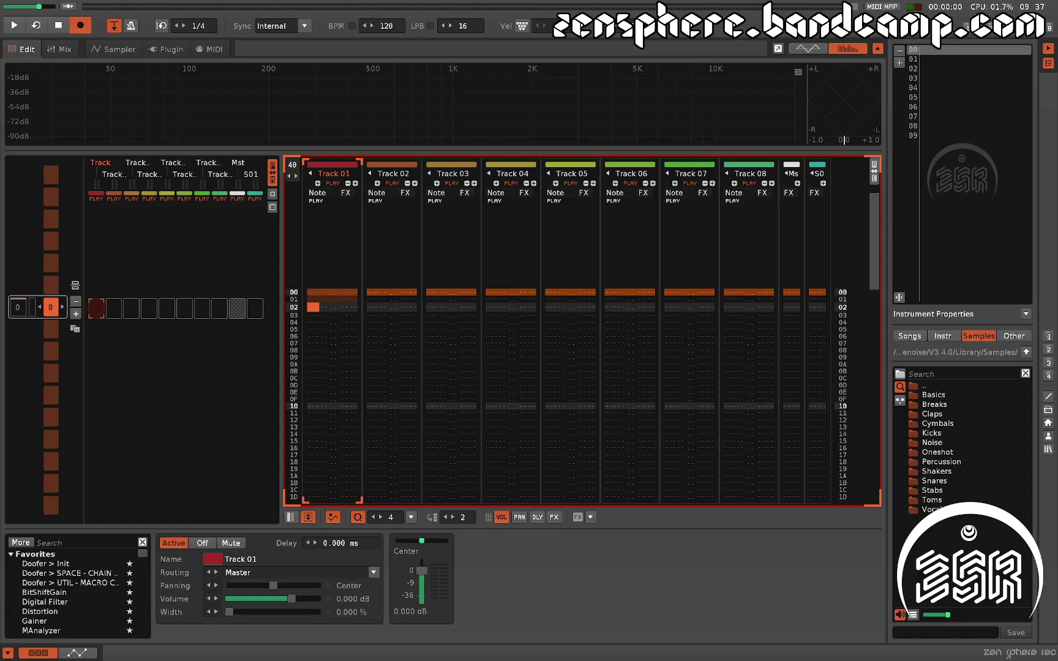
pyautogui.hotkey('ctrl', 'm')
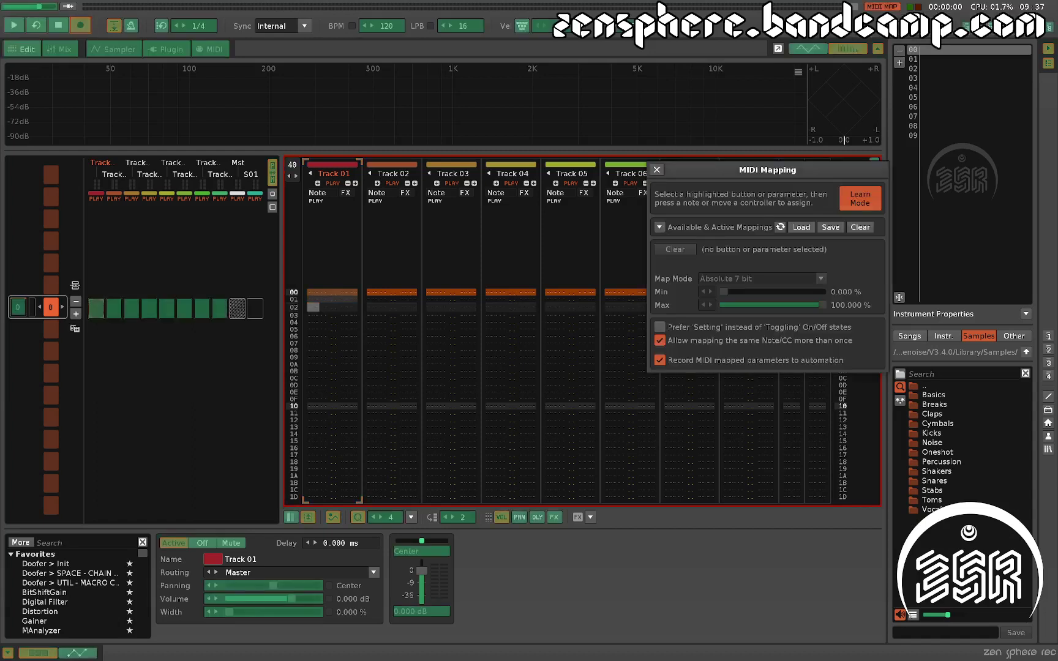
pyautogui.click(657, 169)
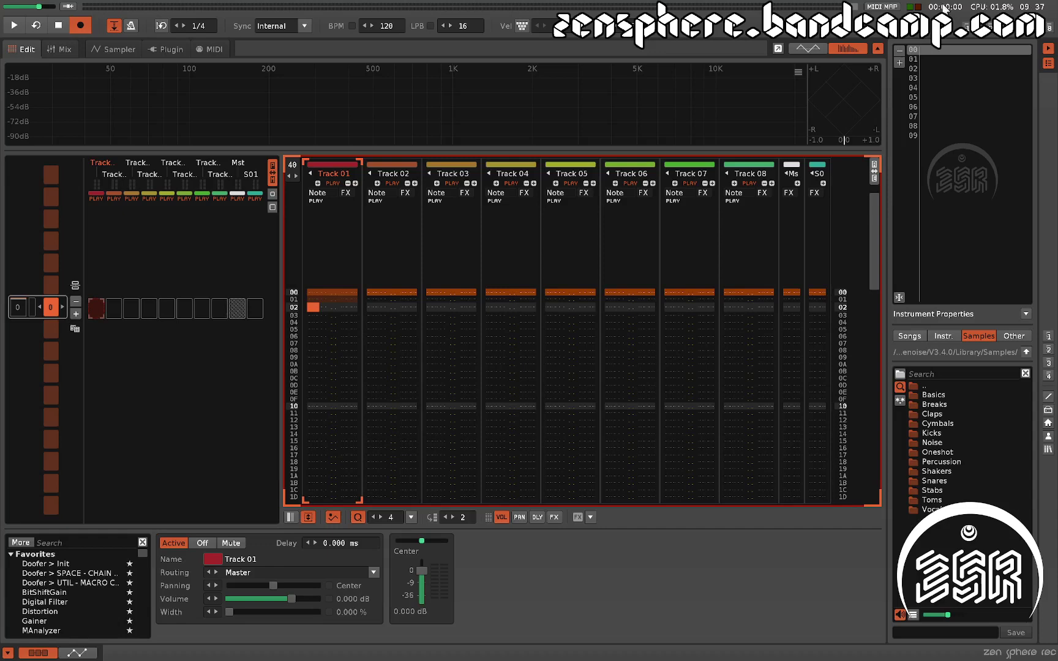
# Step: Start playback of the pattern with edit mode on
pyautogui.press('space')
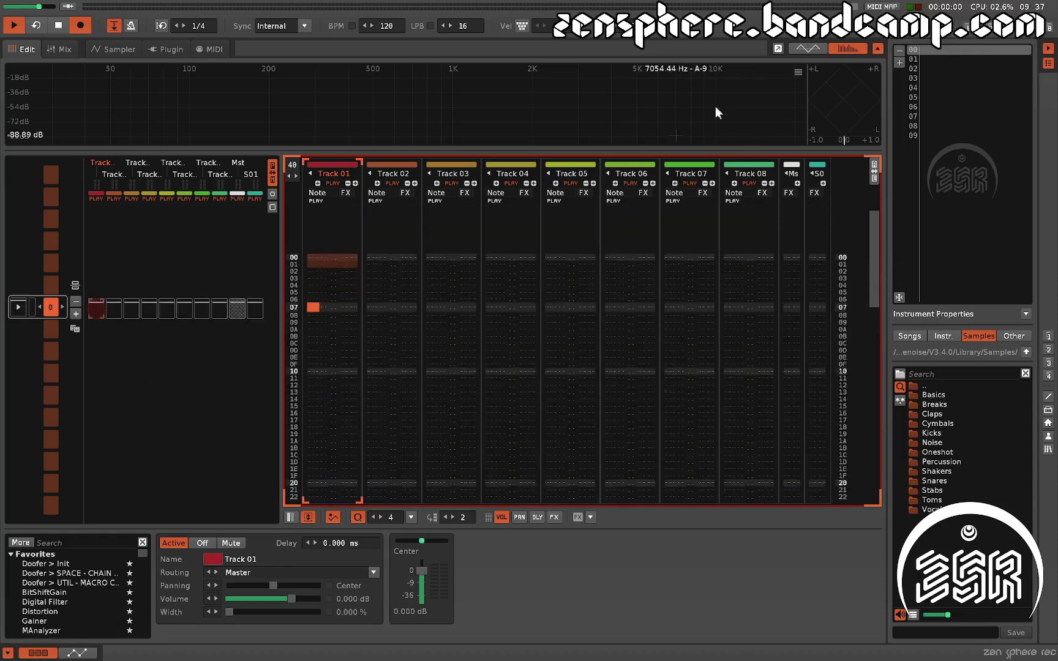
# Step: Stop playback of the pattern
pyautogui.press('space')
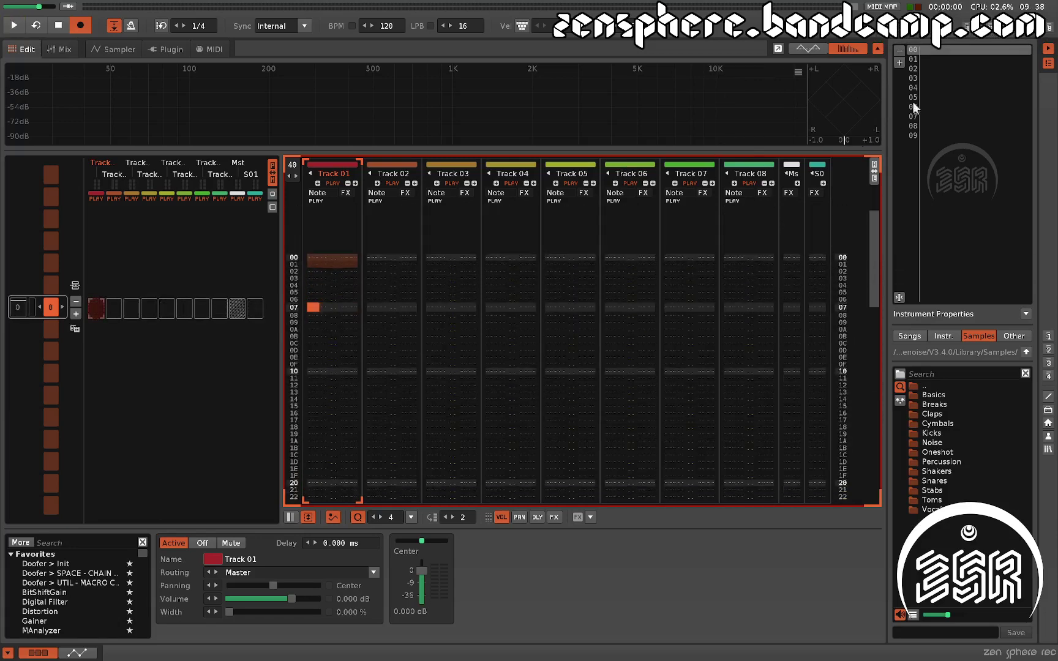
# Step: Recall the six global view presets in turn, from the pattern editor to the plugin editor view, and return to the first preset
pyautogui.moveTo(996, 3)
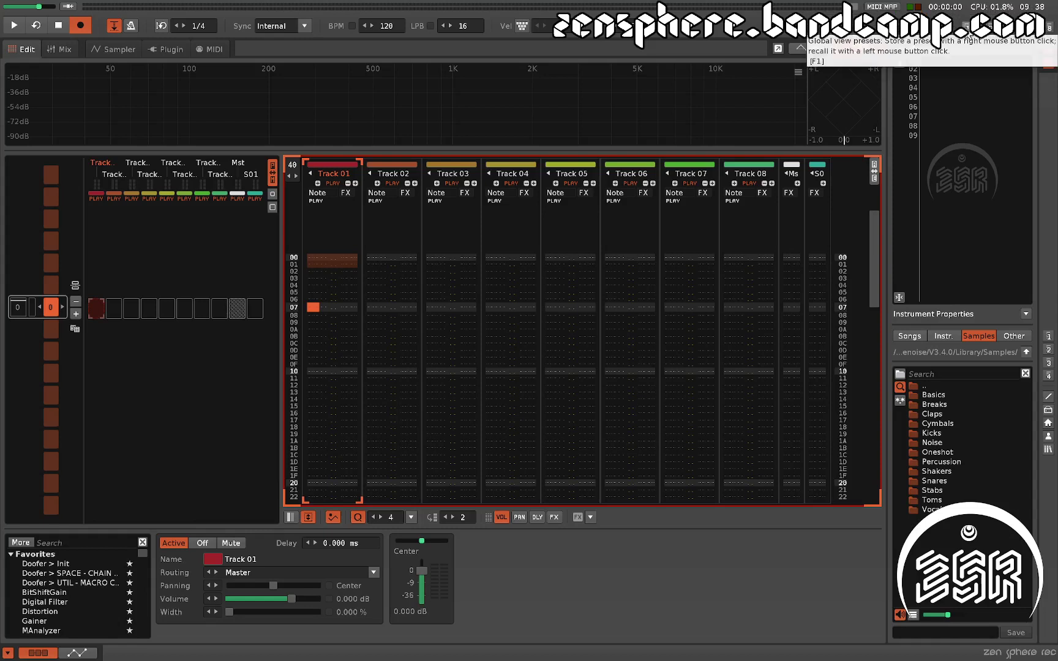
pyautogui.click(971, 31)
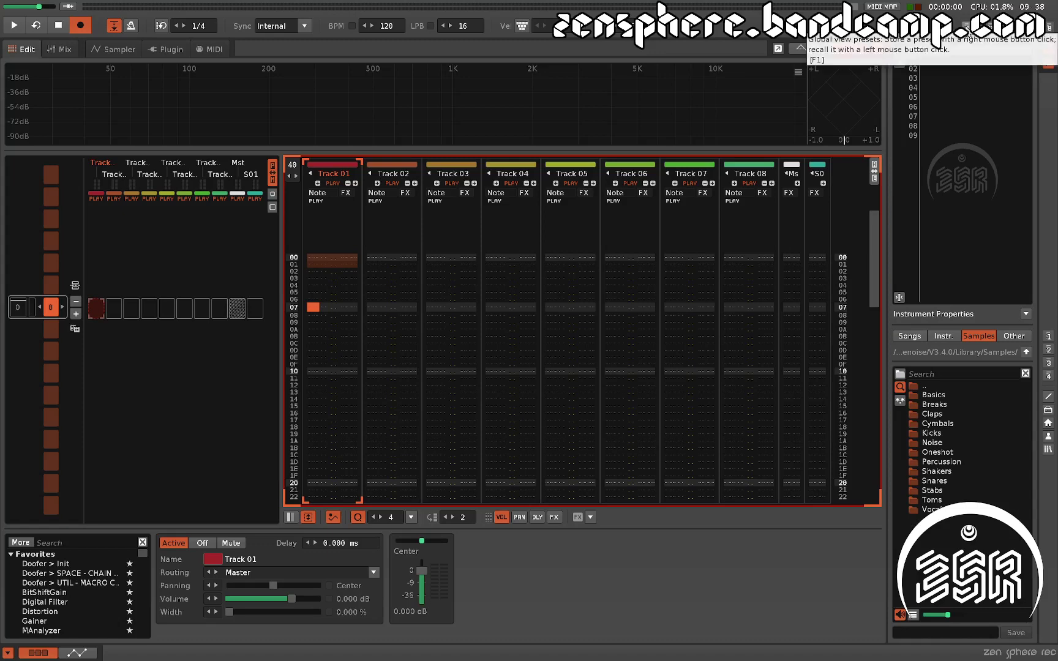
pyautogui.click(968, 27)
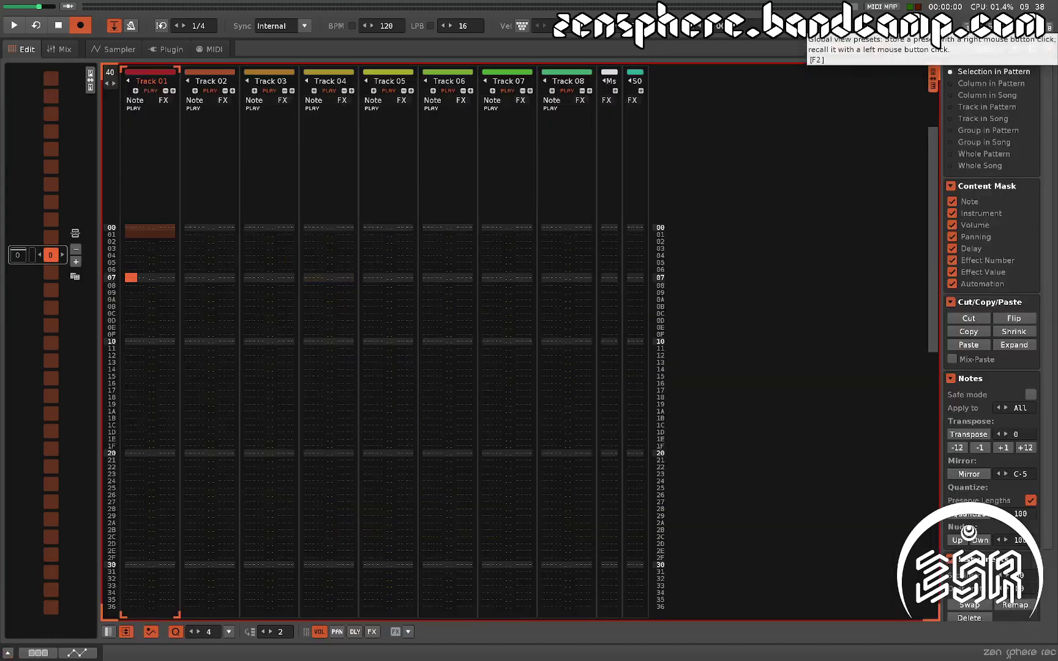
pyautogui.click(981, 27)
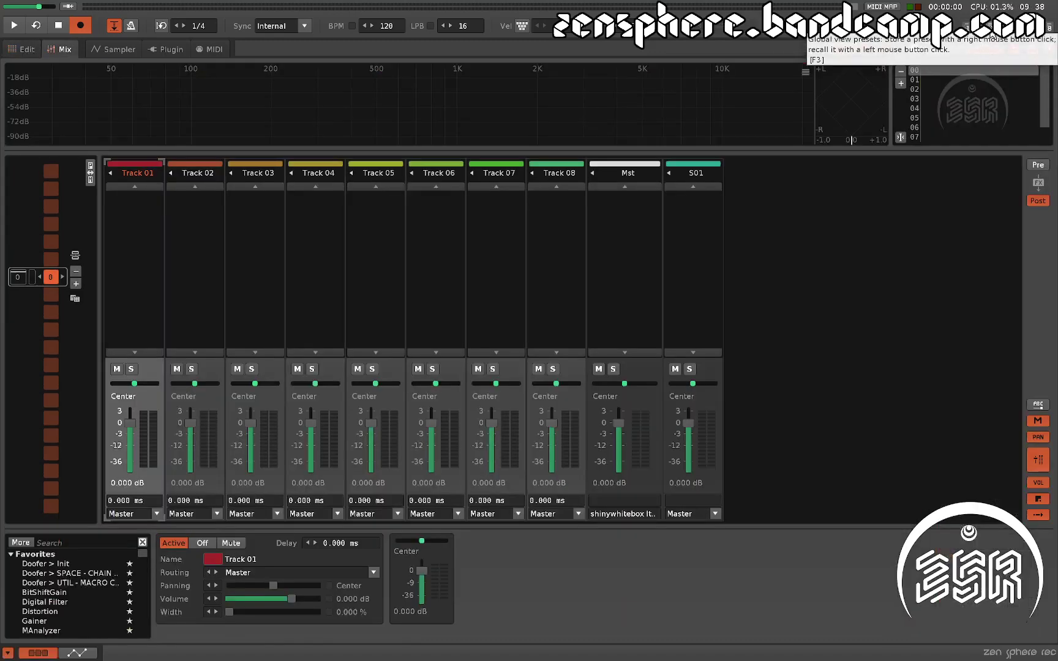
pyautogui.click(994, 27)
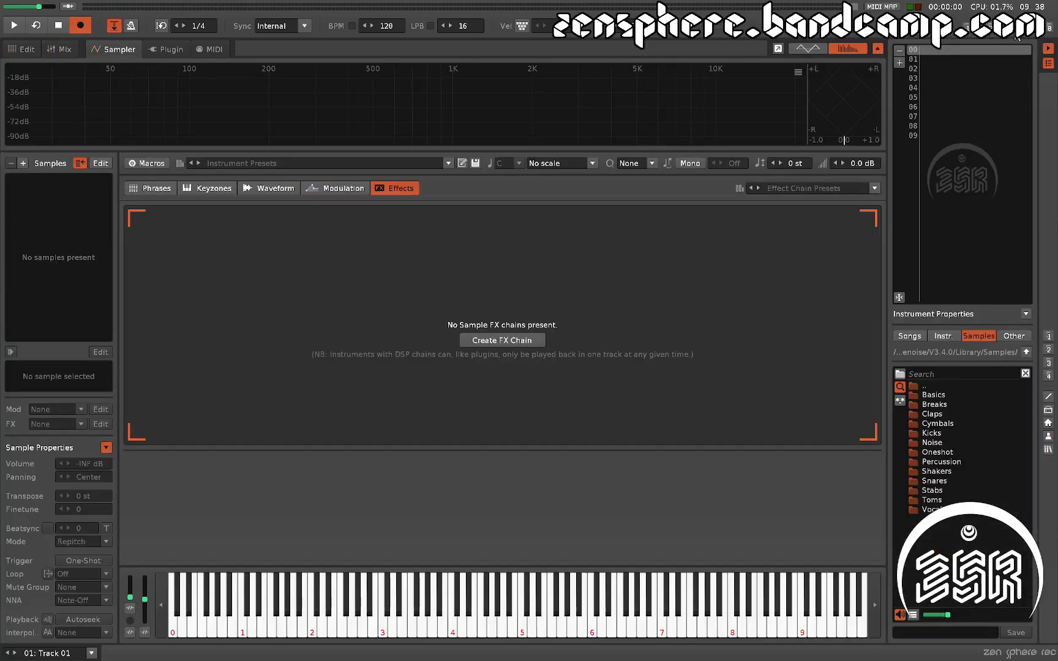
pyautogui.click(1022, 31)
pyautogui.click(1035, 30)
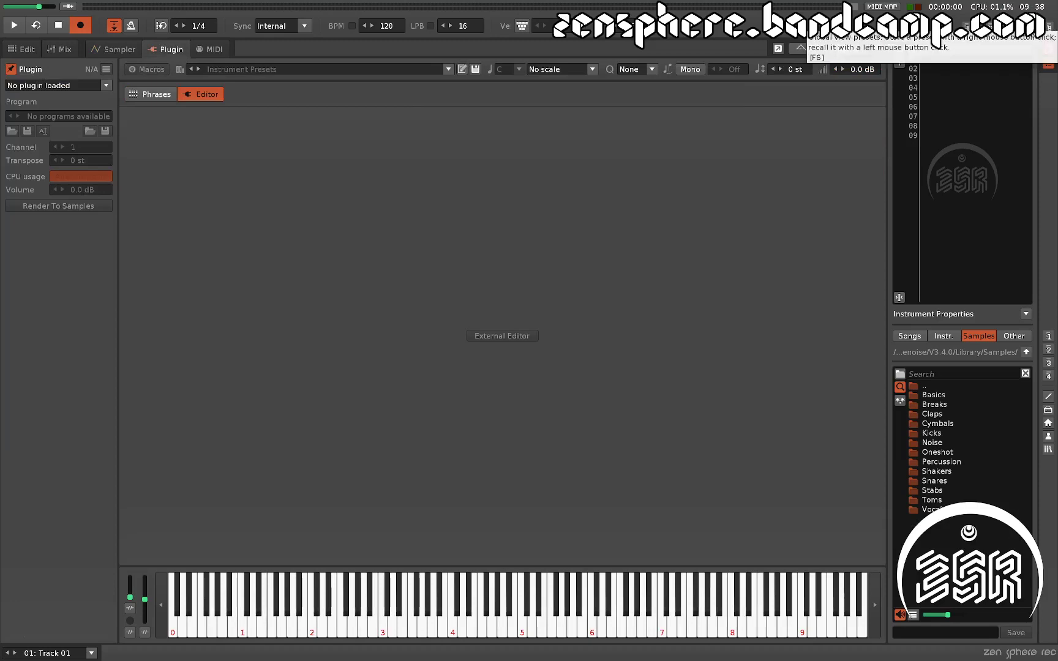
pyautogui.click(967, 36)
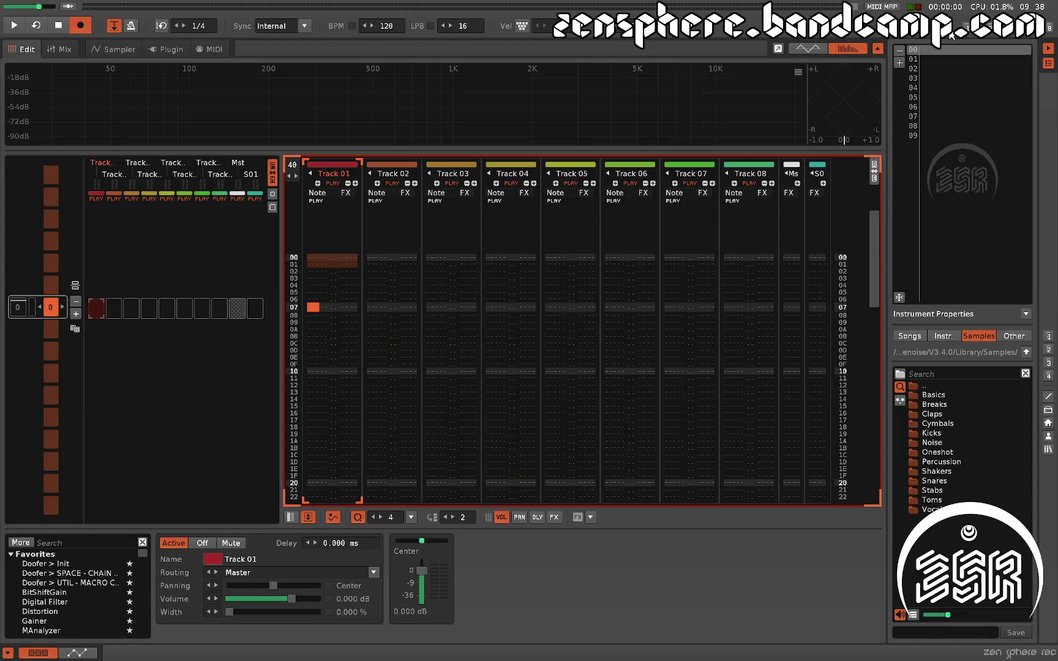
# Step: Switch quickly among the stored global view presets for the mixer, sampler and plugin views, ending in the first preset's pattern editor view
pyautogui.press('F3')
pyautogui.press('F6')
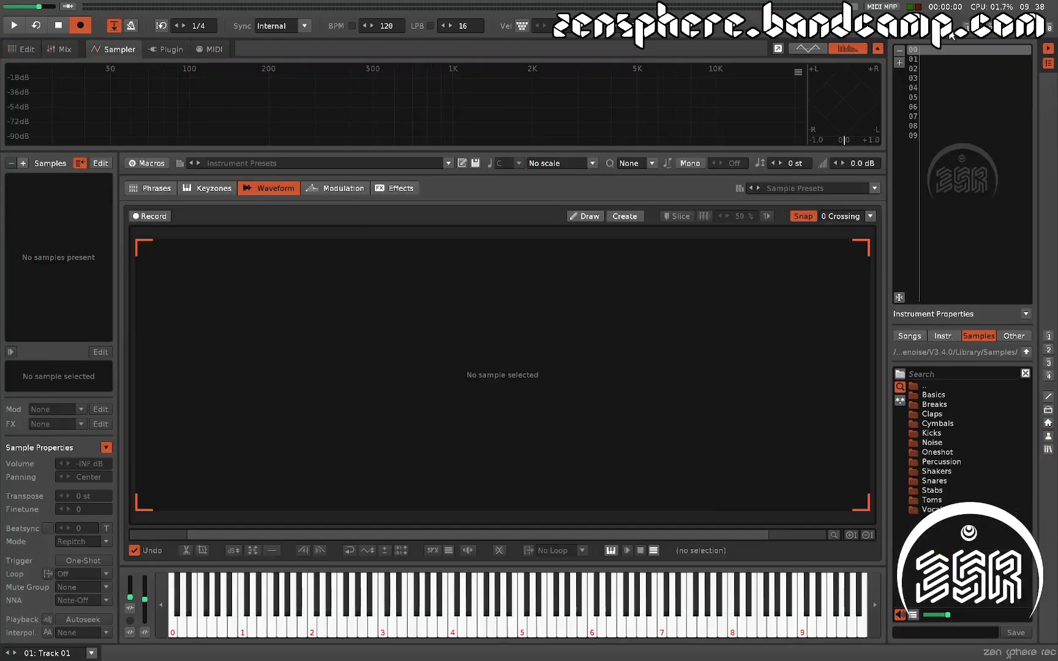
pyautogui.press('F8')
pyautogui.press('F4')
pyautogui.press('F9')
pyautogui.press('F7')
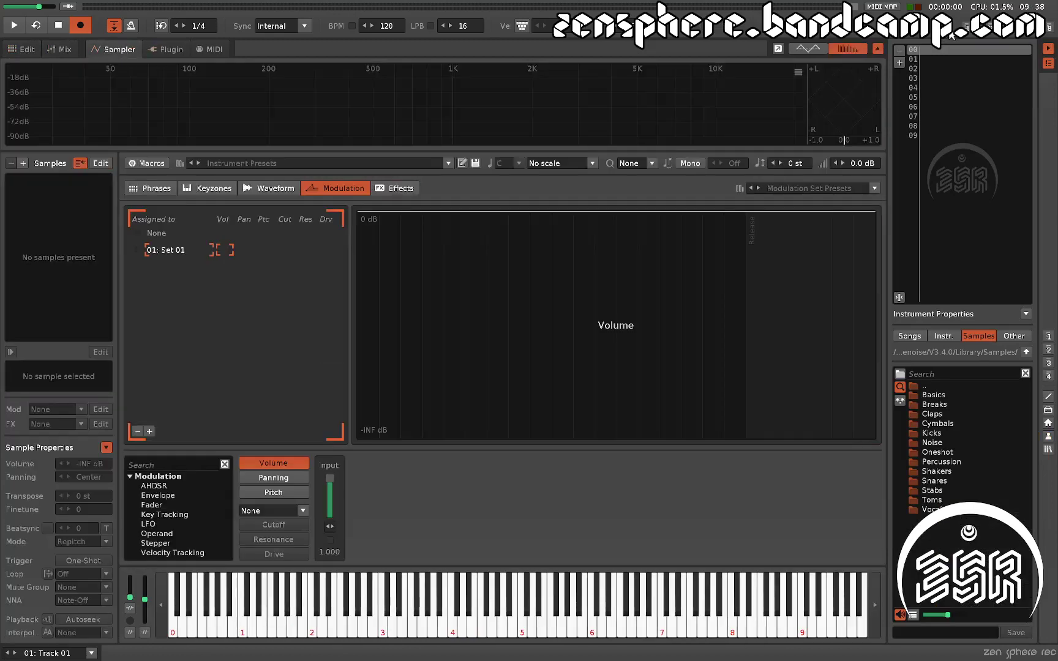
pyautogui.press('F6')
pyautogui.press('F3')
pyautogui.press('F2')
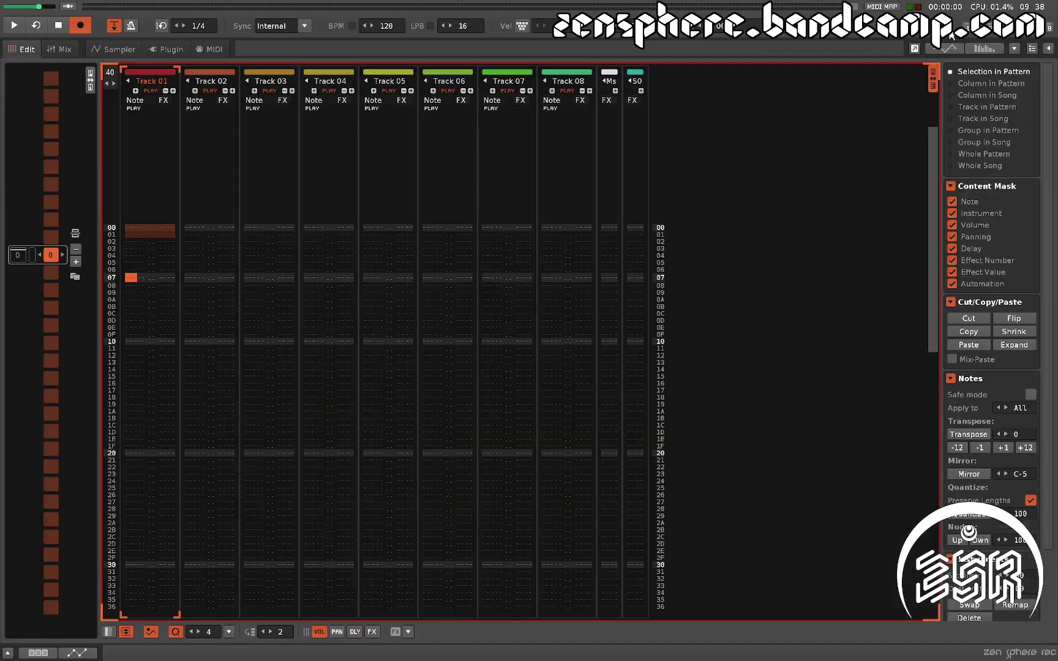
pyautogui.press('F2')
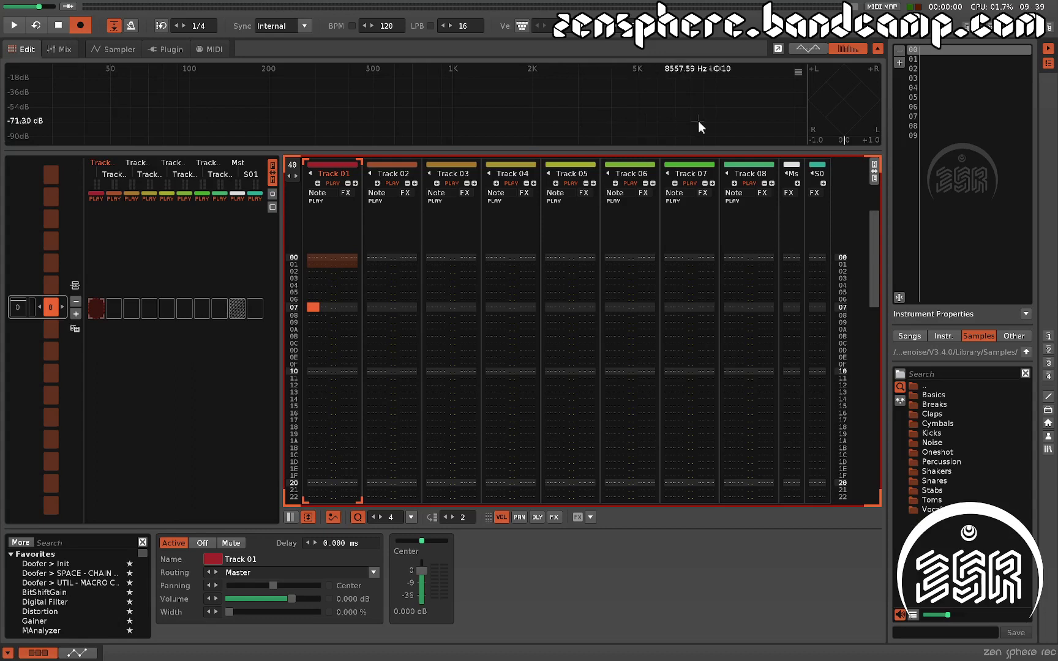
# Step: Show the track scopes, return to the master spectrum, and hide and restore that whole display area above the pattern editor
pyautogui.click(808, 48)
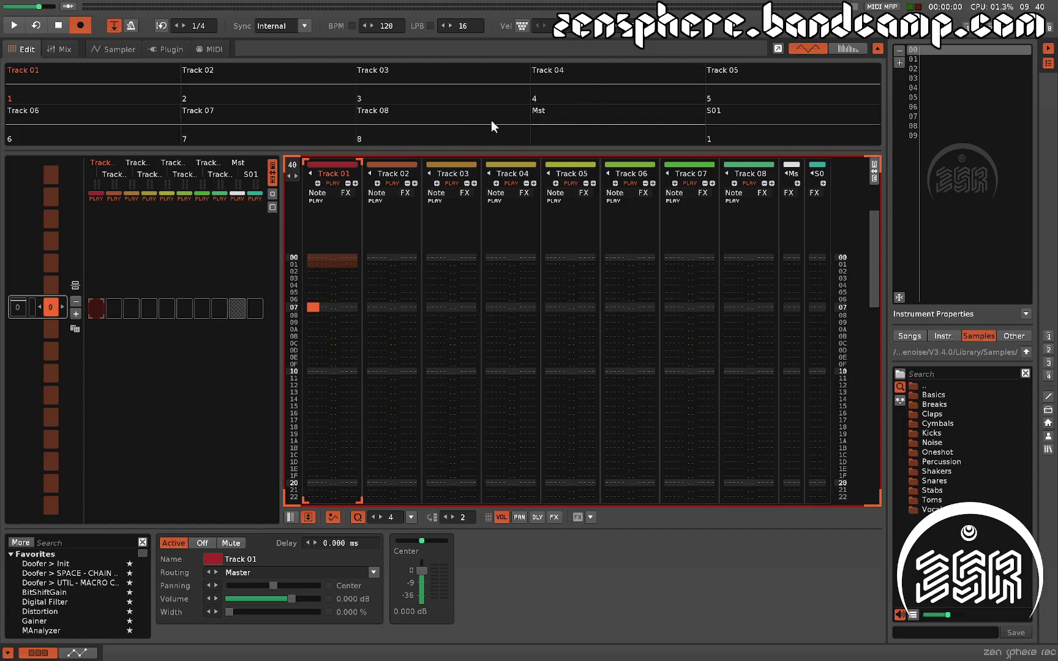
pyautogui.click(846, 46)
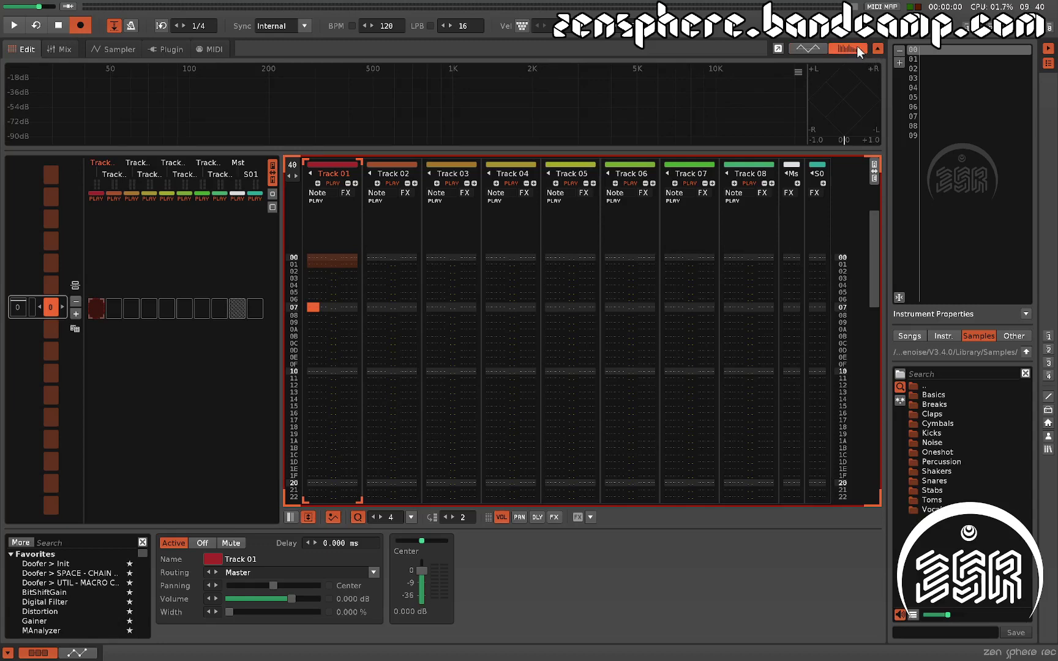
pyautogui.click(878, 49)
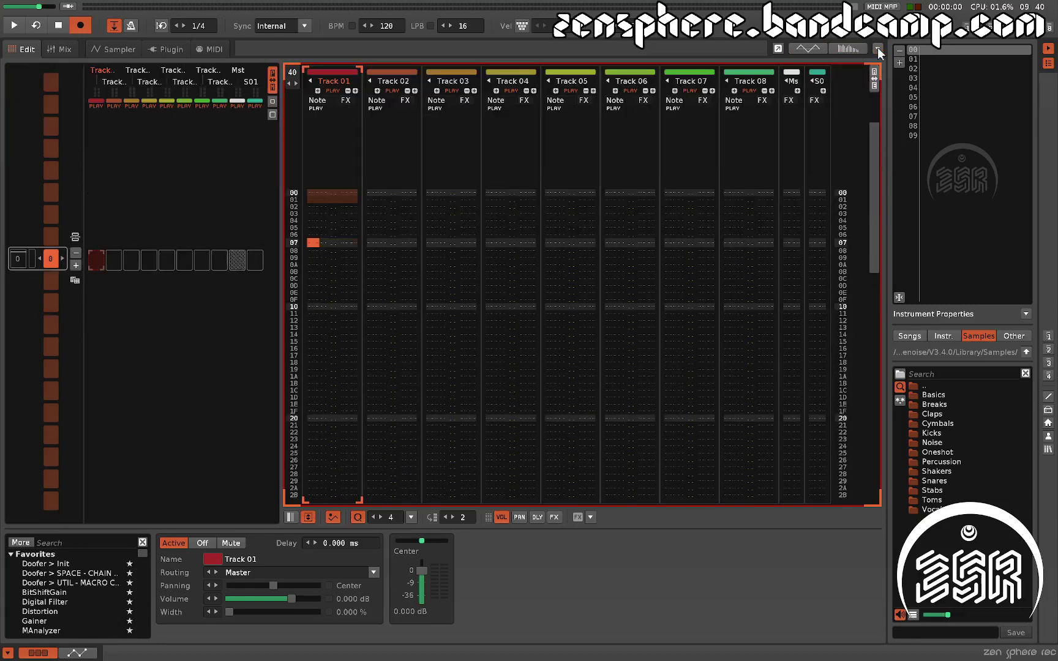
pyautogui.click(878, 49)
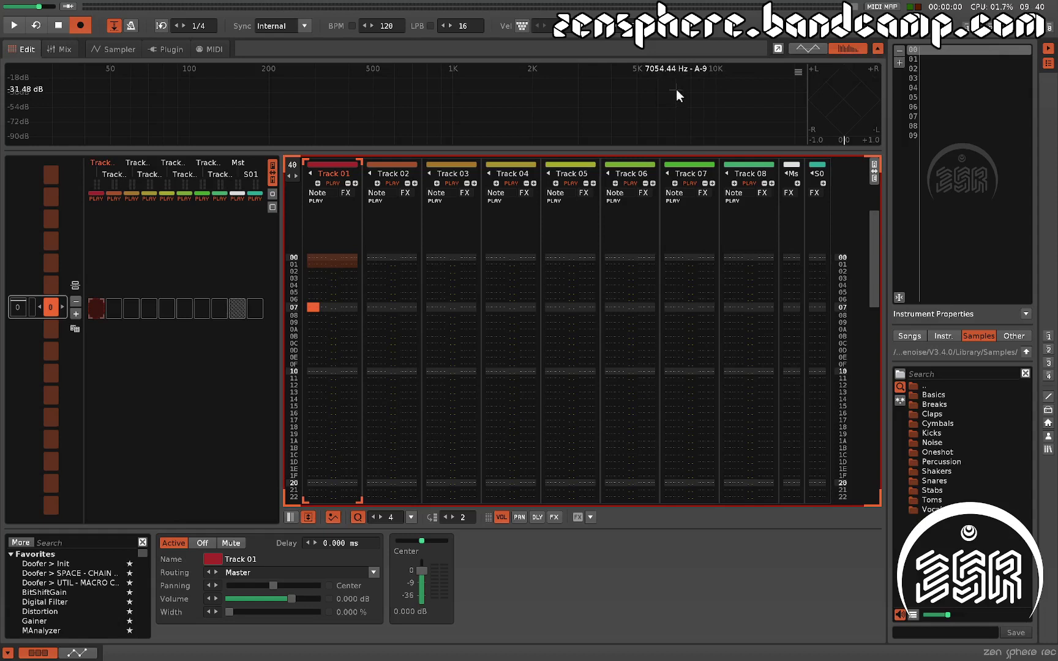
# Step: Examine the spectrum display options and turn the phase view off and on again
pyautogui.click(798, 72)
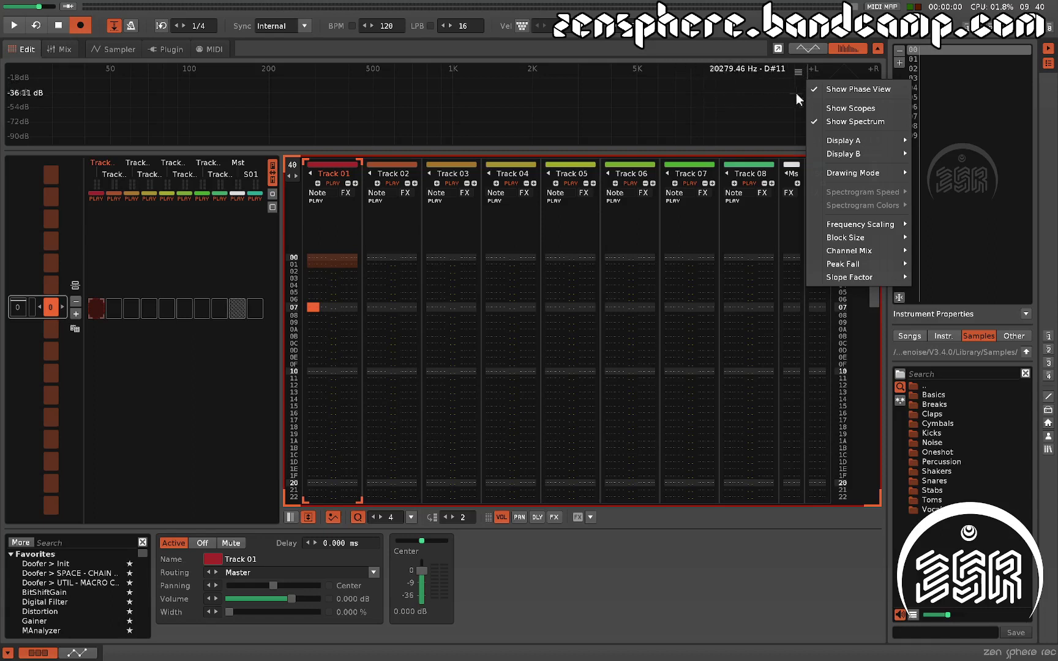
pyautogui.click(798, 76)
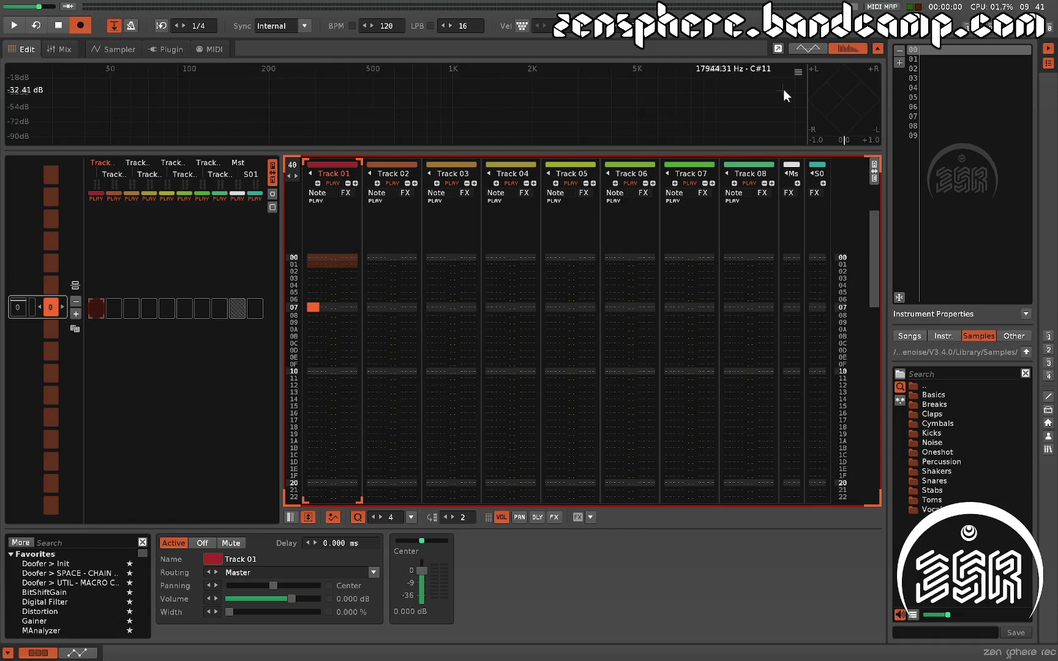
pyautogui.click(797, 71)
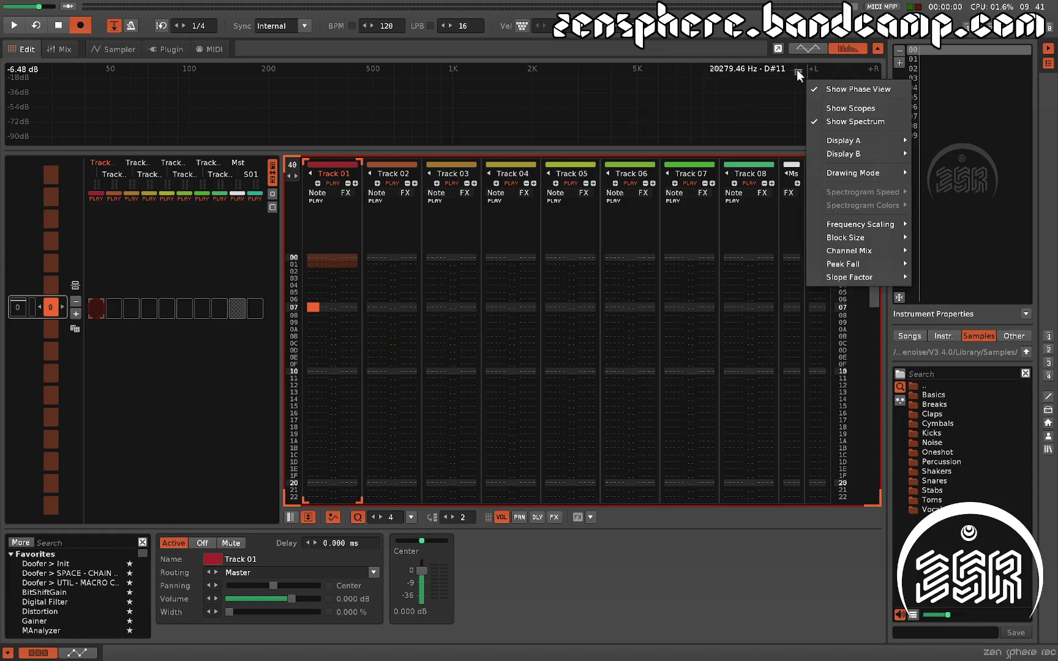
pyautogui.click(840, 88)
pyautogui.click(871, 72)
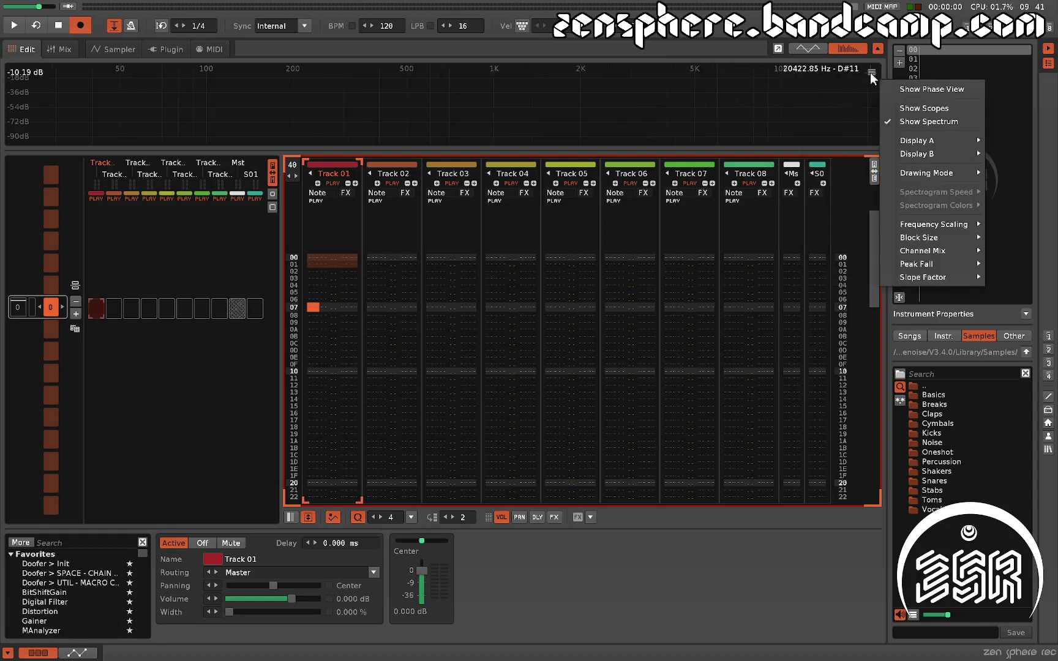
pyautogui.click(910, 88)
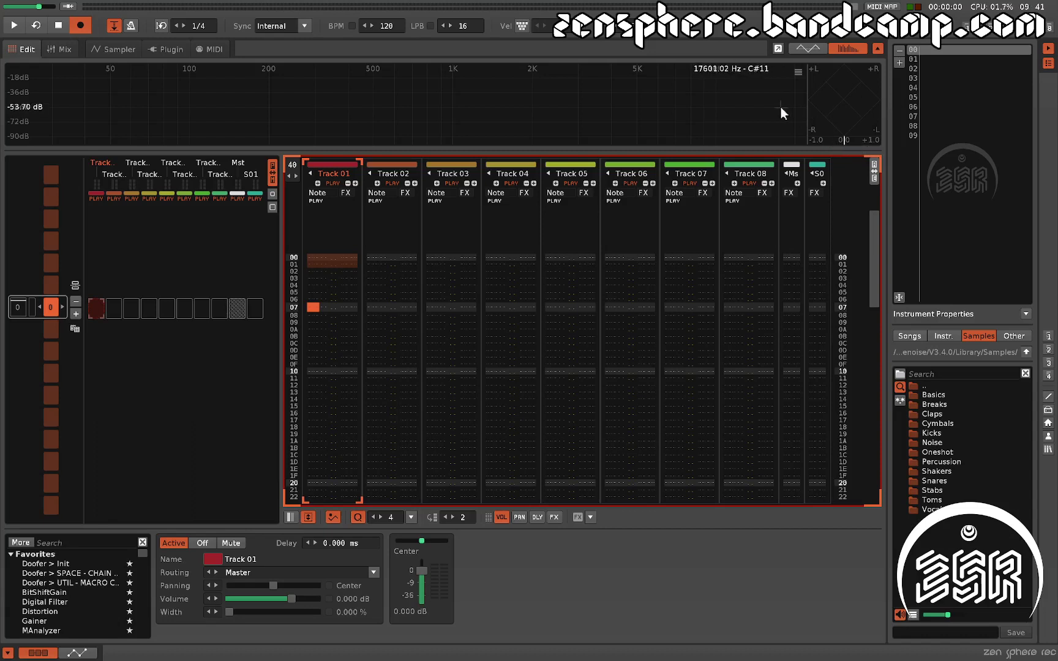
# Step: Change the master display from spectrum to scopes, compare it with the track scopes, and set it back to spectrum
pyautogui.click(798, 72)
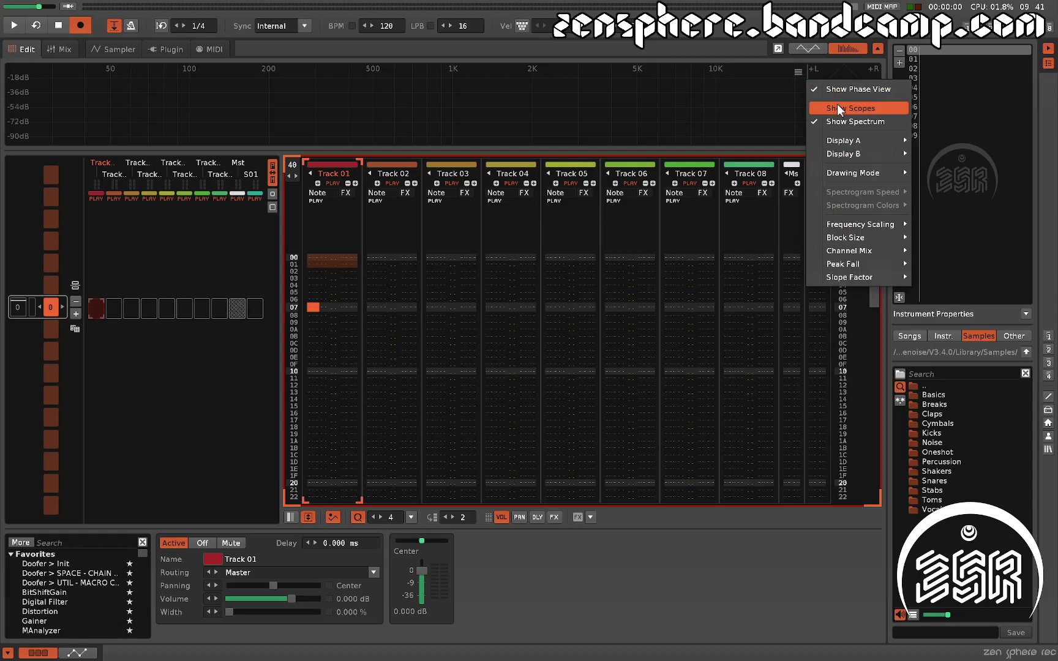
pyautogui.click(838, 104)
pyautogui.click(806, 50)
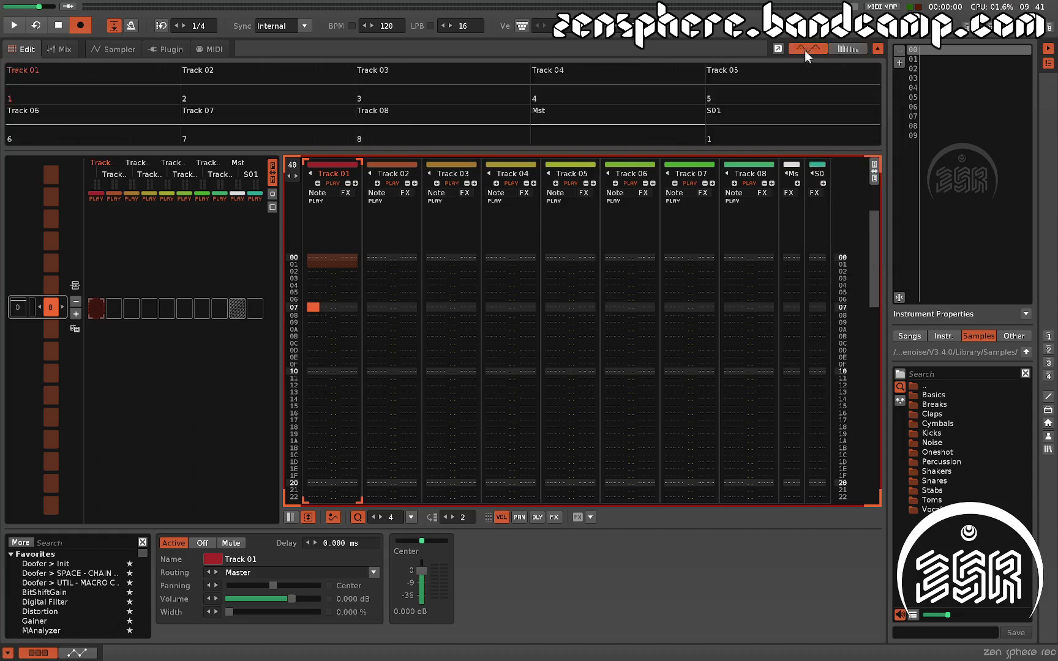
pyautogui.click(853, 49)
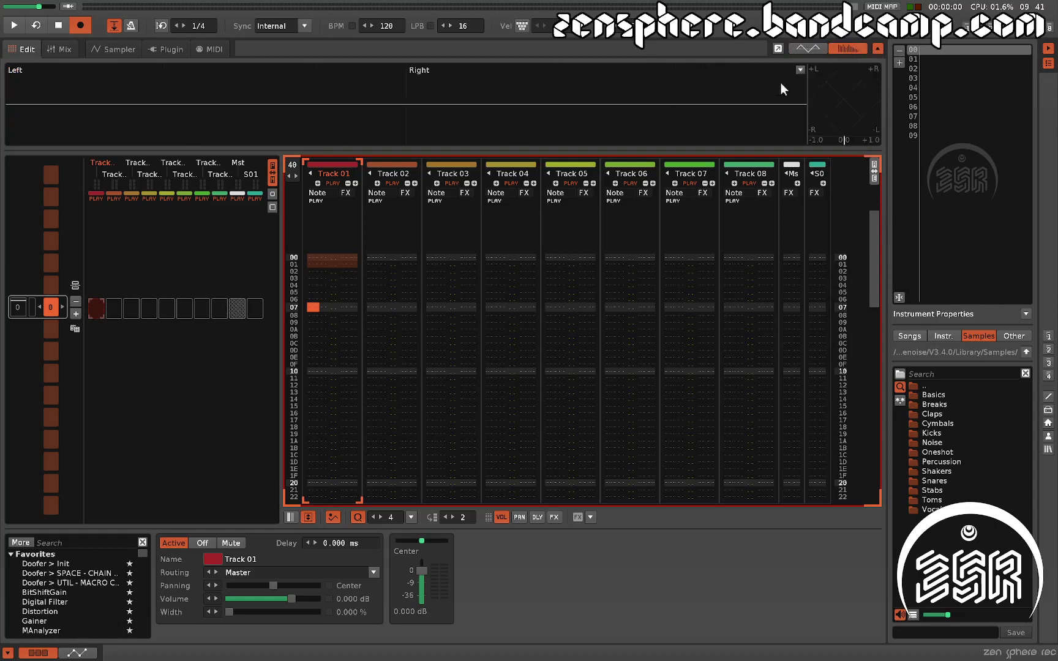
pyautogui.click(801, 69)
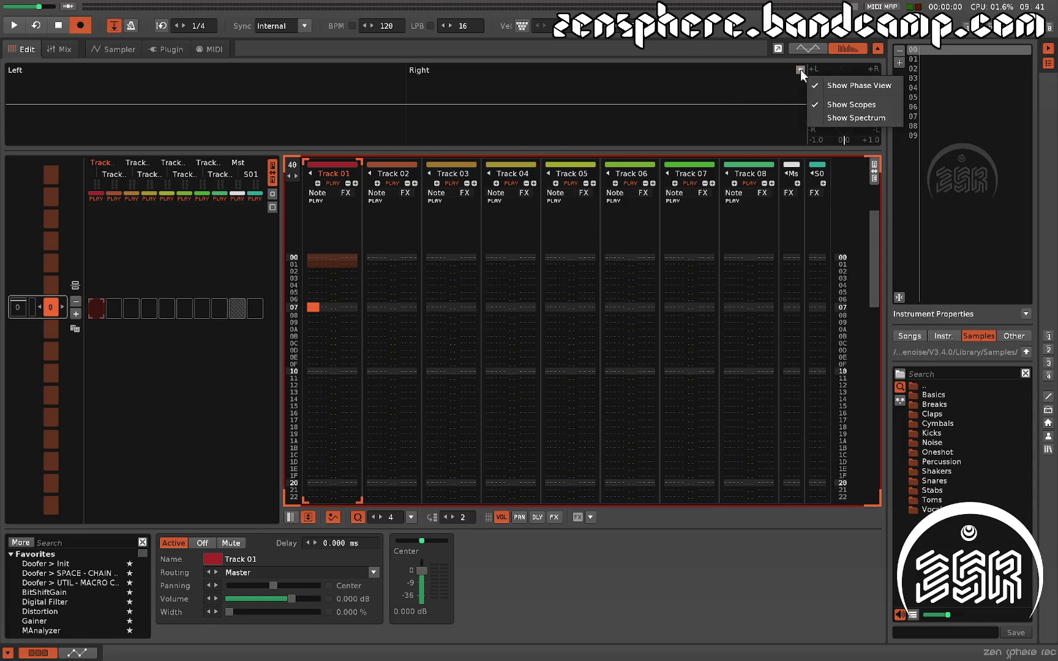
pyautogui.click(830, 113)
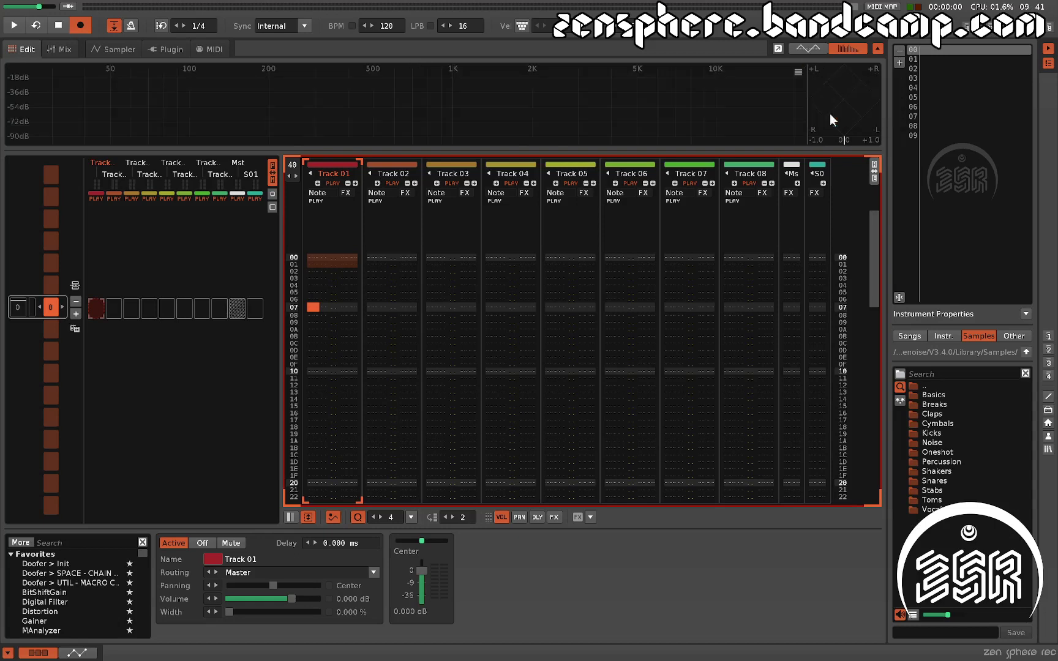
# Step: Examine the Display A and Display B track choices and set the spectrum's drawing mode to Filled Curve
pyautogui.click(798, 72)
pyautogui.moveTo(841, 141)
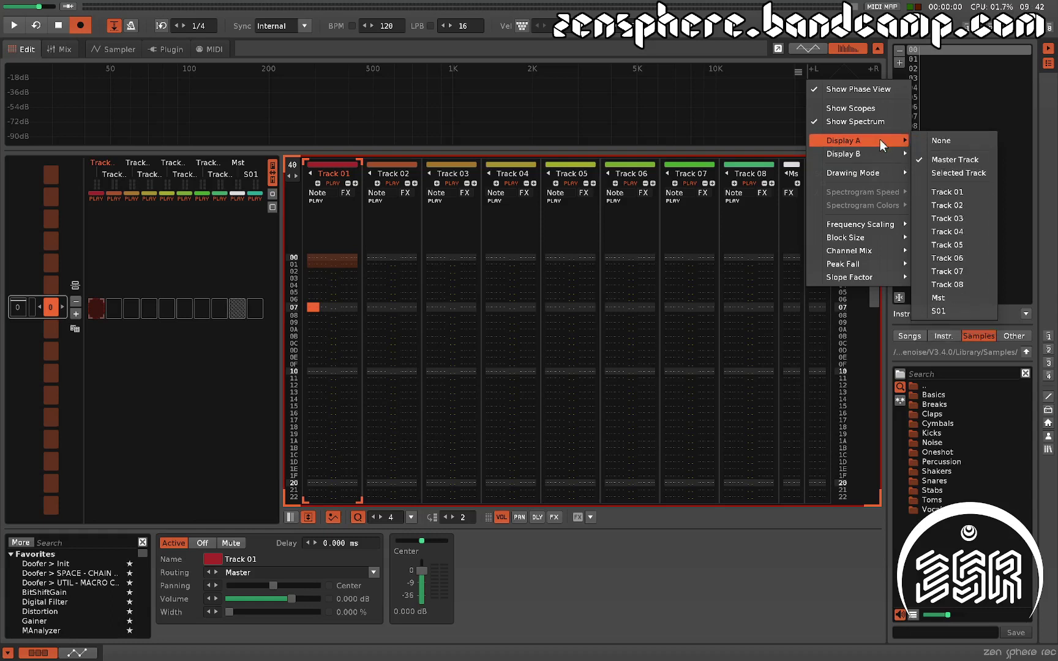
pyautogui.moveTo(877, 150)
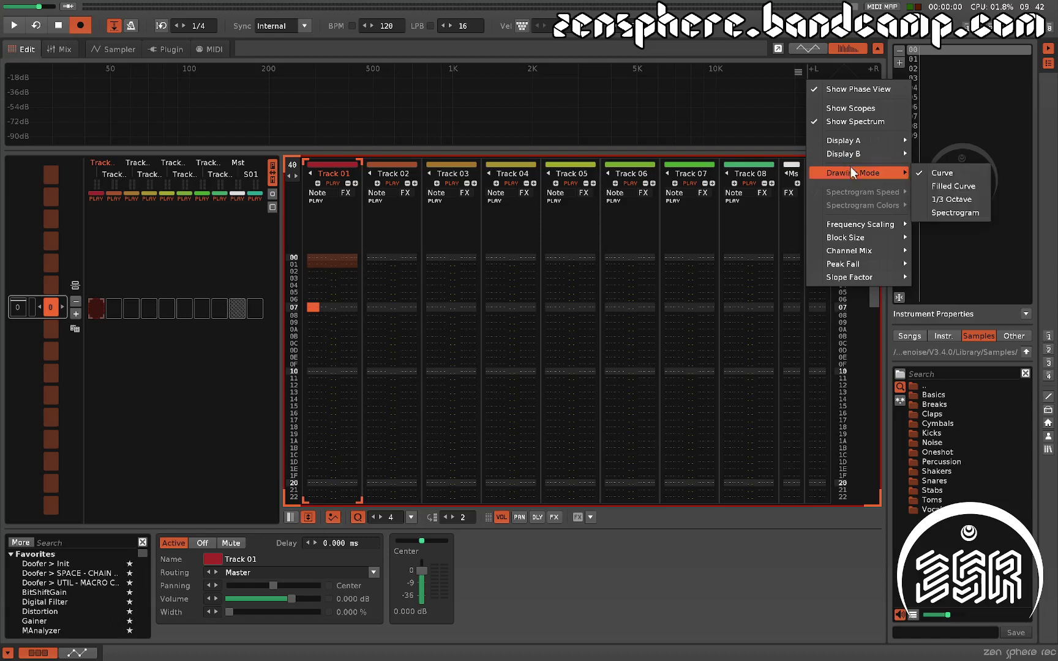
pyautogui.click(936, 184)
# Step: Set the spectrum's drawing mode to Spectrogram
pyautogui.click(797, 71)
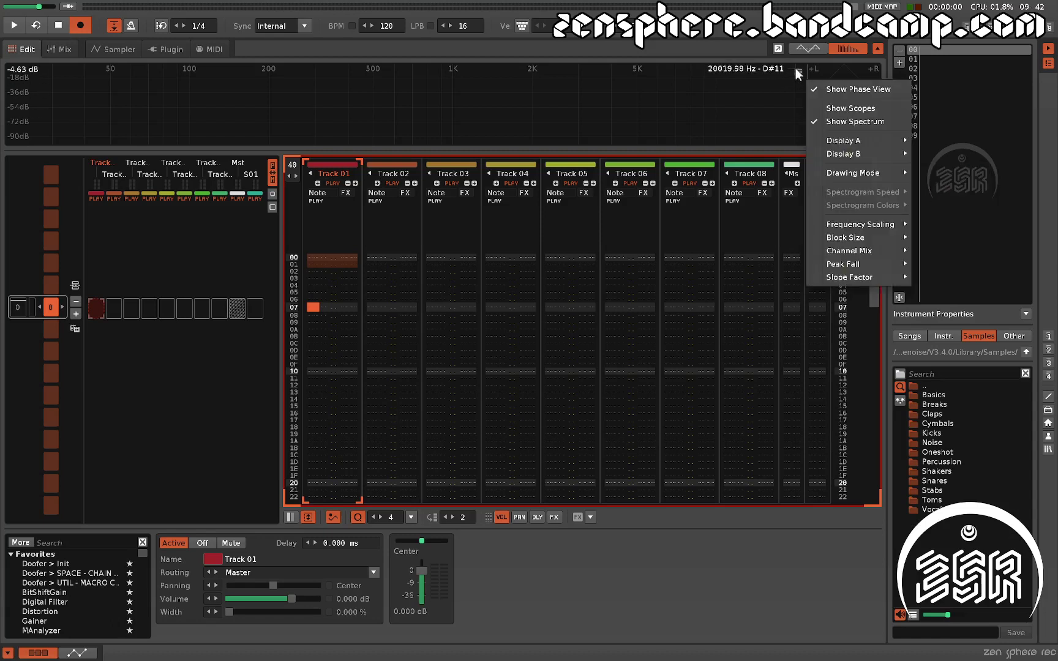
pyautogui.moveTo(858, 174)
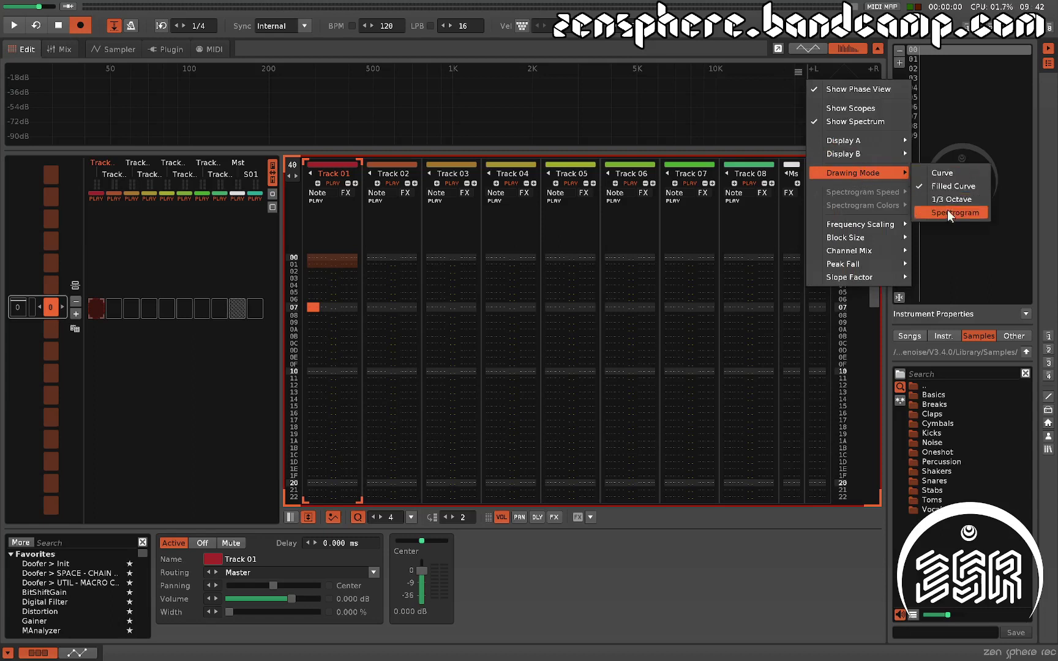
pyautogui.click(947, 210)
# Step: Examine the spectrogram speed choices and set the spectrum's drawing mode back to Curve
pyautogui.click(799, 73)
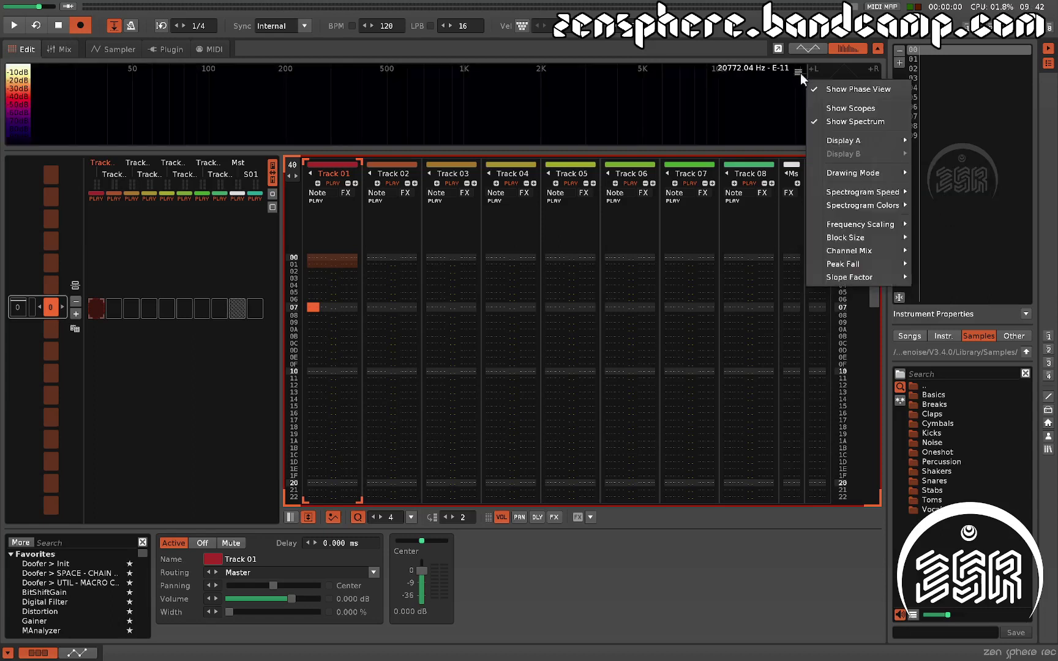
pyautogui.moveTo(846, 203)
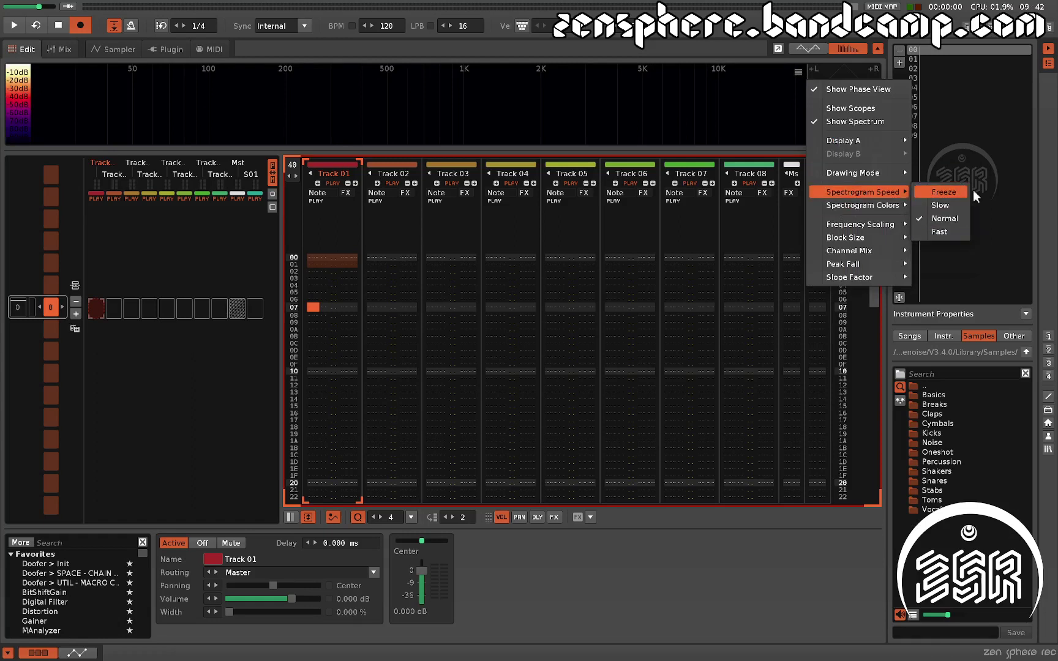
pyautogui.moveTo(885, 173)
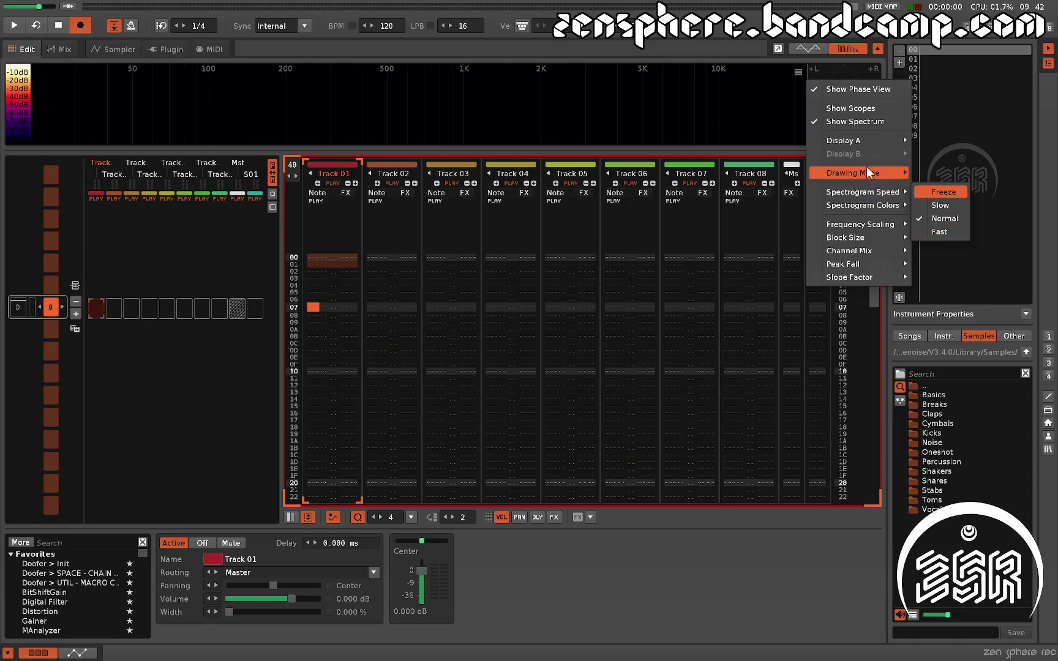
pyautogui.click(944, 170)
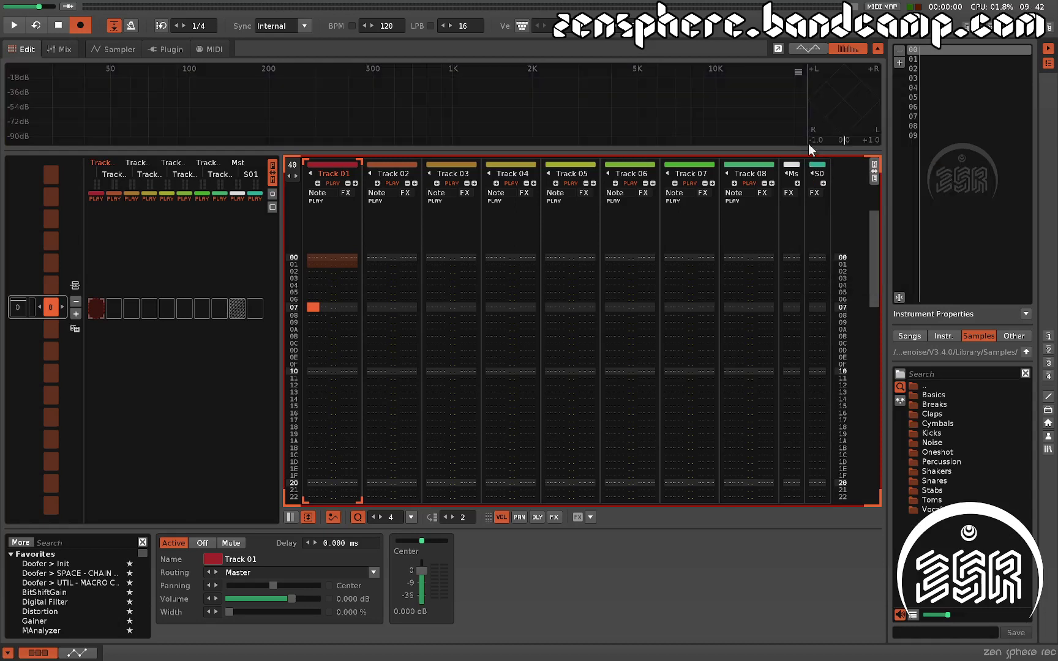
# Step: Examine the spectrum's remaining display options, from Frequency Scaling to the Slope Factor choices, and leave them as they are
pyautogui.click(798, 72)
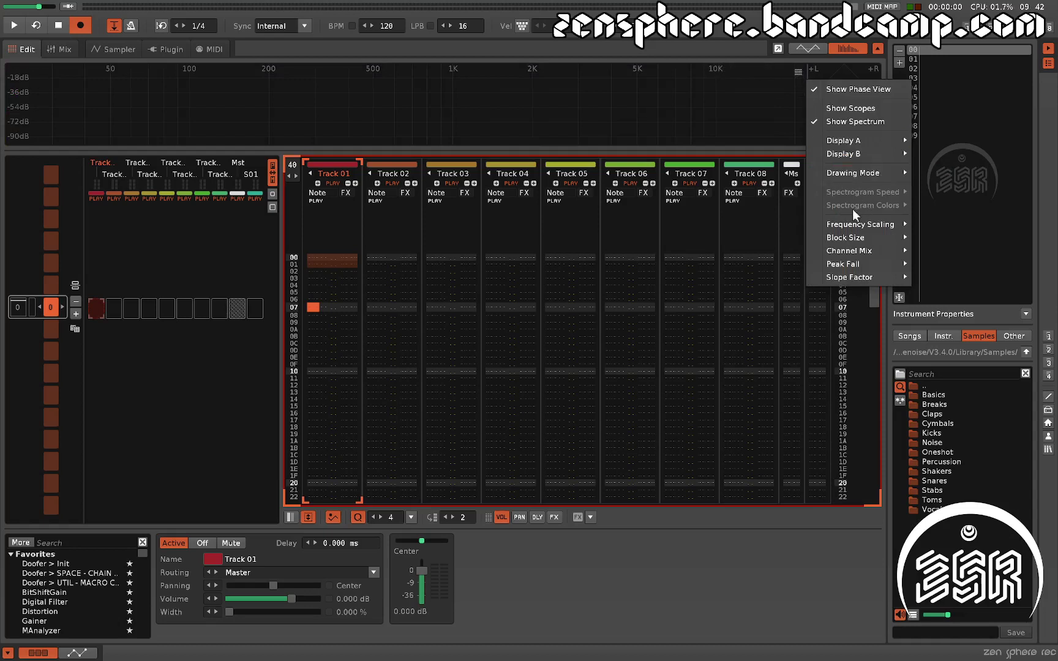
pyautogui.moveTo(851, 223)
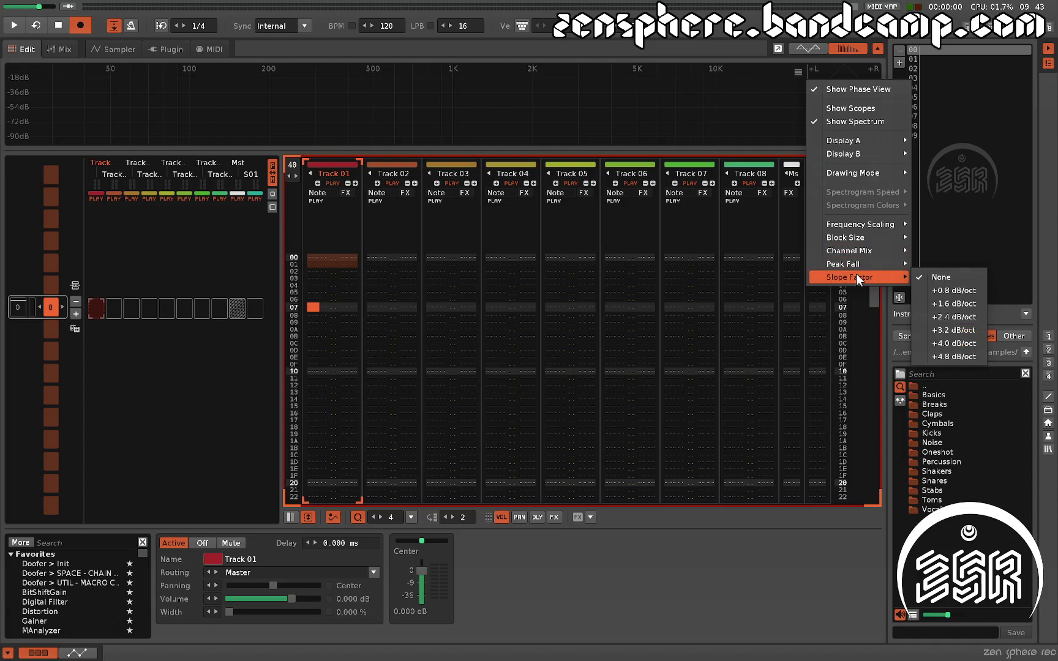
pyautogui.click(761, 118)
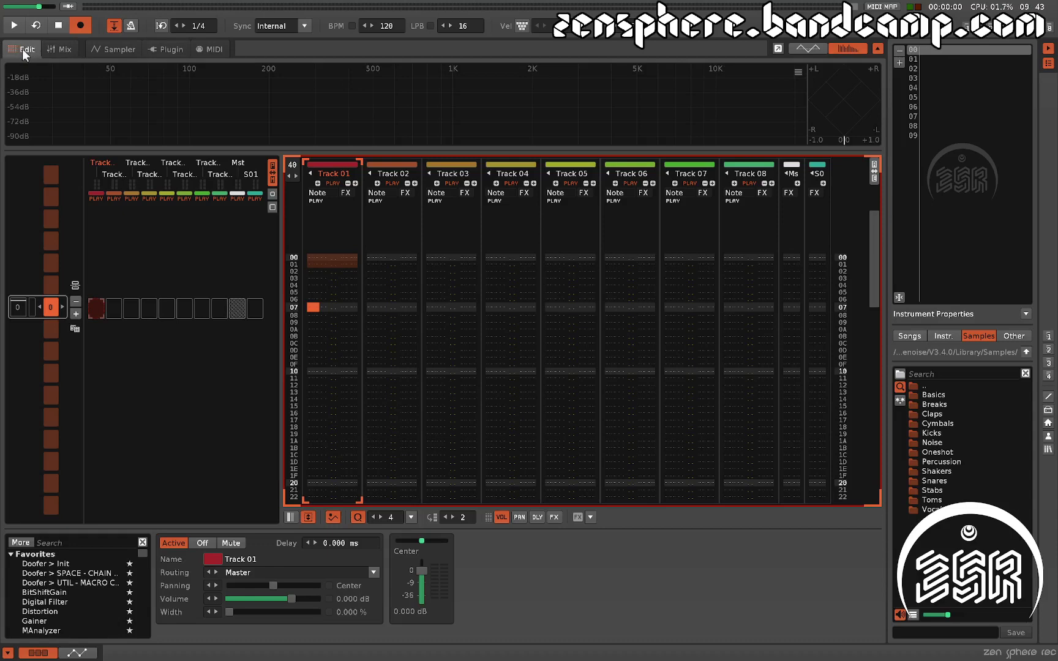
# Step: View the mixer, the sampler's waveform editor and the instrument plugin editor one after another
pyautogui.click(61, 50)
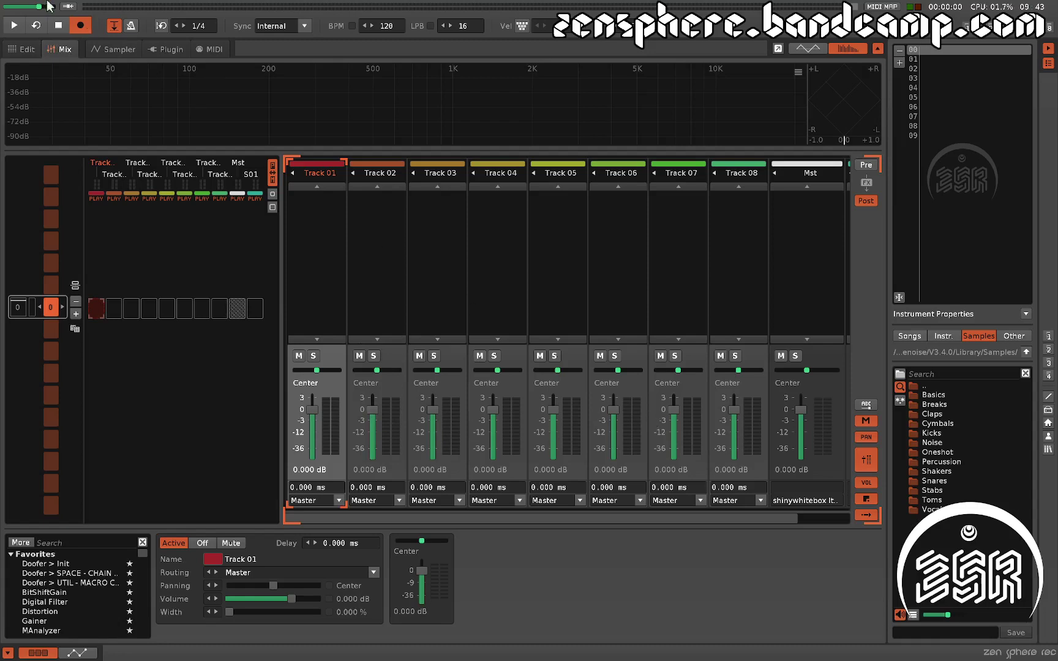
pyautogui.click(106, 48)
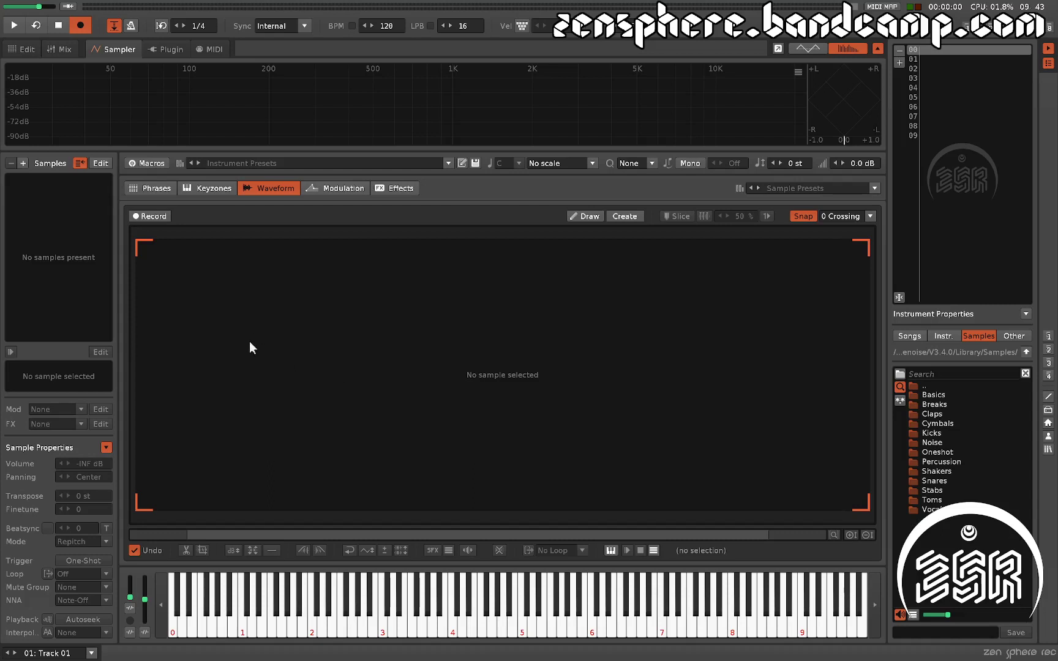
pyautogui.click(171, 49)
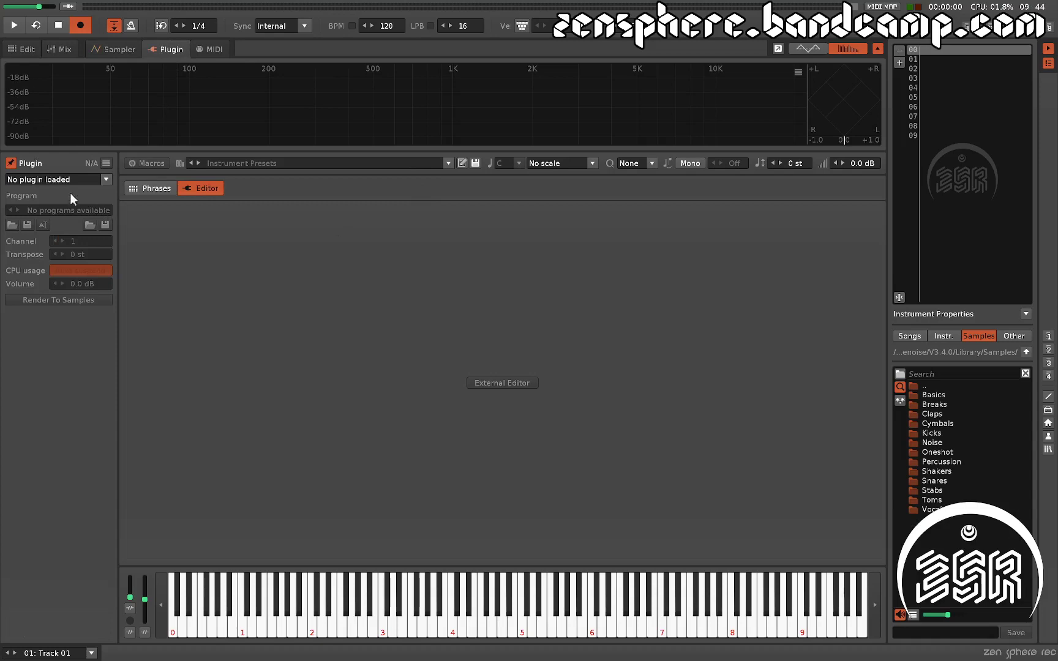
# Step: Load the favorite plugin Serum into instrument slot 00 and close its editor window
pyautogui.click(57, 179)
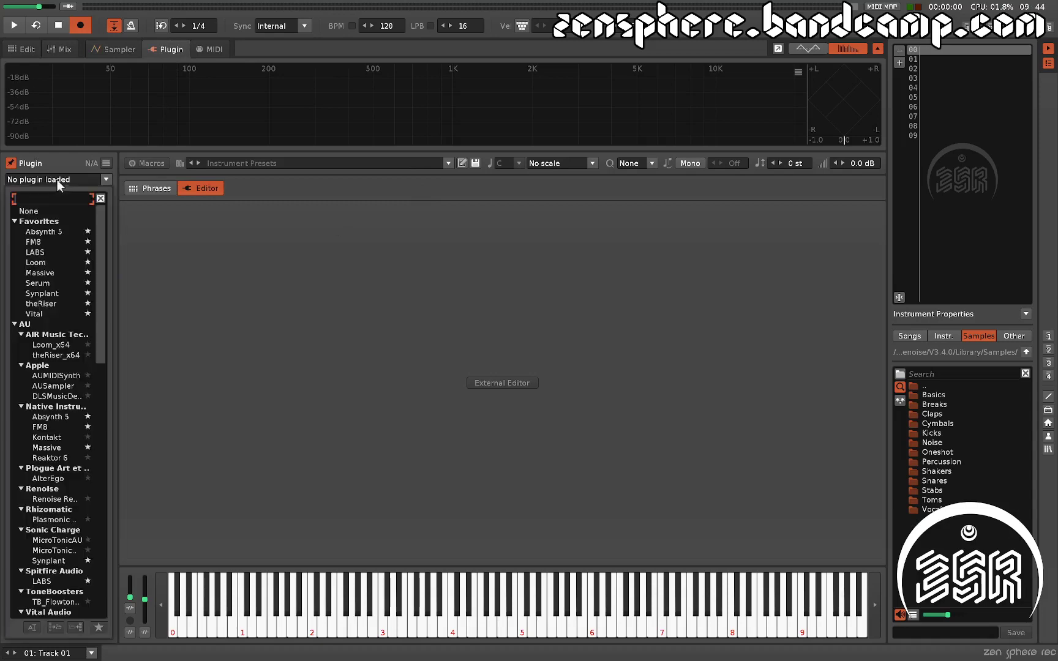
pyautogui.click(49, 283)
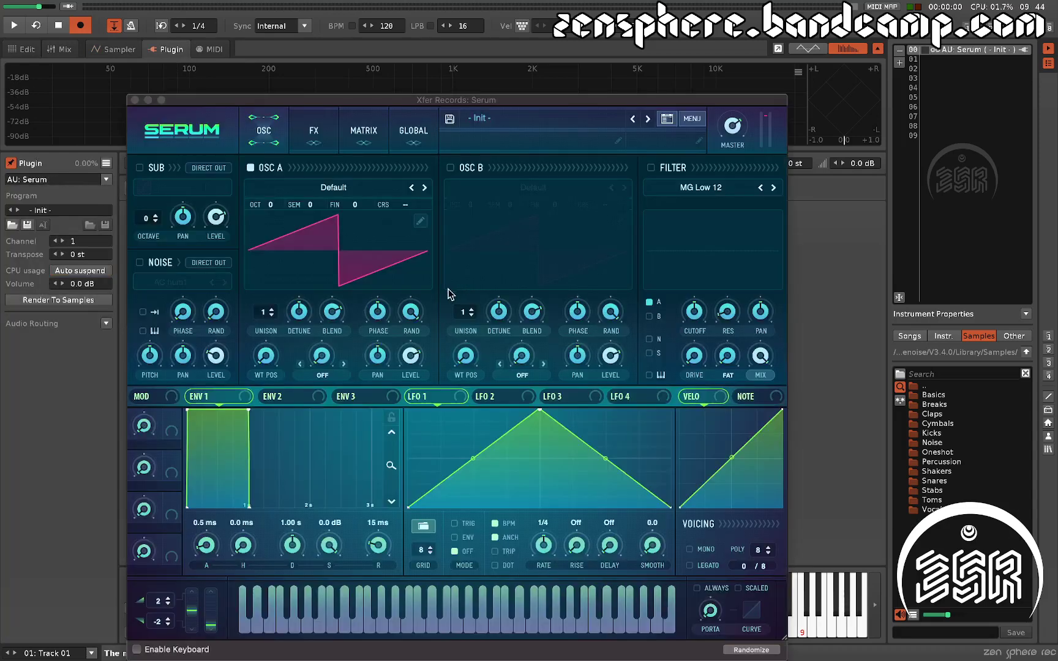
pyautogui.click(135, 100)
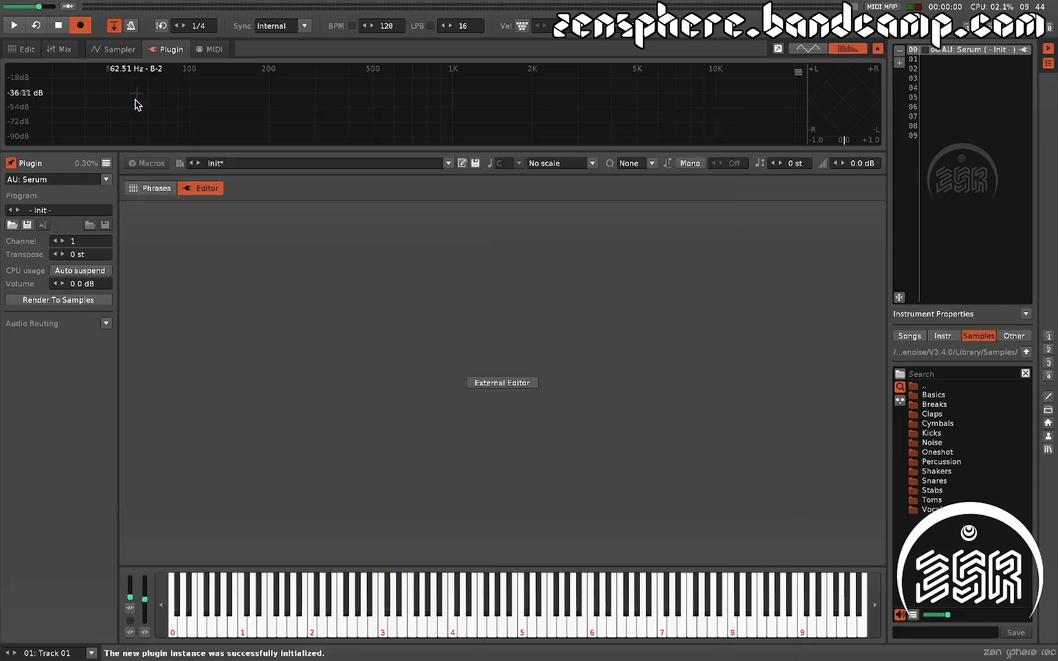
# Step: Unload Serum from instrument slot 00 by setting its plugin to None
pyautogui.click(50, 179)
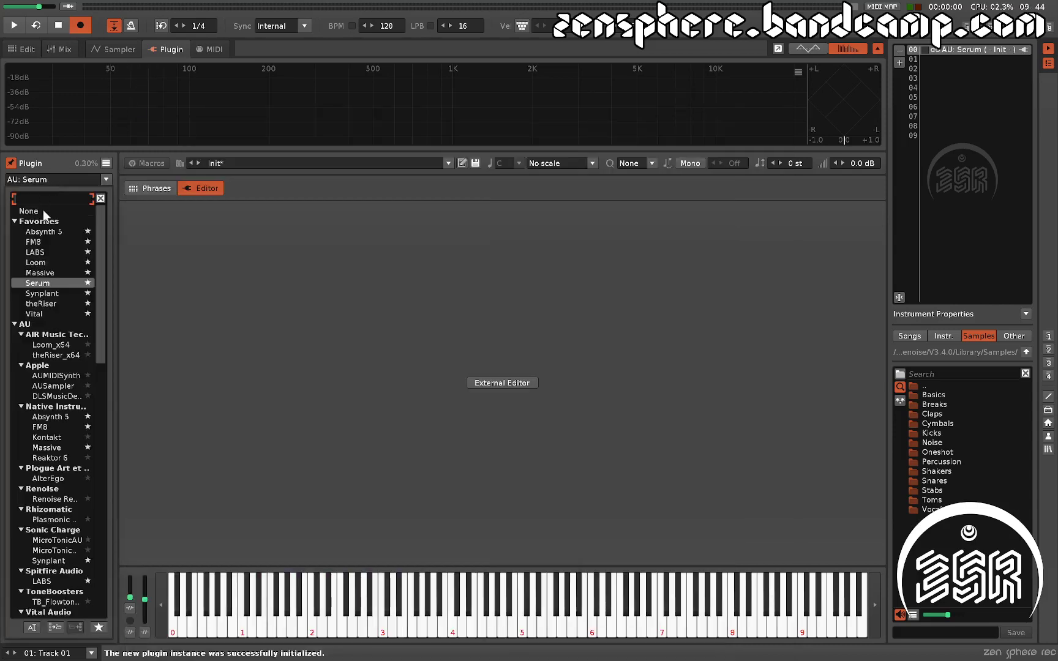
pyautogui.click(122, 225)
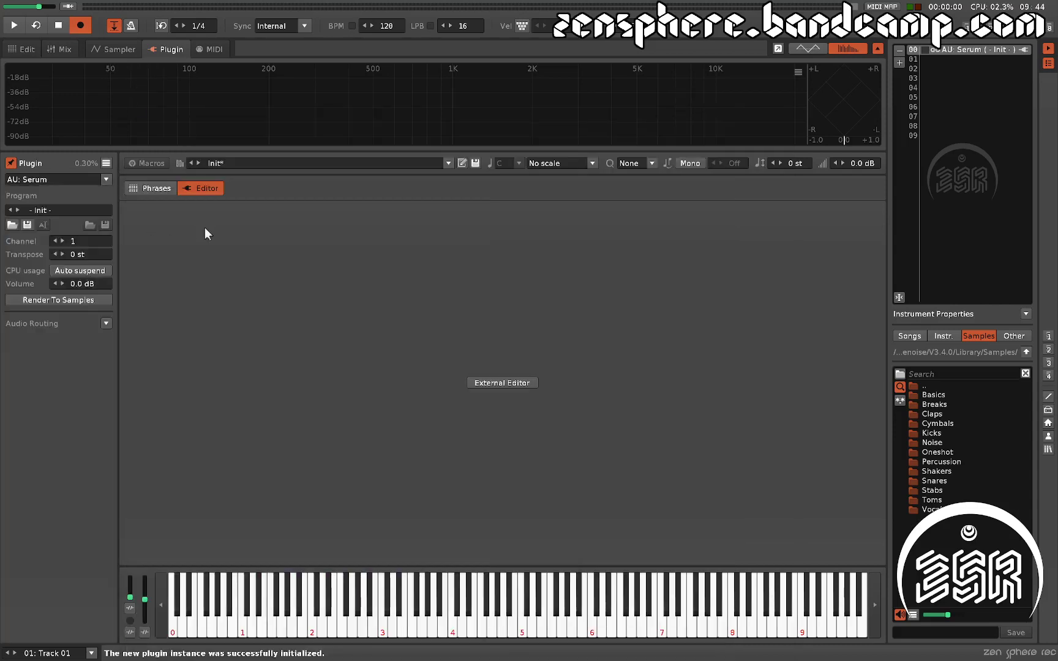
pyautogui.click(44, 178)
pyautogui.click(35, 210)
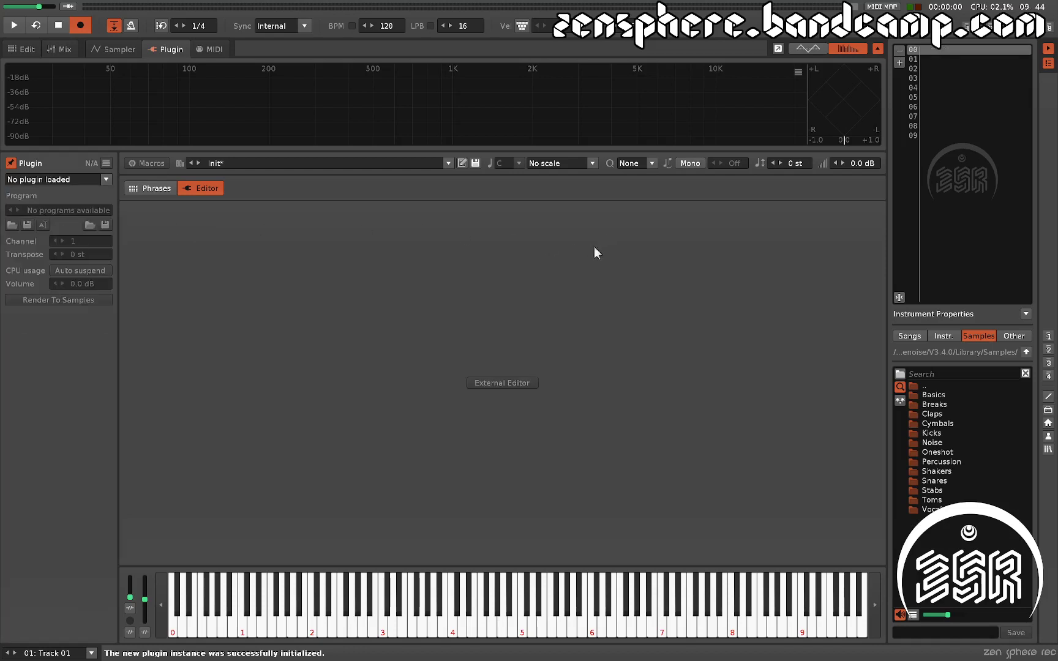
# Step: Look at the MIDI monitor view and compare it with the pattern editor view
pyautogui.click(206, 48)
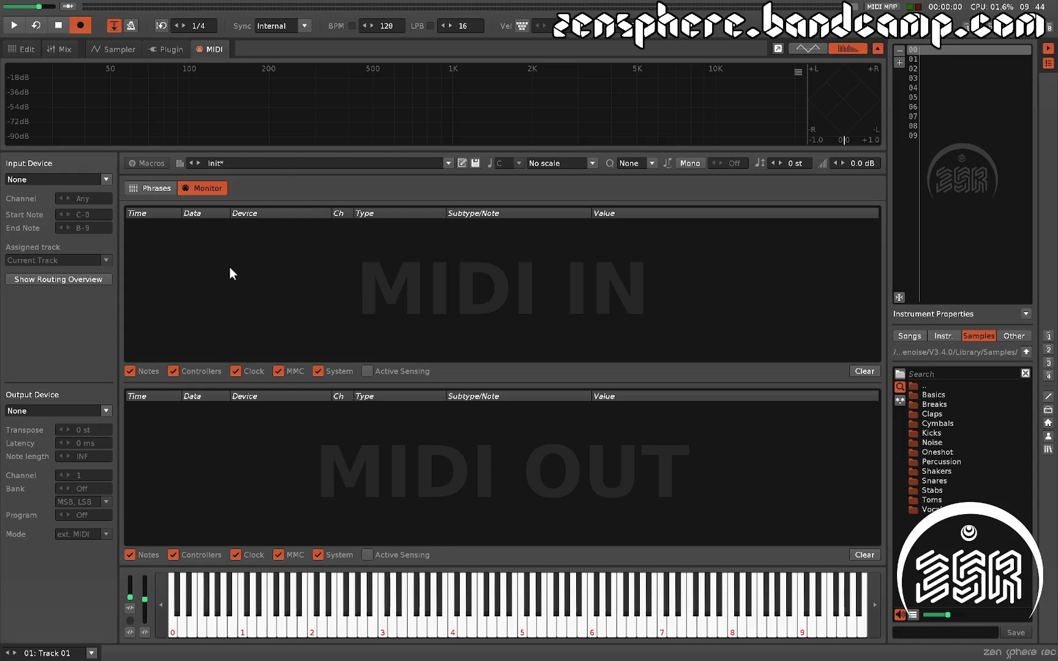
pyautogui.click(24, 49)
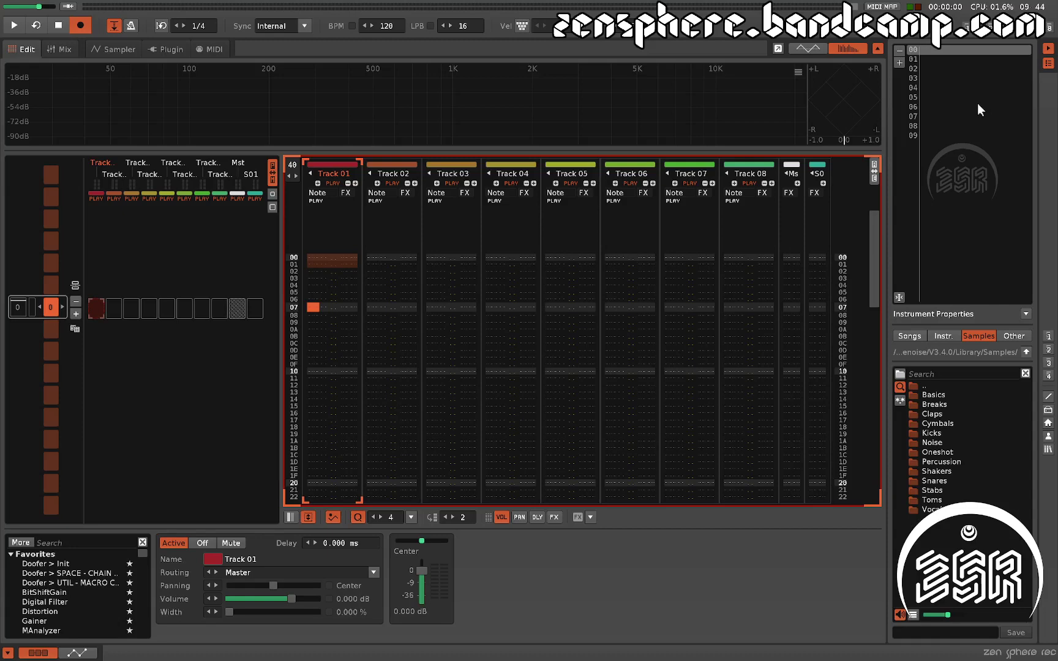
pyautogui.press('F9')
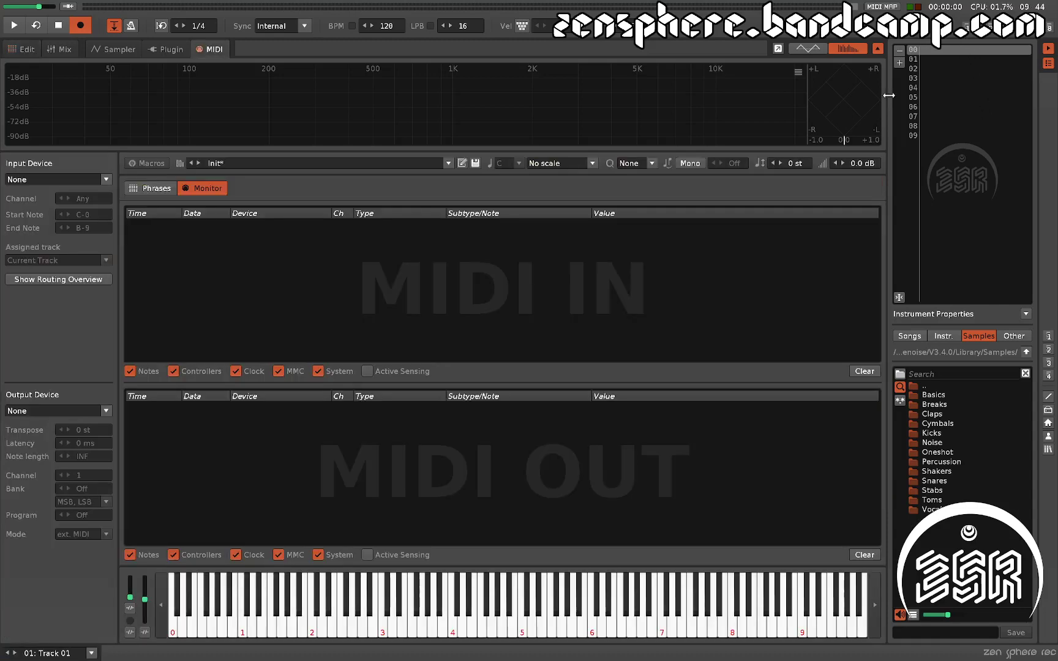
# Step: Add seven empty sample slots to instrument 00 in the sampler
pyautogui.click(116, 47)
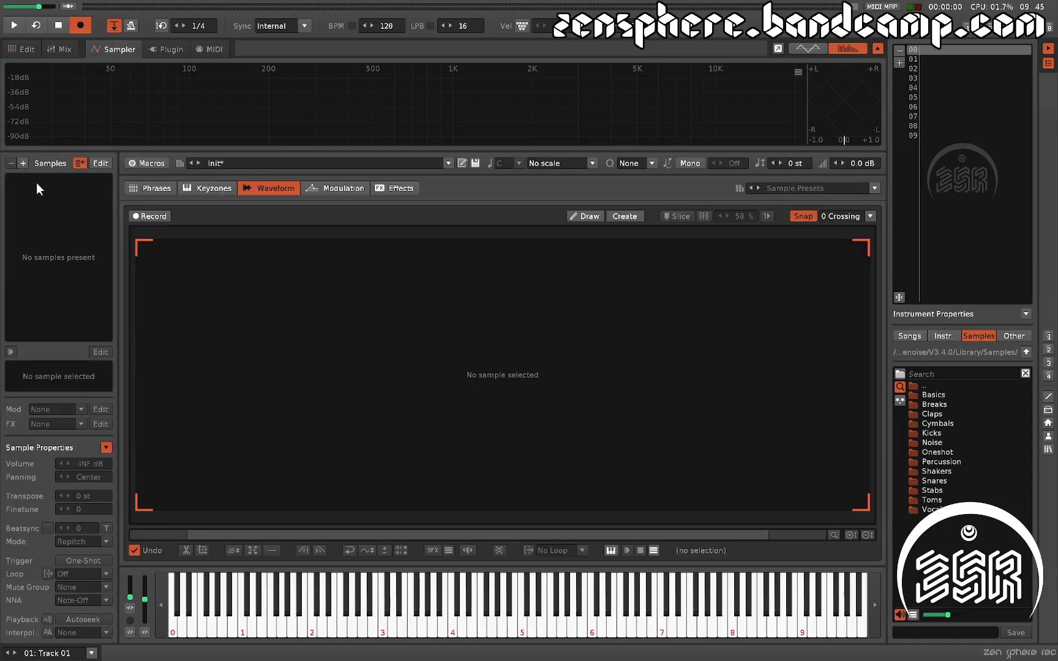
pyautogui.click(22, 163)
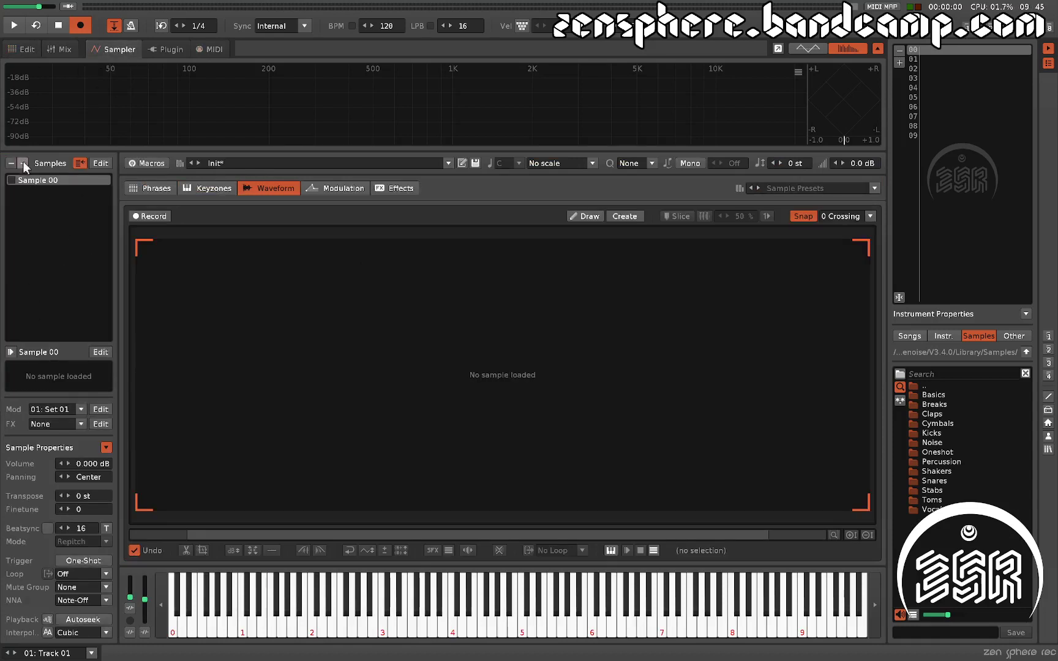
pyautogui.click(23, 163)
pyautogui.click(23, 163)
pyautogui.click(22, 163)
pyautogui.click(23, 163)
pyautogui.click(23, 163)
pyautogui.click(23, 163)
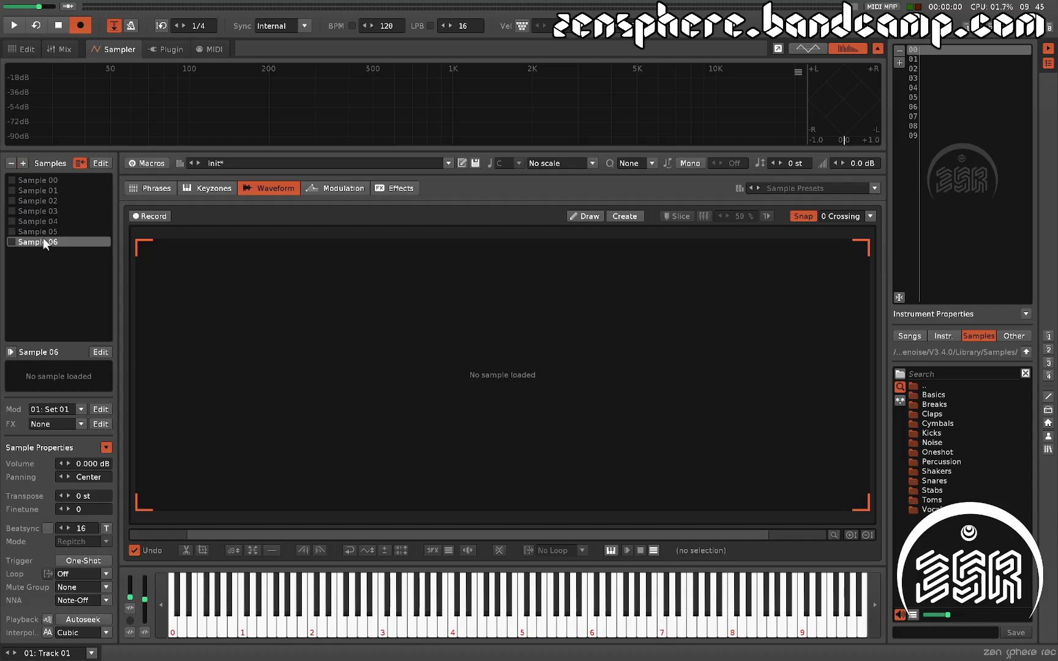
# Step: Move through the sample list and remove all seven empty sample slots from instrument 00
pyautogui.press('Down')
pyautogui.press('Down')
pyautogui.press('Down')
pyautogui.press('Down')
pyautogui.press('Down')
pyautogui.press('Down')
pyautogui.press('Down')
pyautogui.click(12, 163)
pyautogui.click(12, 163)
pyautogui.click(13, 163)
pyautogui.click(12, 163)
pyautogui.click(12, 163)
pyautogui.click(12, 162)
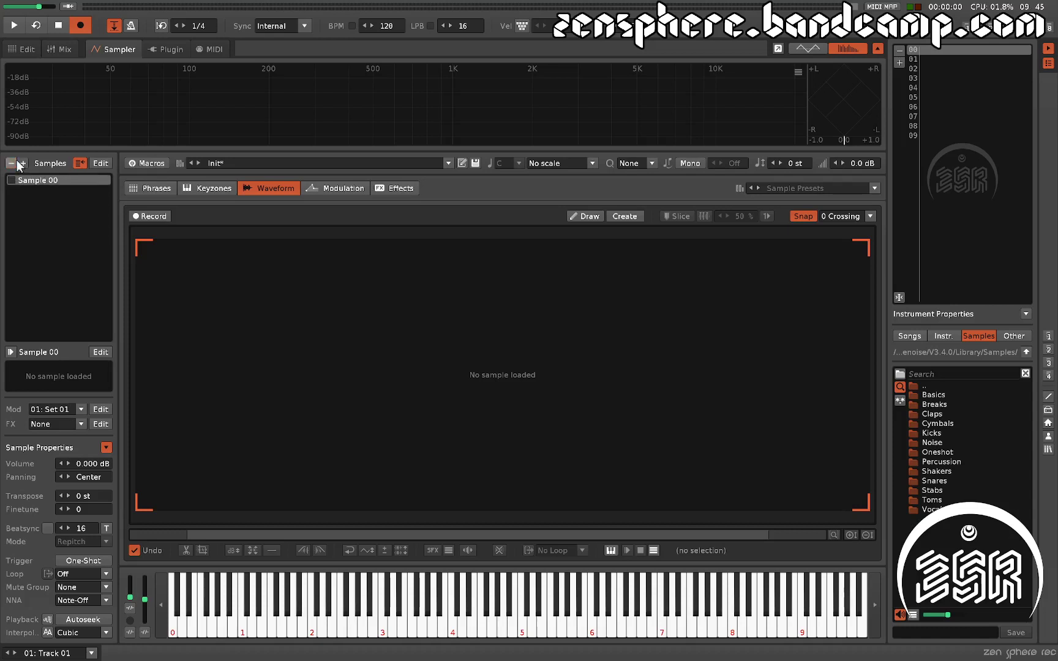
pyautogui.click(12, 163)
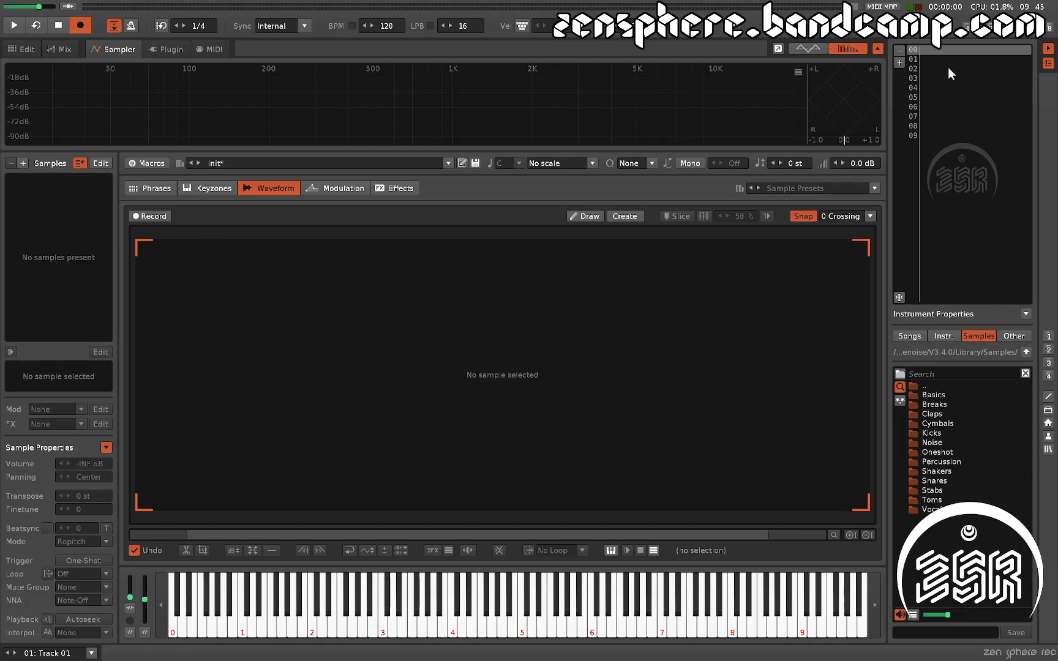
# Step: In the pattern editor, set the edit step to 4 and enter C-3 notes on lines 00, 04, 08 and 0C of Track 01
pyautogui.click(28, 48)
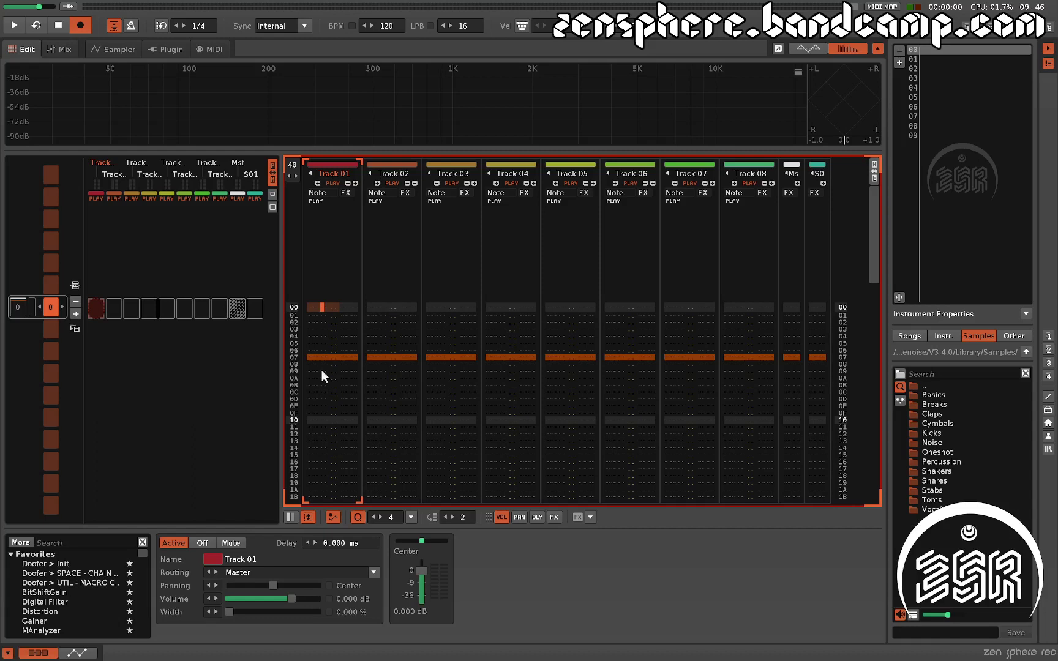
pyautogui.click(314, 309)
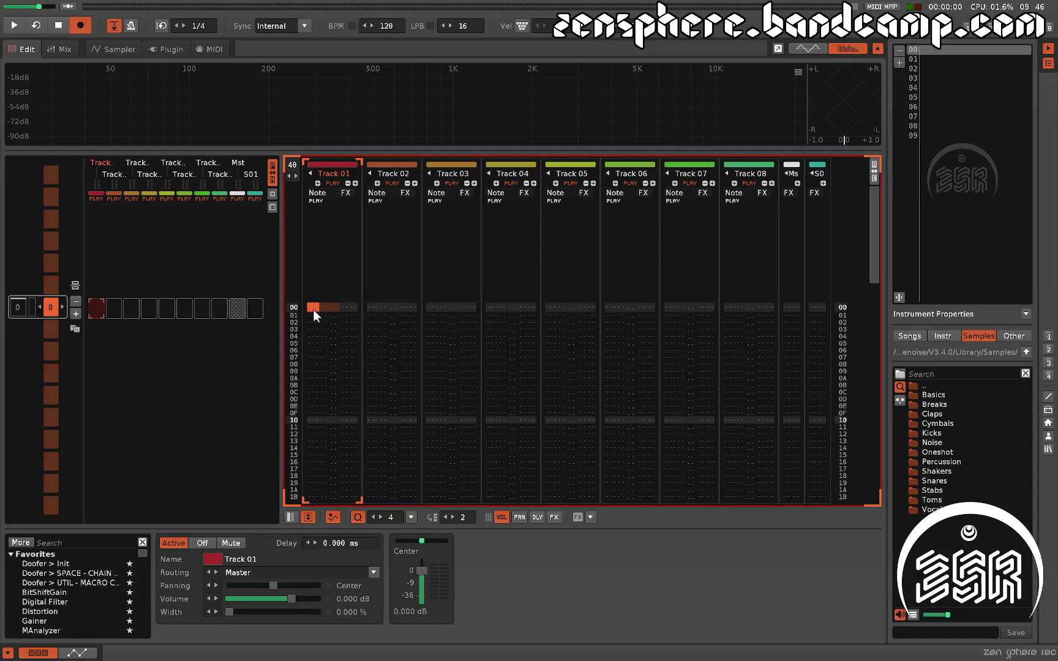
pyautogui.hotkey('ctrl', '4')
pyautogui.press('z')
pyautogui.press('z')
pyautogui.press('z')
pyautogui.press('z')
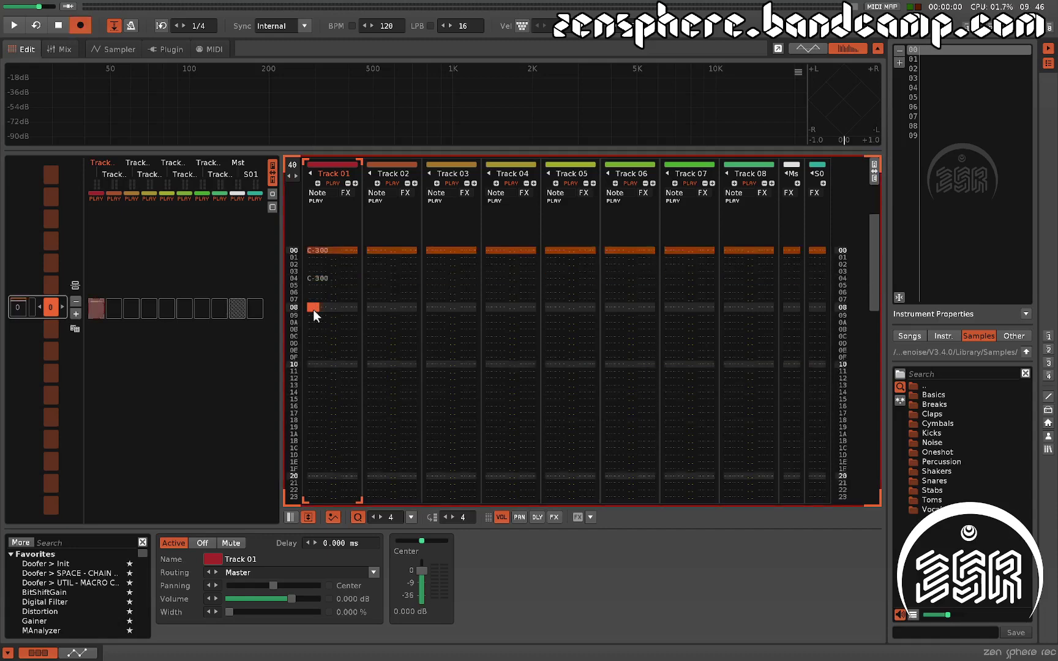
# Step: Step through Track 01's first lines to examine the C-3 notes and their instrument numbers
pyautogui.scroll(7, 313, 309)
pyautogui.scroll(2, 313, 309)
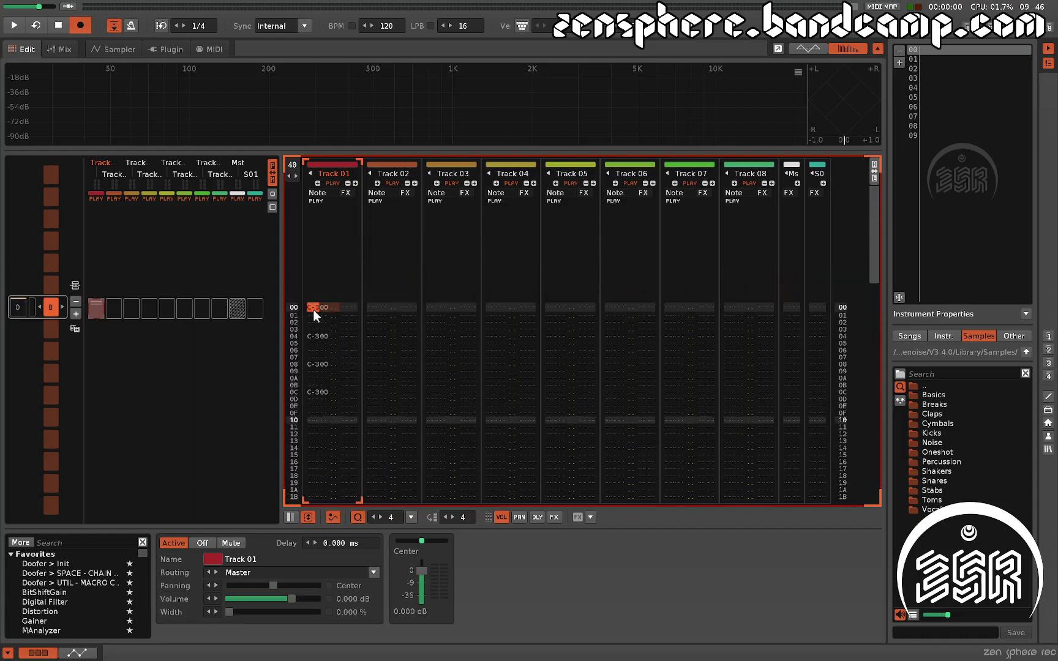
pyautogui.press('Right')
pyautogui.press('Left')
pyautogui.press('Down')
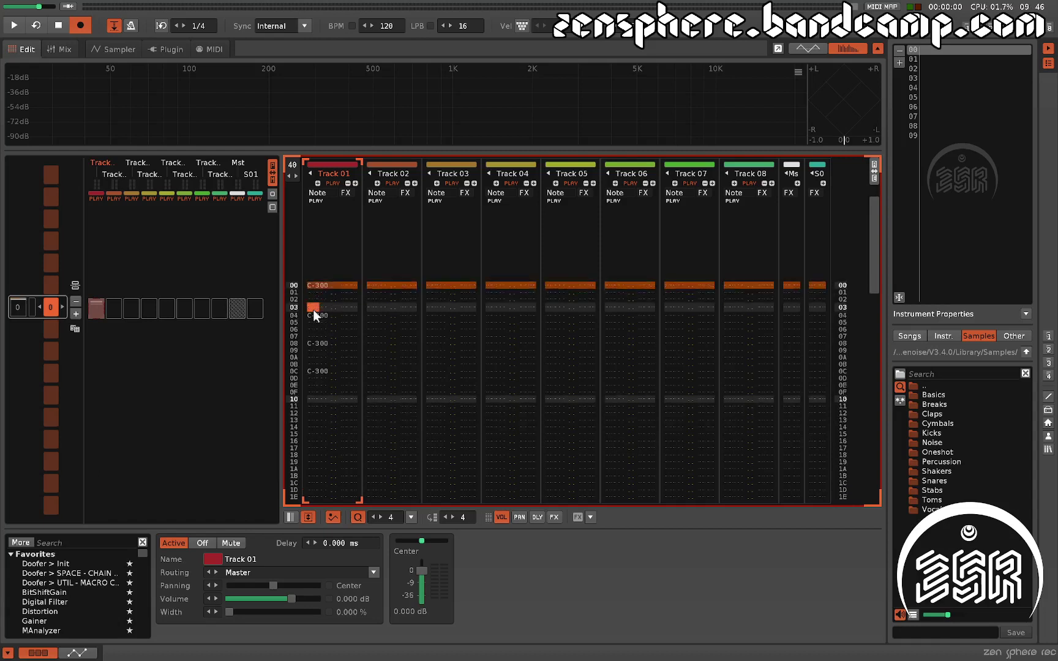
pyautogui.press('Up')
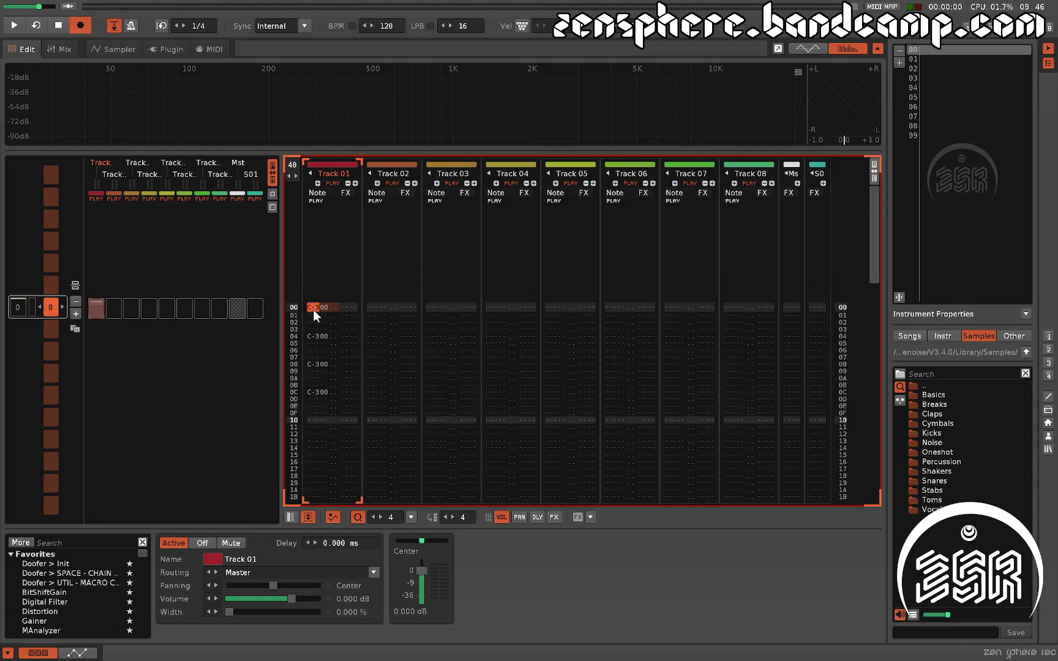
pyautogui.press('Down')
pyautogui.press('Down')
pyautogui.press('Down')
pyautogui.press('Down')
pyautogui.press('Down')
pyautogui.press('Down')
pyautogui.press('Down')
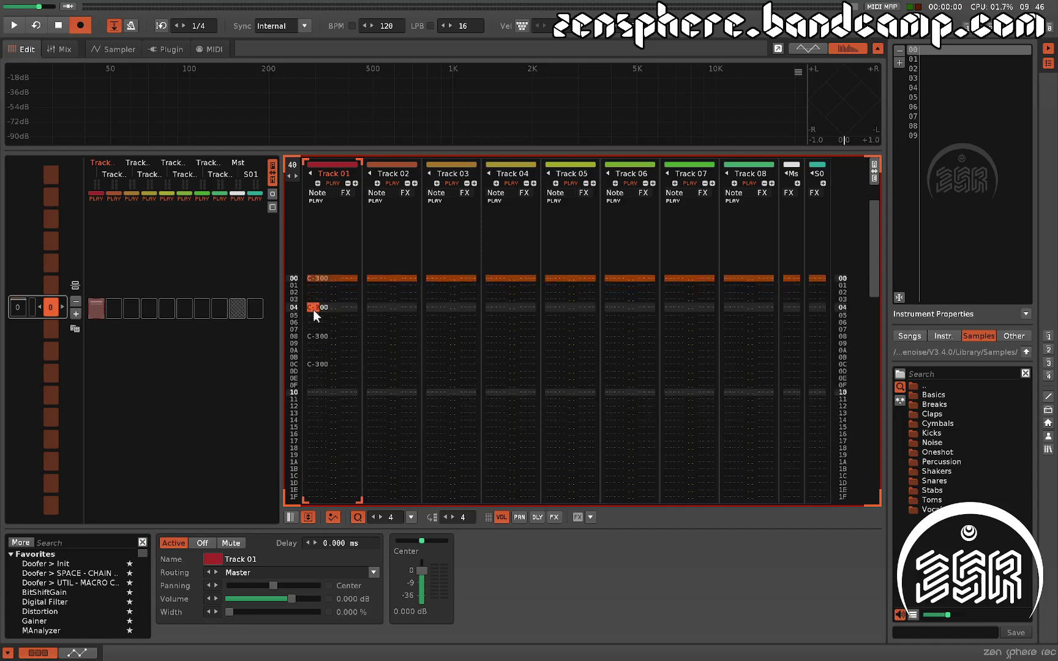
pyautogui.press('Down')
pyautogui.press('Down')
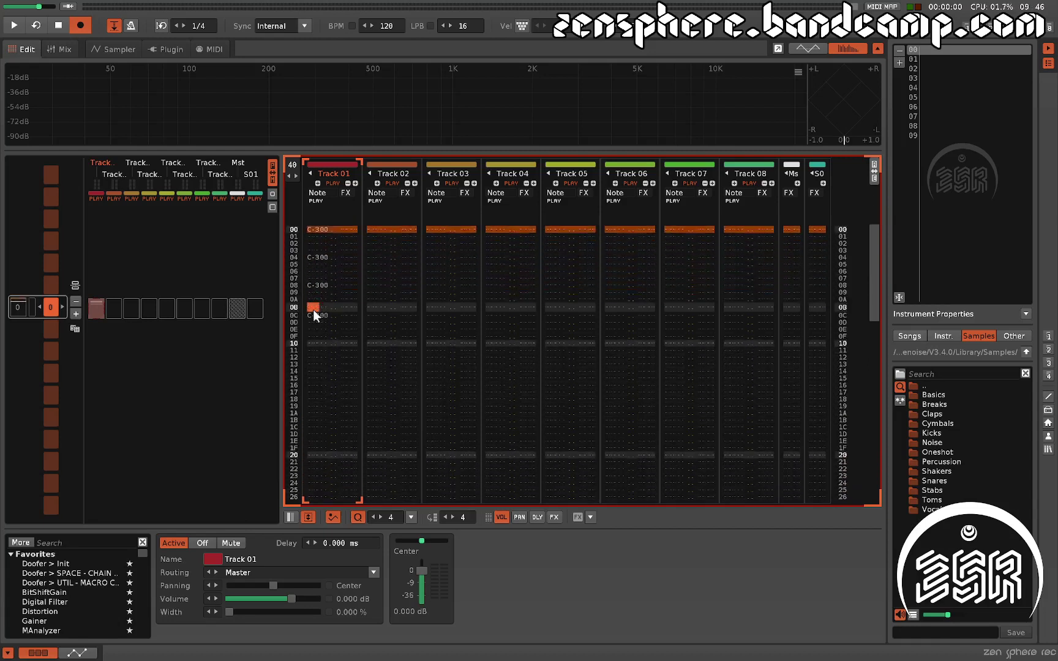
# Step: Set the instrument numbers of Track 01's notes on lines 04, 08 and 0C to 01, 02 and 03
pyautogui.press('Up')
pyautogui.press('Up')
pyautogui.press('Up')
pyautogui.press('Up')
pyautogui.press('Up')
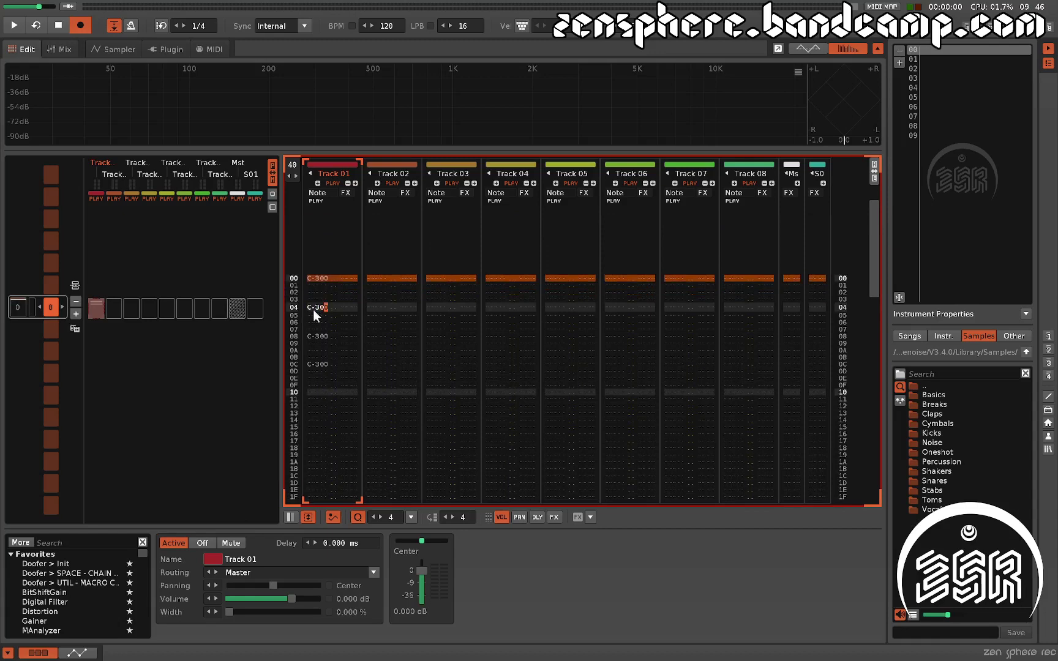
pyautogui.press('1')
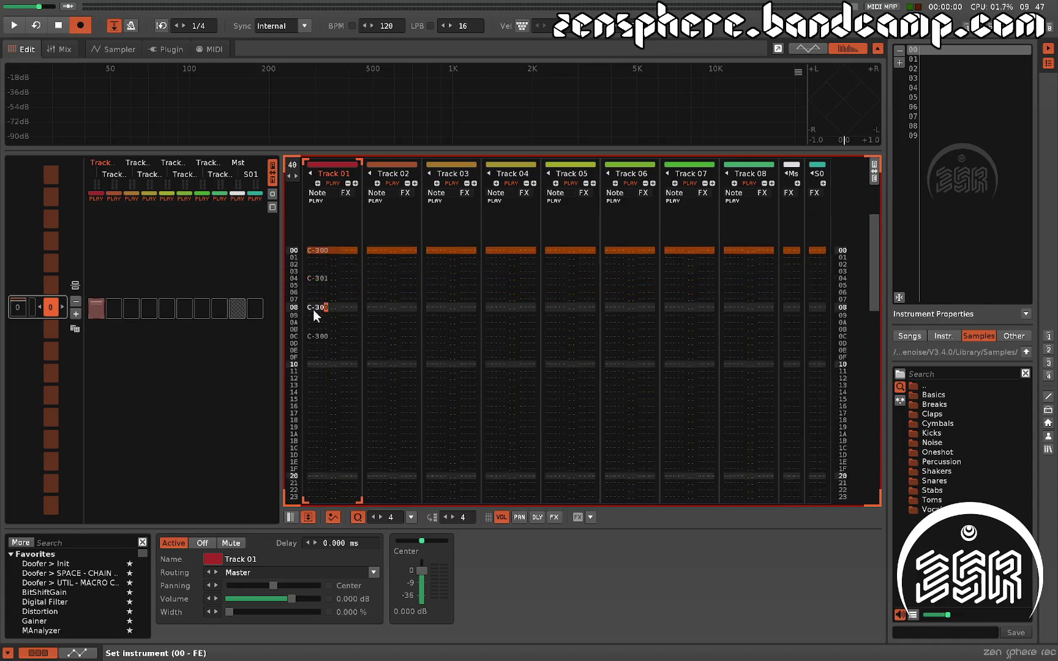
pyautogui.press('2')
pyautogui.press('3')
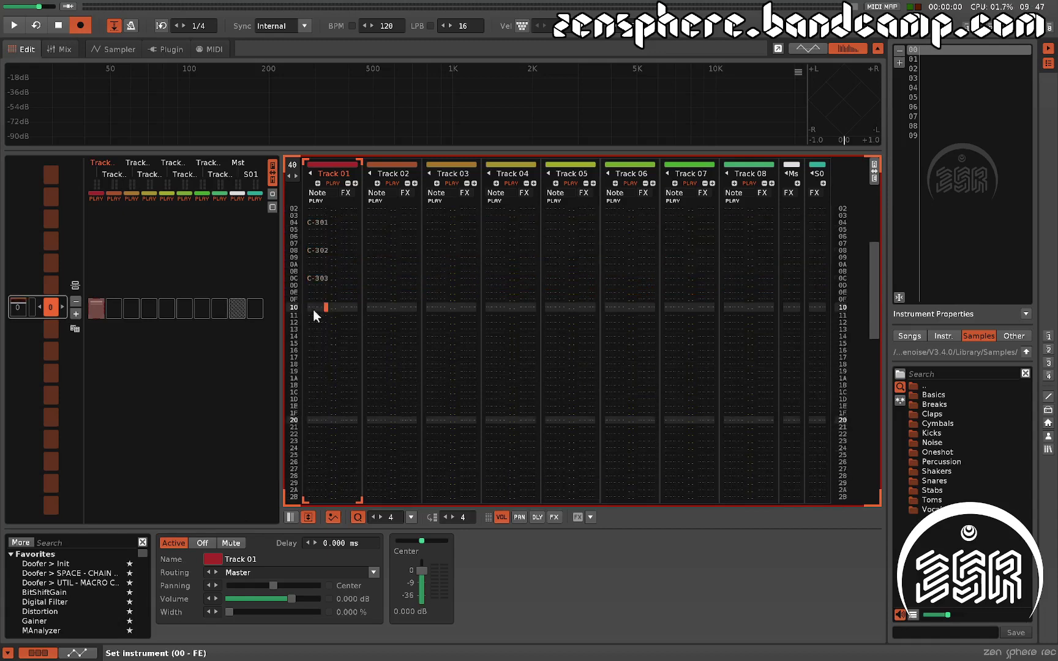
# Step: Delete the notes on lines 00 to 0D of Track 01 and return the cursor to its line 00
pyautogui.press('Up')
pyautogui.press('Up')
pyautogui.press('Up')
pyautogui.press('Up')
pyautogui.press('Up')
pyautogui.press('Up')
pyautogui.press('Up')
pyautogui.press('Up')
pyautogui.press('Up')
pyautogui.press('Up')
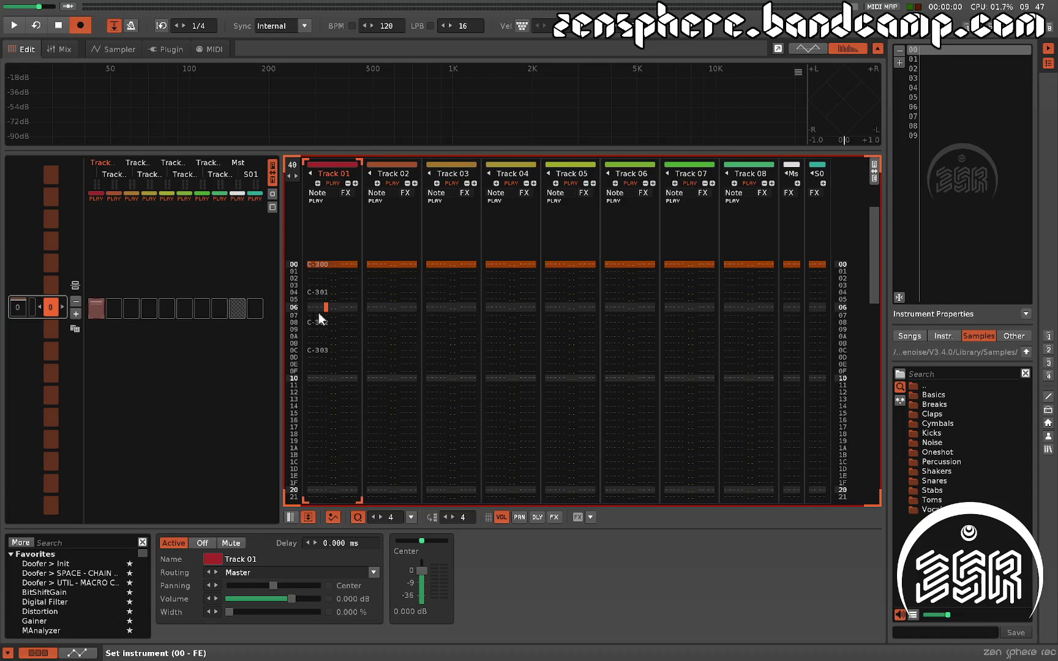
pyautogui.moveTo(338, 367); pyautogui.dragTo(329, 245)
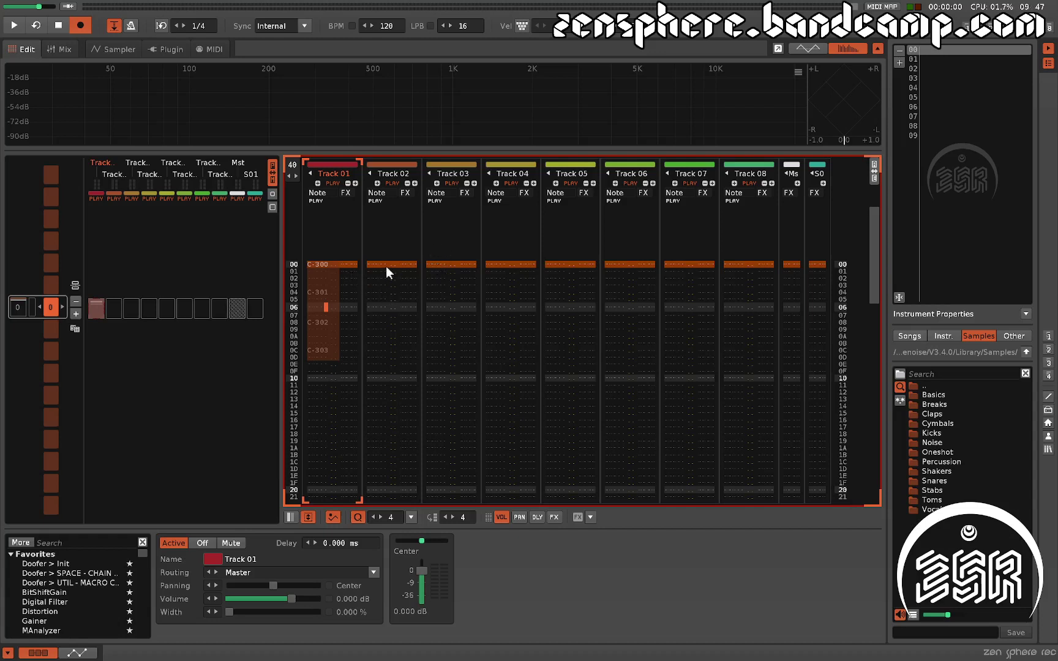
pyautogui.press('Delete')
pyautogui.click(367, 328)
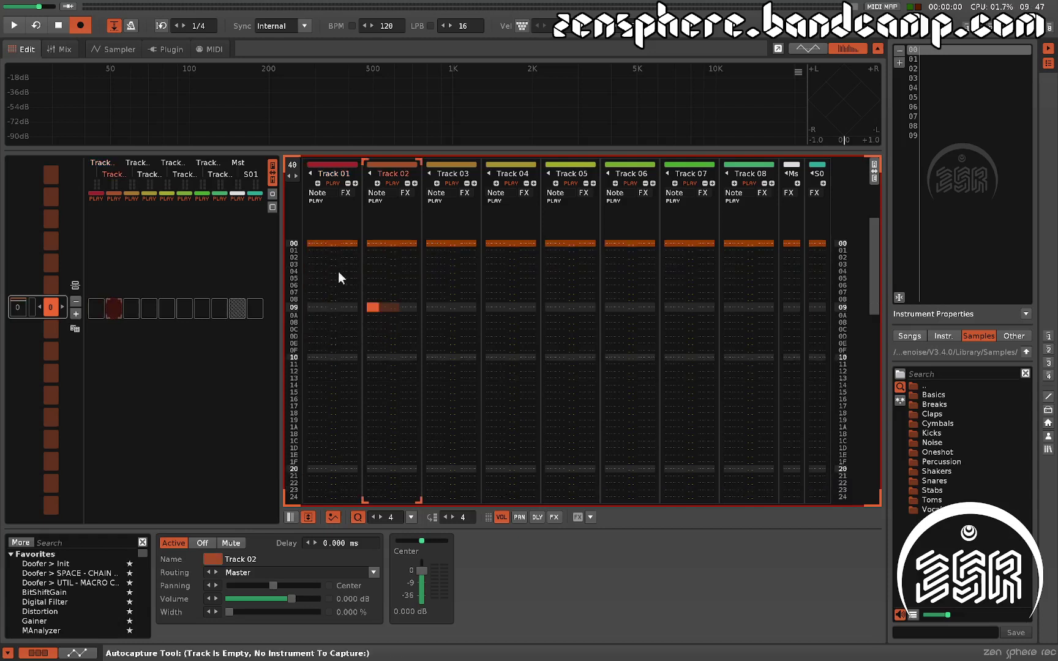
pyautogui.click(312, 243)
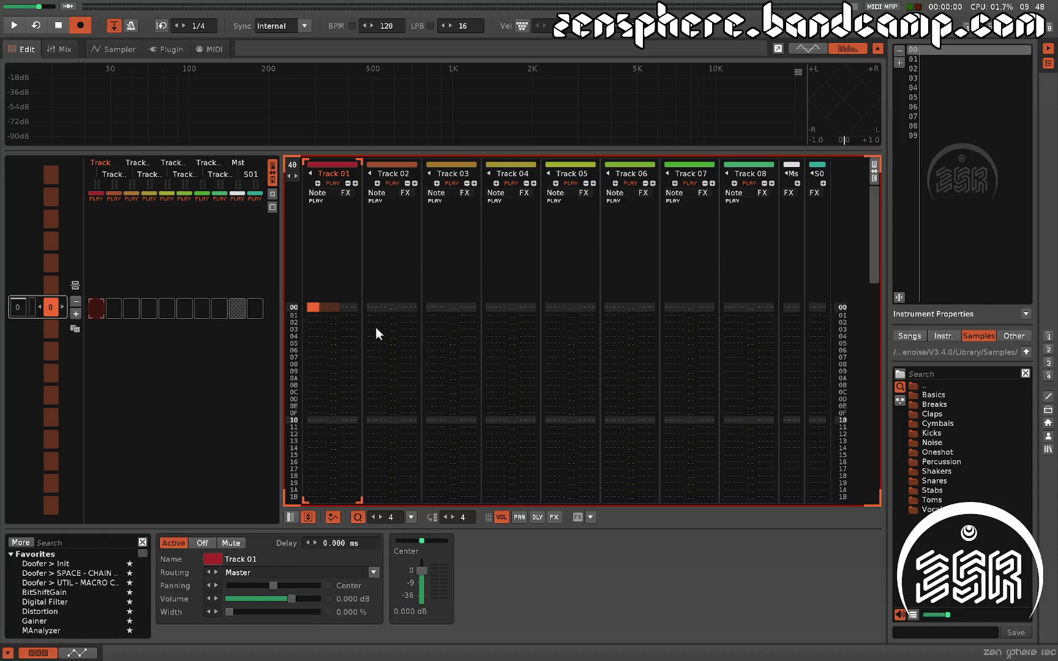
# Step: Switch to the large pattern editor view and step along line 00 from Track 01 to Track 04 to examine the columns
pyautogui.press('F2')
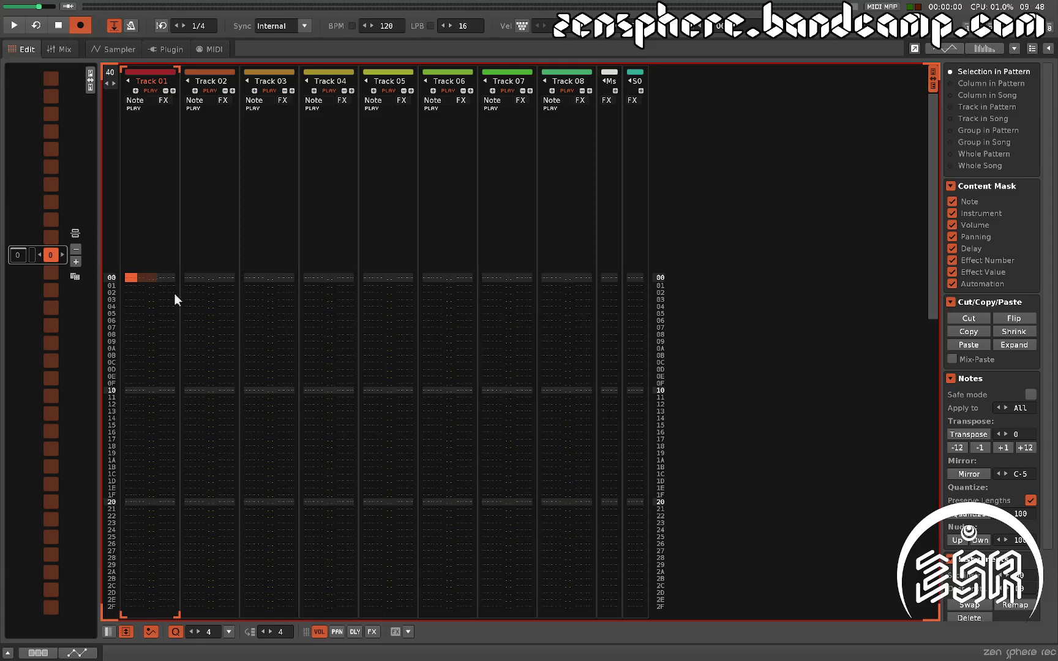
pyautogui.press('Right')
pyautogui.press('Right')
pyautogui.press('Right')
pyautogui.press('Right')
pyautogui.press('Right')
pyautogui.press('Right')
pyautogui.press('Right')
pyautogui.press('Right')
pyautogui.press('Right')
pyautogui.press('Right')
pyautogui.press('Right')
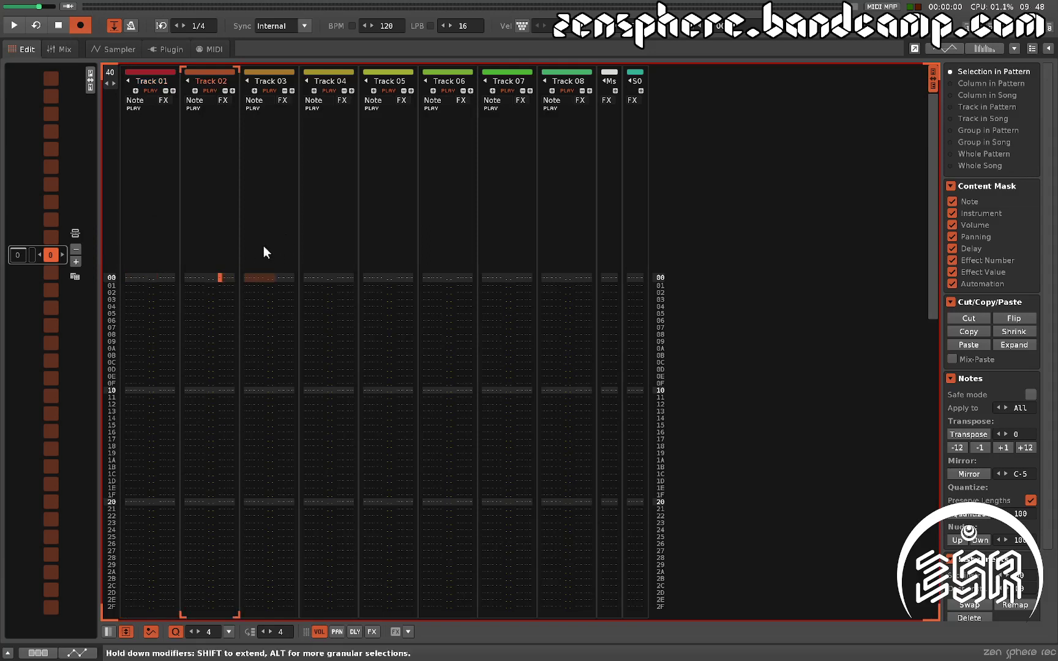
pyautogui.press('Right')
pyautogui.press('Right')
pyautogui.press('Right')
pyautogui.press('Right')
pyautogui.press('Right')
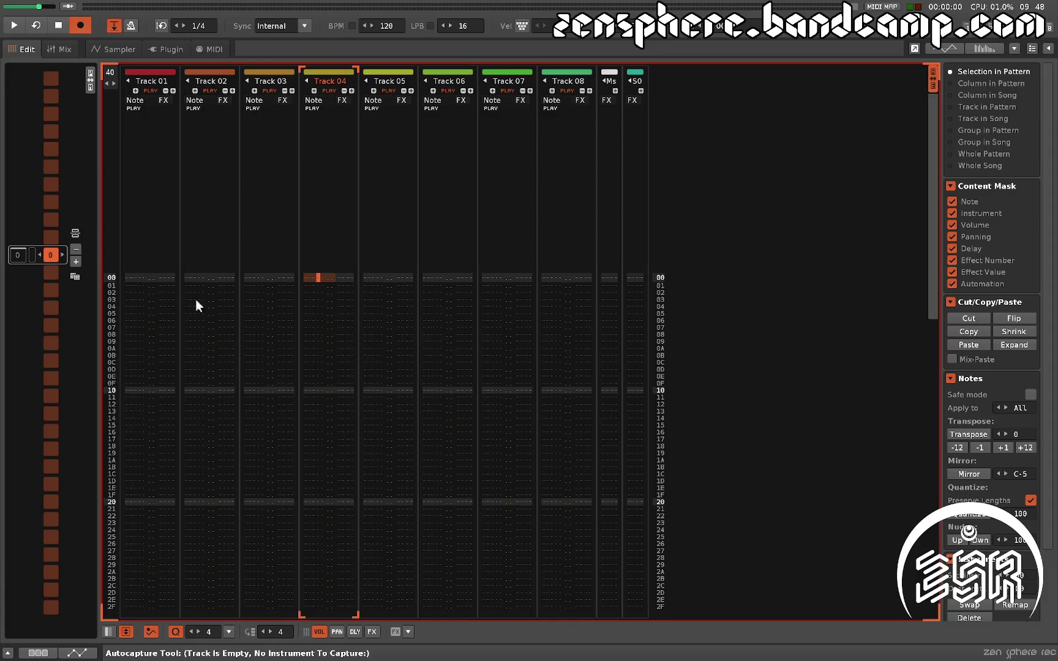
# Step: Enter a C-3 note on line 00 of Track 01
pyautogui.click(131, 279)
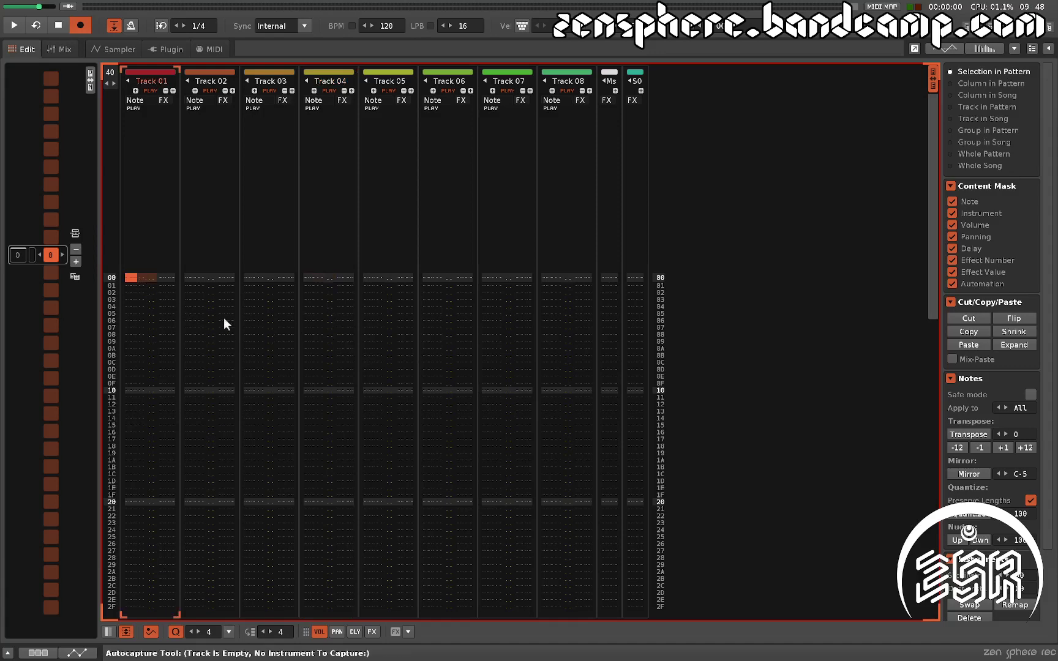
pyautogui.press('z')
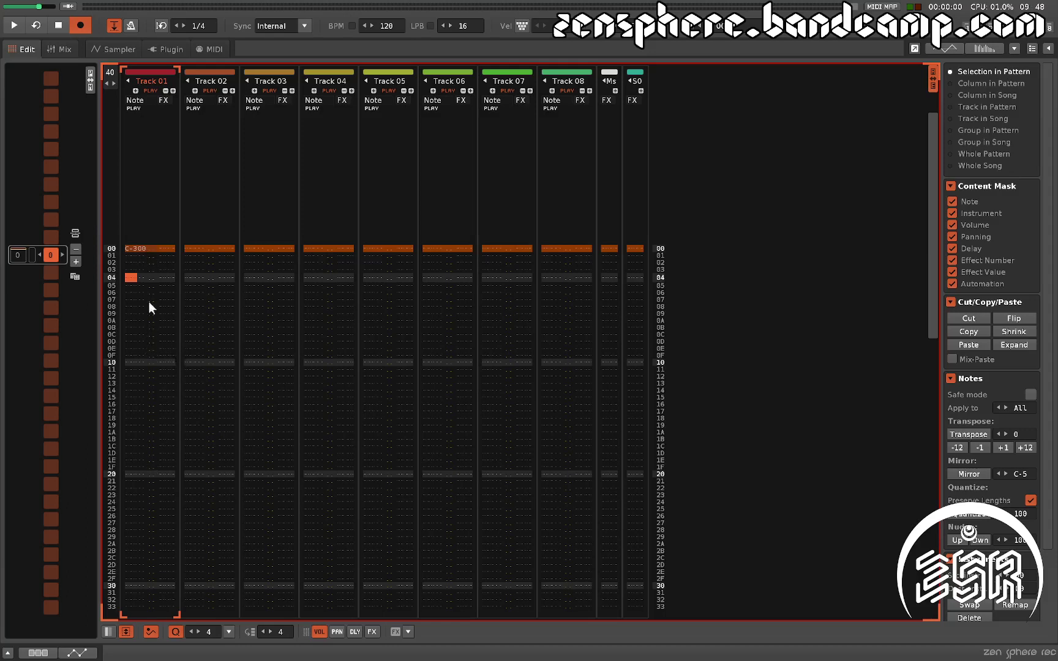
# Step: Toggle Track 01's volume column off and on to compare the track with and without it
pyautogui.click(319, 632)
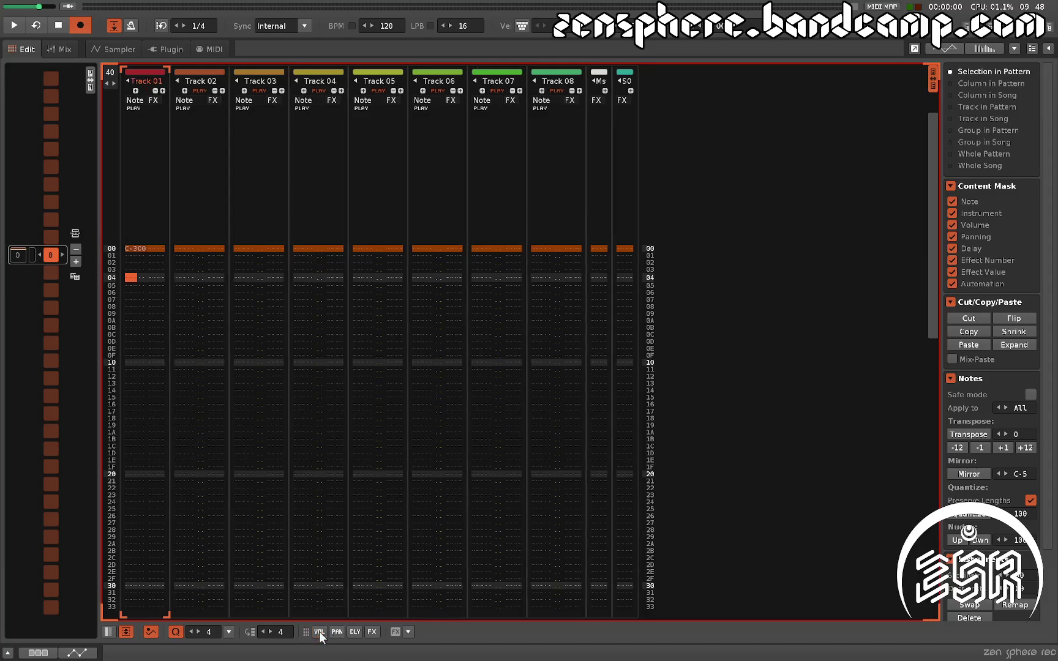
pyautogui.click(319, 632)
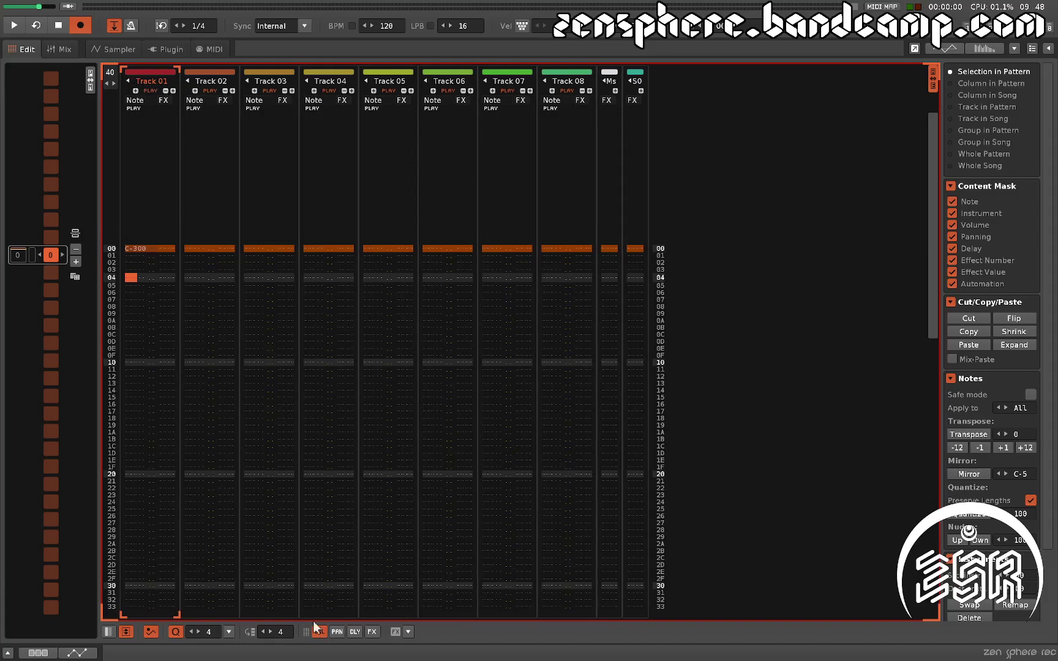
pyautogui.click(319, 633)
pyautogui.click(319, 632)
pyautogui.click(319, 633)
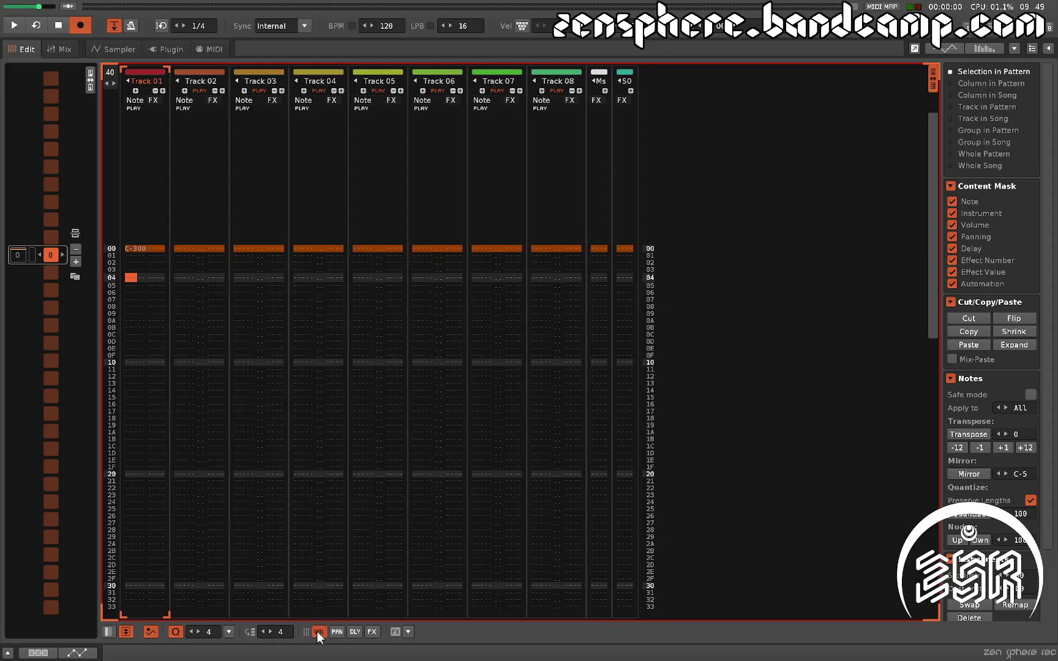
pyautogui.click(319, 633)
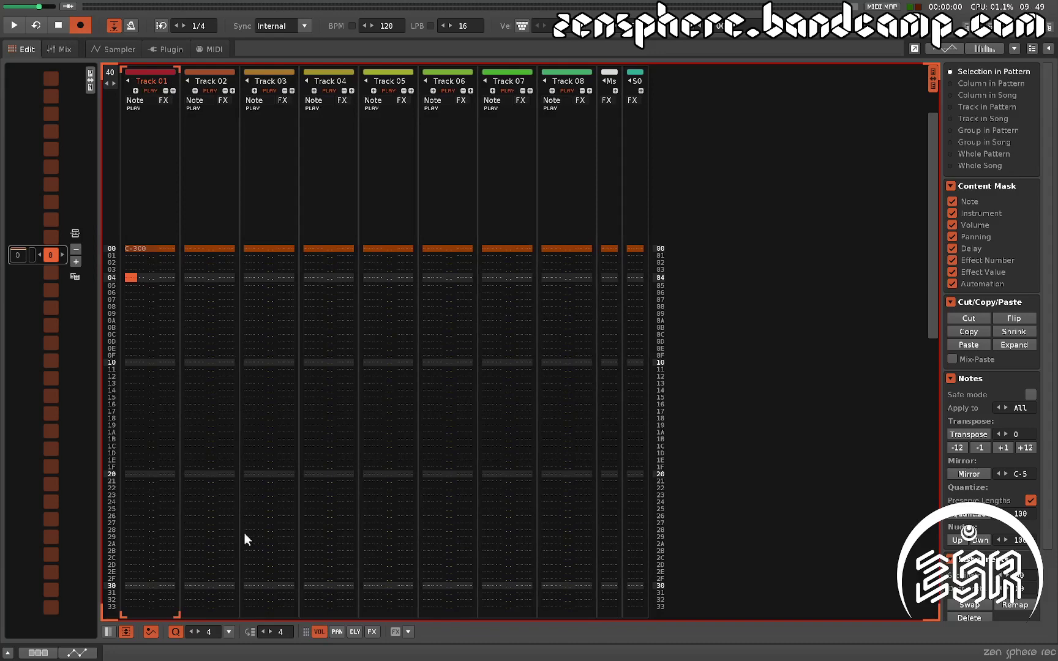
# Step: Set the volume of the C-3 note on line 00 of Track 01 to 50 and place the cursor on line 01
pyautogui.click(152, 247)
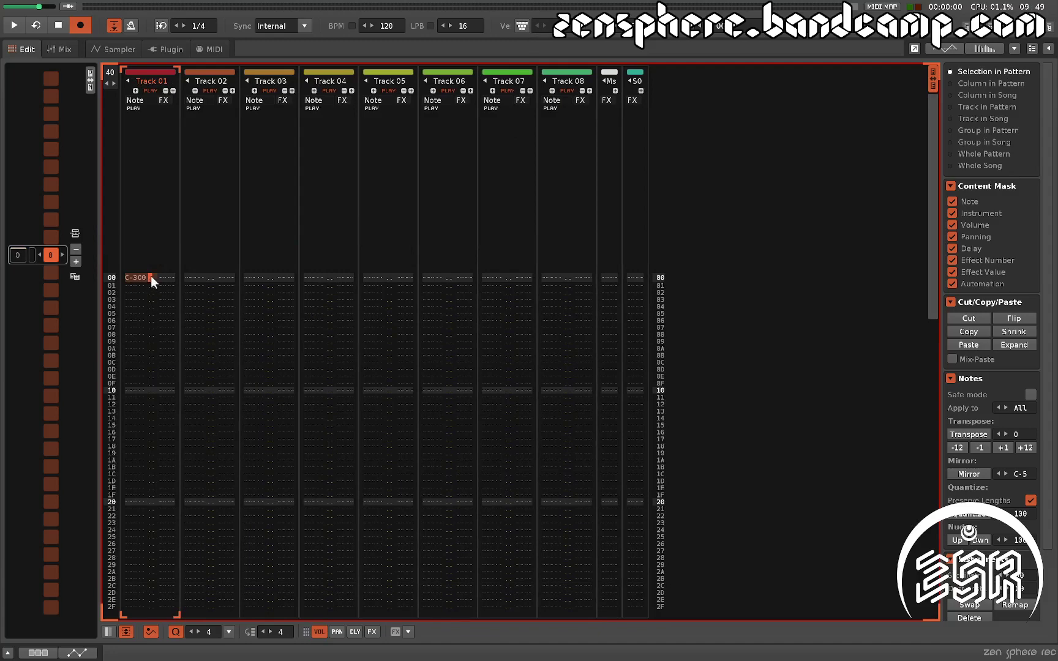
pyautogui.write('50')
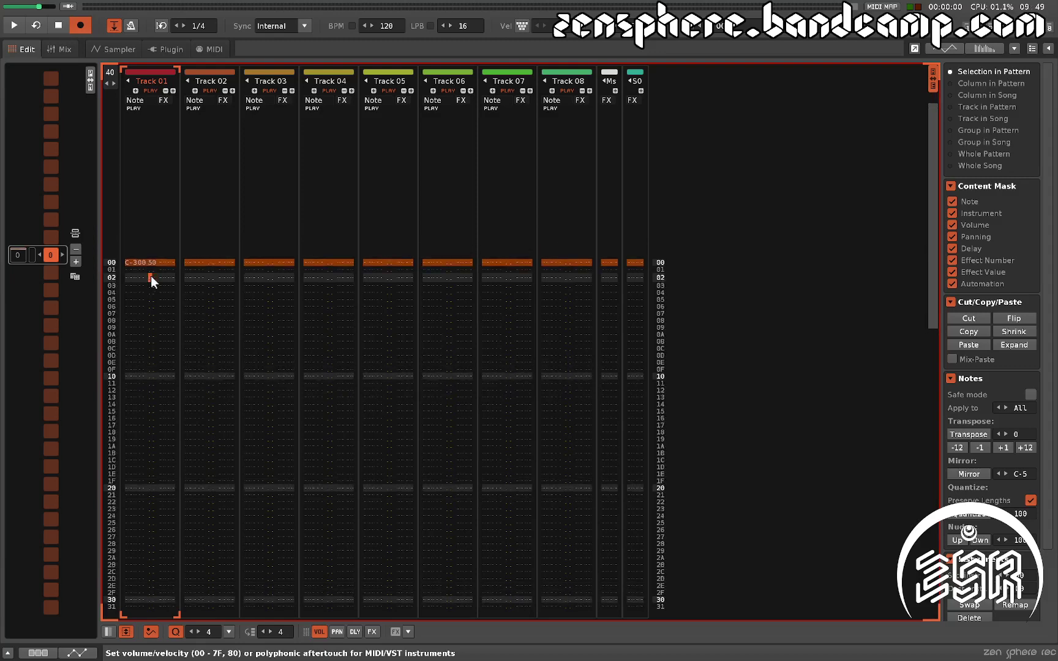
pyautogui.press('Up')
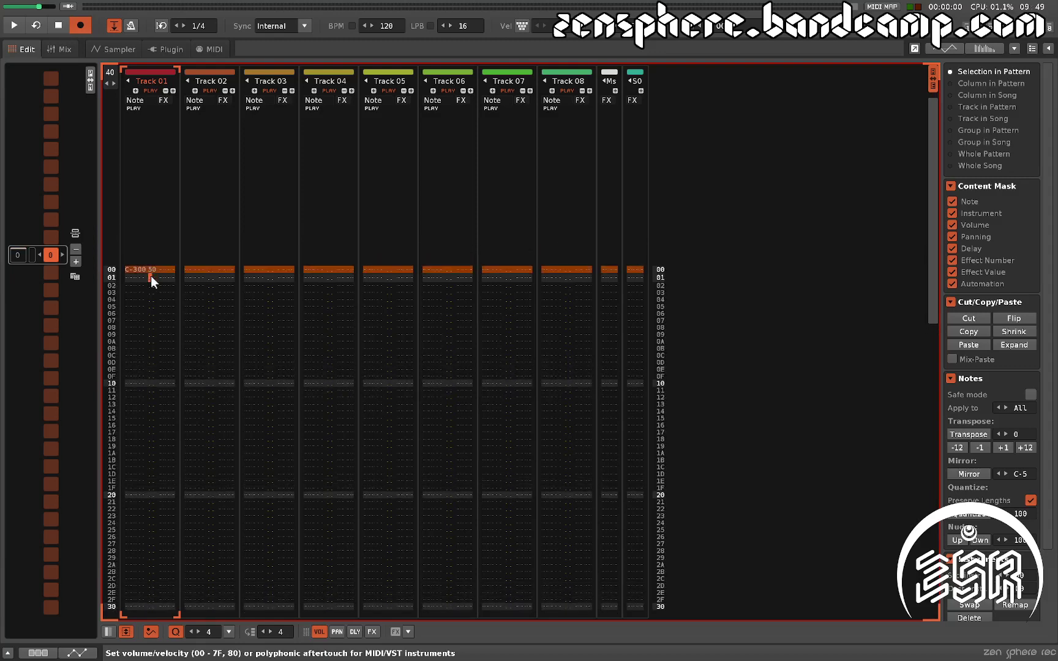
pyautogui.press('Up')
pyautogui.press('Return')
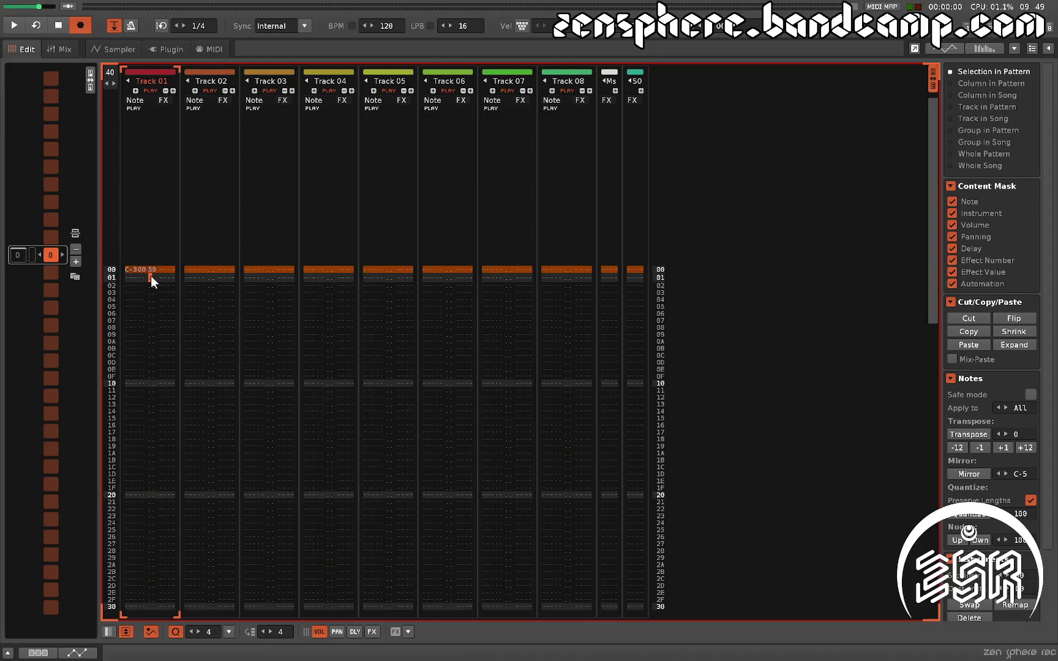
pyautogui.press('Down')
pyautogui.press('Down')
pyautogui.press('Down')
pyautogui.press('Down')
pyautogui.press('Down')
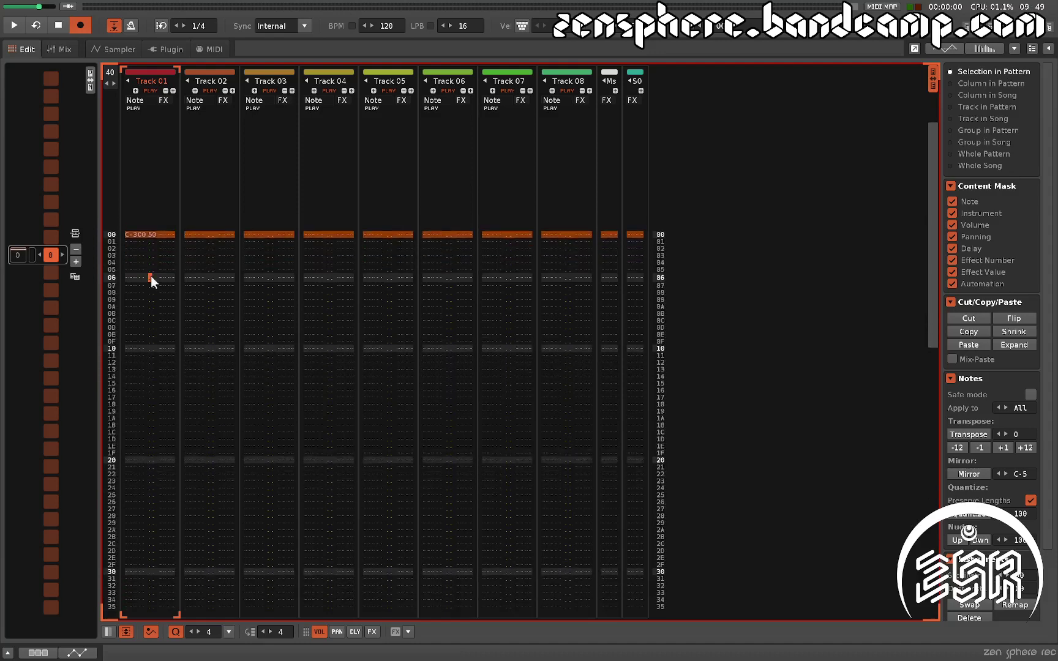
pyautogui.press('Up')
pyautogui.press('Up')
pyautogui.press('Up')
pyautogui.press('Up')
pyautogui.press('Up')
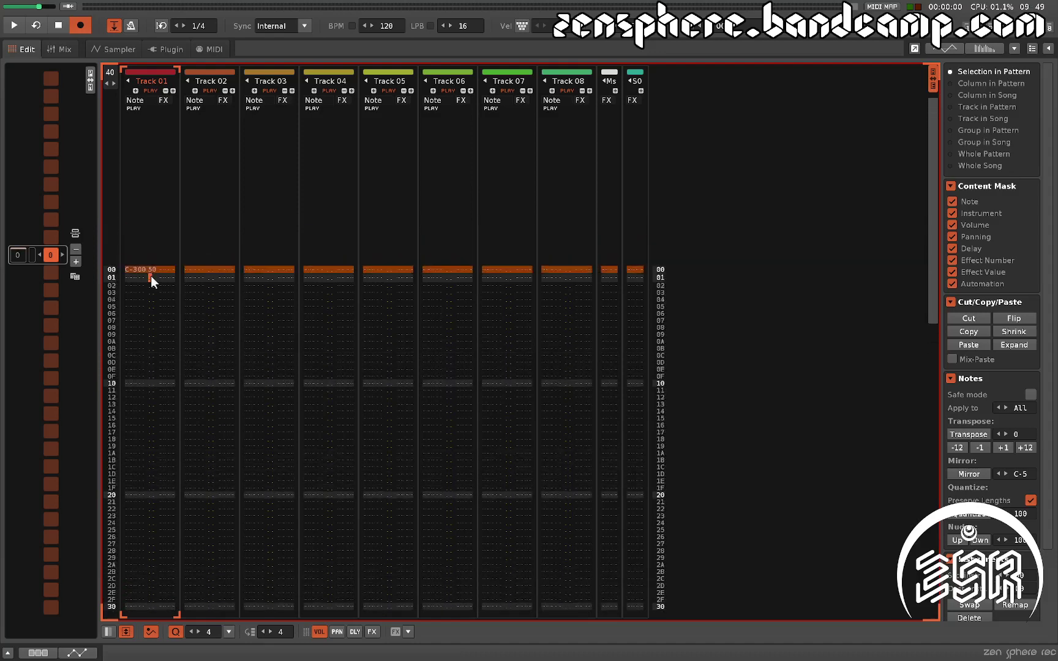
# Step: With an edit step of 1, enter volume values 40, 30, 20, 10 and 00 on lines 01 to 05 of Track 01
pyautogui.write('40 ')
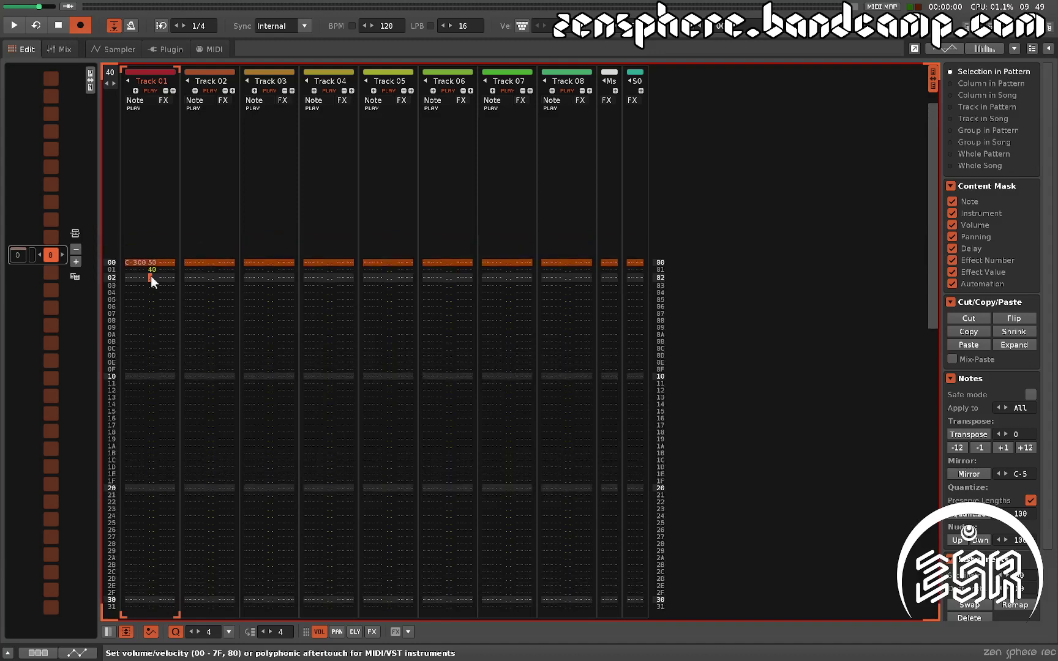
pyautogui.write('30 20 10')
pyautogui.press('Up')
pyautogui.press('Up')
pyautogui.press('Up')
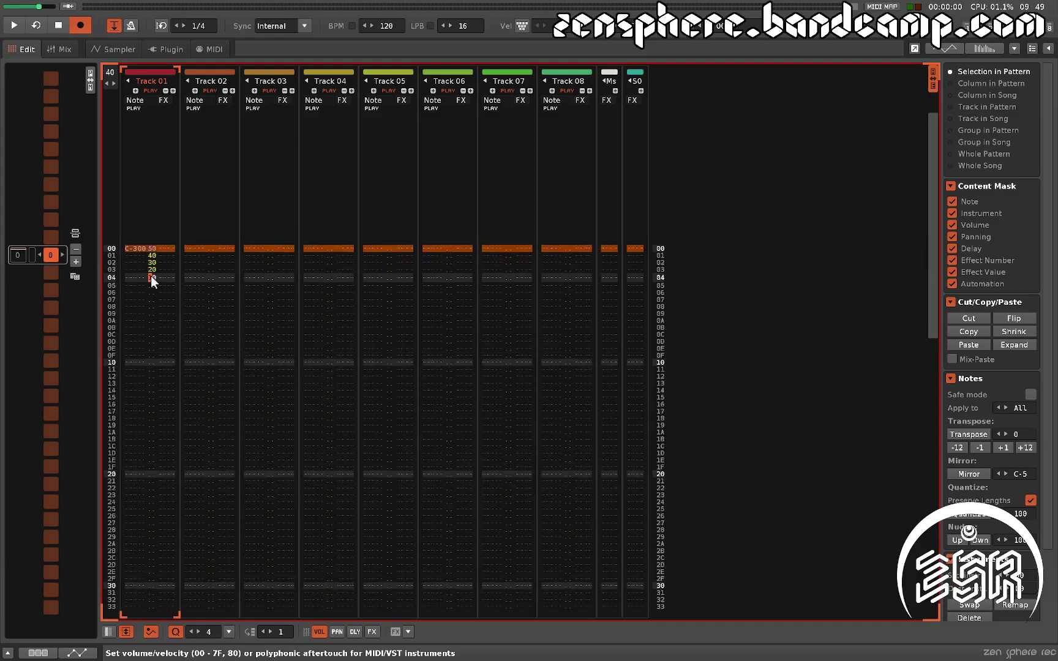
pyautogui.press('Down')
pyautogui.press('Down')
pyautogui.press('Down')
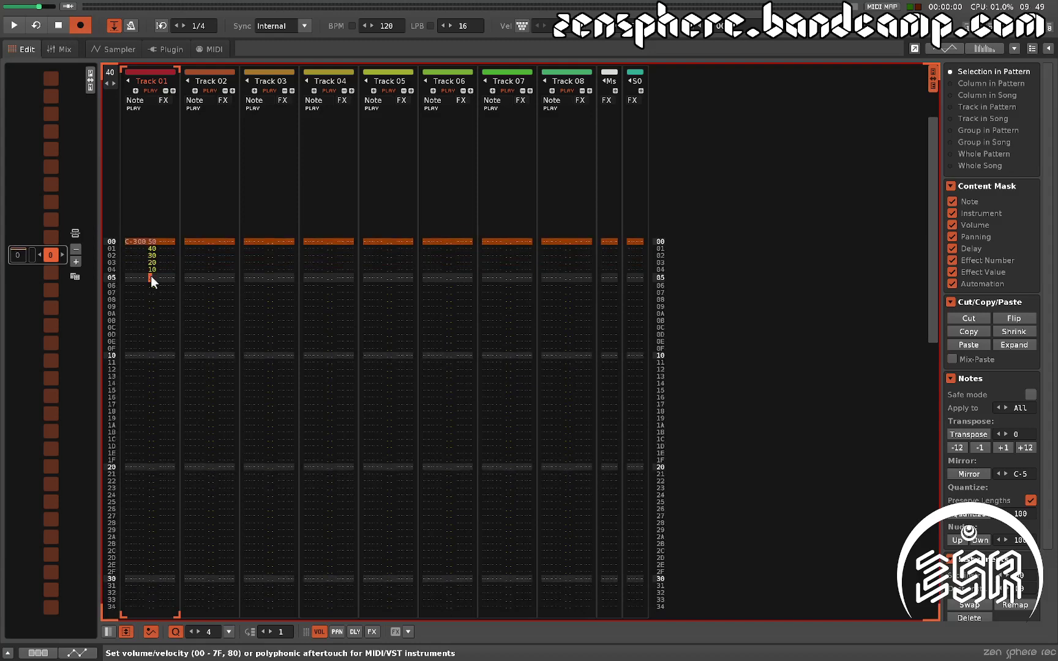
pyautogui.write('00')
# Step: Step up and down through Track 01's volume column to examine the descending values below the note
pyautogui.press('Up')
pyautogui.press('Up')
pyautogui.press('Up')
pyautogui.press('Up')
pyautogui.press('Up')
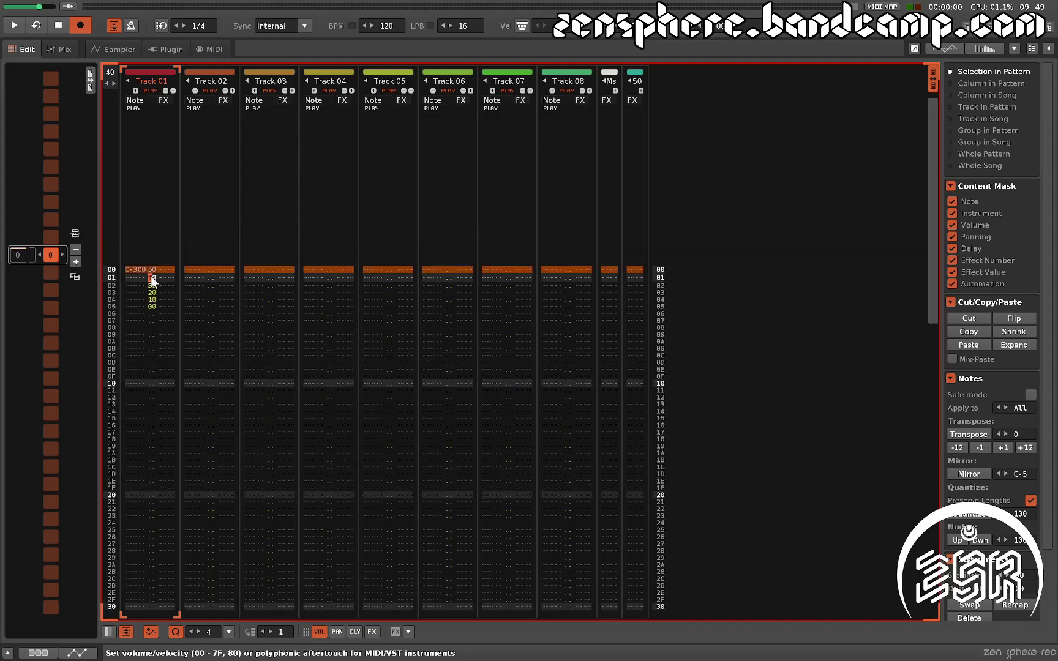
pyautogui.press('Down')
pyautogui.press('Down')
pyautogui.press('Down')
pyautogui.press('Down')
pyautogui.press('Down')
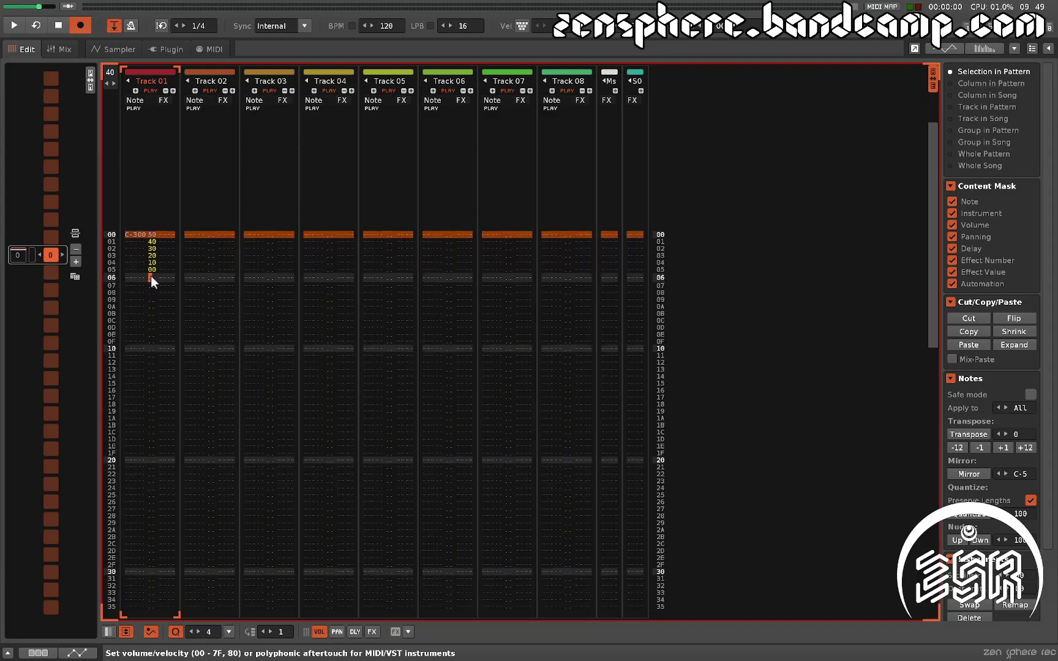
# Step: Return to the full Edit view and load dh_cym_crash_metallic.flac from the Cymbals/Crash sample folder into instrument 00
pyautogui.press('F1')
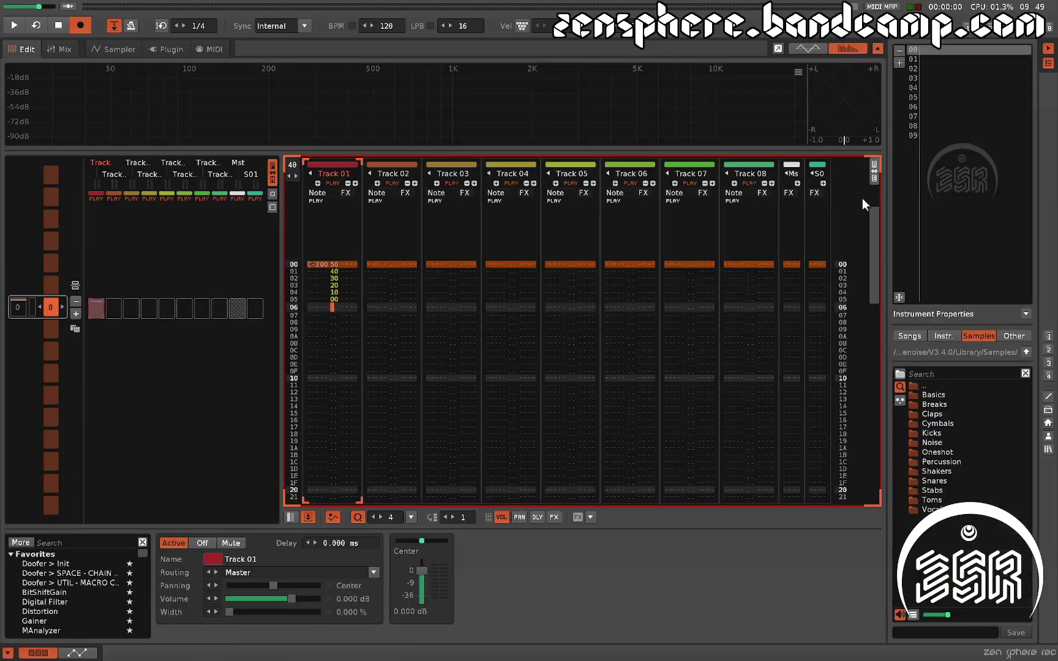
pyautogui.doubleClick(936, 423)
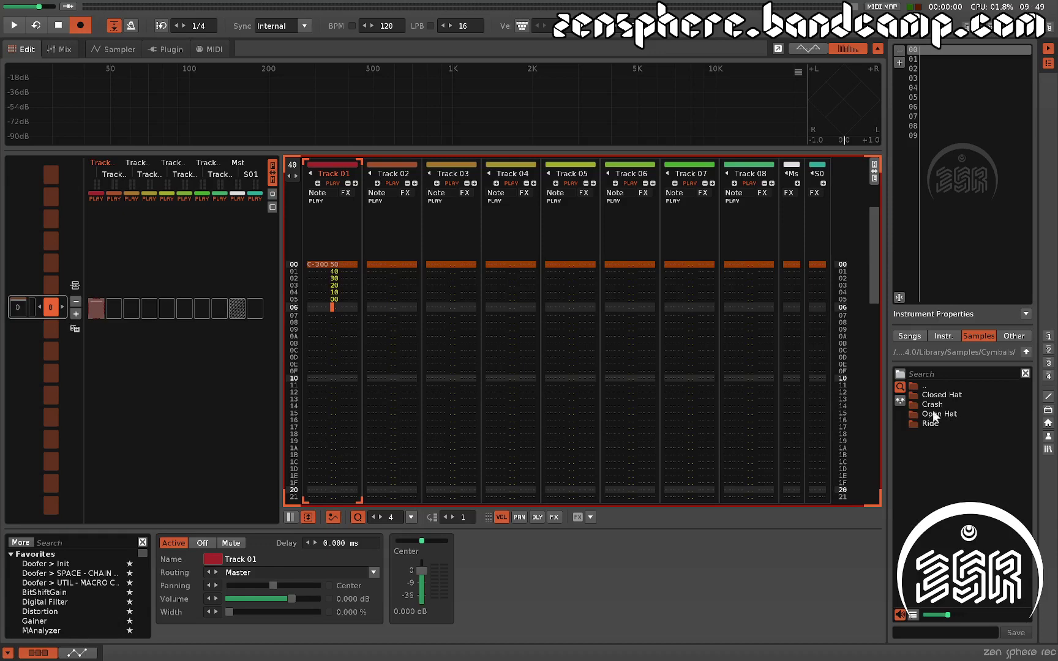
pyautogui.doubleClick(933, 405)
pyautogui.doubleClick(955, 423)
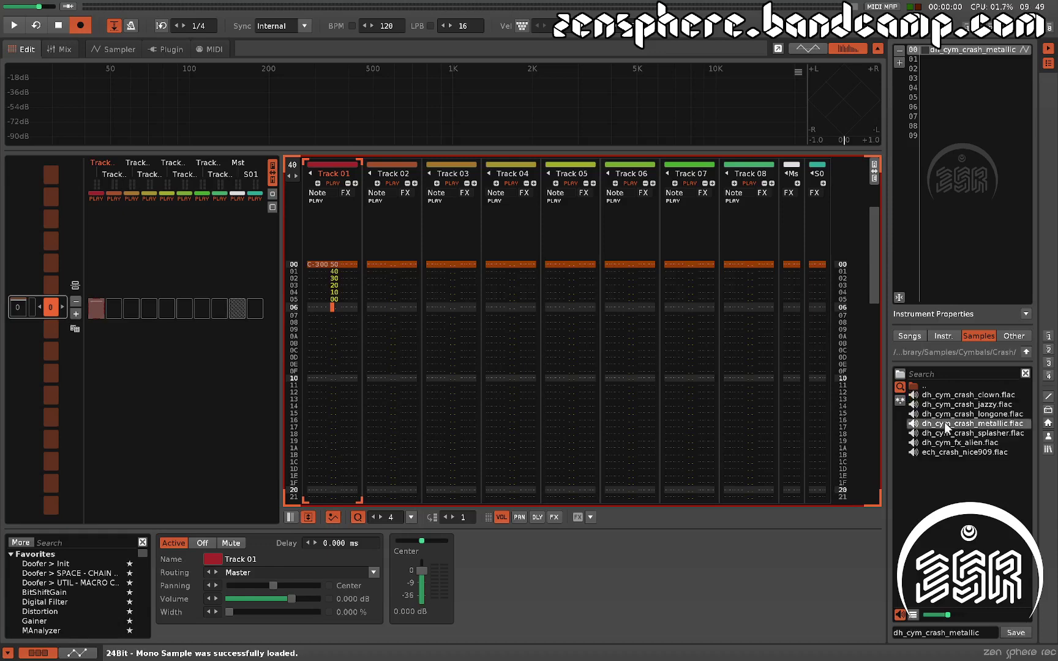
pyautogui.doubleClick(946, 47)
# Step: Play the pattern to hear the crash with the descending volume values
pyautogui.press('F2')
pyautogui.press('space')
pyautogui.scroll(-3, 331, 339)
pyautogui.scroll(5, 331, 339)
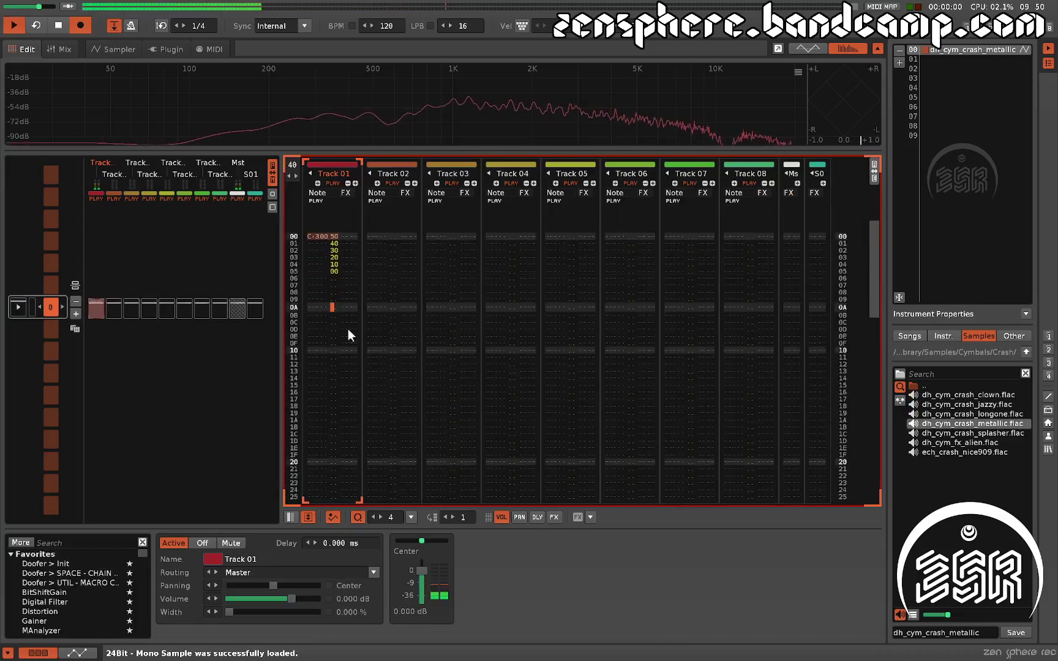
# Step: Clear Track 01's volume values, play the crash note without them, and return the cursor to line 00
pyautogui.hotkey('ctrl', 'z')
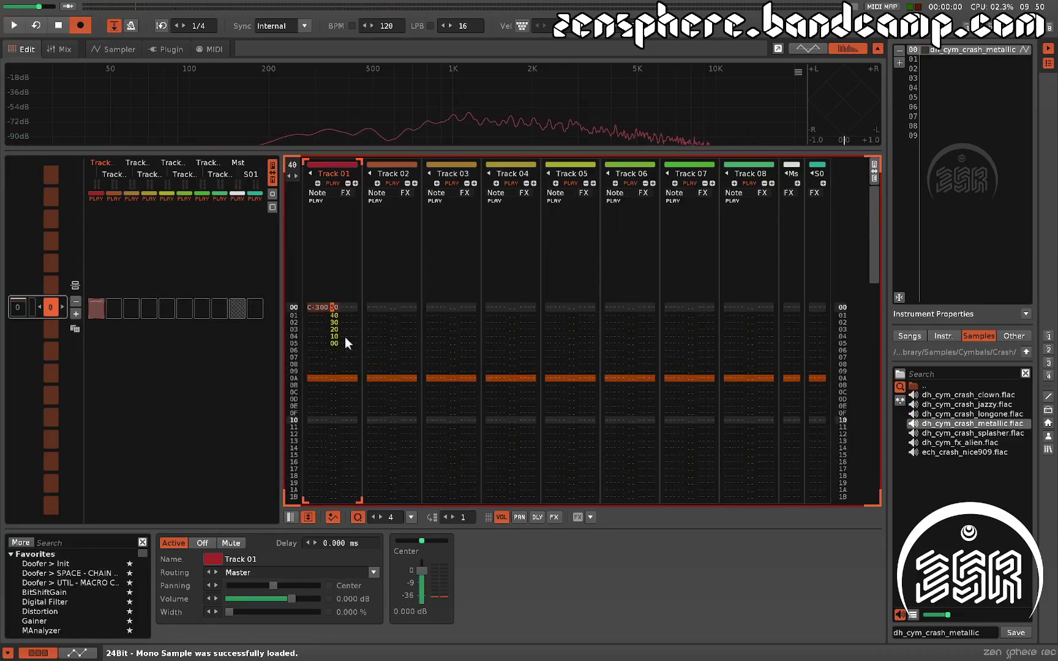
pyautogui.press('space')
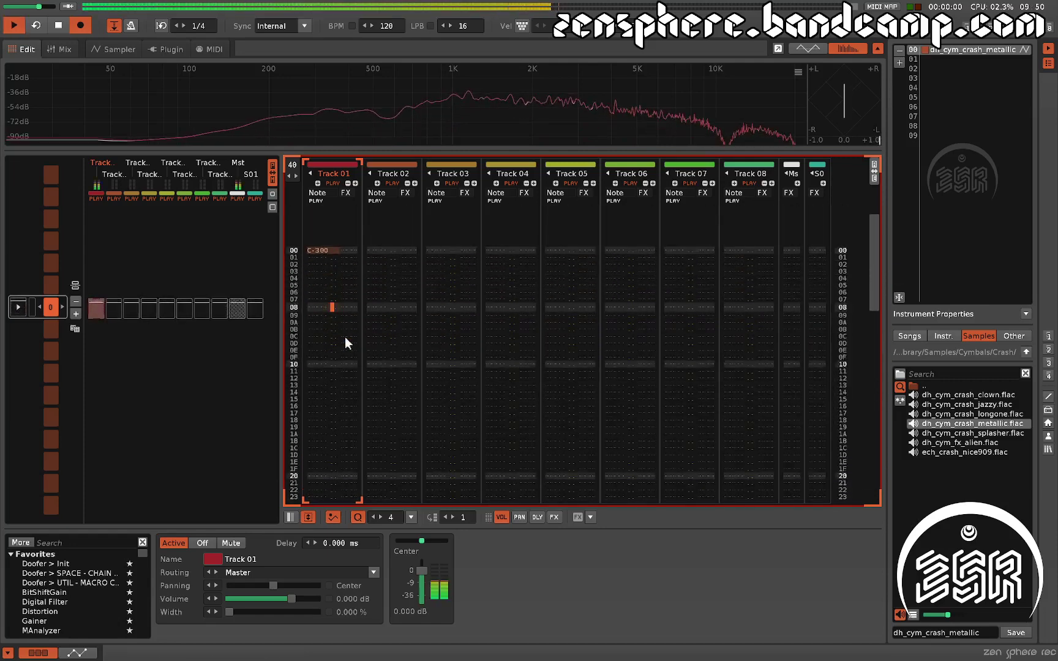
pyautogui.press('space')
pyautogui.press('Up')
pyautogui.press('Up')
pyautogui.press('Up')
pyautogui.press('Up')
pyautogui.press('Up')
pyautogui.press('Up')
pyautogui.press('Up')
pyautogui.press('Up')
pyautogui.press('Up')
pyautogui.press('Up')
pyautogui.press('Up')
pyautogui.press('Up')
pyautogui.press('Up')
pyautogui.press('Up')
pyautogui.press('Up')
pyautogui.press('Up')
pyautogui.press('Up')
pyautogui.press('Up')
pyautogui.press('Up')
pyautogui.press('Up')
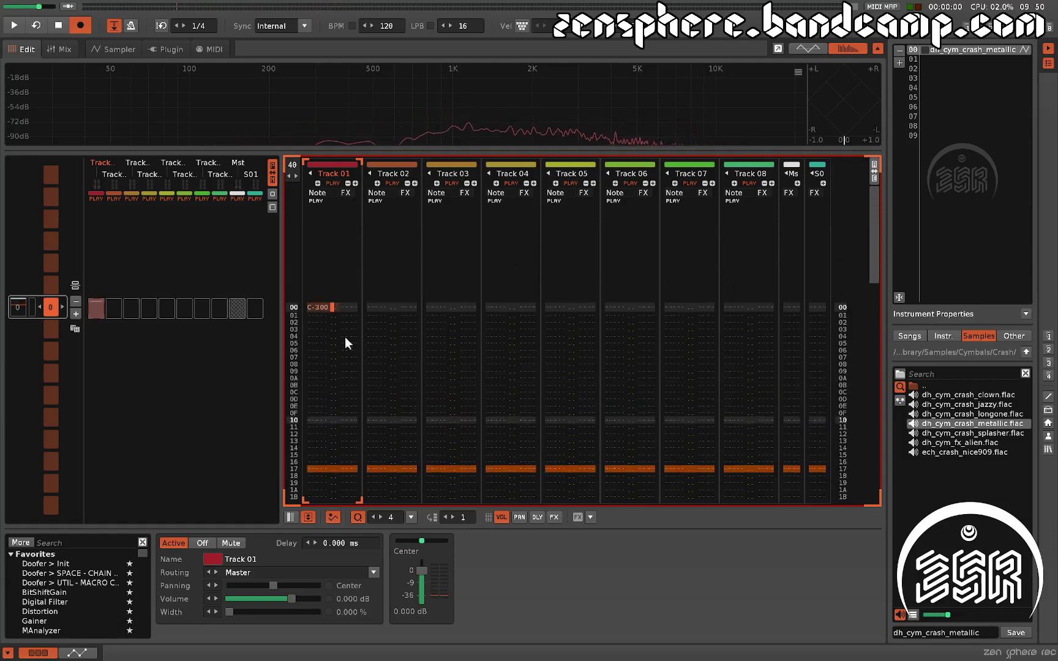
# Step: Set the edit step to 2, enter alternating volumes 80 and 00 on lines 00 to 14 of Track 01, and play the pattern
pyautogui.hotkey('ctrl', '2')
pyautogui.write('80008000800080008000')
pyautogui.press('space')
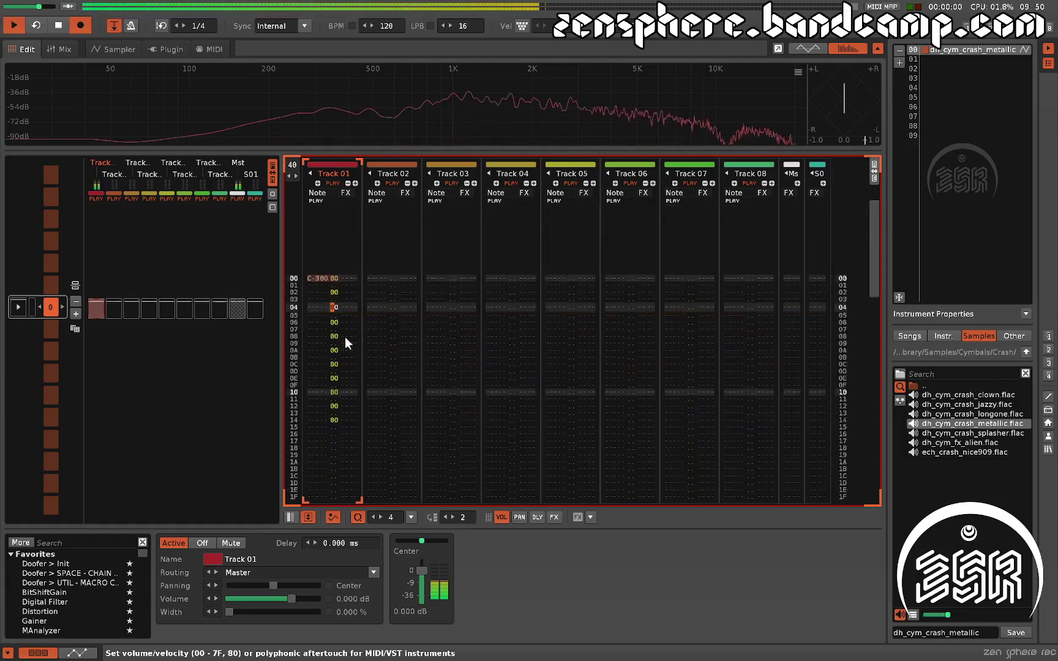
pyautogui.press('space')
pyautogui.press('Up')
pyautogui.press('Up')
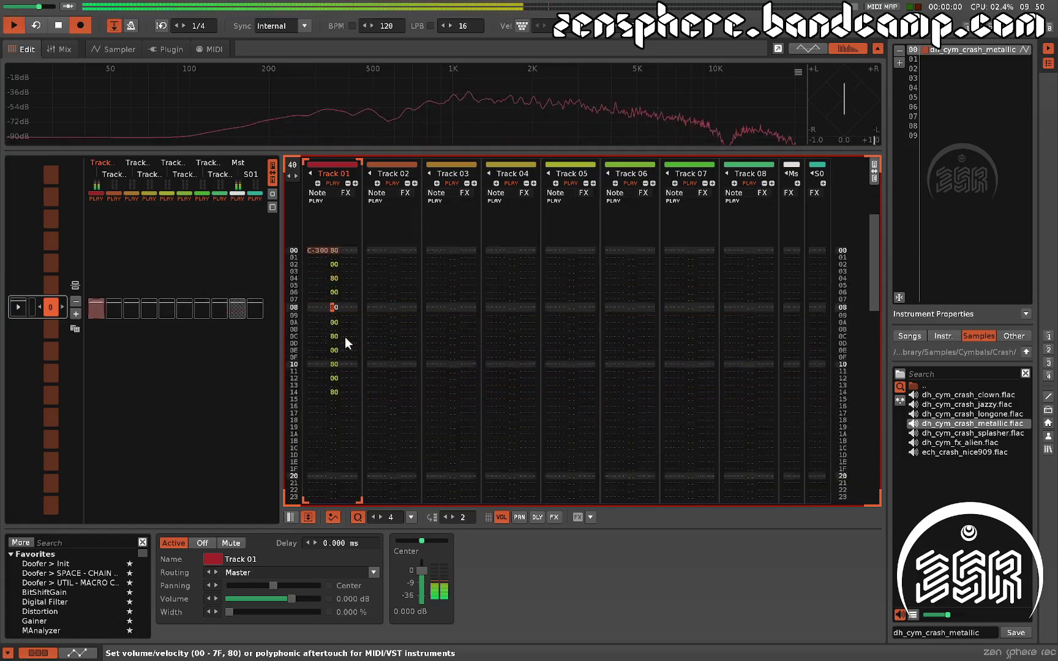
pyautogui.press('space')
# Step: Return to line 00 and delete all values in Track 01's volume column, keeping the C-3 note
pyautogui.press('Up')
pyautogui.press('Up')
pyautogui.press('Up')
pyautogui.press('Up')
pyautogui.press('Up')
pyautogui.press('Up')
pyautogui.press('Up')
pyautogui.press('Up')
pyautogui.press('Up')
pyautogui.press('Up')
pyautogui.press('Up')
pyautogui.press('Up')
pyautogui.press('Up')
pyautogui.press('Up')
pyautogui.press('Up')
pyautogui.press('Up')
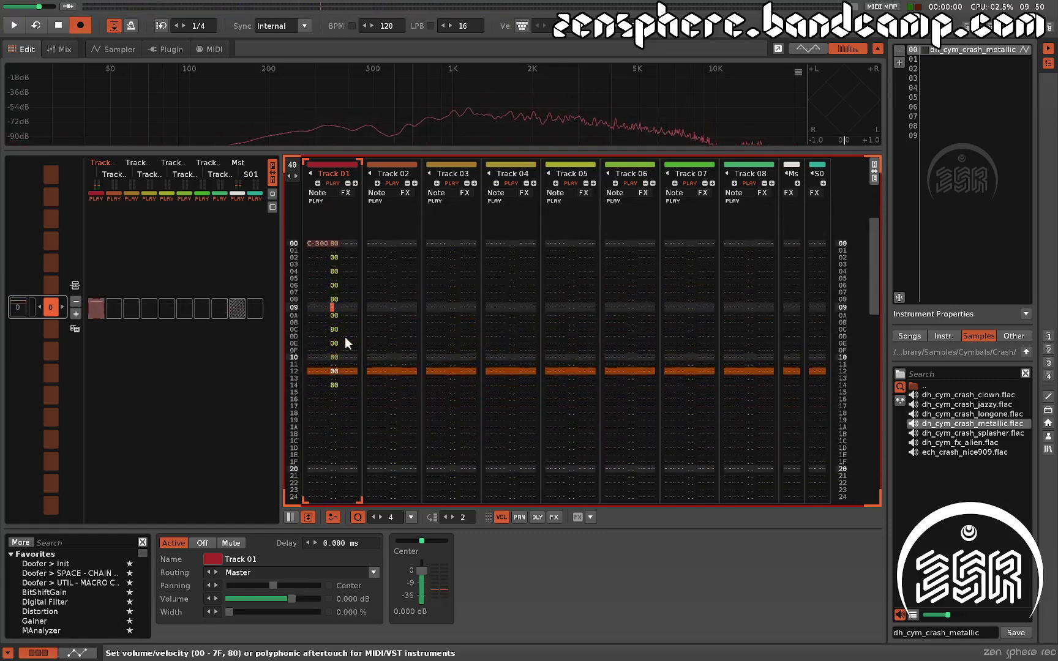
pyautogui.press('Up')
pyautogui.press('Up')
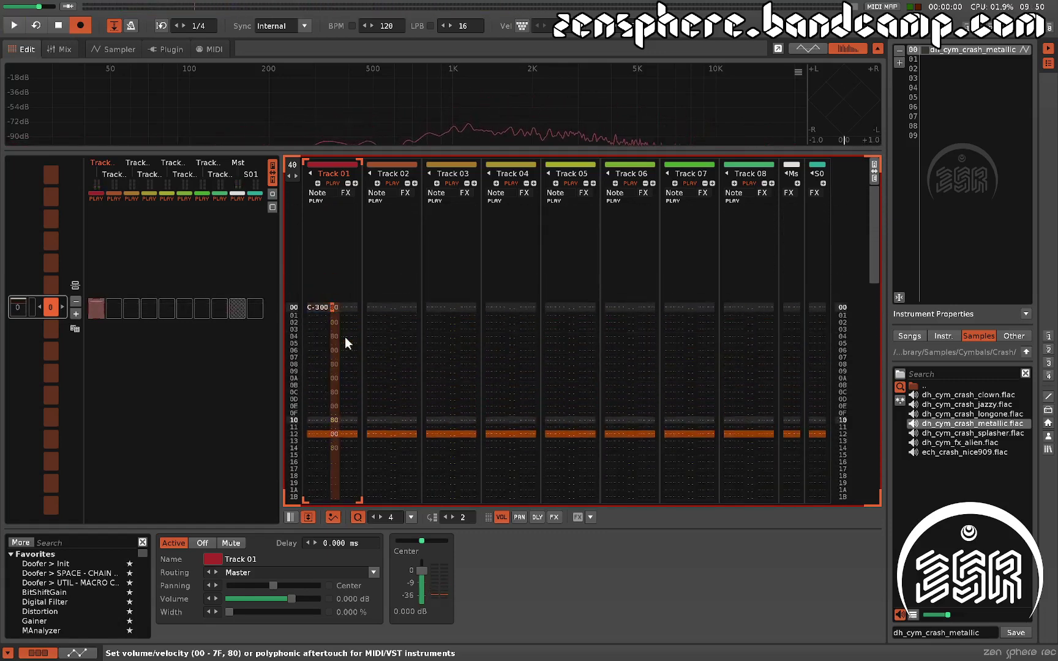
pyautogui.hotkey('ctrl', 'a')
pyautogui.press('Delete')
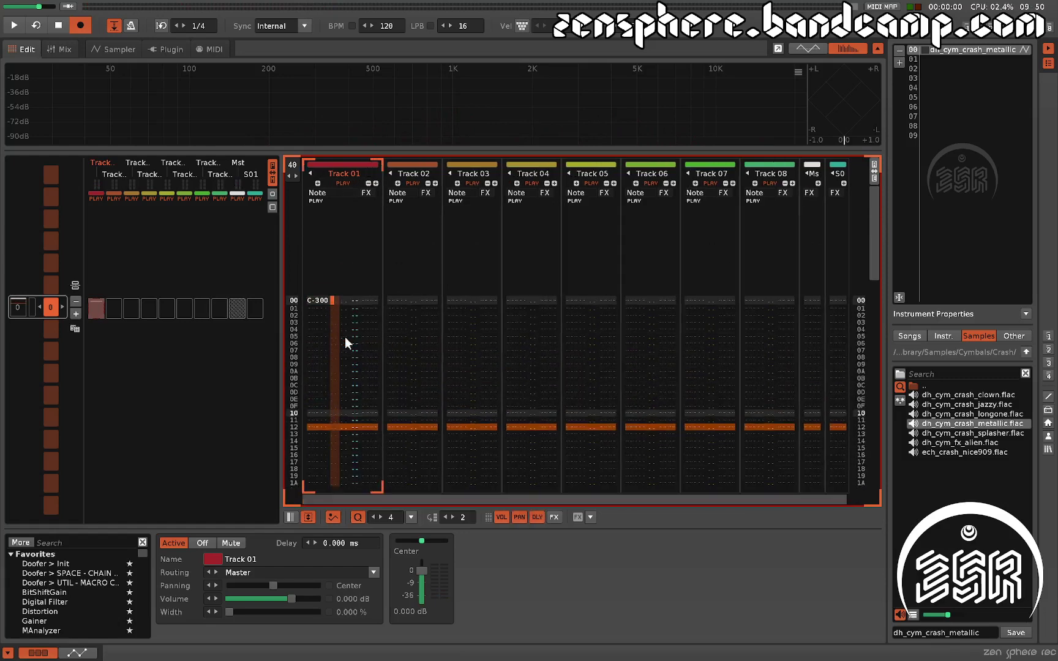
# Step: Enter alternating panning values 00 and 80 on every second line from 00 to 1E in Track 01's panning column
pyautogui.press('Right')
pyautogui.press('Right')
pyautogui.write('00')
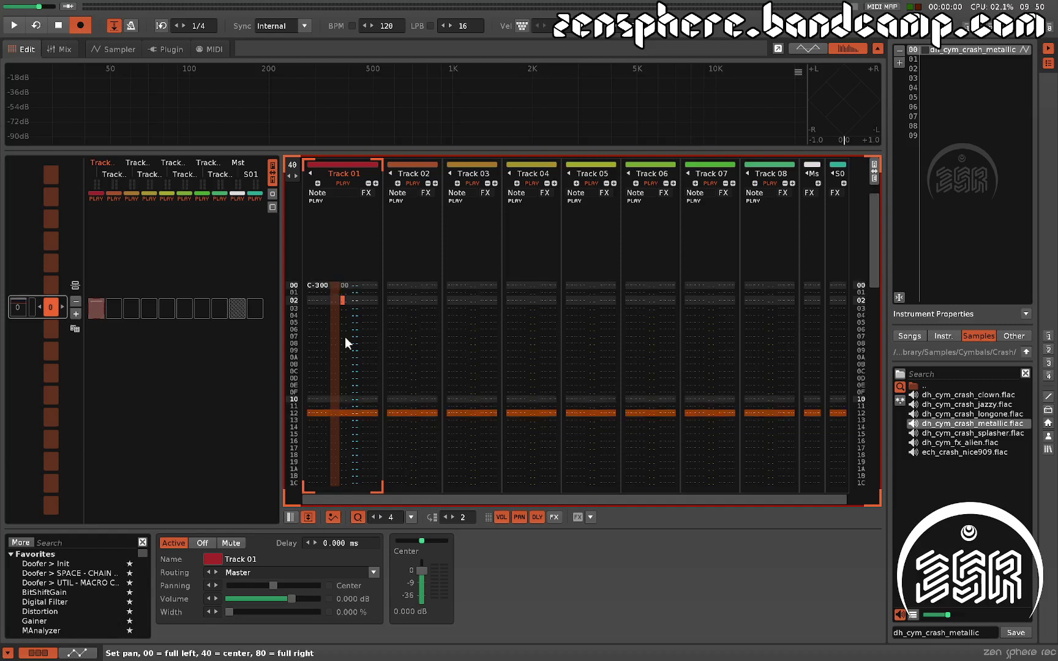
pyautogui.write('80')
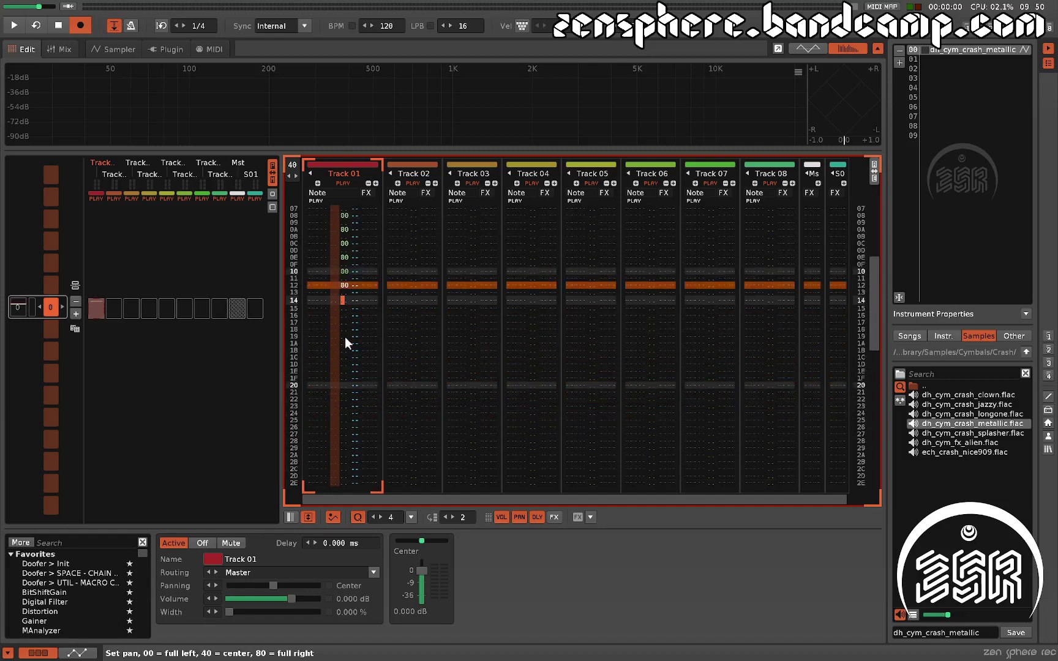
pyautogui.write('0080008000800080008000800080')
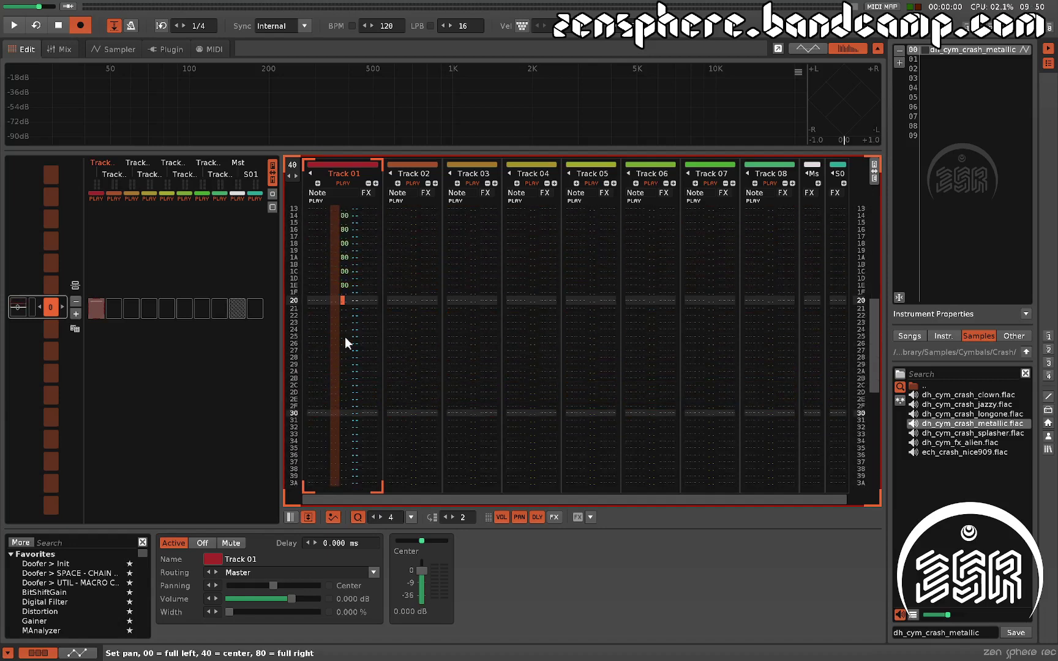
# Step: Play the pattern several times from line 00 to hear the alternating panning on Track 01's crash note
pyautogui.press('space')
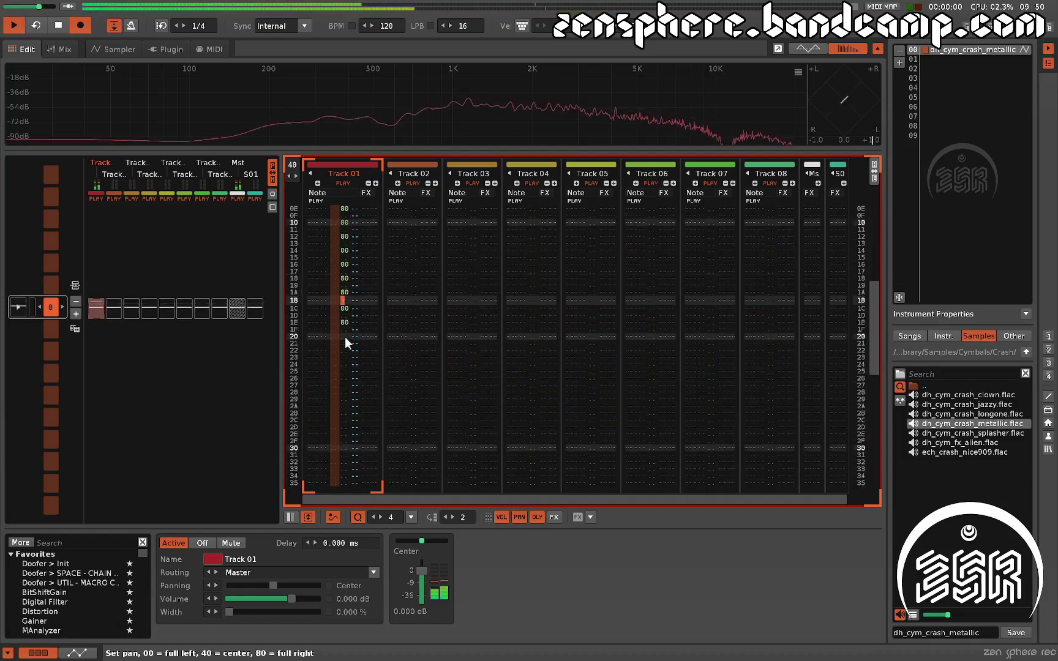
pyautogui.press('space')
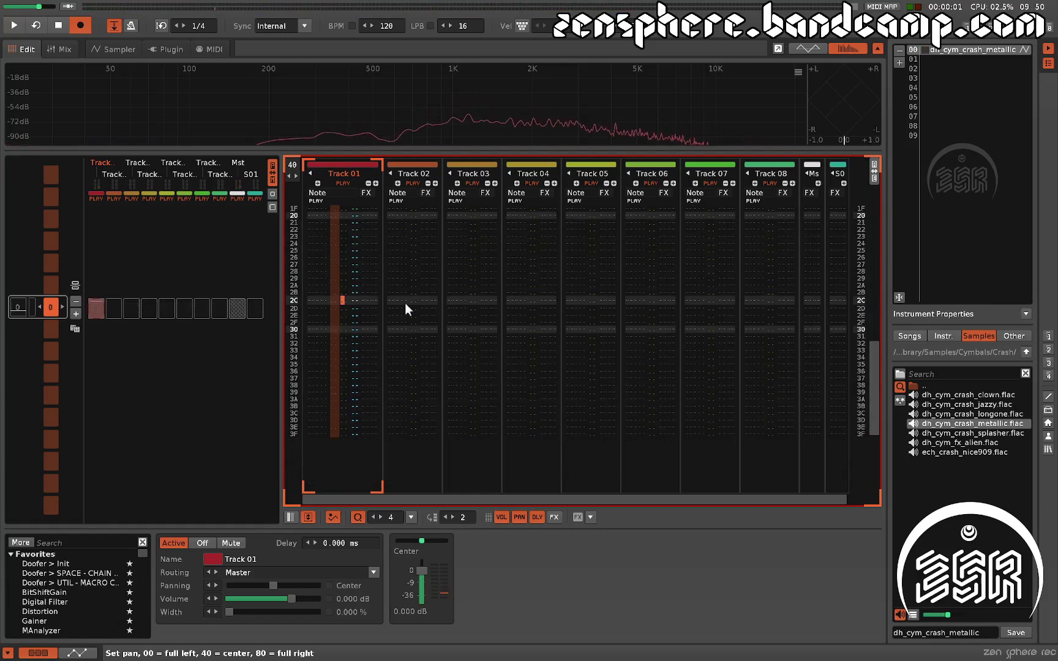
pyautogui.press('space')
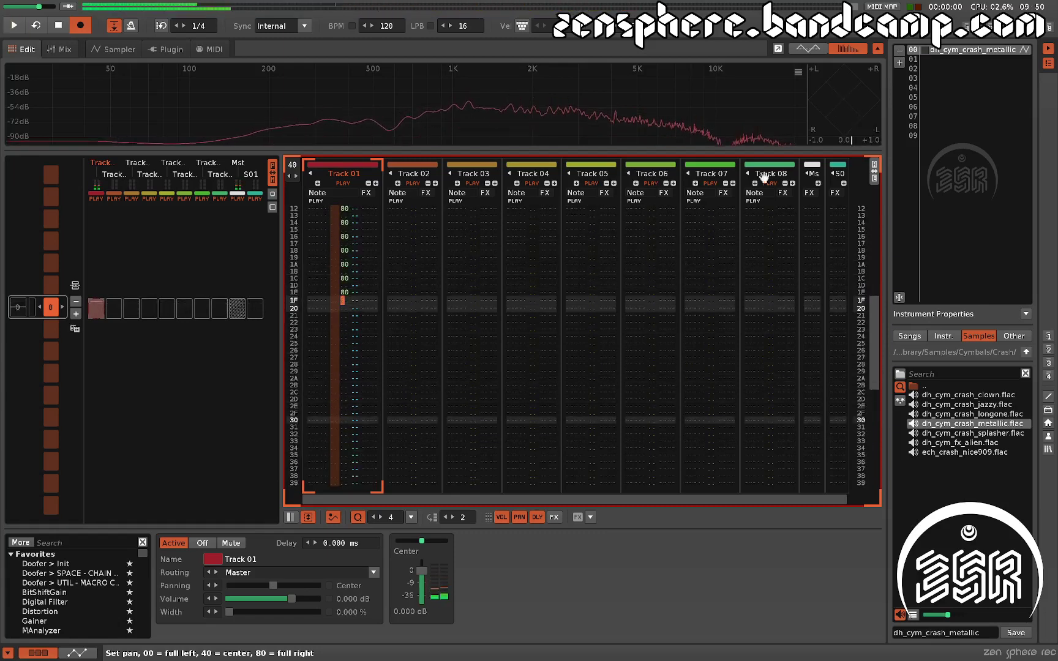
pyautogui.press('space')
pyautogui.press('Home')
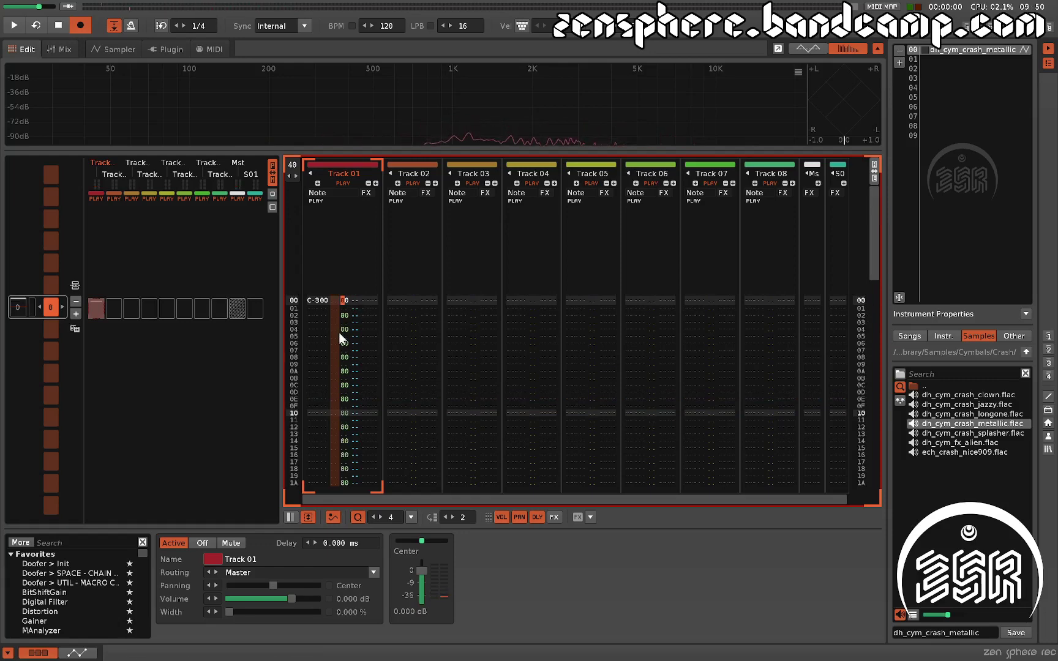
pyautogui.press('space')
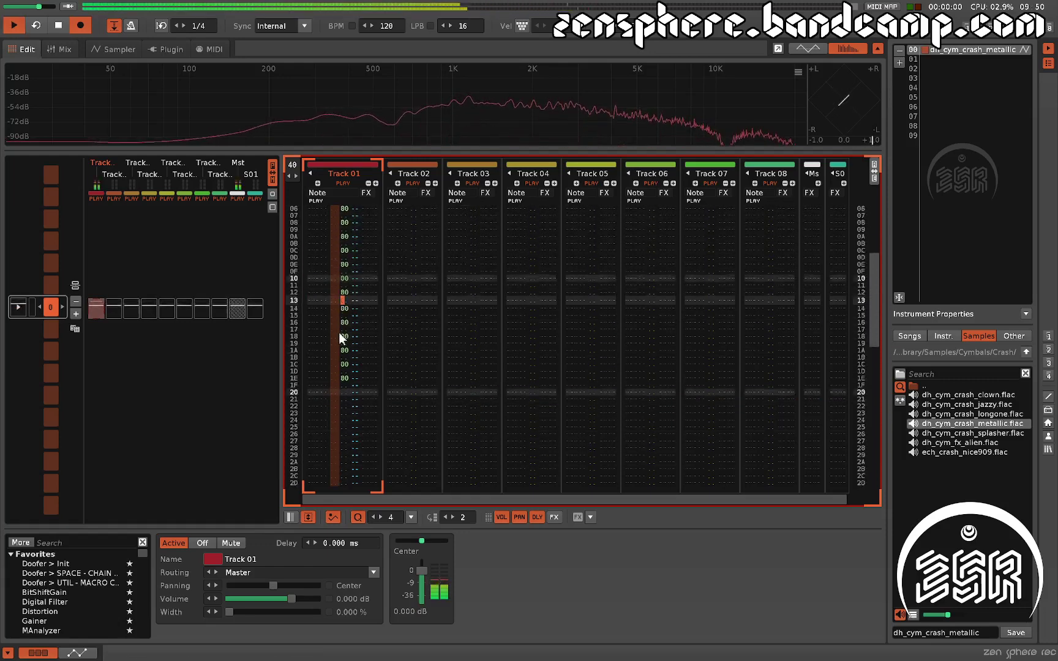
pyautogui.press('space')
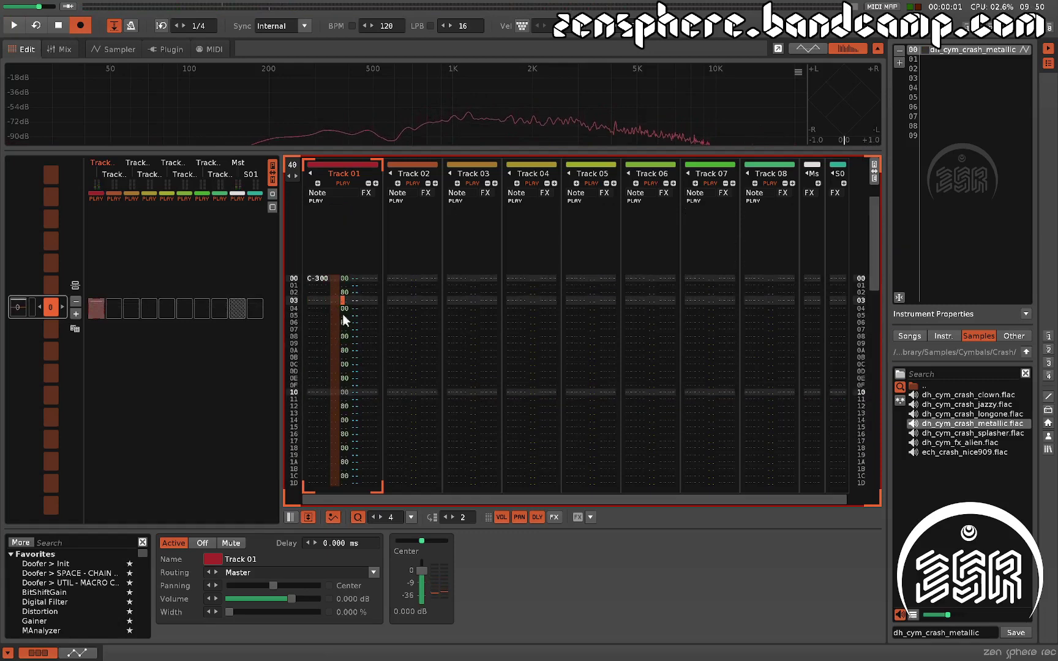
# Step: Return to line 00 and delete all values in Track 01's panning column
pyautogui.scroll(3, 350, 301)
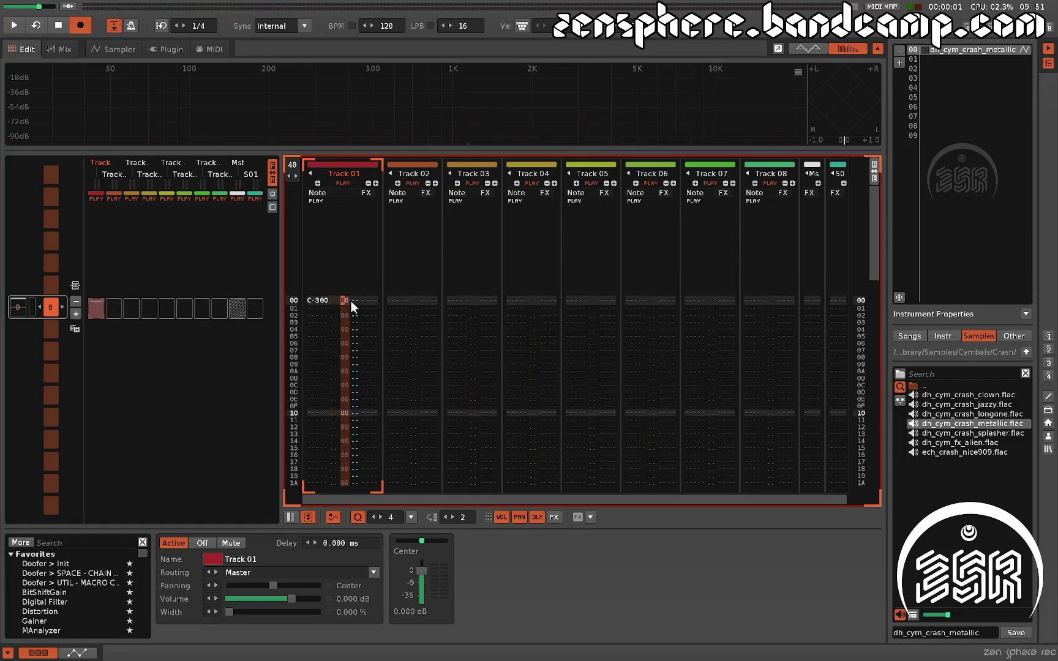
pyautogui.press('Delete')
# Step: Enter a note delay value on line 00 of Track 01's delay column and clear it again
pyautogui.write('f0')
pyautogui.press('Up')
pyautogui.press('Up')
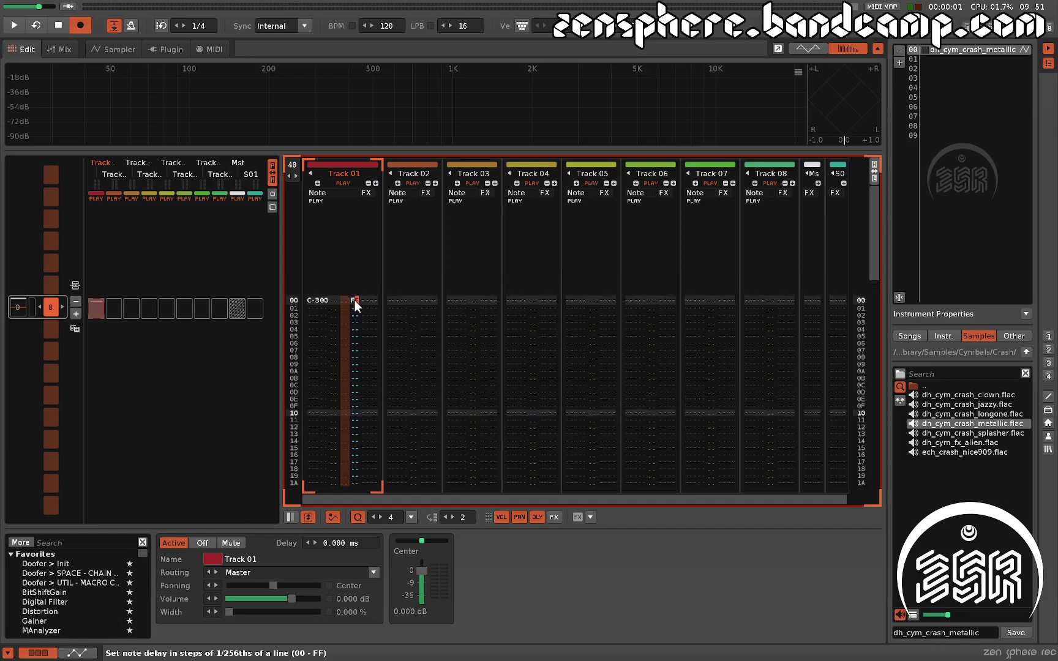
pyautogui.press('Left')
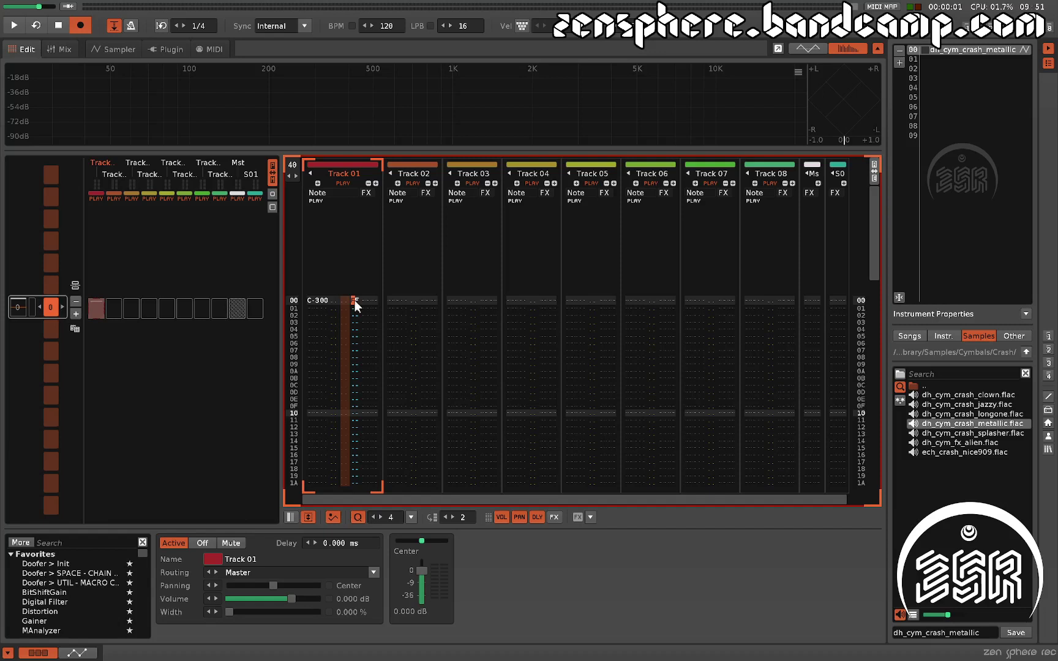
pyautogui.press('Down')
pyautogui.press('Down')
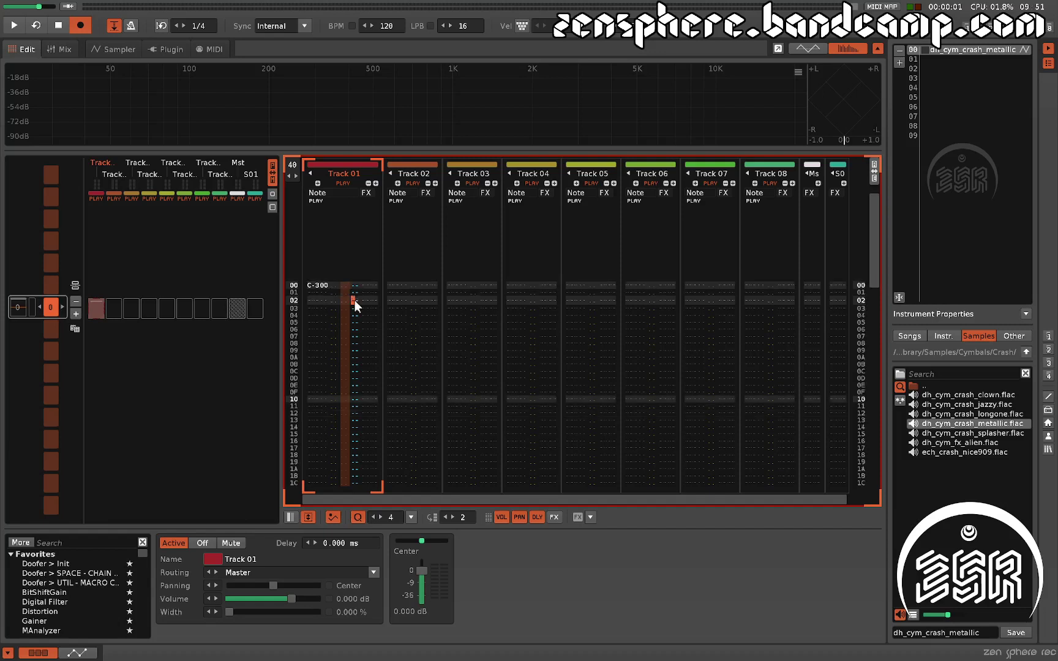
pyautogui.press('Up')
pyautogui.press('Up')
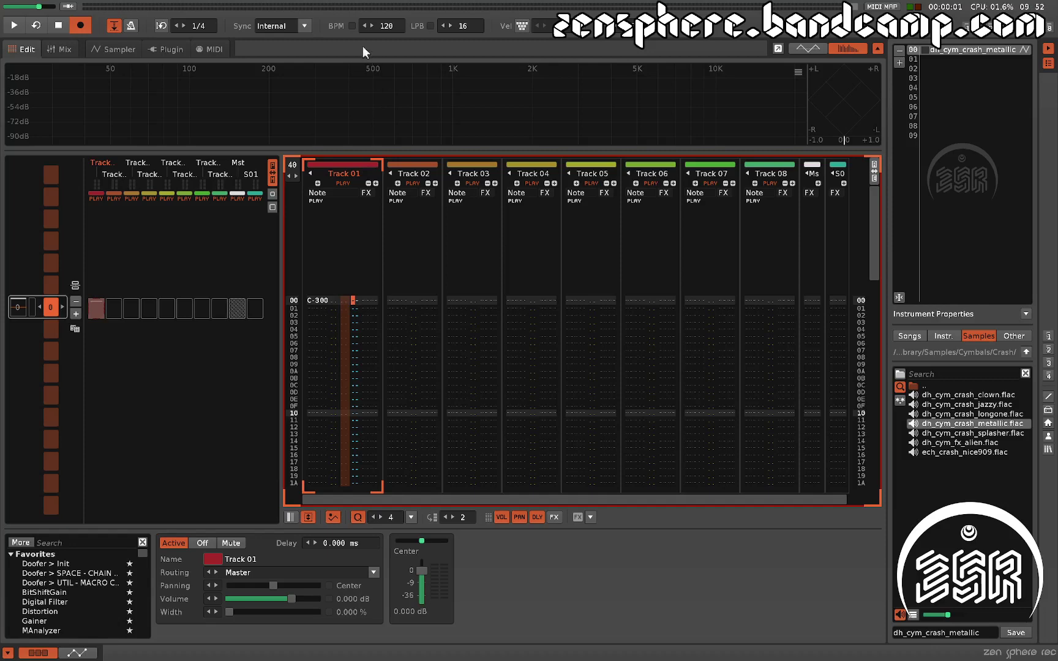
# Step: Open the Song Options, review the ticks per line and other playback settings, and close the dialog
pyautogui.moveTo(331, 3)
pyautogui.click(257, 8)
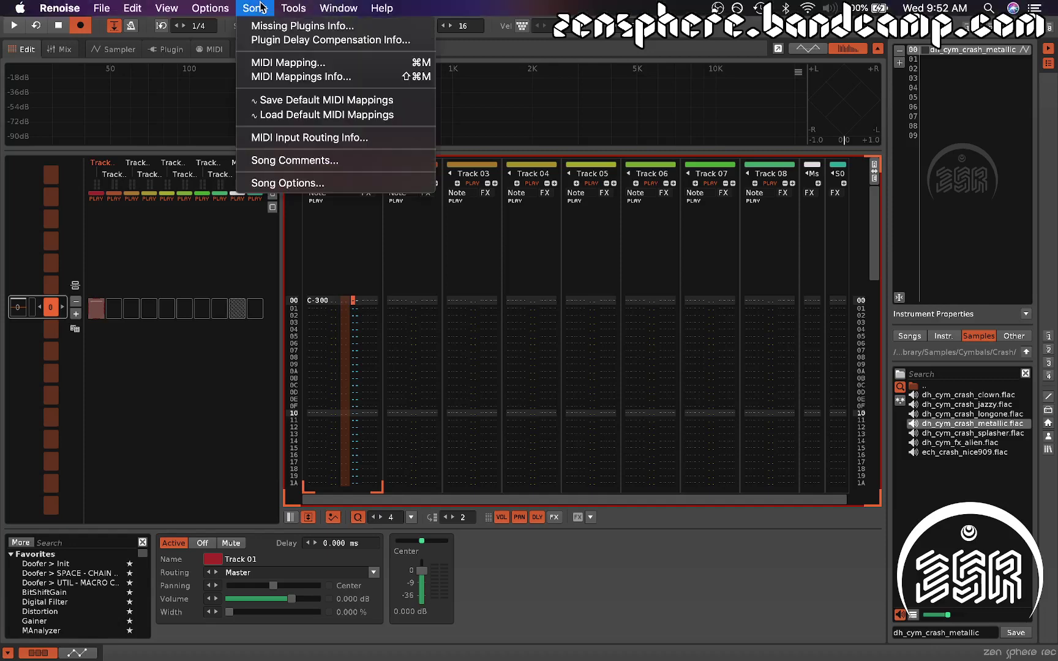
pyautogui.click(298, 186)
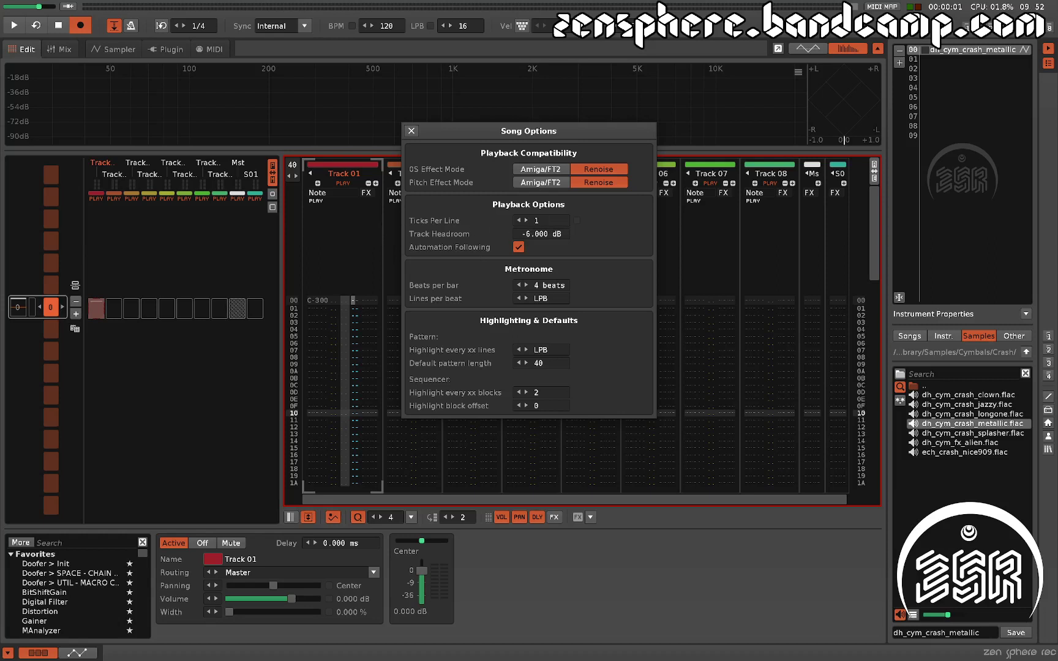
pyautogui.write('6')
pyautogui.click(411, 131)
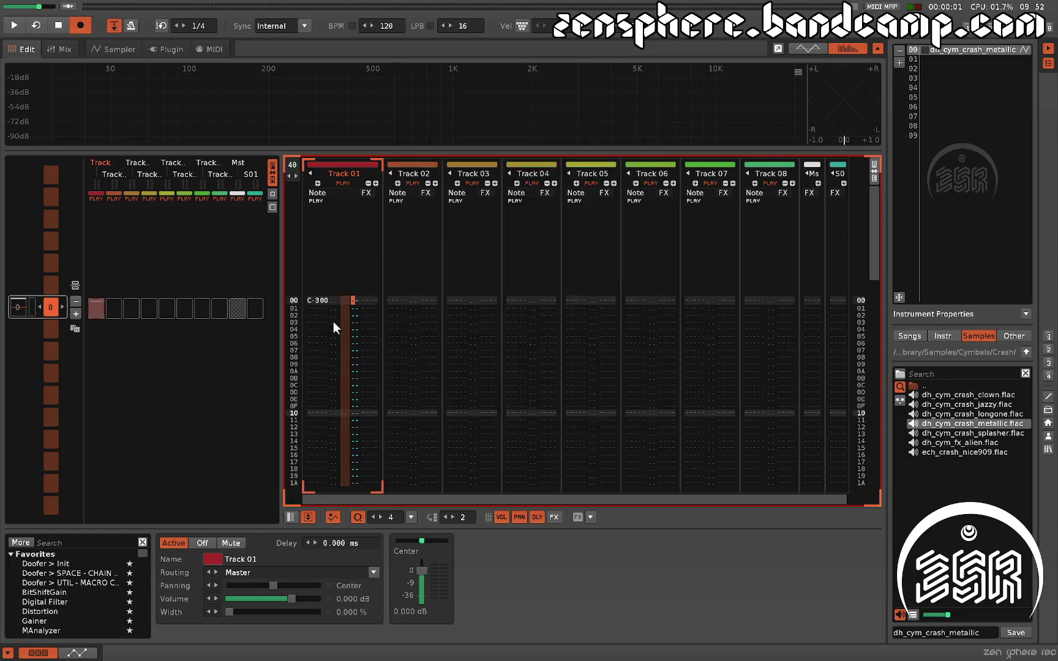
# Step: Add and remove note columns on Track 01, leaving it with three note columns
pyautogui.moveTo(94, 6)
pyautogui.click(363, 299)
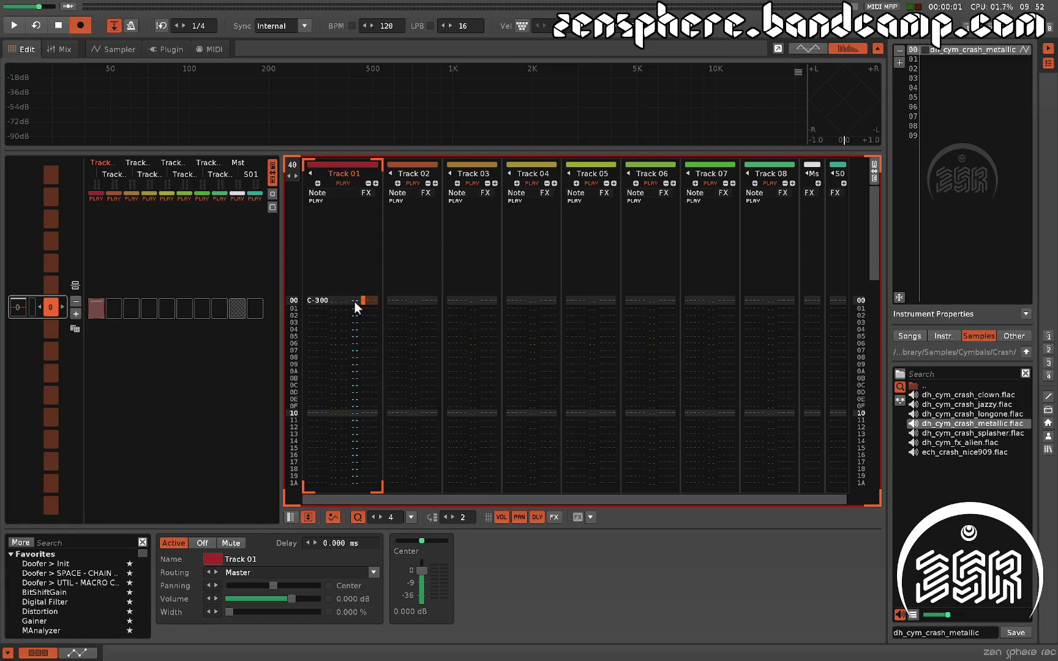
pyautogui.click(318, 183)
pyautogui.click(318, 183)
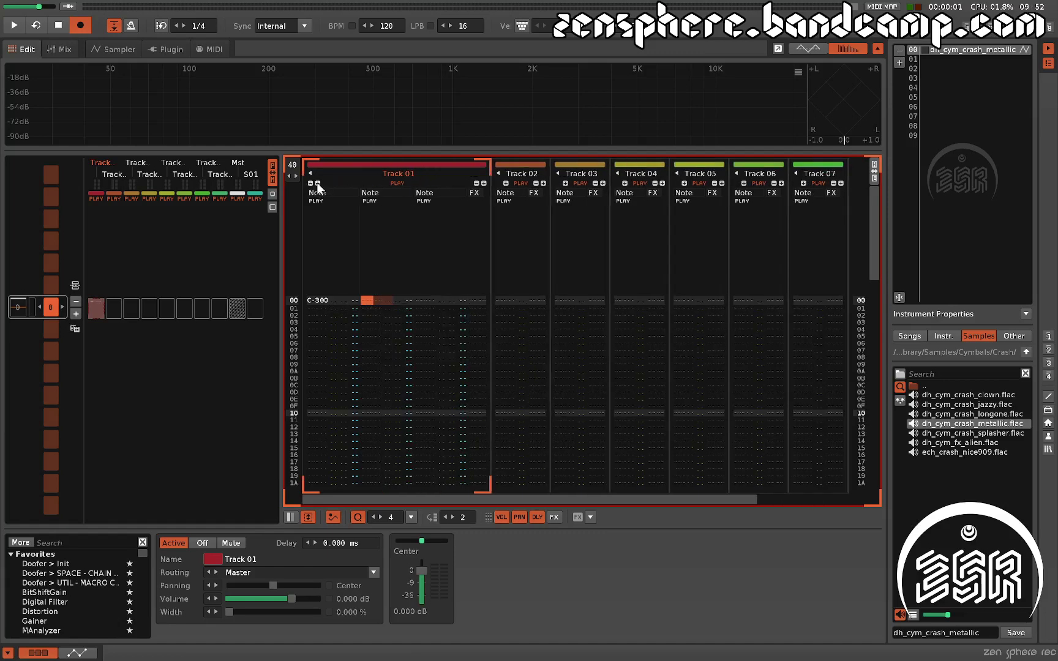
pyautogui.click(318, 184)
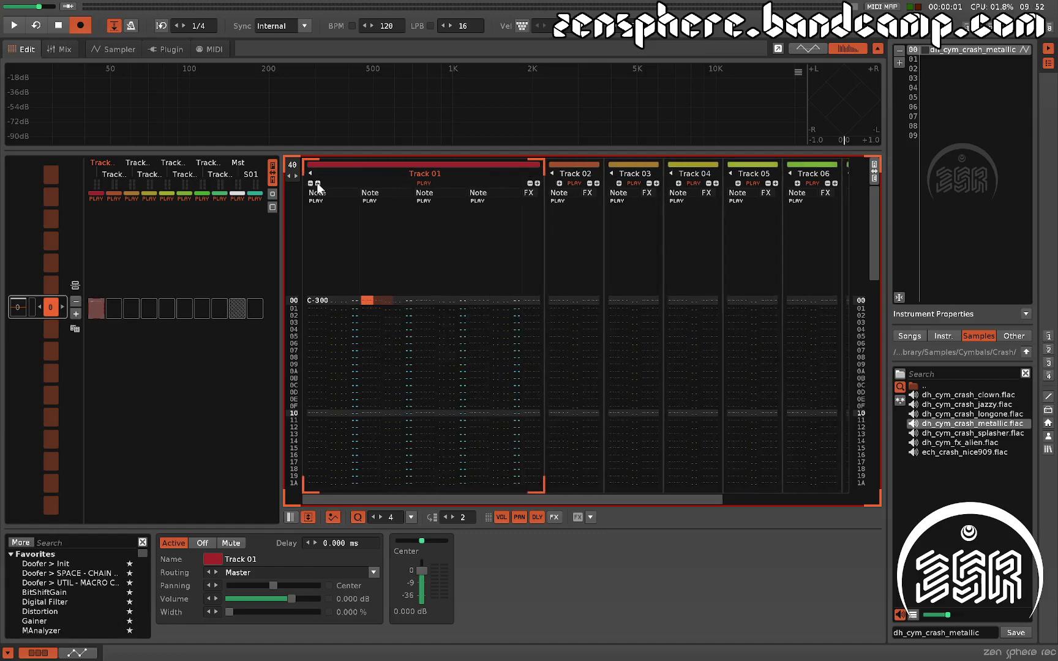
pyautogui.click(311, 183)
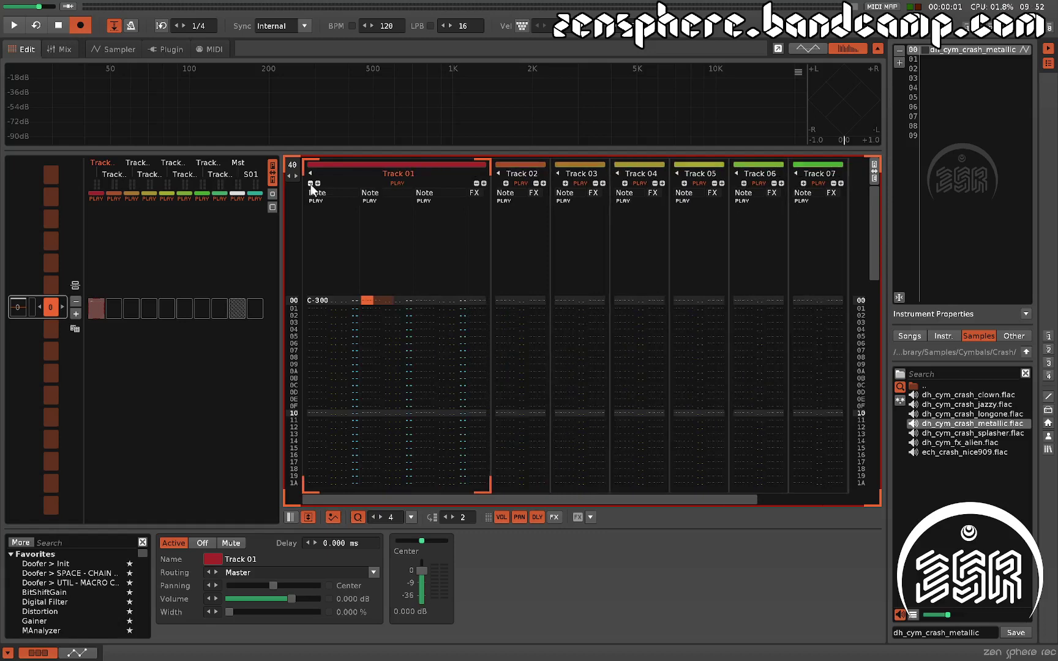
pyautogui.click(311, 184)
pyautogui.click(311, 184)
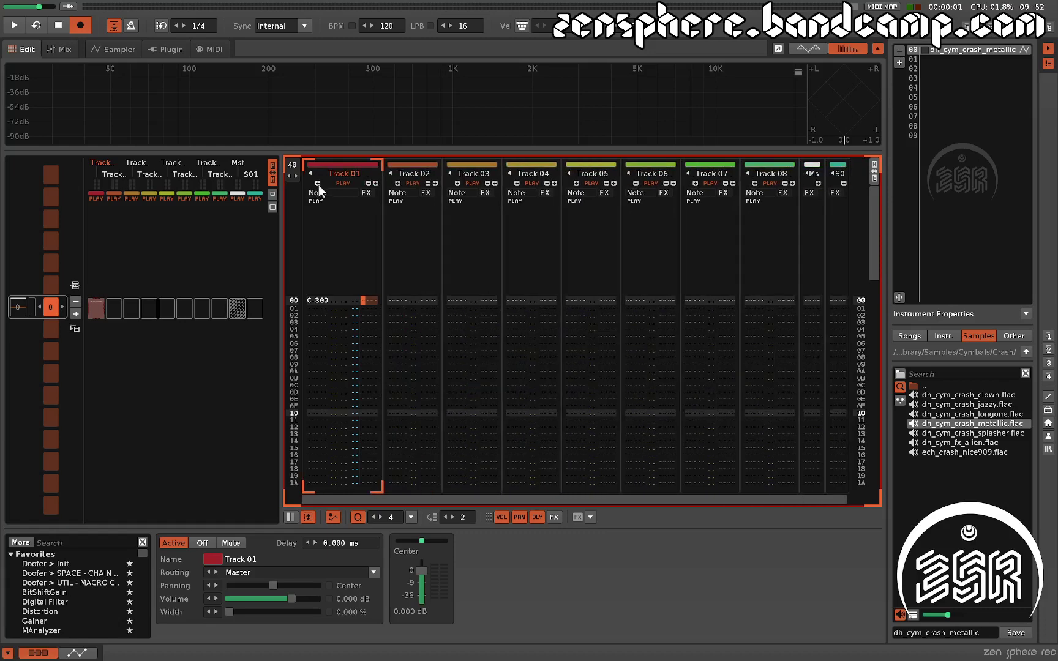
pyautogui.click(319, 182)
pyautogui.click(318, 183)
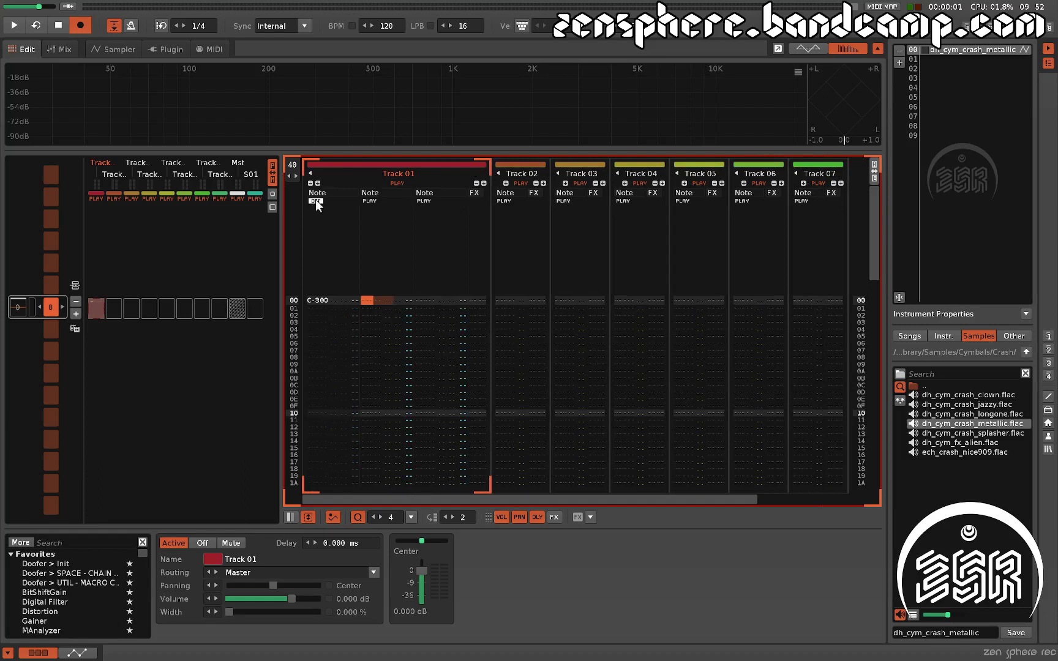
# Step: Mute and unmute Track 01's first note column, and solo and unsolo that same column
pyautogui.click(315, 201)
pyautogui.rightClick(315, 199)
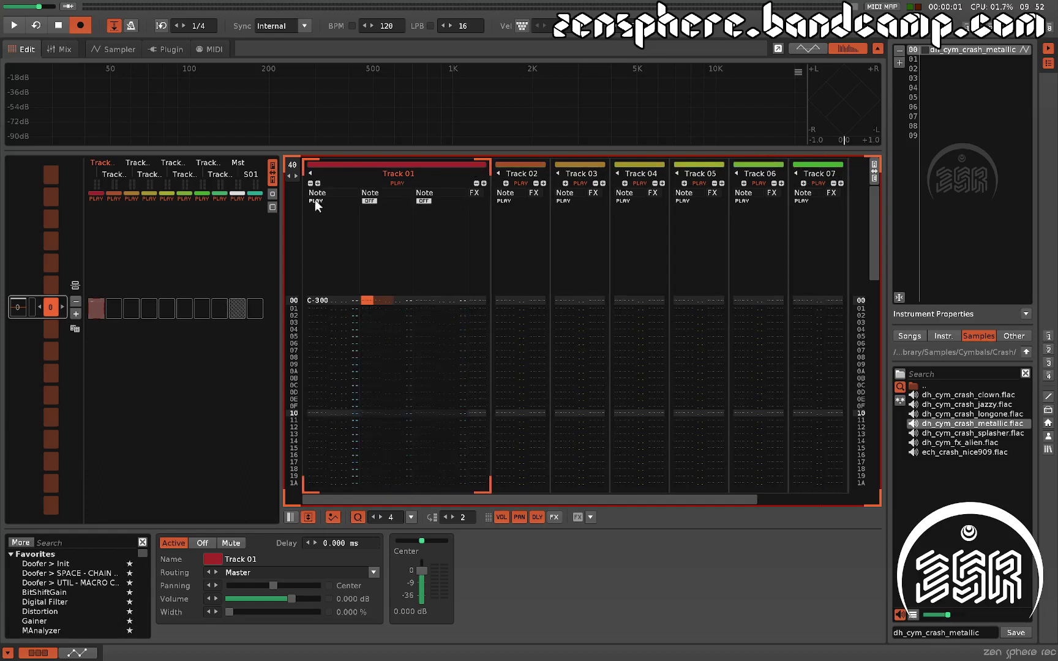
pyautogui.rightClick(314, 199)
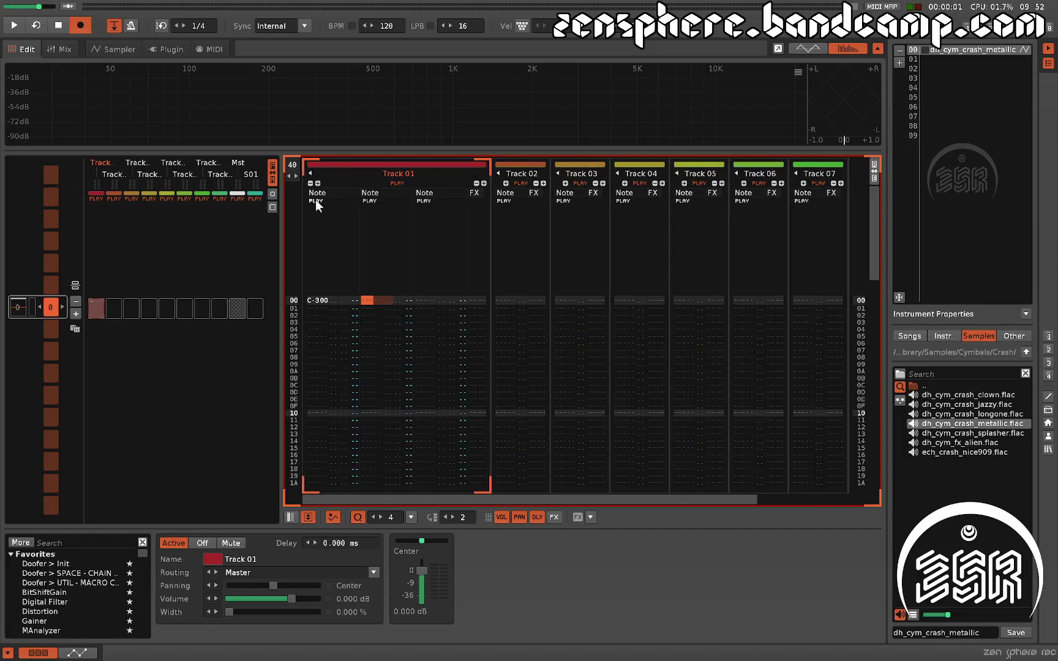
# Step: Rename Track 01's first note column to "melody"
pyautogui.doubleClick(330, 193)
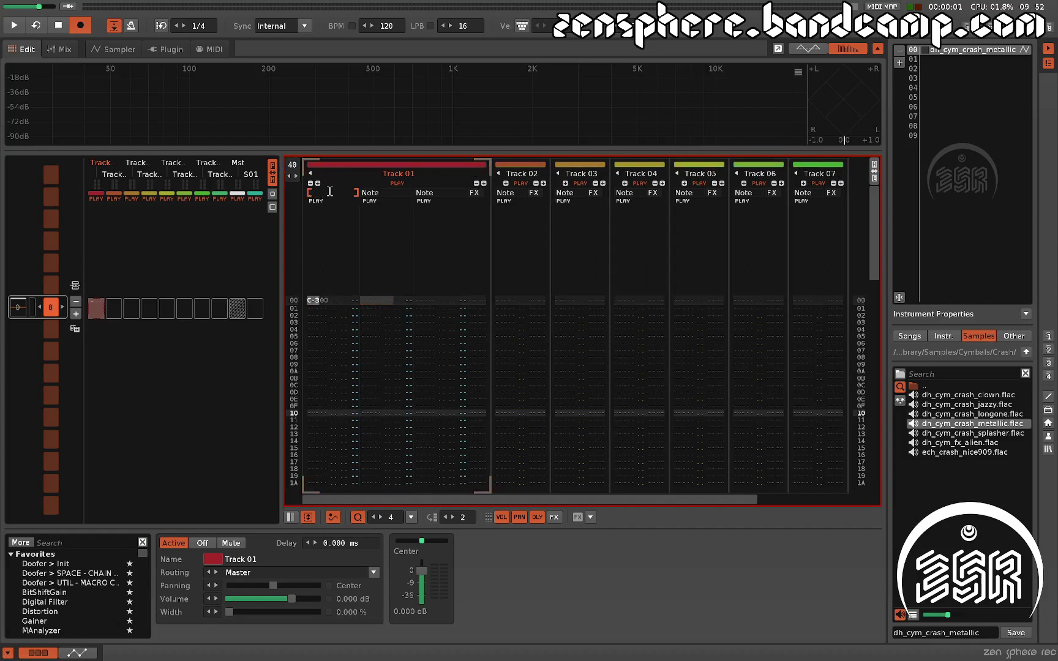
pyautogui.write('melody')
pyautogui.press('Return')
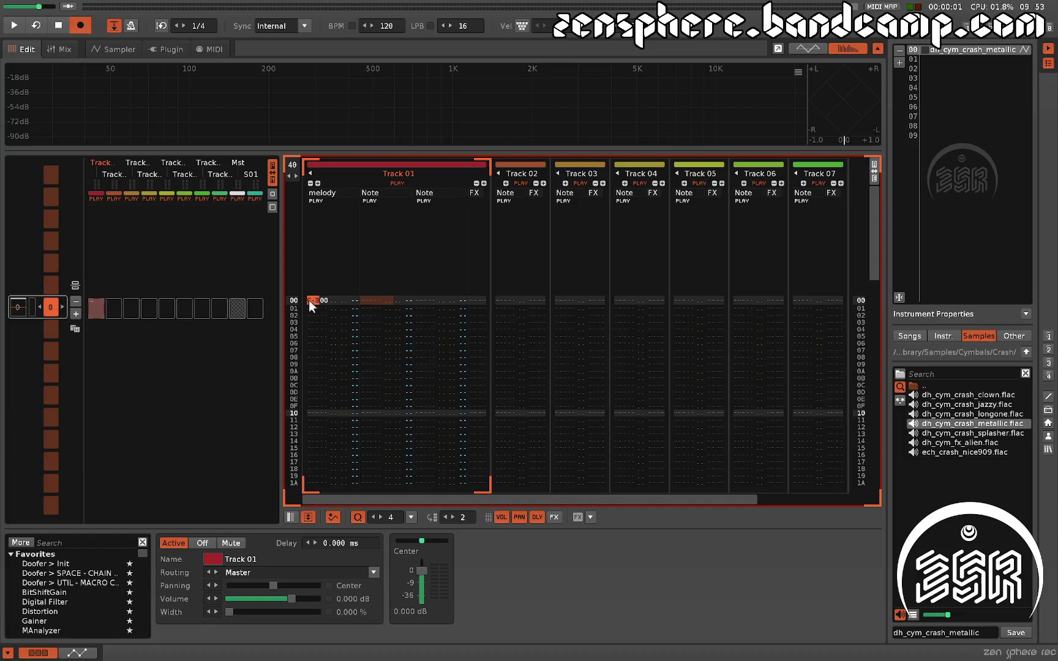
# Step: Enter a C-4 note with instrument 00 on line 04 of the melody column and play the pattern from line 00
pyautogui.click(311, 330)
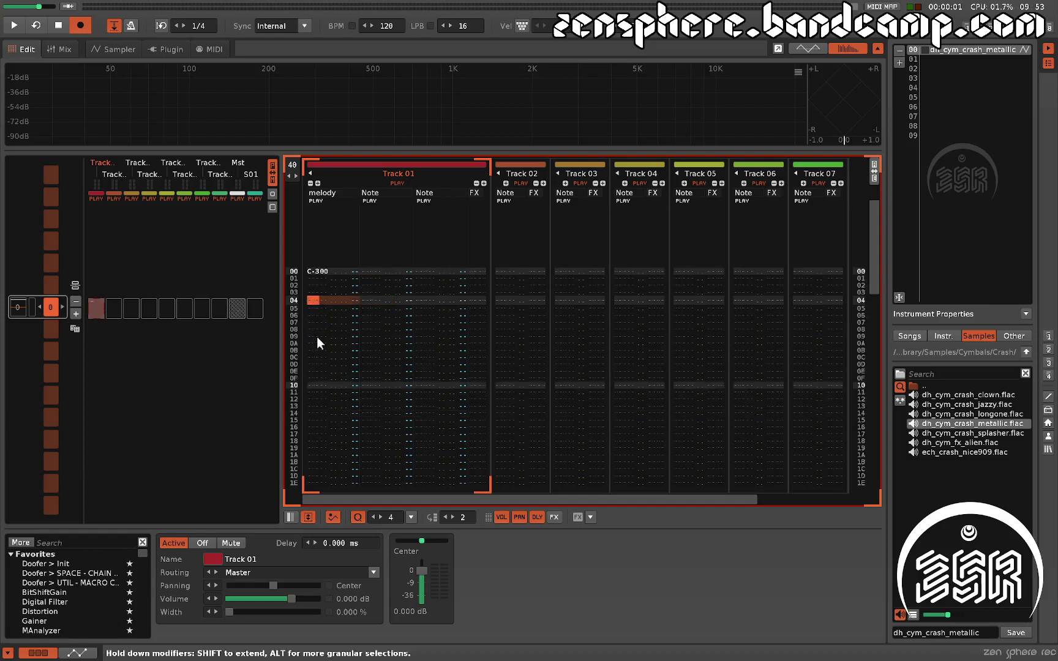
pyautogui.press('z')
pyautogui.press('Up')
pyautogui.press('Up')
pyautogui.press('Up')
pyautogui.press('Up')
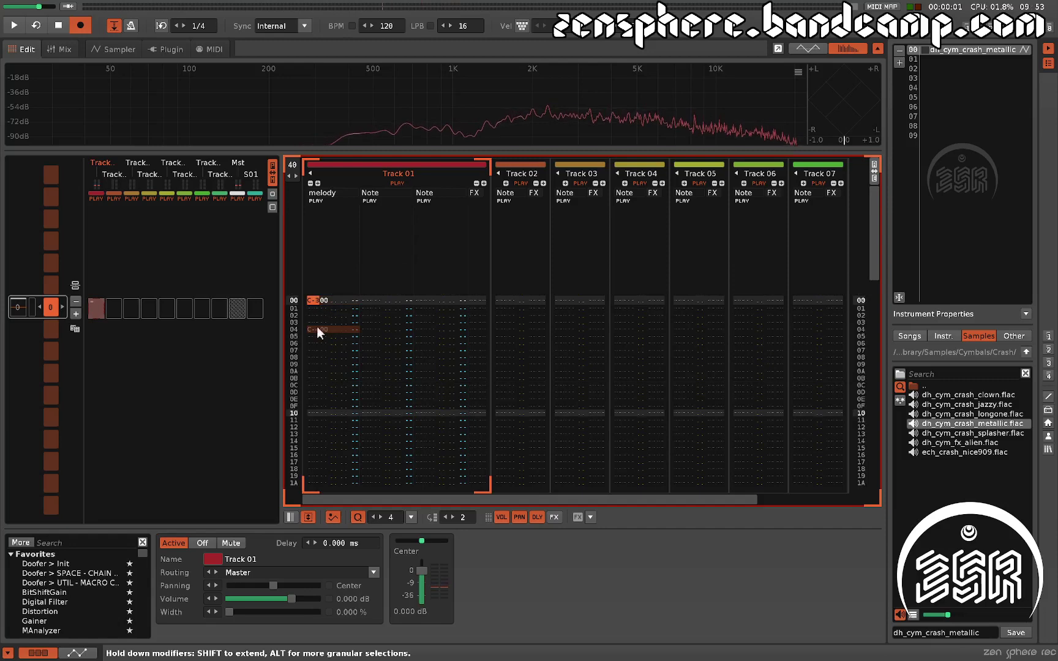
pyautogui.press('space')
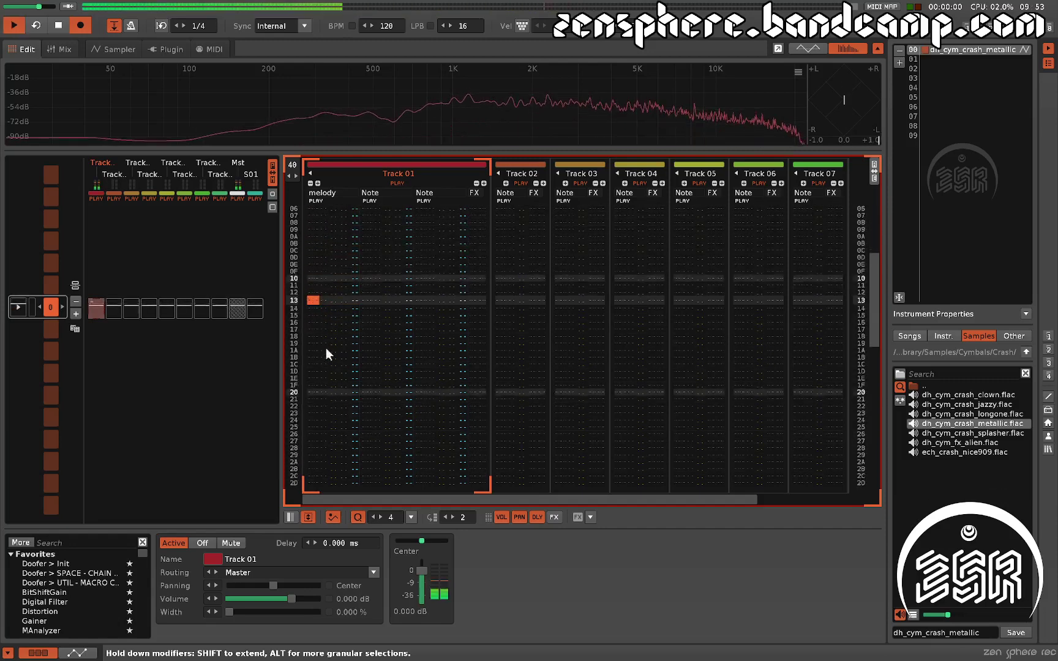
pyautogui.press('space')
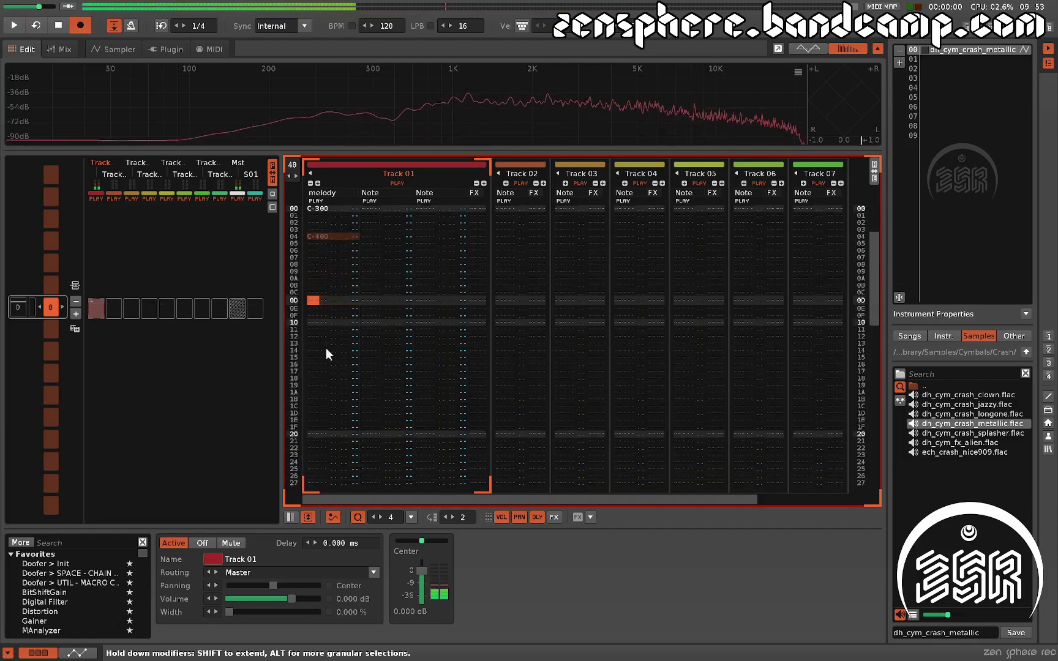
# Step: Move the C-4 note on line 04 into Track 01's second note column, play the pattern, and repeat the move between the columns
pyautogui.click(313, 323)
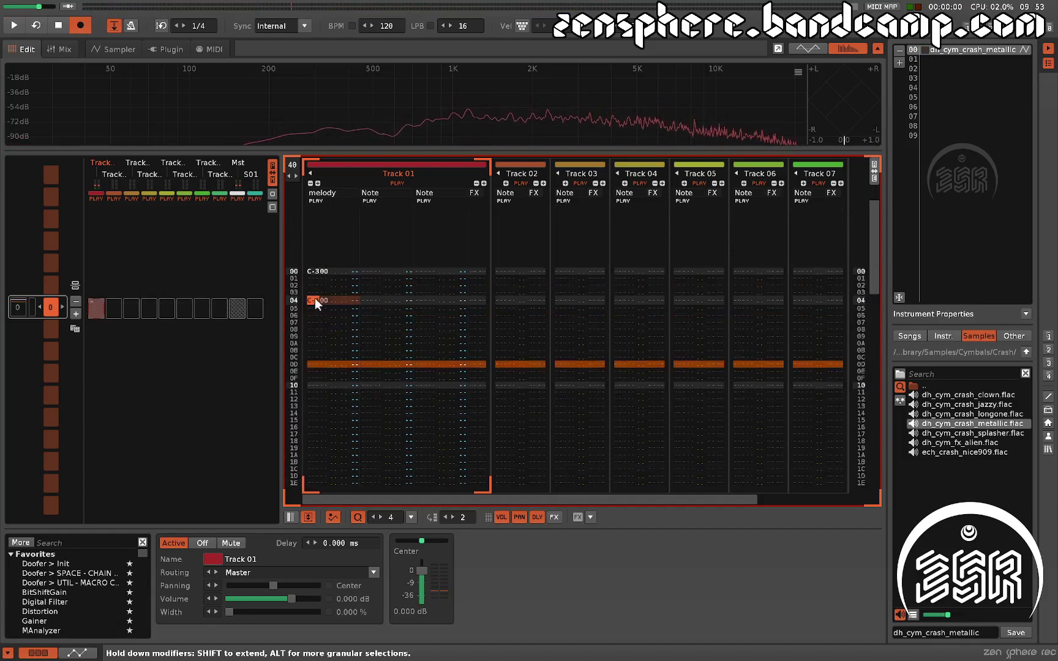
pyautogui.moveTo(314, 297); pyautogui.dragTo(369, 297)
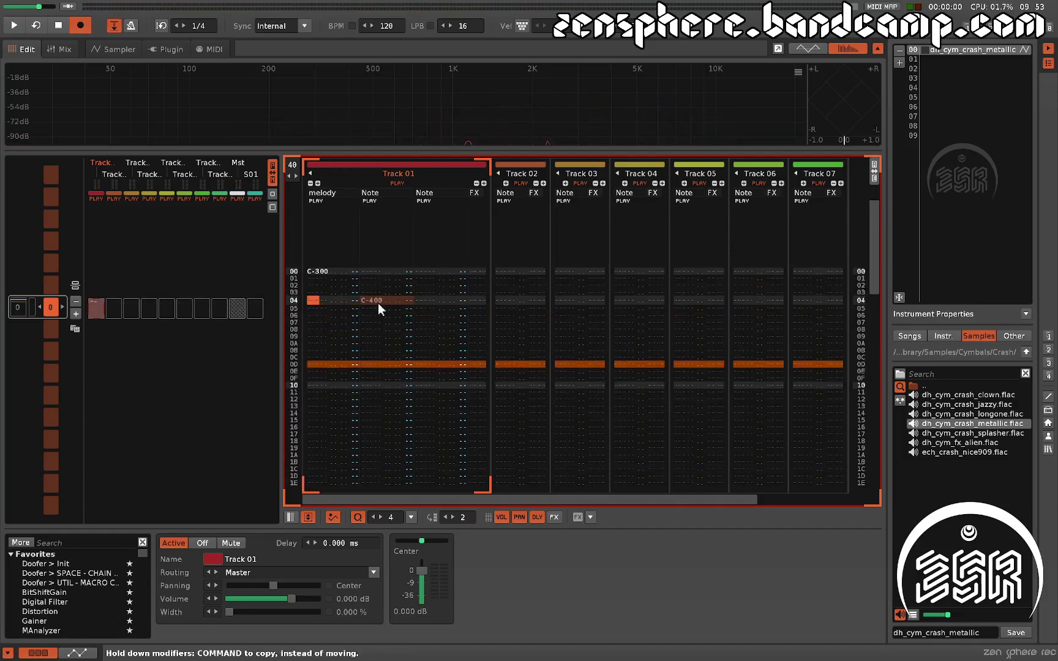
pyautogui.press('space')
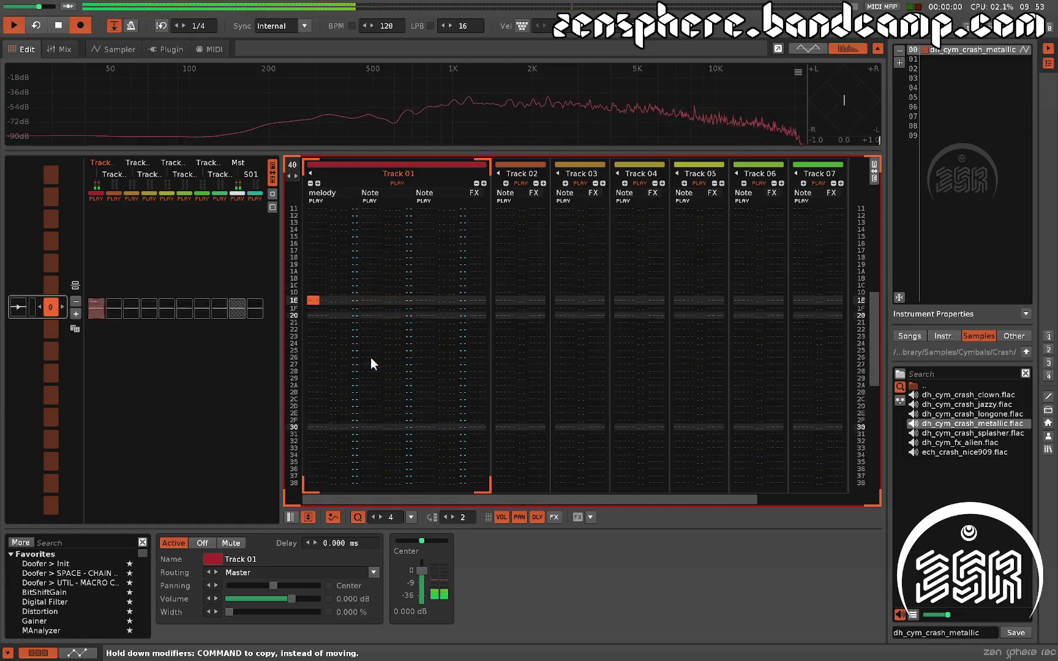
pyautogui.press('space')
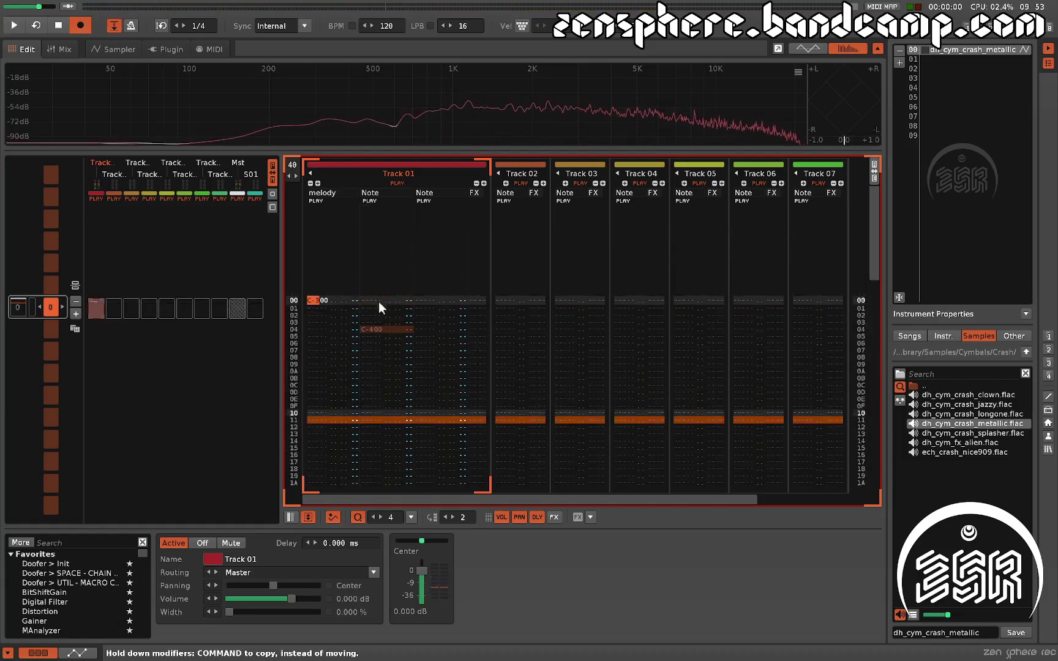
pyautogui.moveTo(371, 328); pyautogui.dragTo(331, 332)
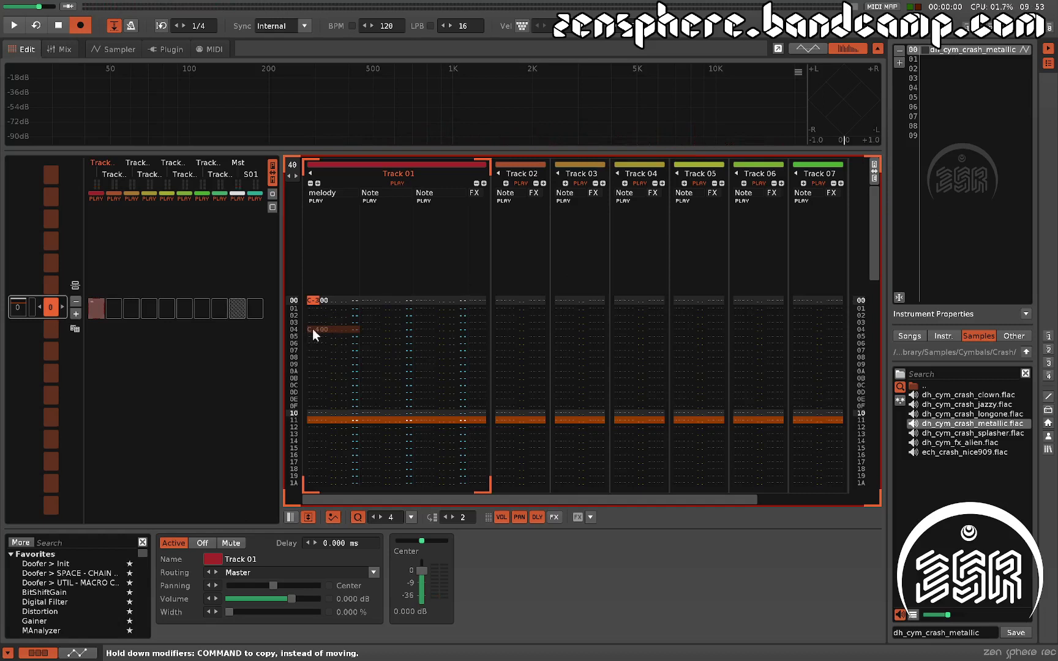
pyautogui.moveTo(314, 328); pyautogui.dragTo(363, 331)
# Step: Add a second effect column to Track 01 and place the cursor on line 00 of the first effect column
pyautogui.click(485, 183)
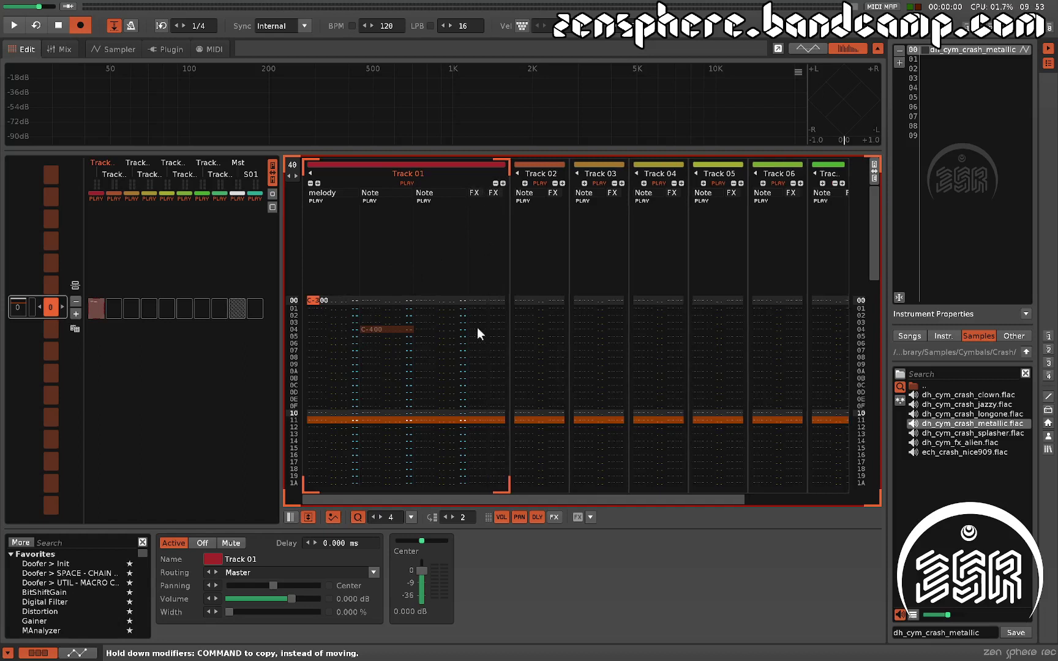
pyautogui.click(476, 301)
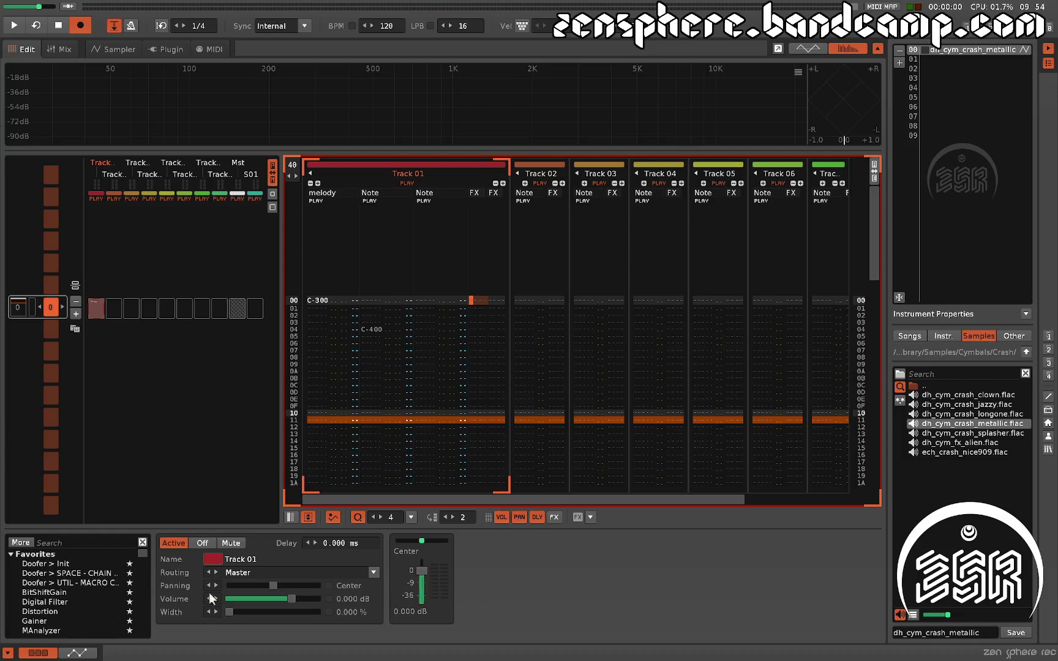
# Step: Add a Distortion device to Track 01 and record its Drive as pattern commands at 34.711 % on line 00 and 77.686 % on line 06
pyautogui.doubleClick(47, 609)
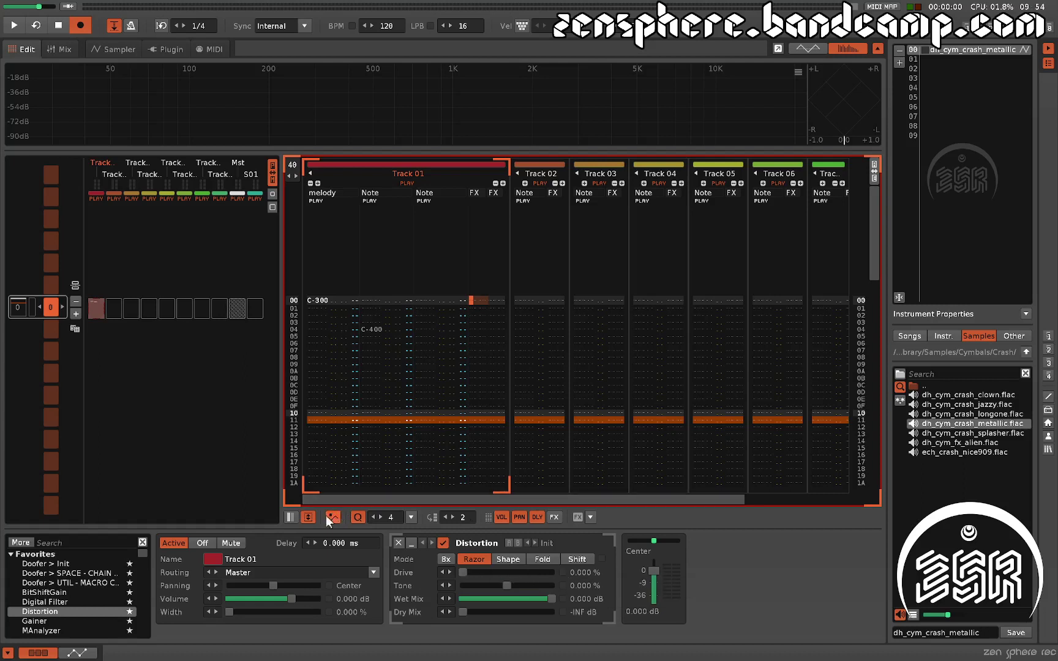
pyautogui.moveTo(463, 572); pyautogui.dragTo(494, 568)
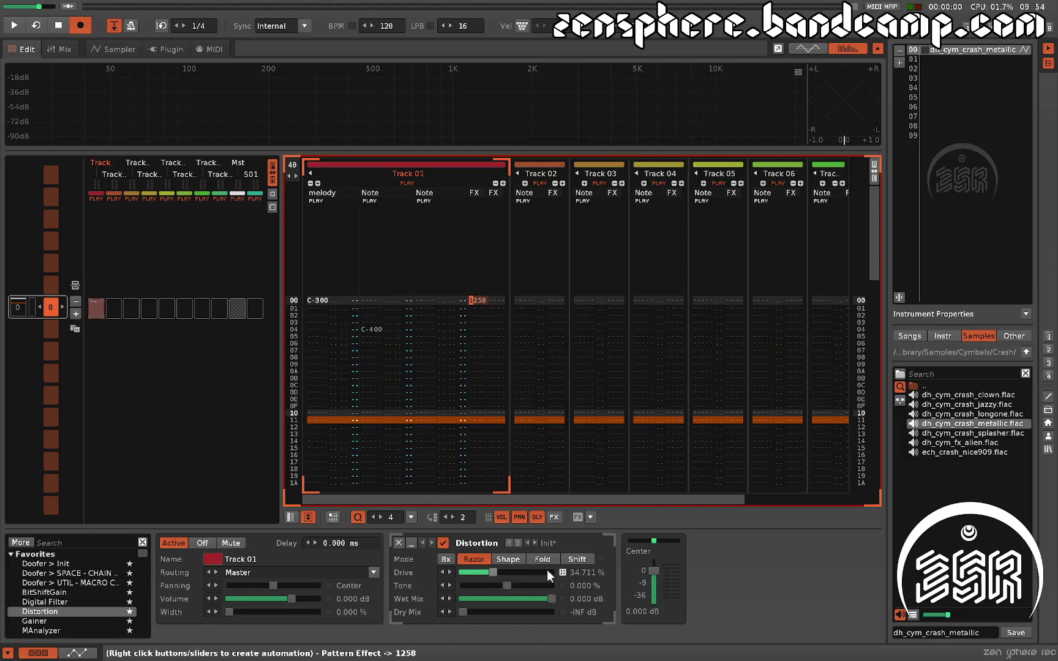
pyautogui.scroll(-3, 477, 402)
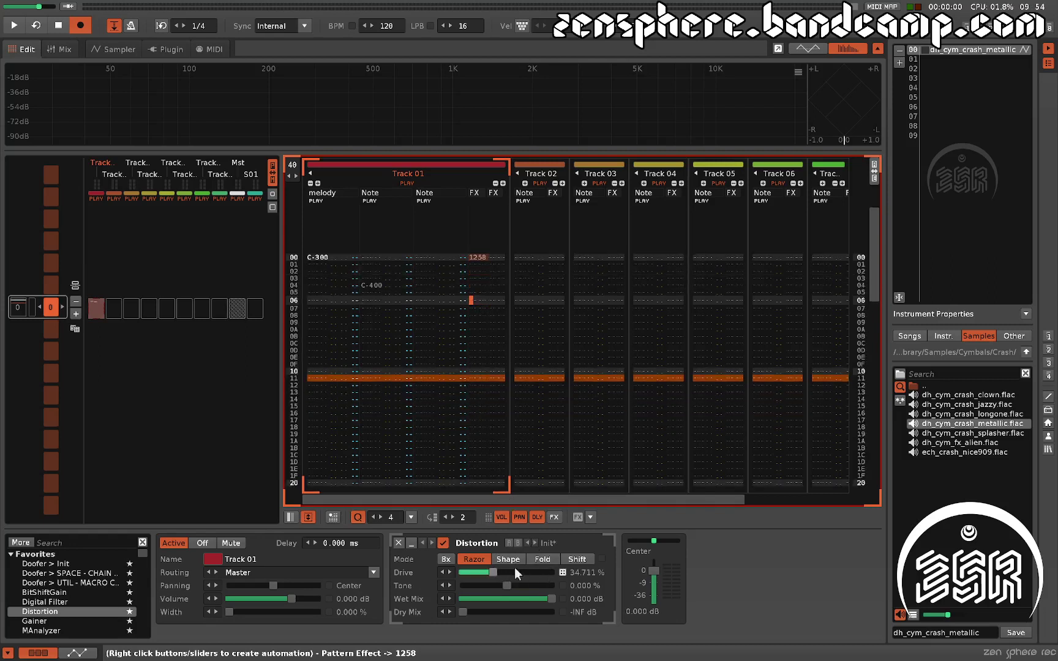
pyautogui.click(532, 572)
pyautogui.scroll(3, 488, 305)
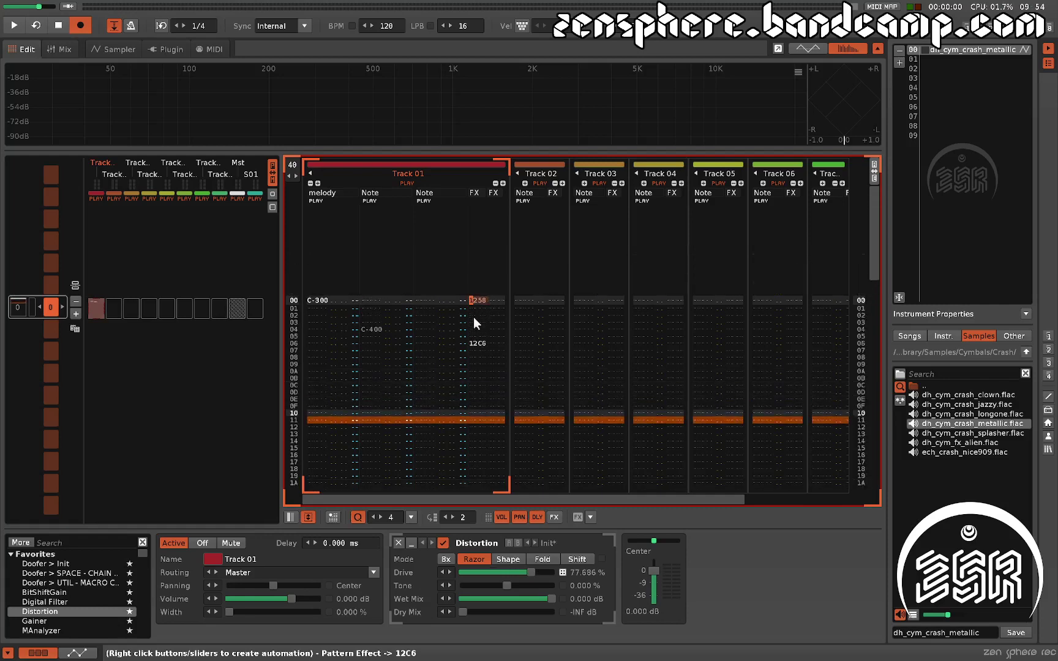
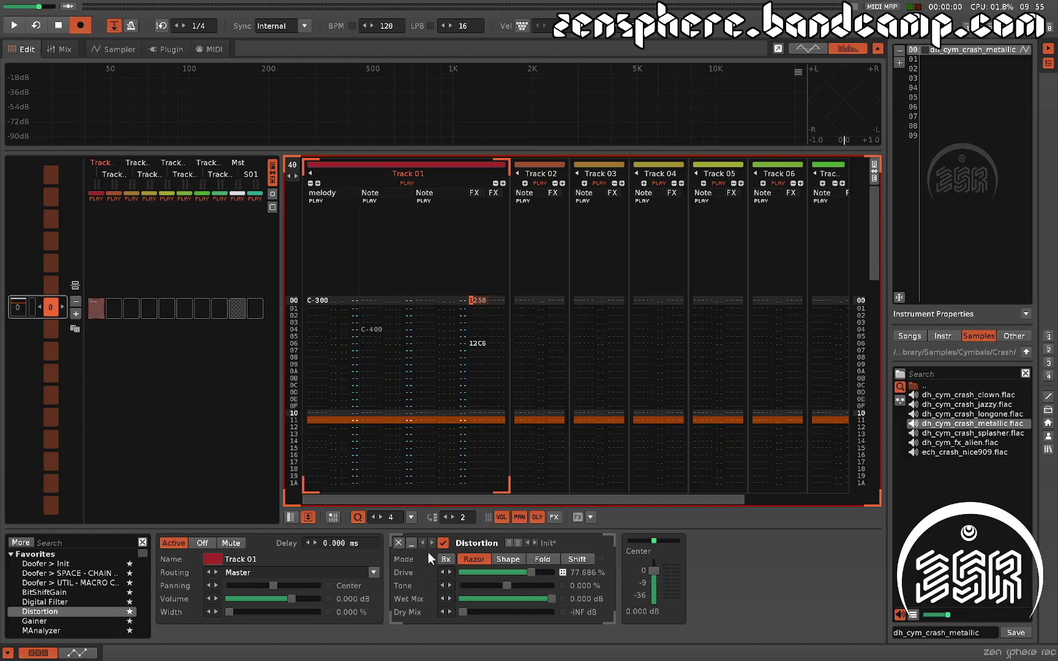
# Step: Delete the Drive commands on lines 00 and 06 of Track 01's first effect column and return the cursor to line 00
pyautogui.press('Delete')
pyautogui.press('Delete')
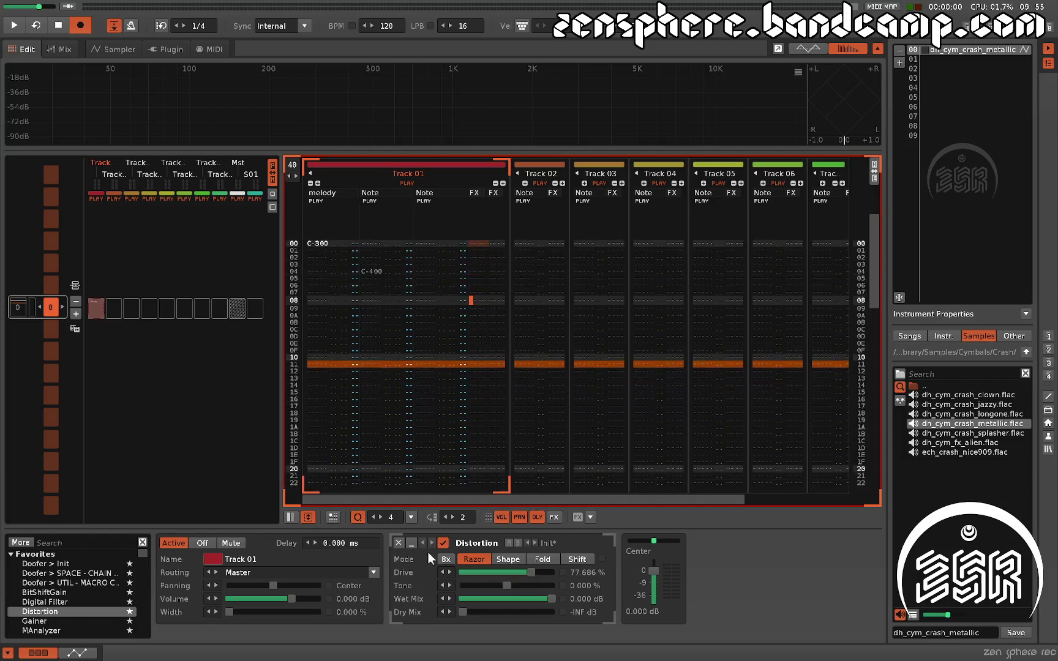
pyautogui.press('Up')
pyautogui.press('Up')
pyautogui.press('Up')
pyautogui.press('Up')
pyautogui.press('Up')
pyautogui.press('Up')
pyautogui.press('Up')
pyautogui.press('Up')
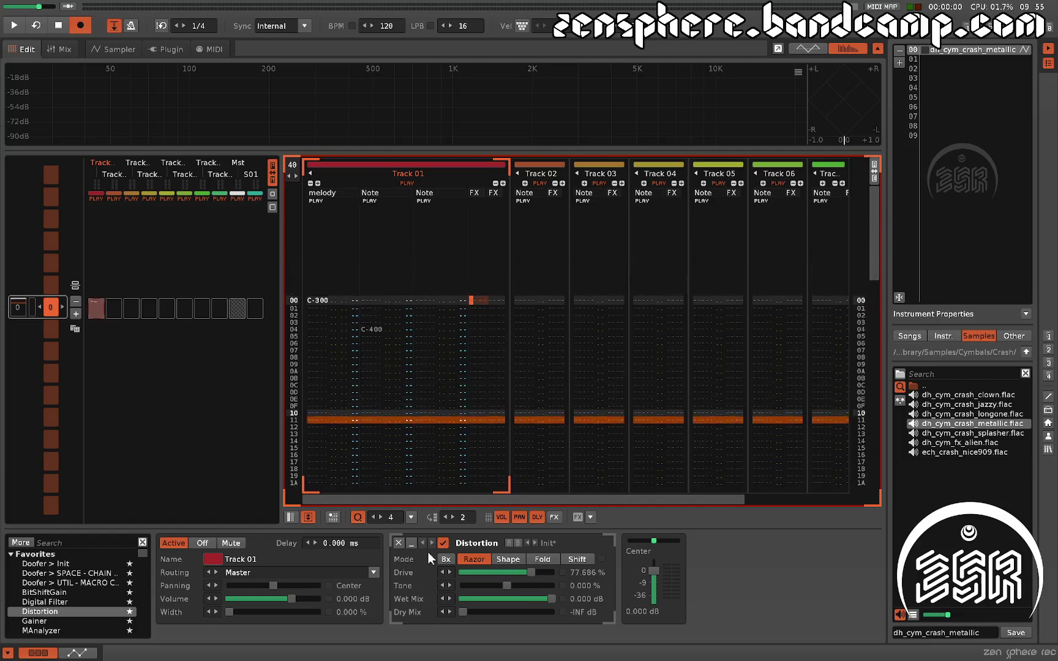
# Step: Enter reverse-playback command B00 on line 00 of Track 01's first effect column and on line 04 of its second effect column
pyautogui.press('Right')
pyautogui.write('b00')
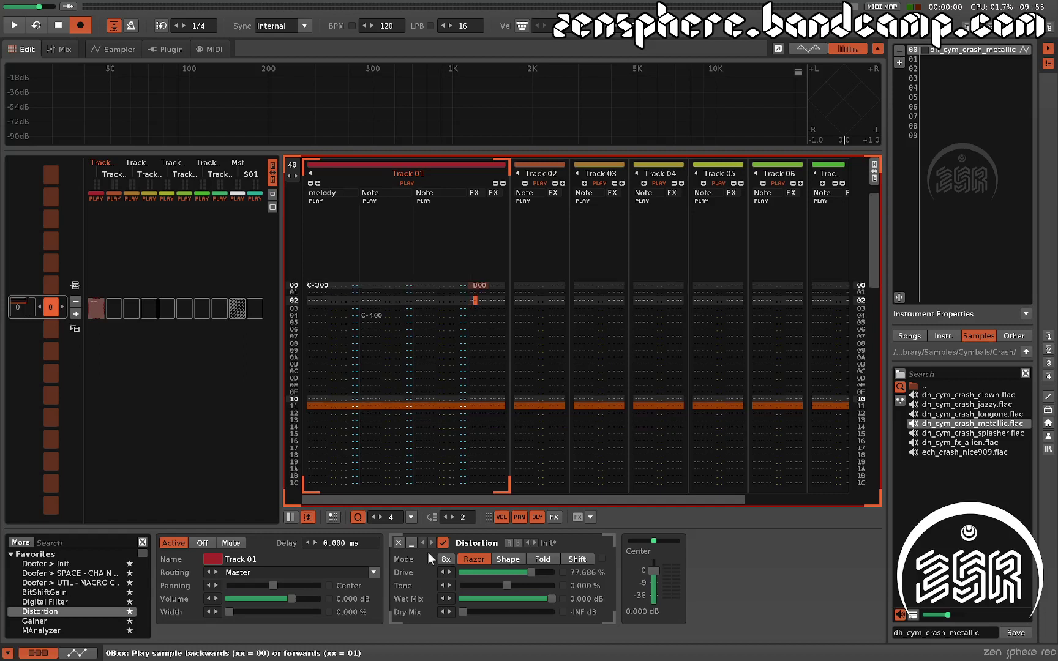
pyautogui.press('Down')
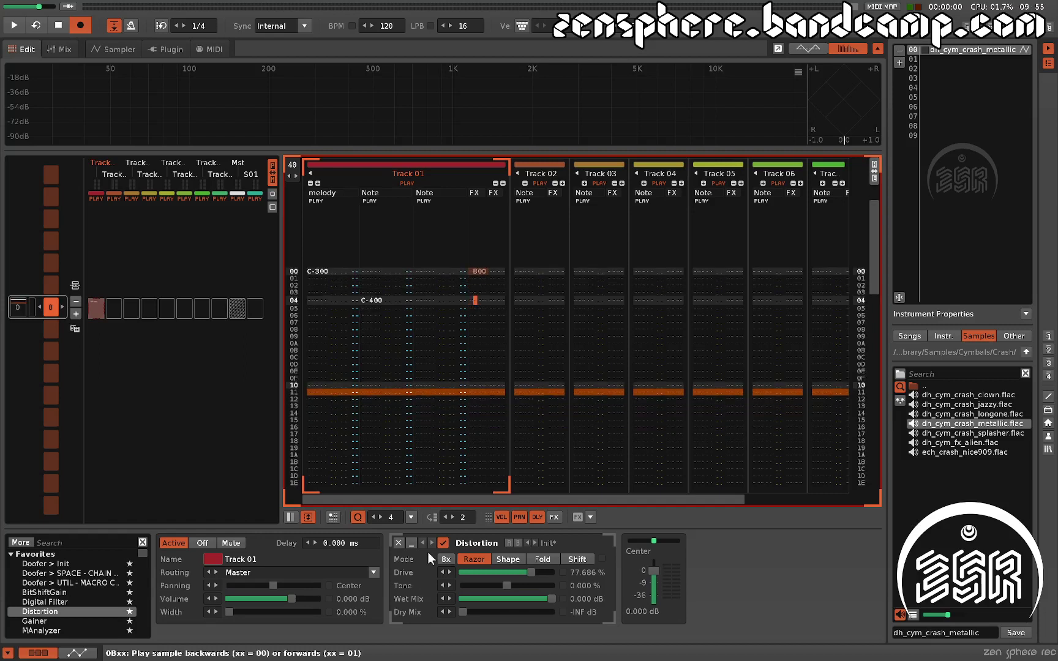
pyautogui.press('Right')
pyautogui.press('Right')
pyautogui.write('b00')
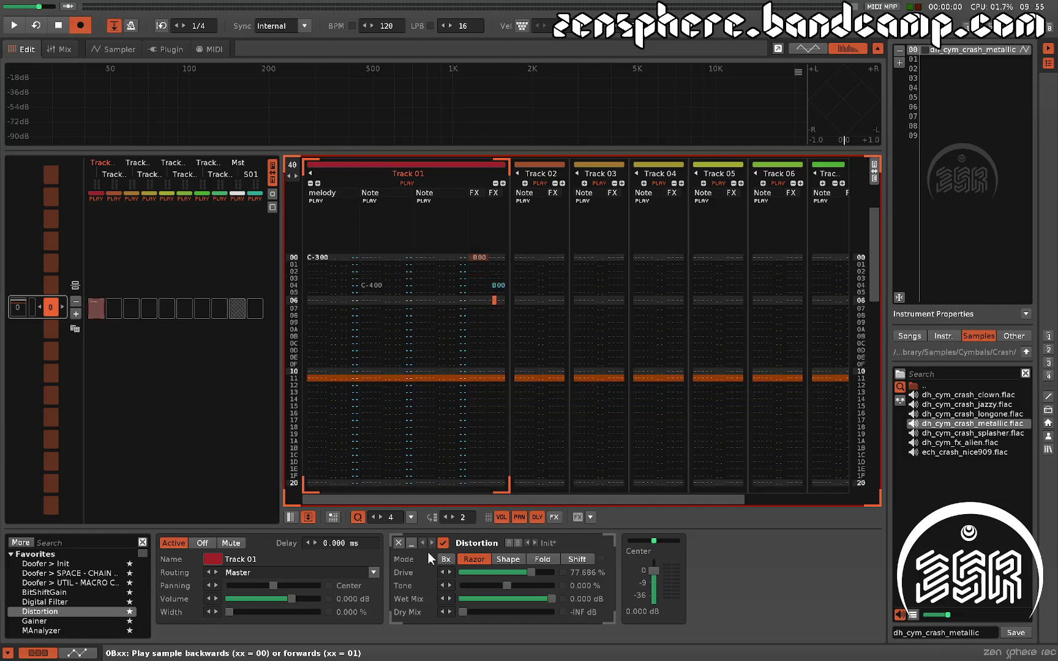
# Step: Play the pattern from line 00 to hear the two B00 commands, and stop playback
pyautogui.press('Up')
pyautogui.press('Up')
pyautogui.press('Up')
pyautogui.press('Up')
pyautogui.press('Up')
pyautogui.press('Up')
pyautogui.press('Up')
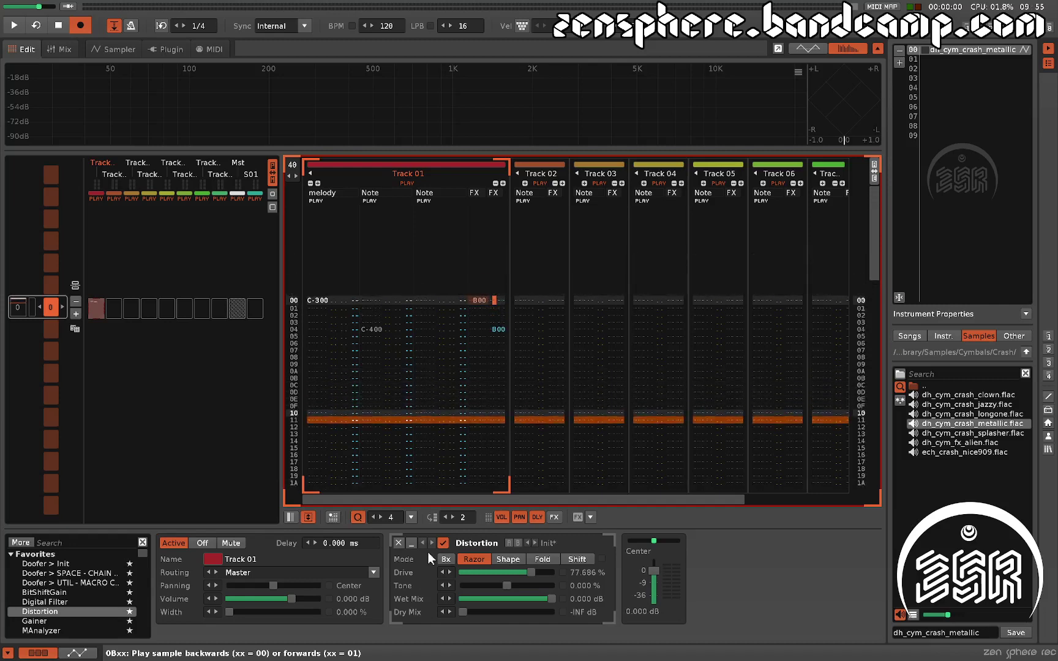
pyautogui.press('space')
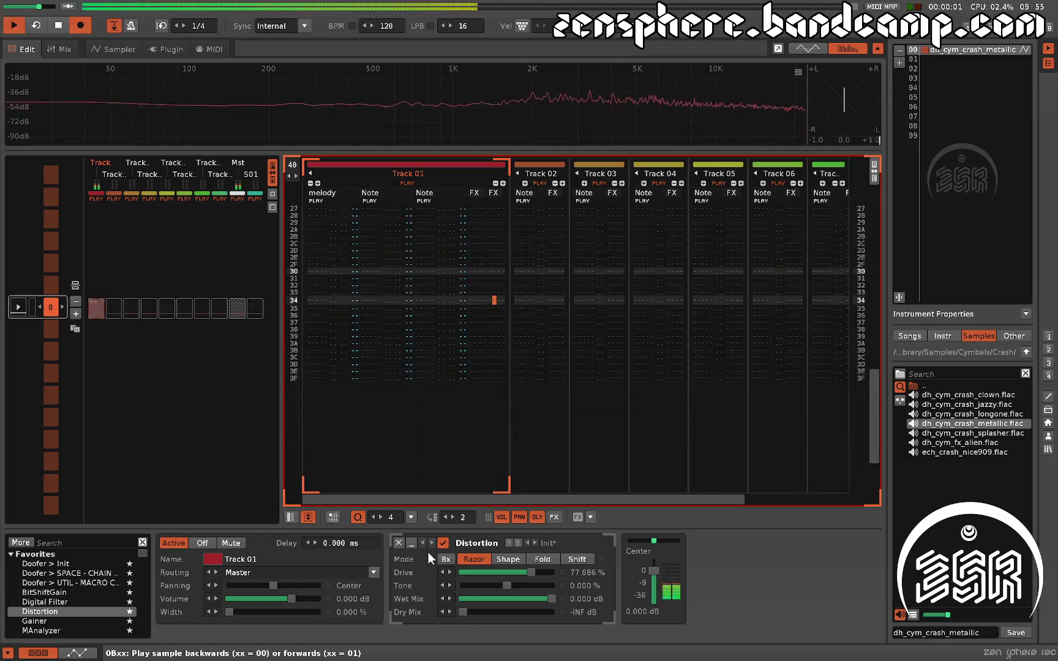
pyautogui.press('space')
# Step: Enter command B10 on line 09 of Track 01's first effect column
pyautogui.press('Home')
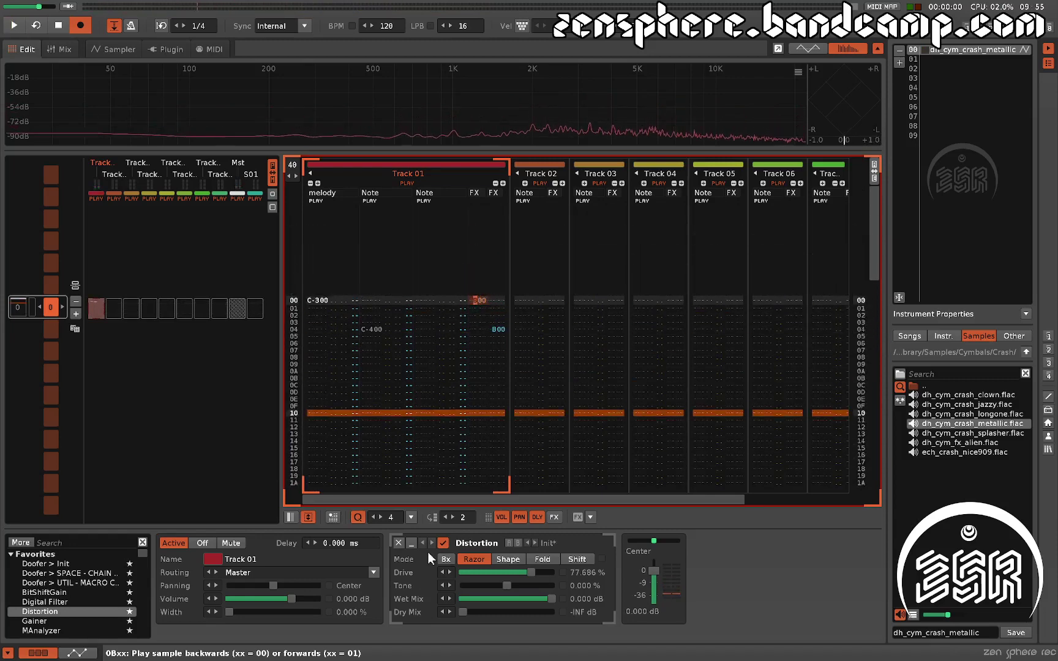
pyautogui.press('Down')
pyautogui.press('Down')
pyautogui.press('Down')
pyautogui.press('Down')
pyautogui.press('Down')
pyautogui.press('Down')
pyautogui.press('Down')
pyautogui.press('Down')
pyautogui.press('Down')
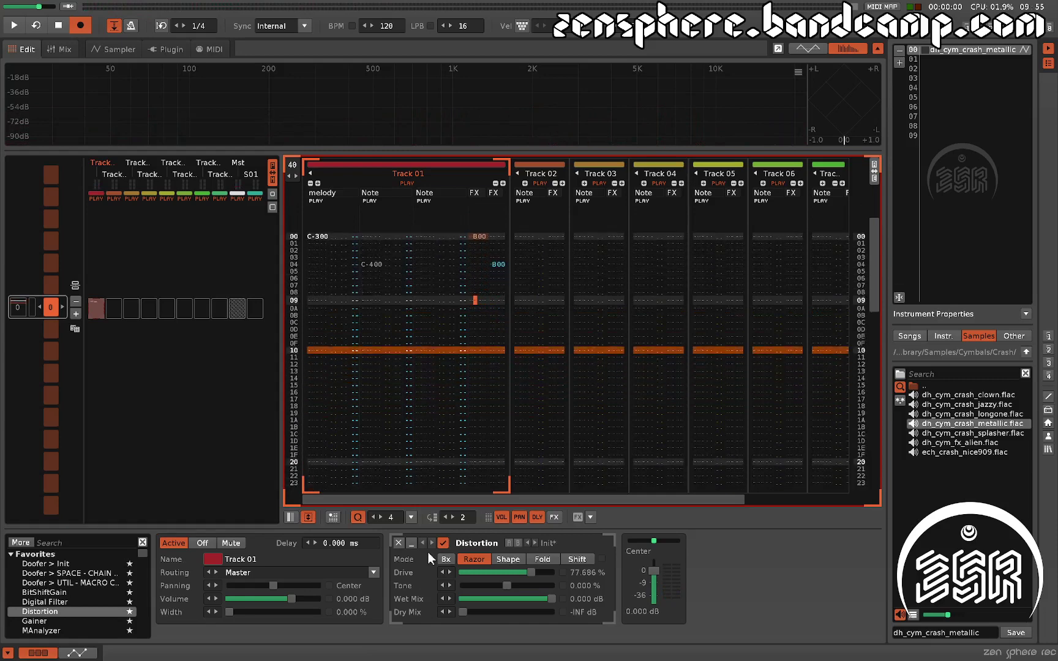
pyautogui.write('B1')
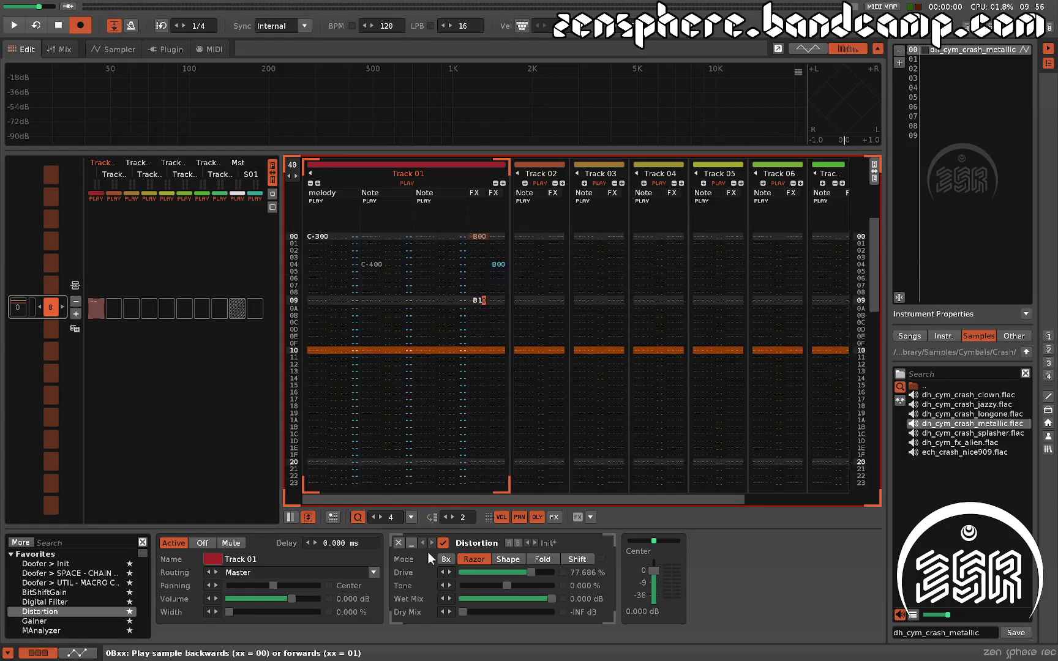
pyautogui.write('0')
pyautogui.press('Down')
pyautogui.press('Down')
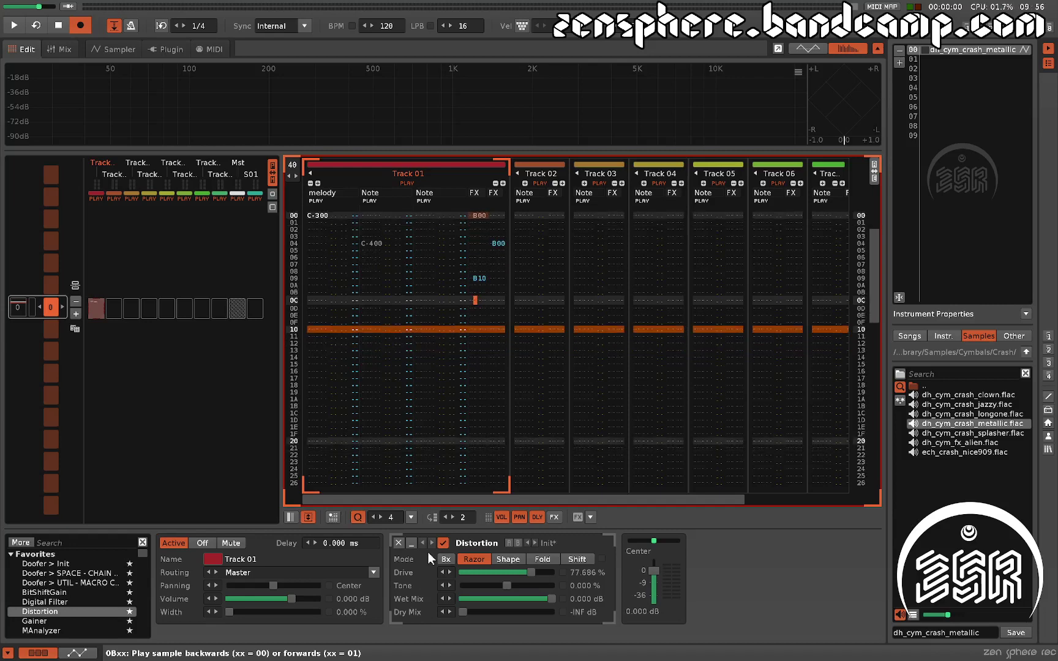
# Step: Play the pattern with the B10 command, stop it, and place the cursor on line 0A
pyautogui.press('space')
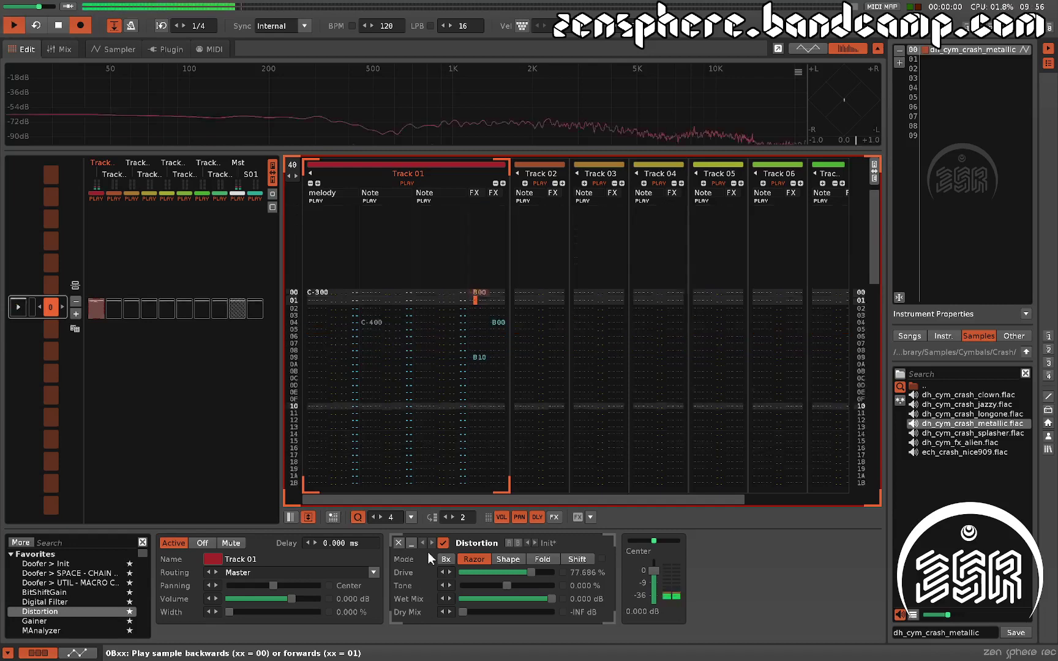
pyautogui.press('space')
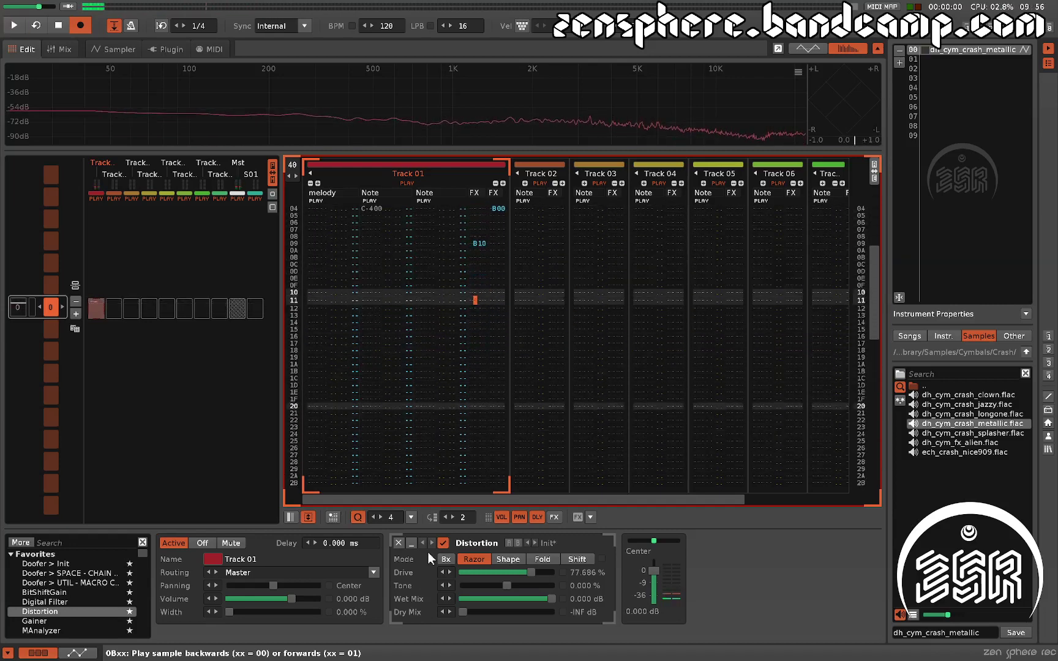
pyautogui.press('Up')
pyautogui.press('Up')
pyautogui.press('Up')
pyautogui.press('Up')
pyautogui.press('Up')
pyautogui.press('Up')
pyautogui.press('Up')
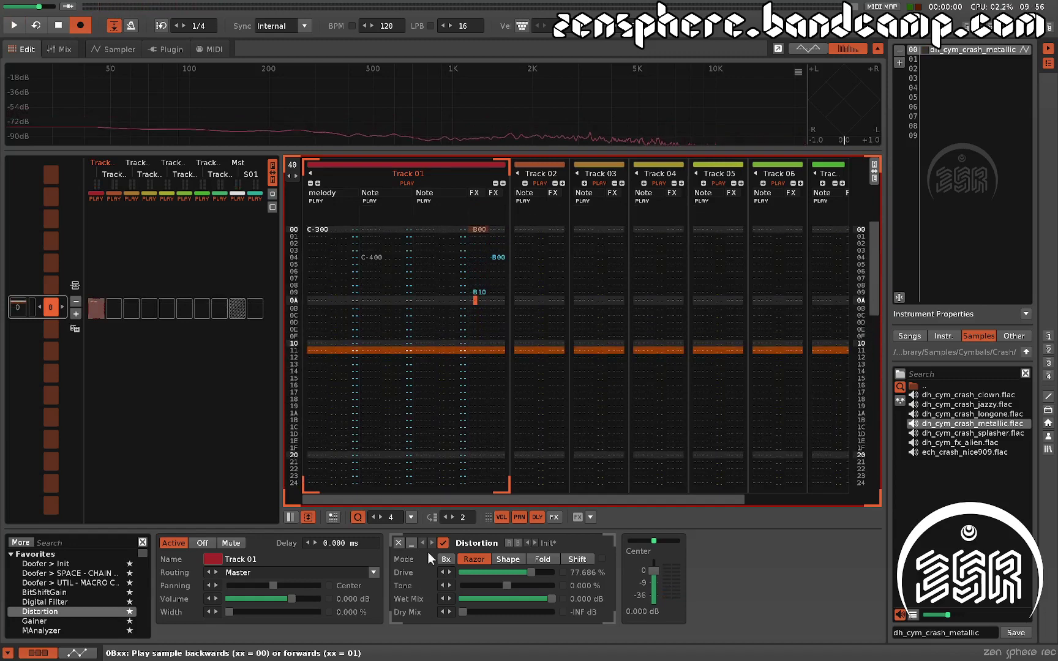
# Step: Audition the crash sample and play the pattern in the sampler's waveform view, ending playback back in the pattern editor
pyautogui.press('F6')
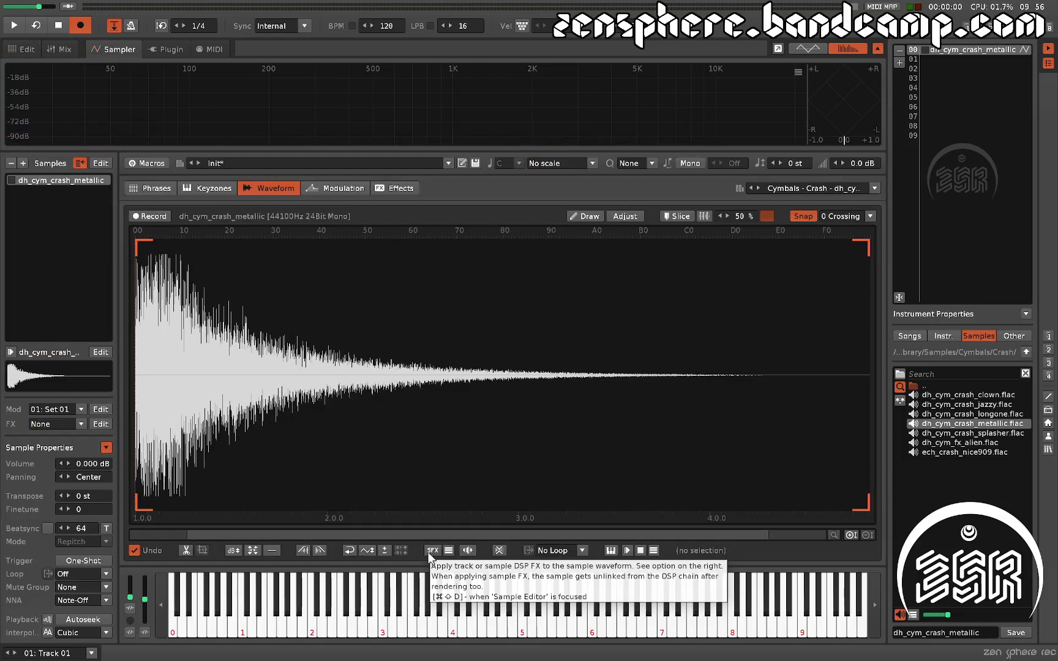
pyautogui.press('z')
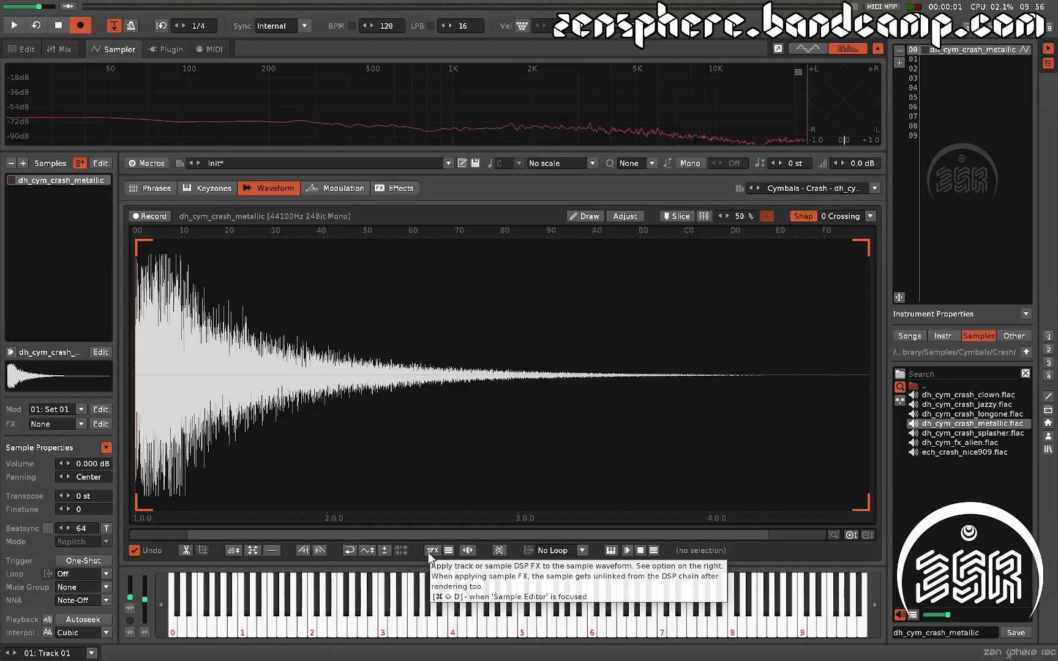
pyautogui.press('z')
pyautogui.press('space')
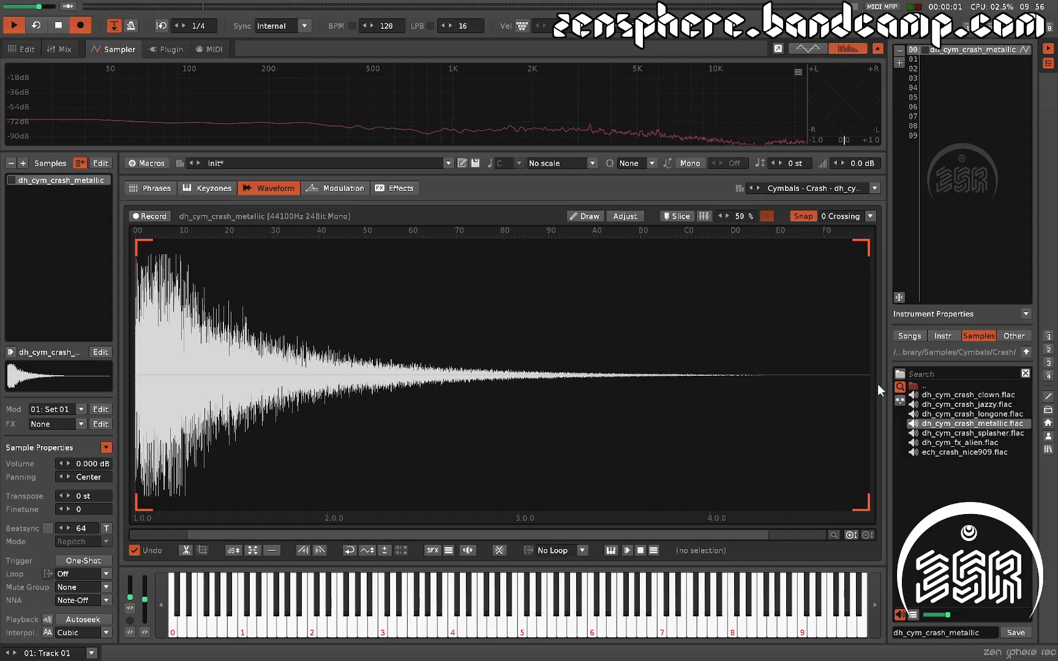
pyautogui.press('F1')
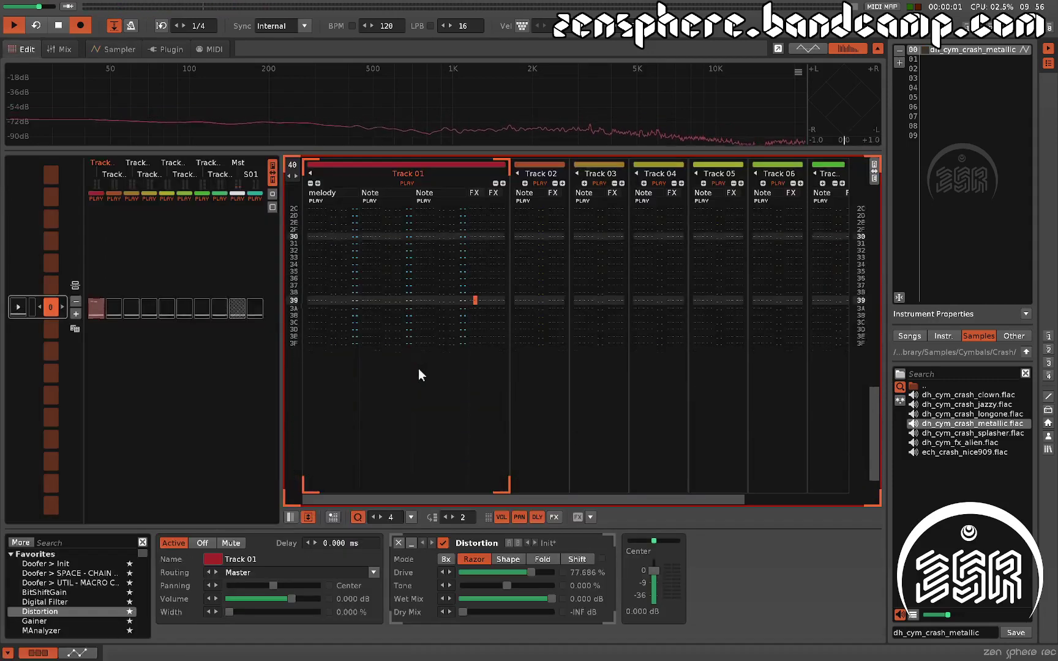
pyautogui.press('space')
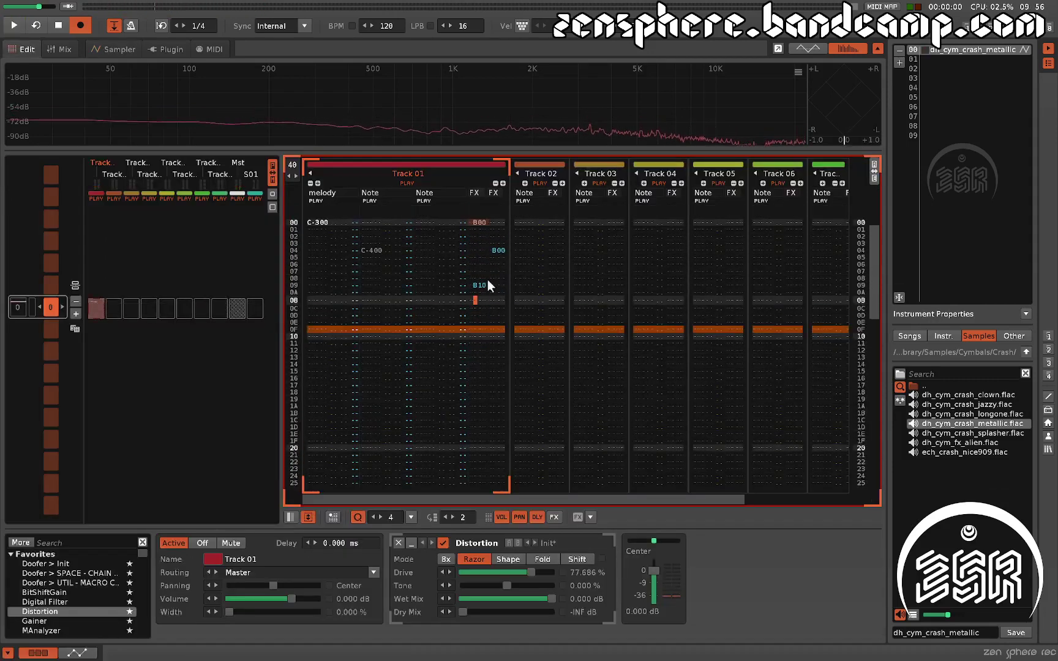
# Step: Enter commands B00 on line 13, B10 on line 1E and B00 on line 2A of Track 01's first effect column
pyautogui.scroll(-8, 477, 351)
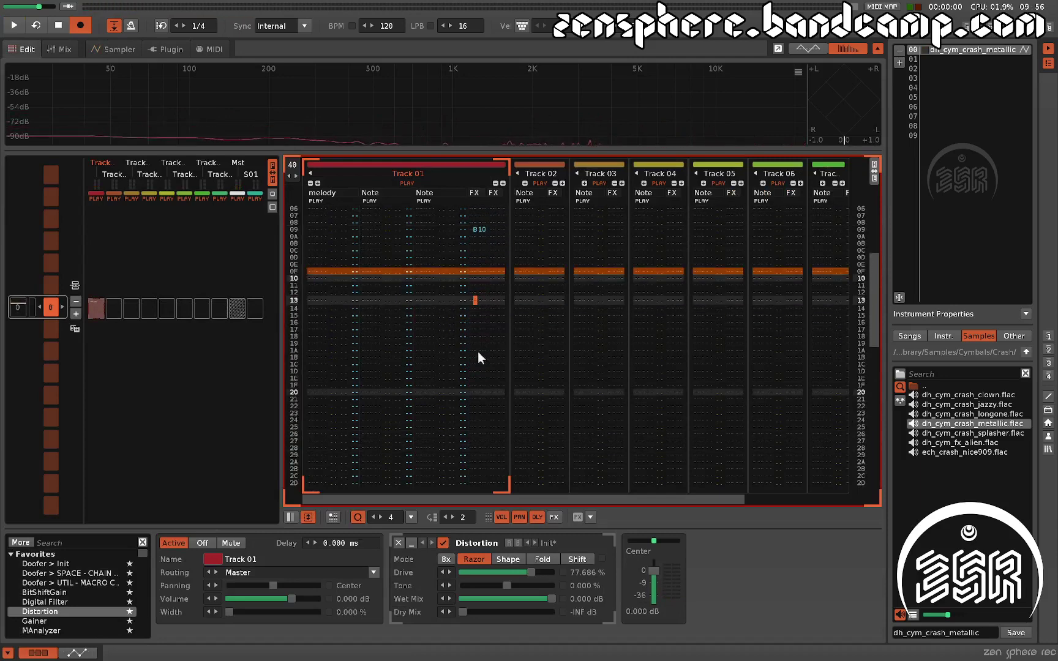
pyautogui.write('b00')
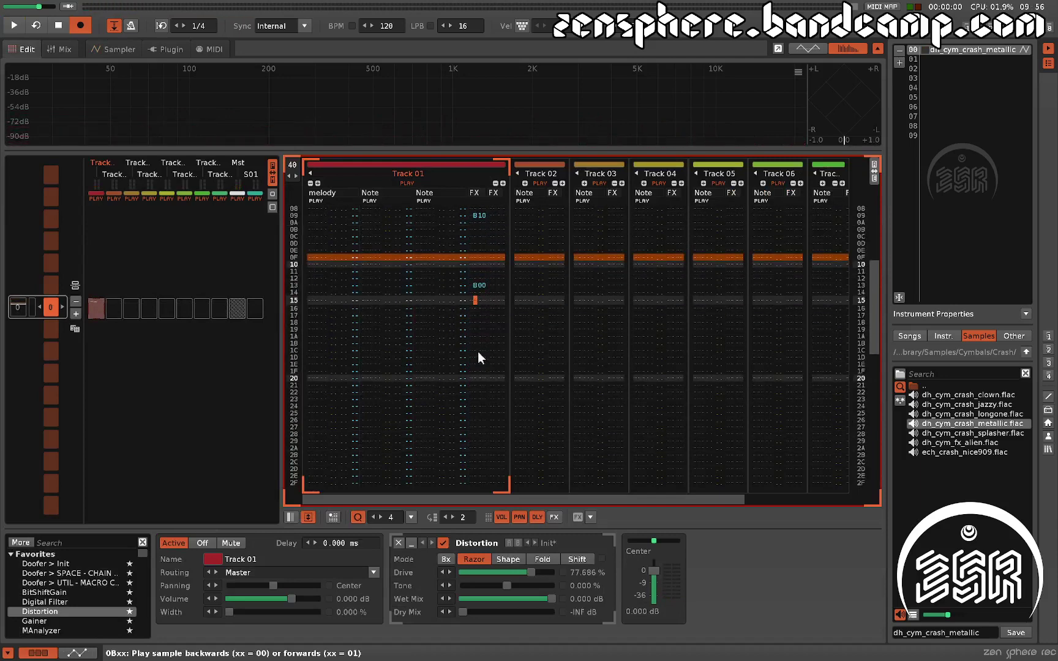
pyautogui.scroll(-9, 478, 358)
pyautogui.scroll(-2, 479, 357)
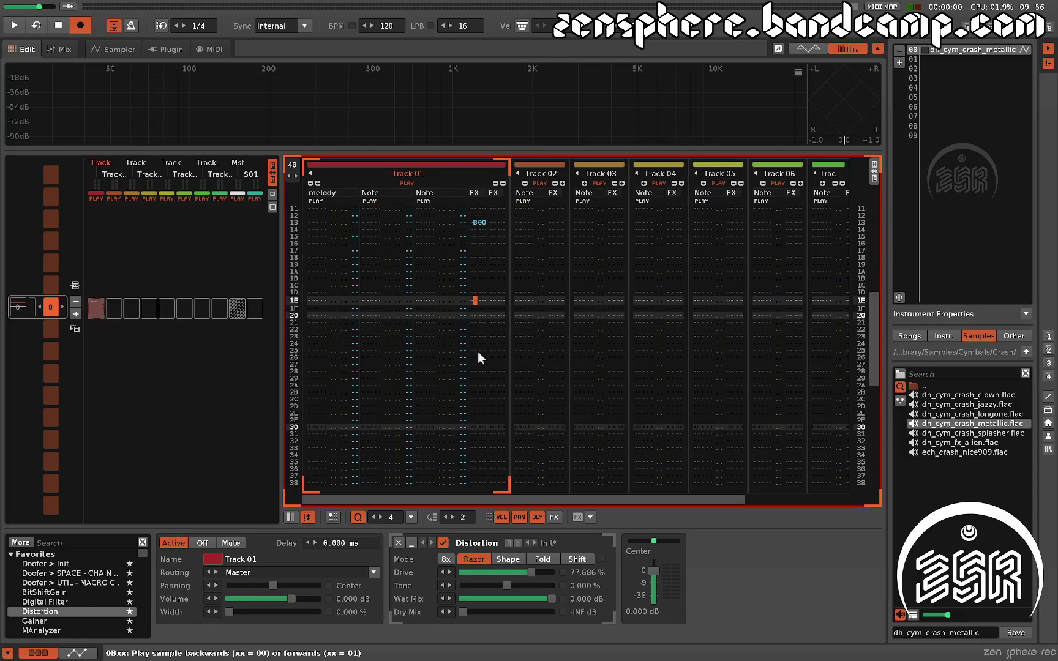
pyautogui.write('b10')
pyautogui.scroll(-5, 478, 352)
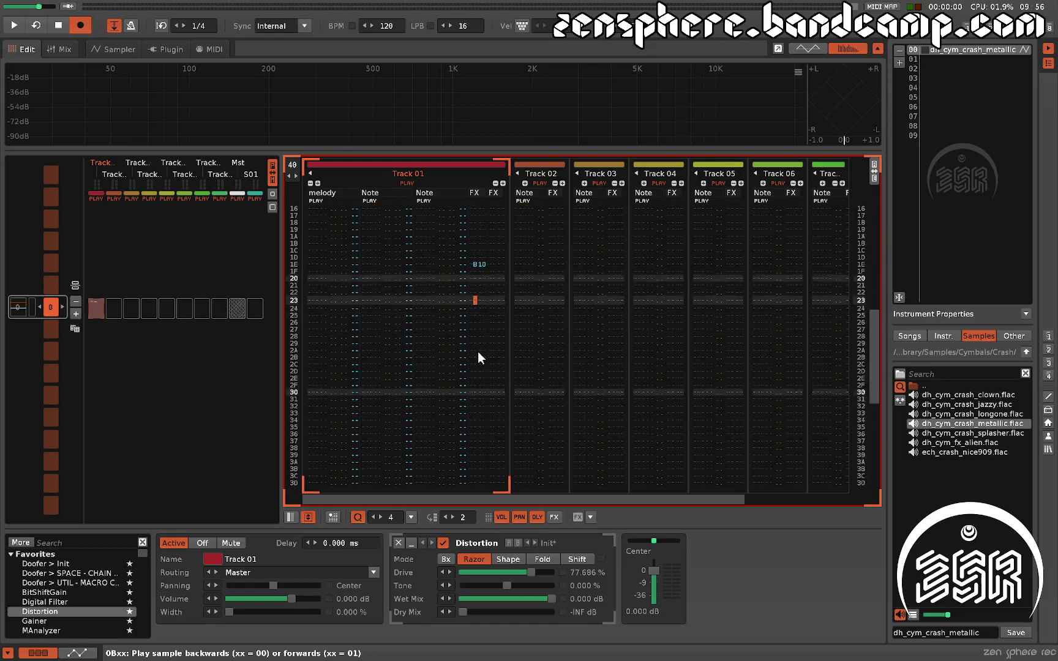
pyautogui.scroll(-7, 478, 358)
pyautogui.write('b00')
pyautogui.scroll(-2, 478, 358)
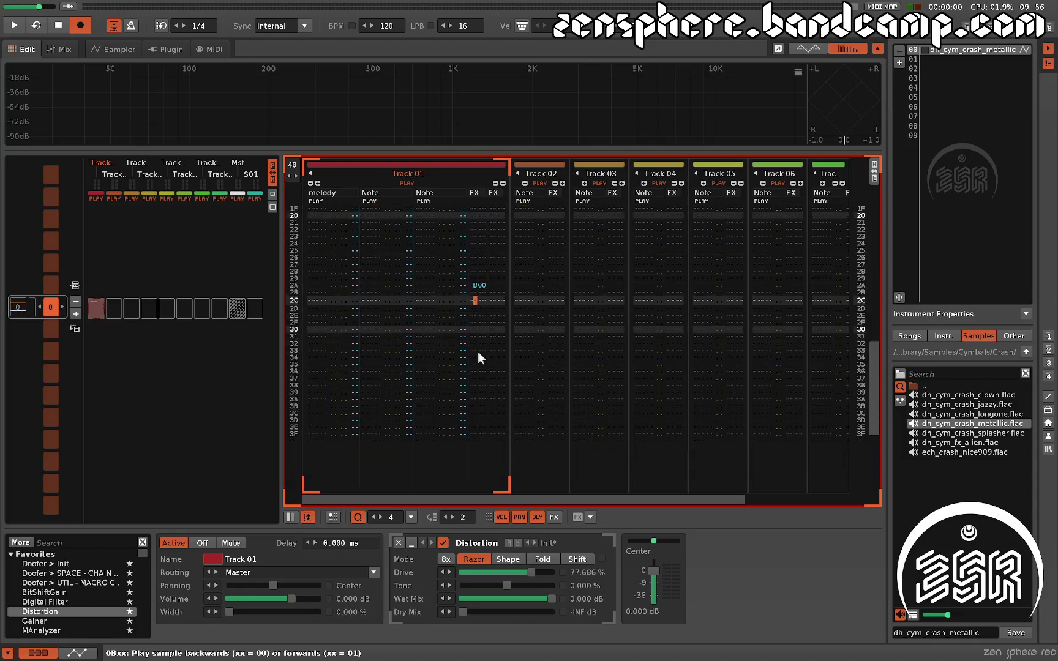
# Step: Play the pattern while viewing the sample's waveform, stop it, and return to the pattern editor
pyautogui.press('F3')
pyautogui.press('space')
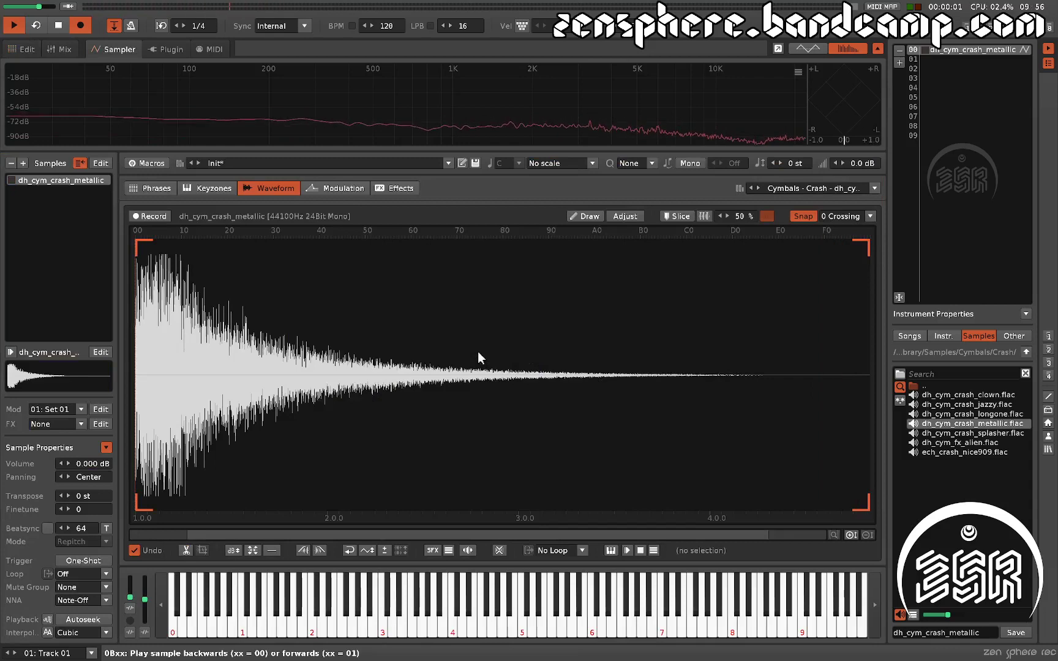
pyautogui.press('space')
pyautogui.press('F1')
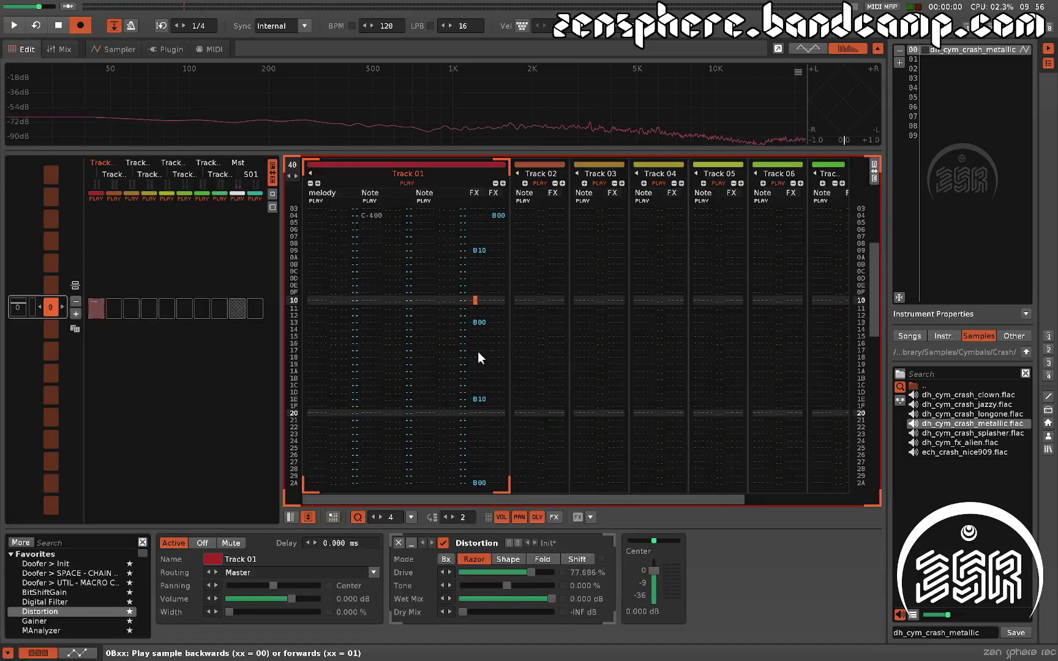
# Step: Move the B10 command from line 09 to line 10 and try moving the commands on lines 1E and 2A upward
pyautogui.scroll(8, 481, 297)
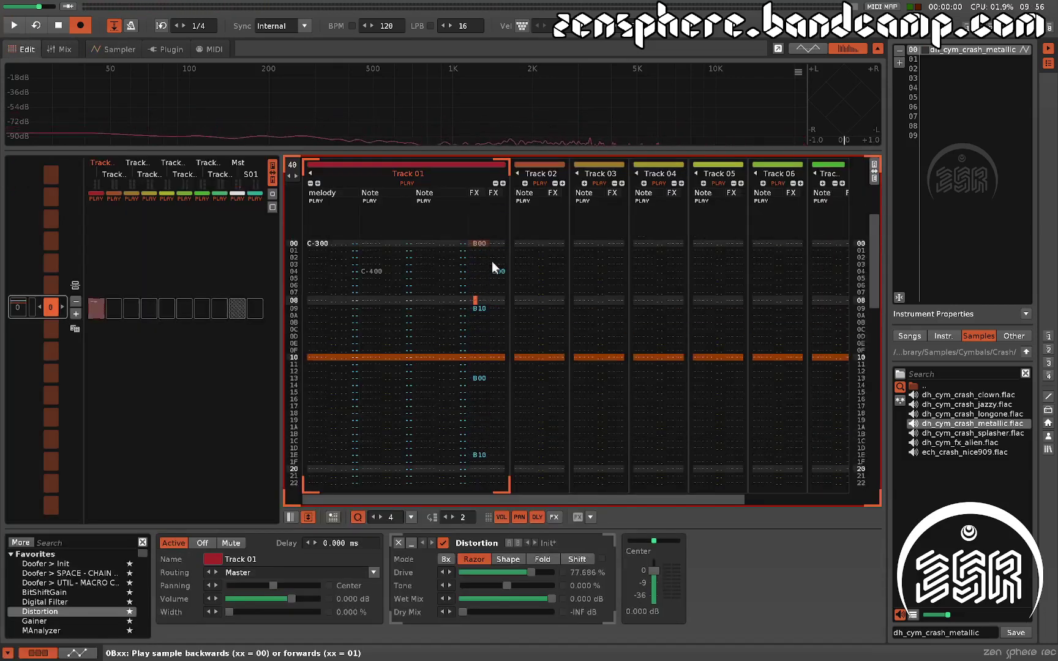
pyautogui.click(481, 308)
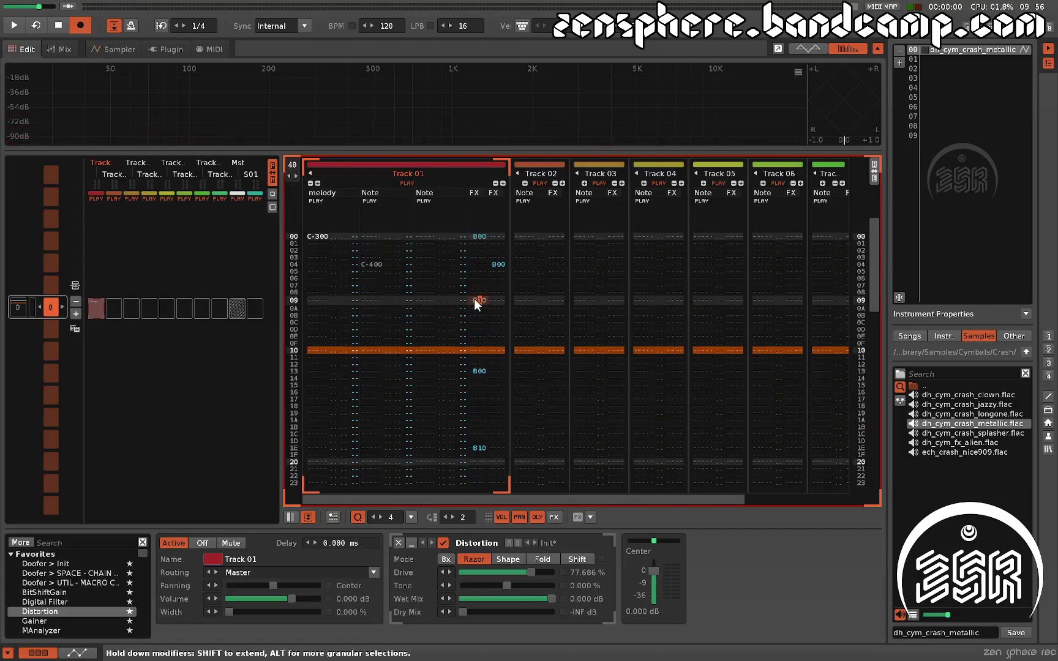
pyautogui.moveTo(475, 299); pyautogui.dragTo(477, 353)
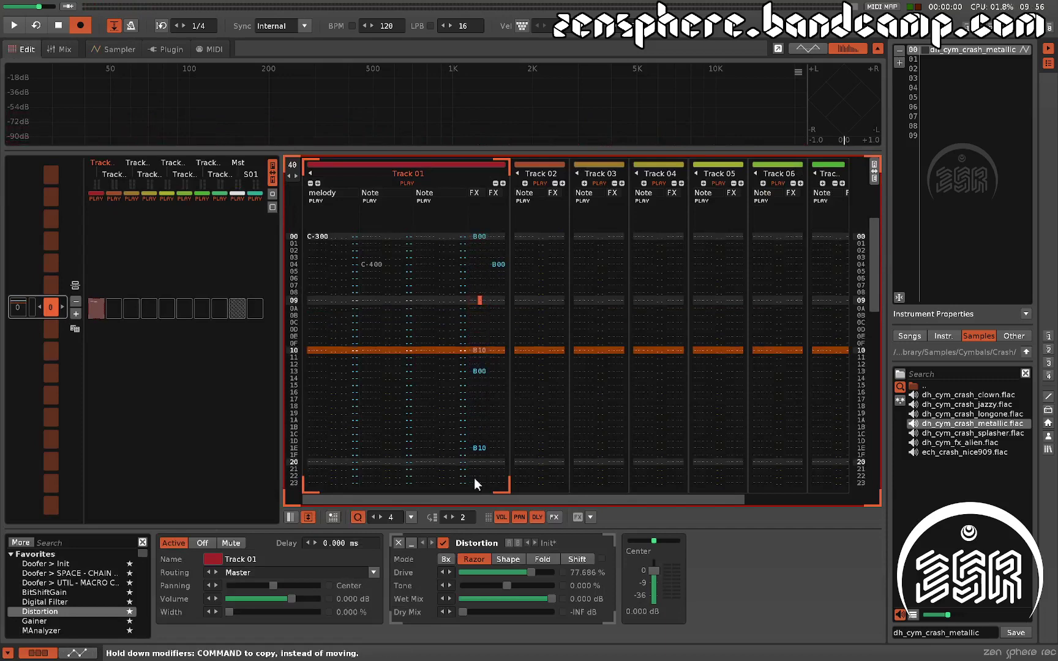
pyautogui.moveTo(475, 447)
pyautogui.mouseDown()
pyautogui.moveTo(482, 405)
pyautogui.moveTo(483, 428)
pyautogui.mouseUp()
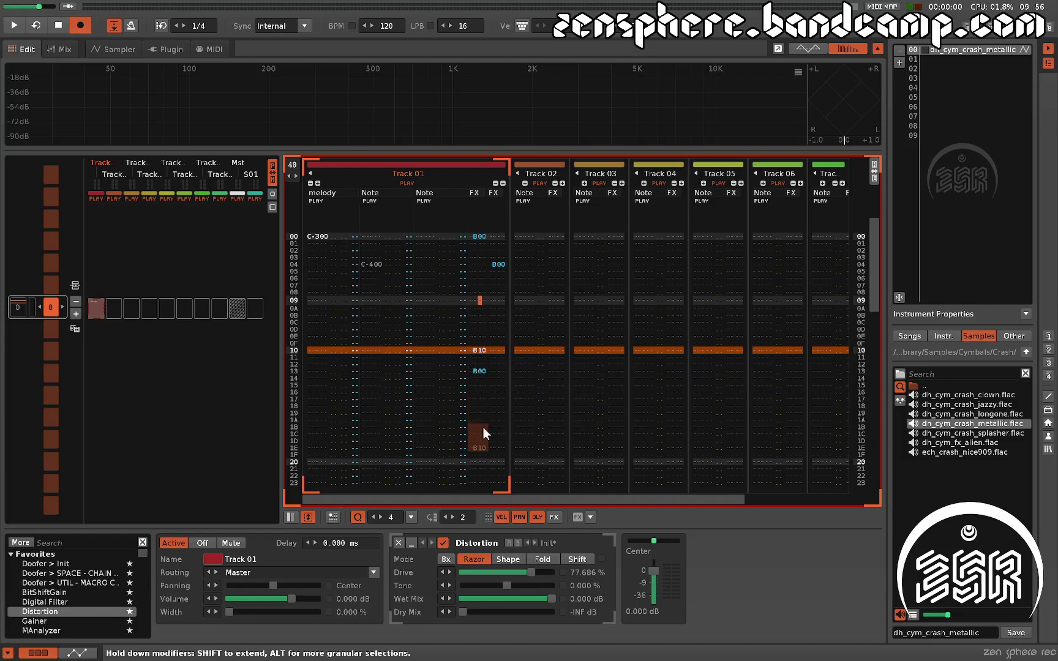
pyautogui.click(483, 447)
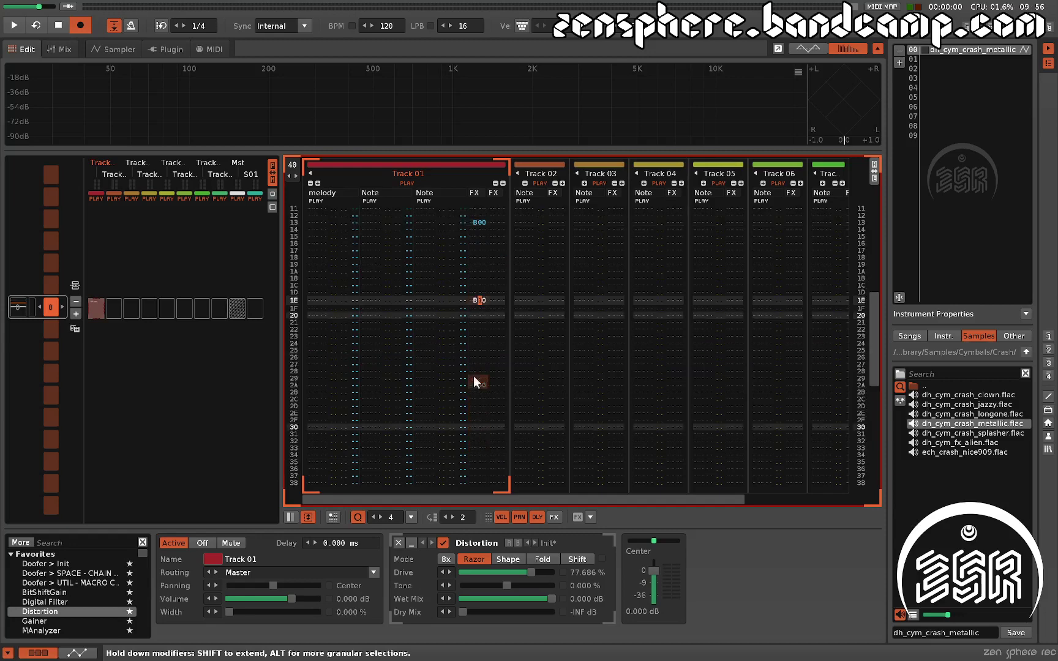
pyautogui.moveTo(474, 375); pyautogui.dragTo(474, 340)
# Step: Play the rearranged playback commands while viewing the crash sample's waveform, stop playback, and return to the pattern editor
pyautogui.press('F4')
pyautogui.press('space')
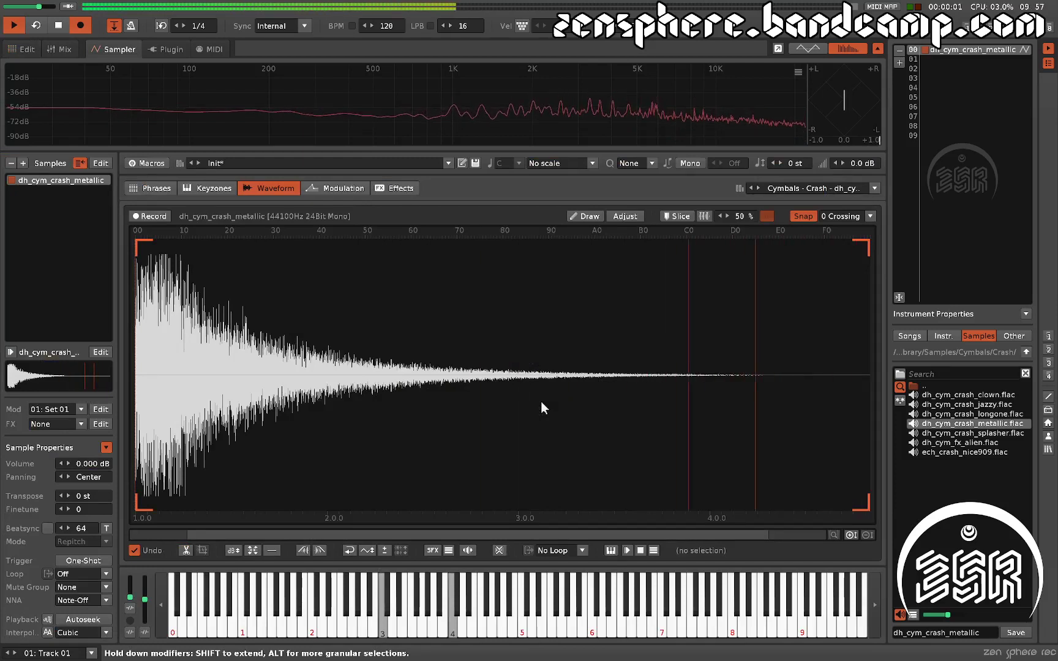
pyautogui.press('space')
pyautogui.press('F3')
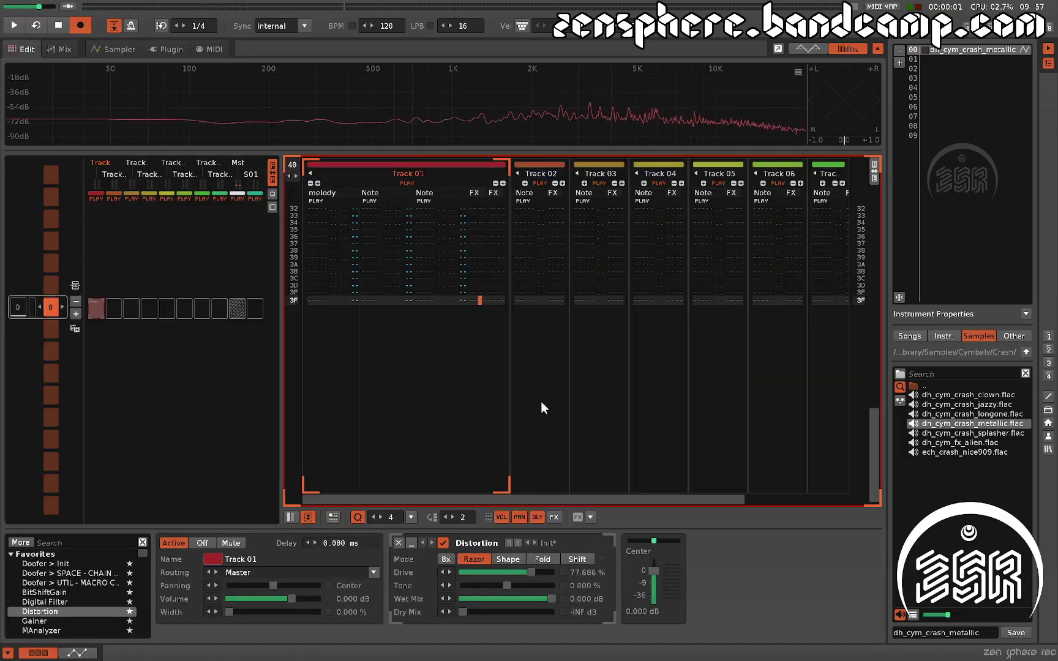
# Step: Rename Track 01 to "crash"
pyautogui.scroll(8, 449, 397)
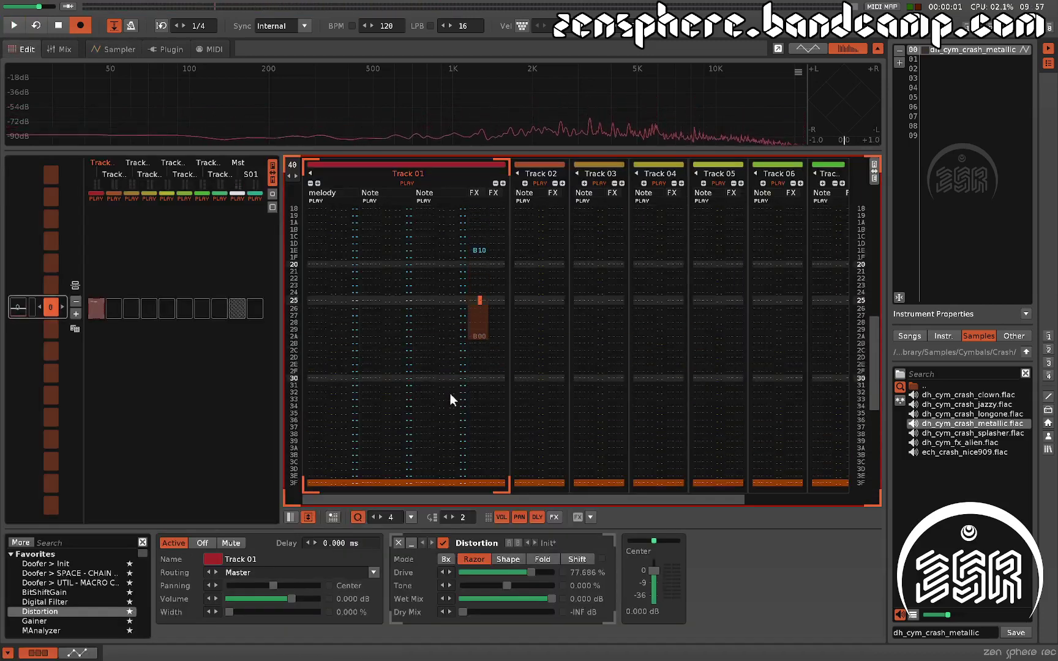
pyautogui.scroll(7, 451, 396)
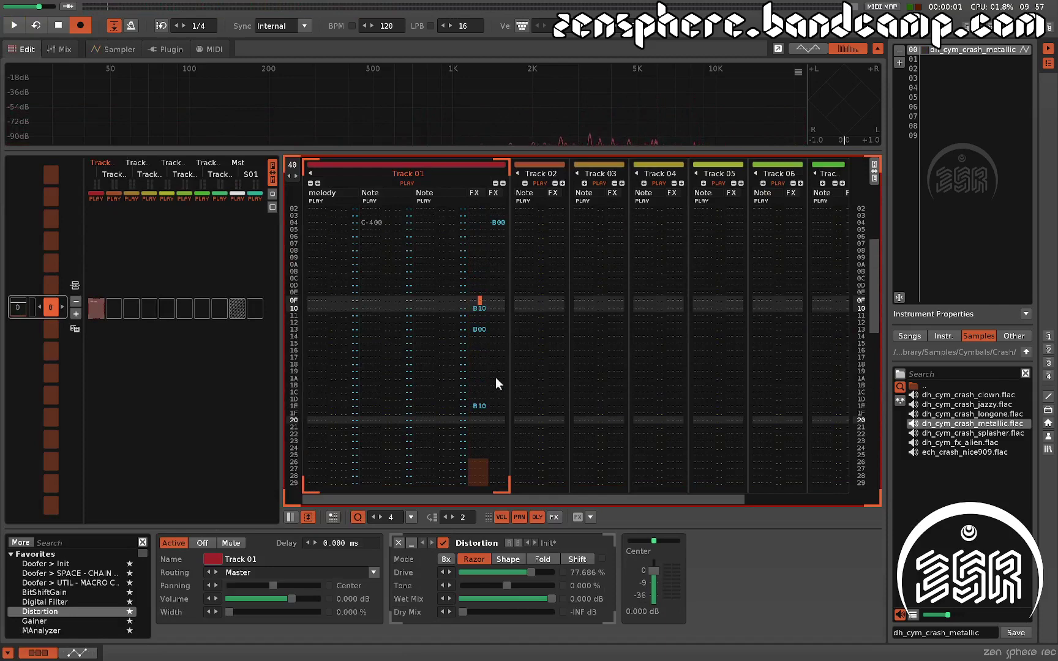
pyautogui.scroll(3, 495, 377)
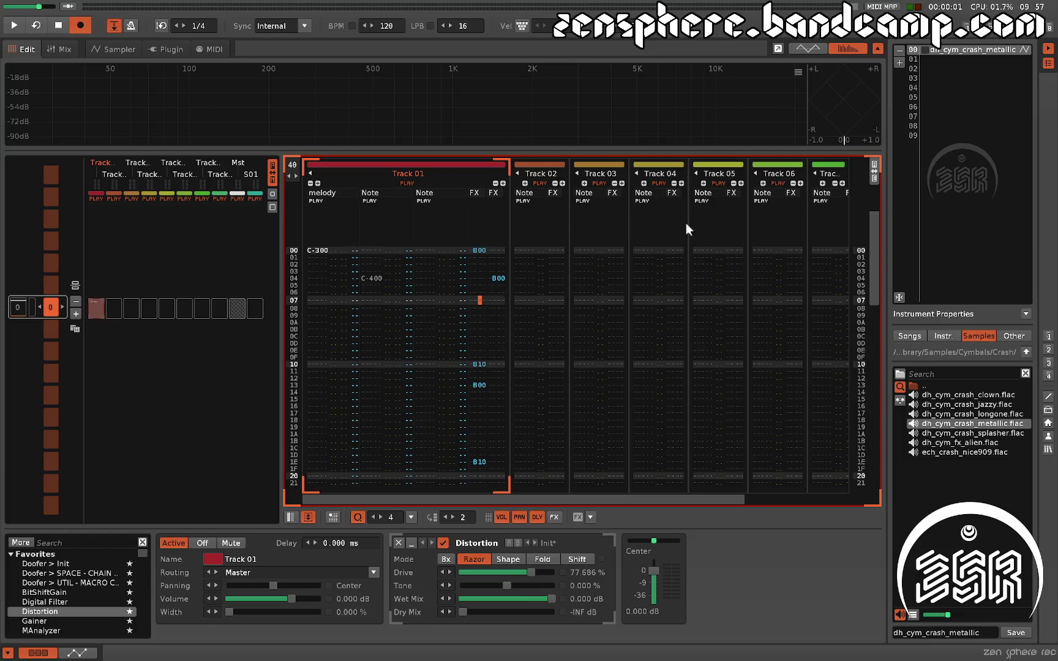
pyautogui.doubleClick(404, 173)
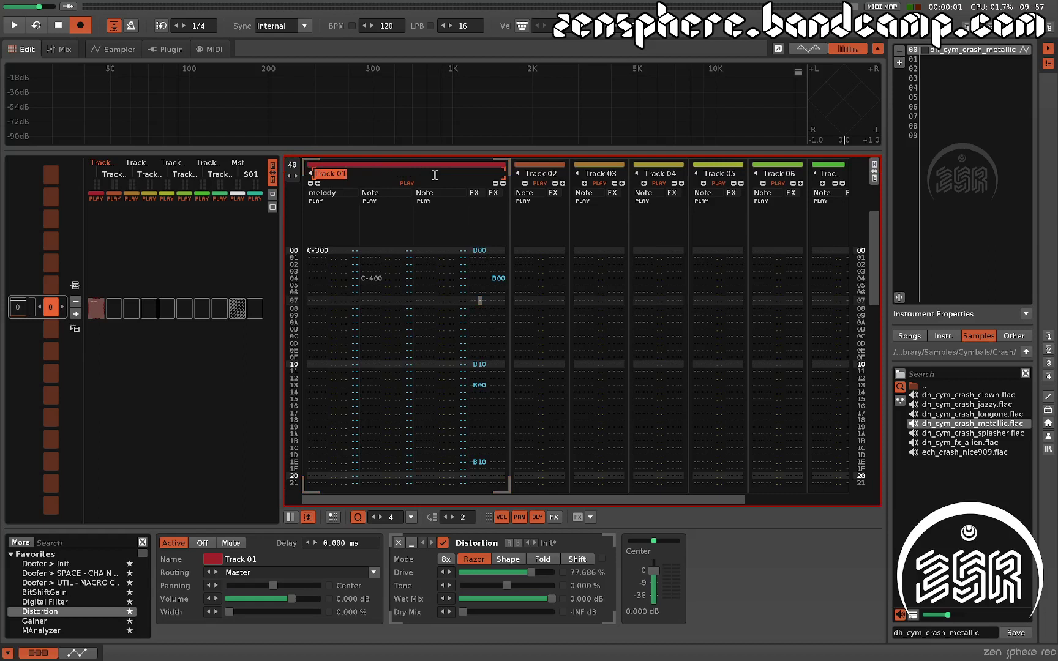
pyautogui.write('crash')
pyautogui.press('Return')
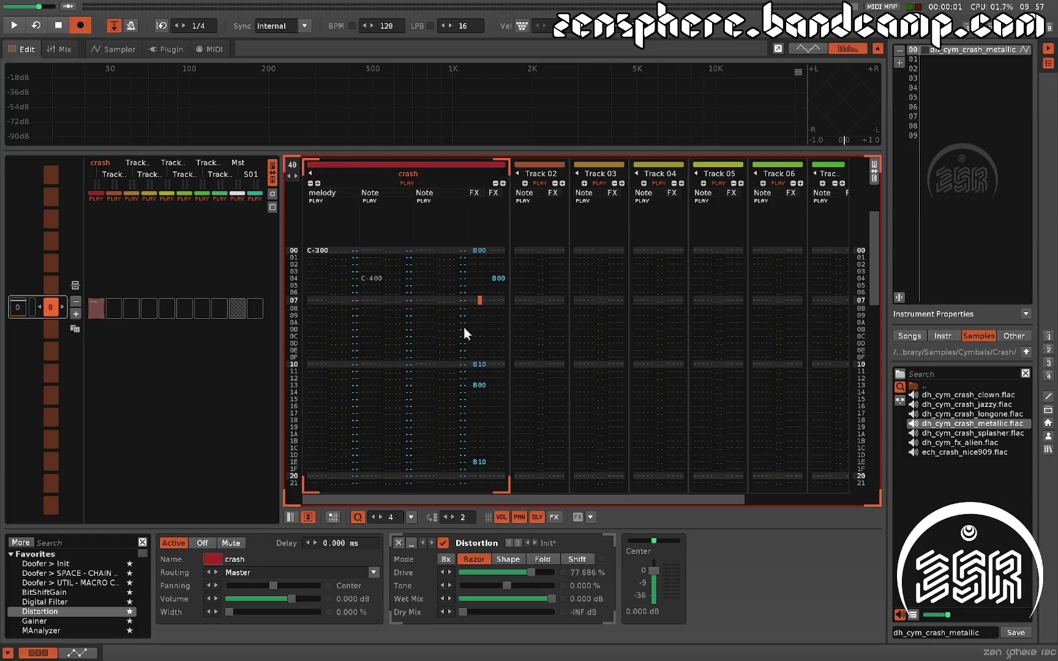
# Step: Add effect columns to the crash track until it has eight
pyautogui.scroll(2, 484, 200)
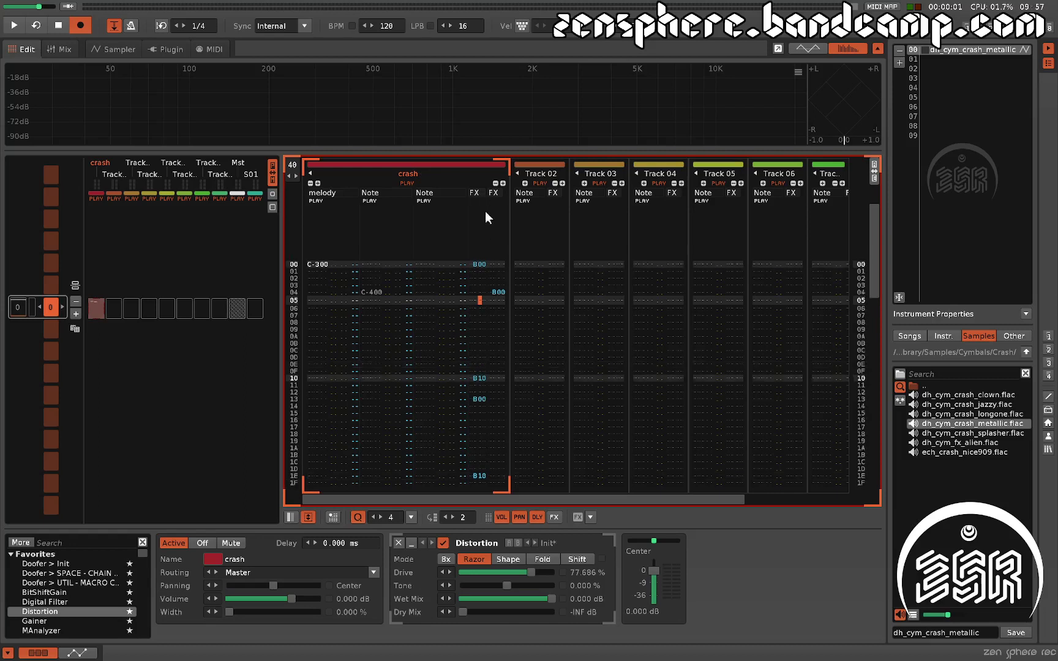
pyautogui.scroll(4, 486, 212)
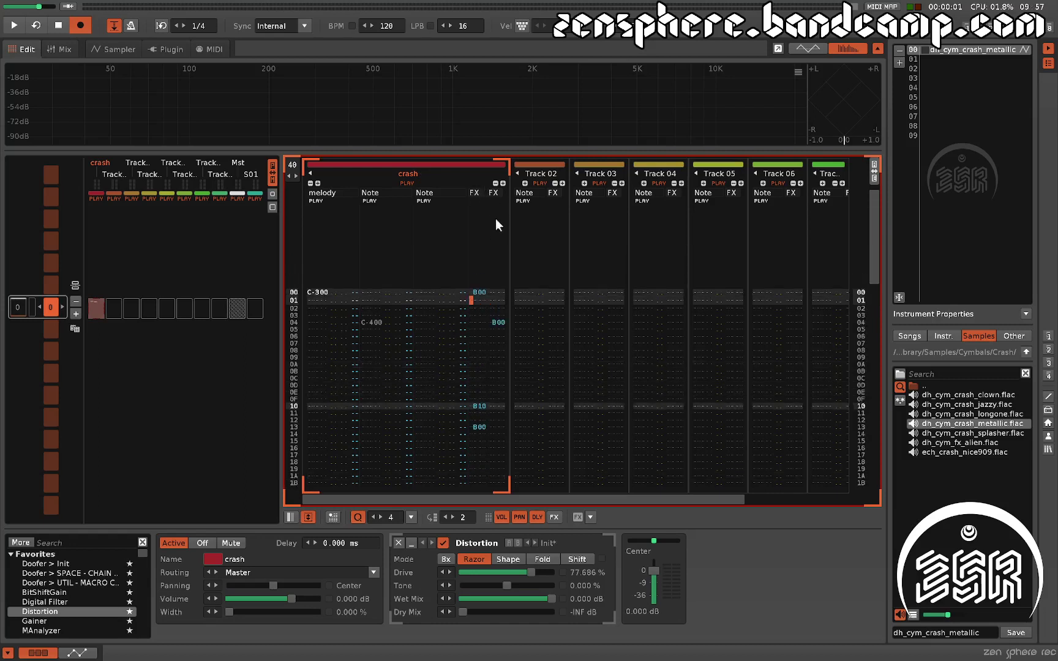
pyautogui.click(504, 183)
pyautogui.click(521, 181)
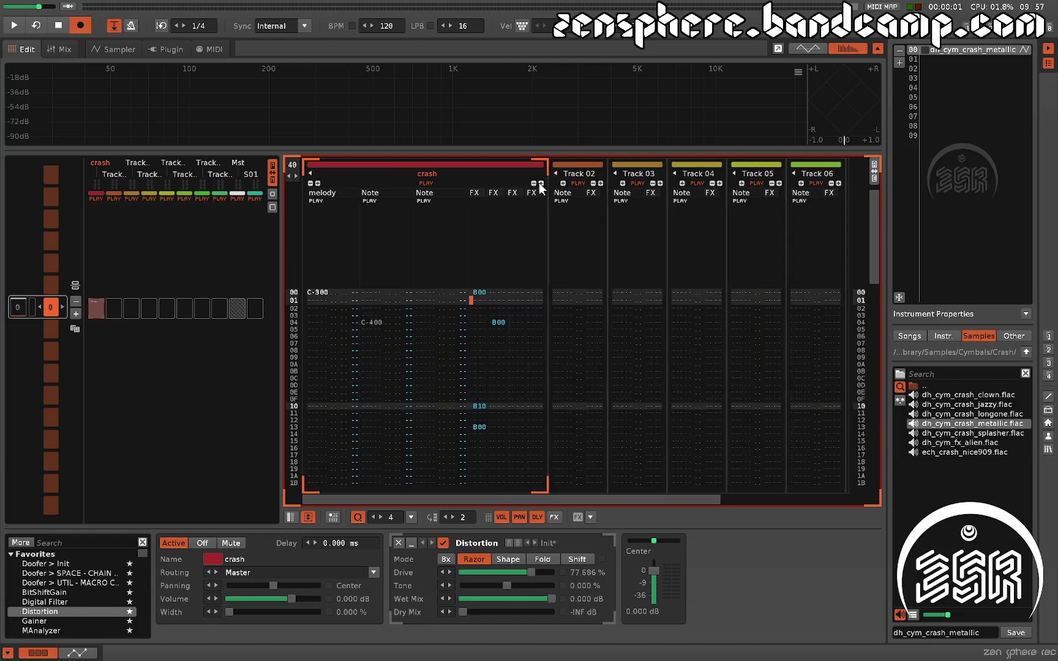
pyautogui.click(539, 183)
pyautogui.click(560, 183)
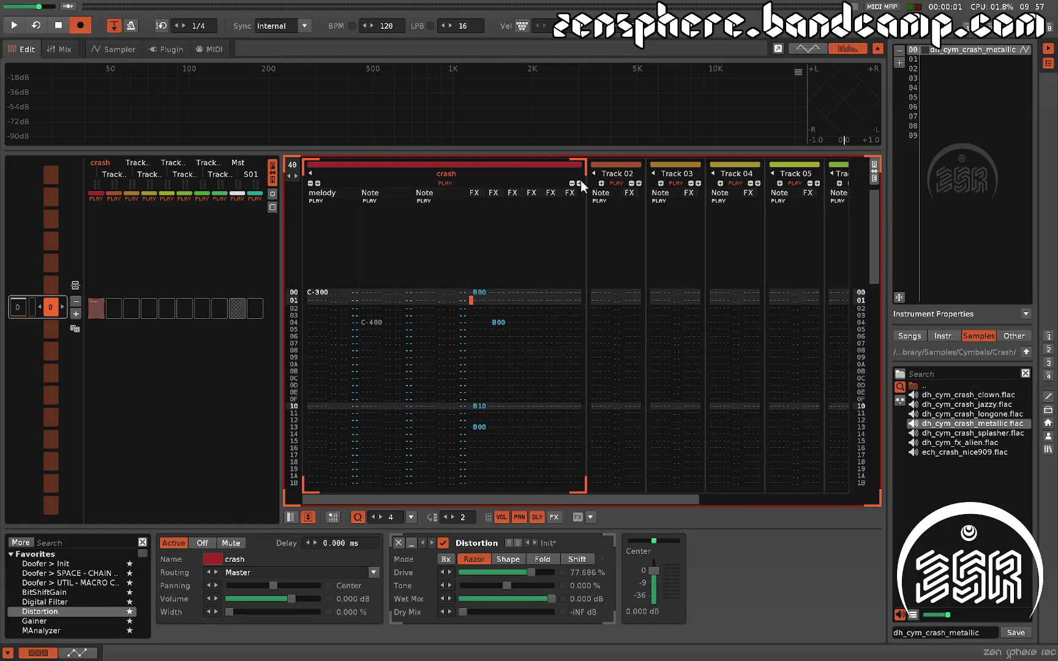
pyautogui.click(580, 183)
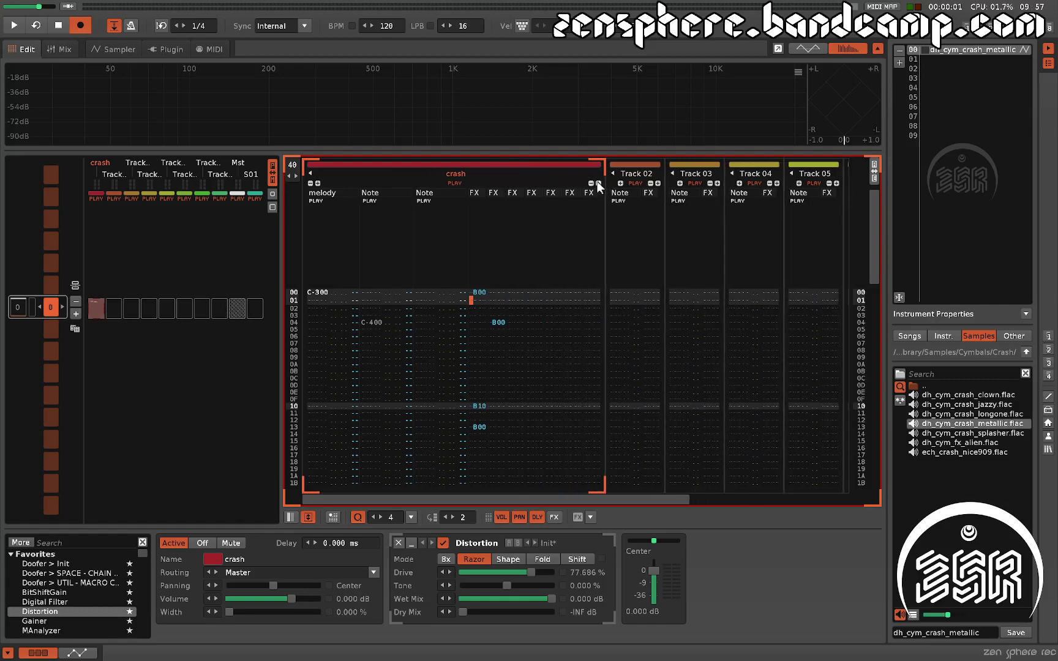
pyautogui.click(597, 183)
pyautogui.click(611, 183)
pyautogui.click(598, 182)
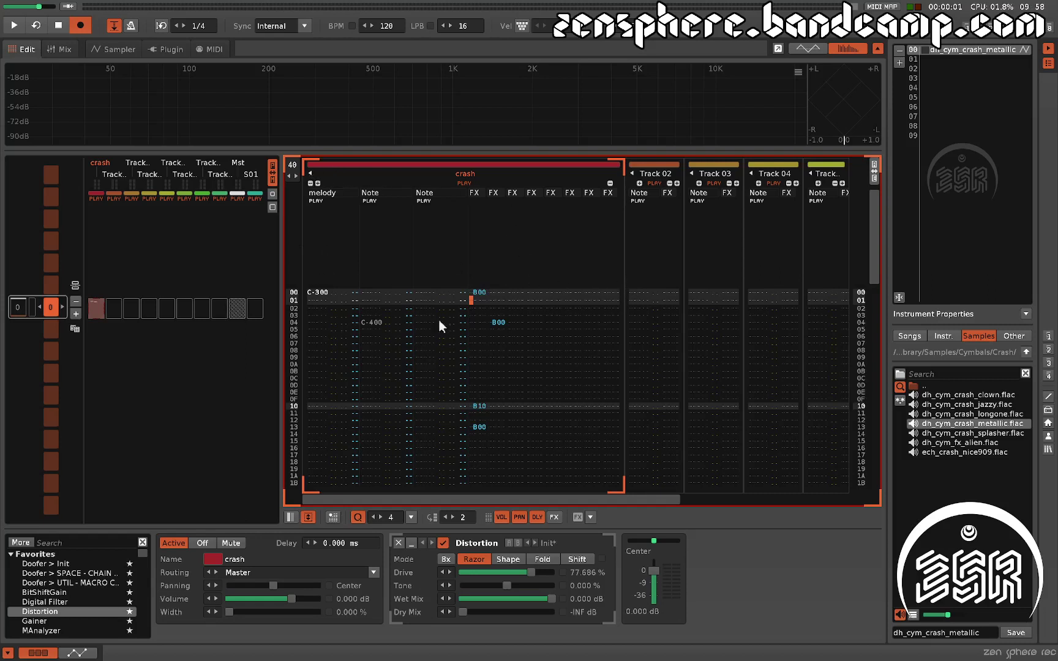
# Step: Collapse the crash track to a narrow strip and add a copy of the pattern to the sequence
pyautogui.click(309, 174)
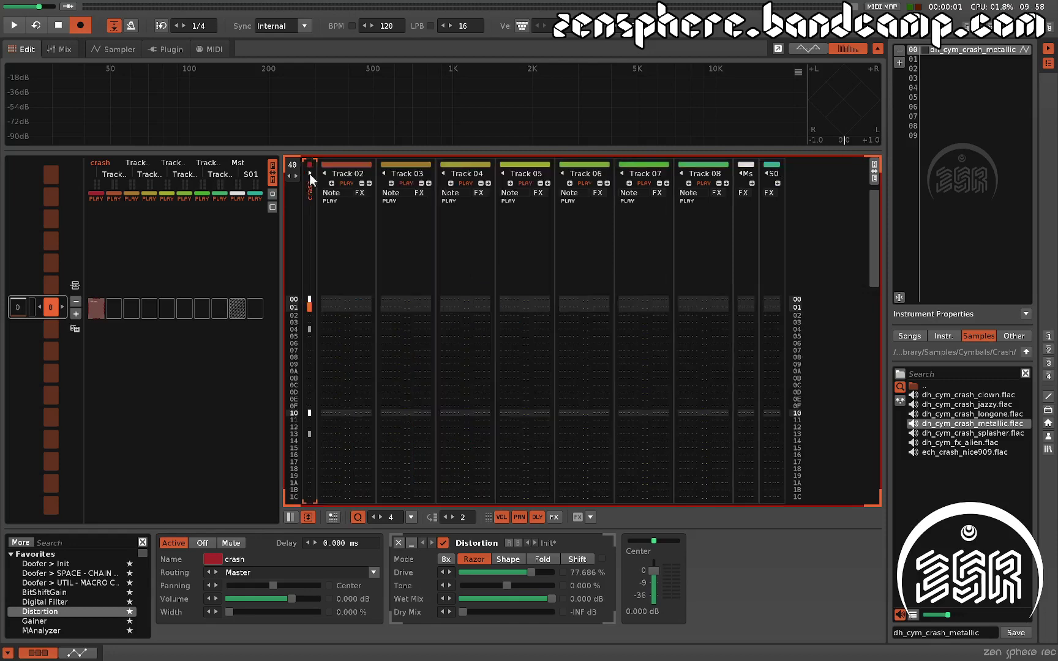
pyautogui.hotkey('ctrl', 'Return')
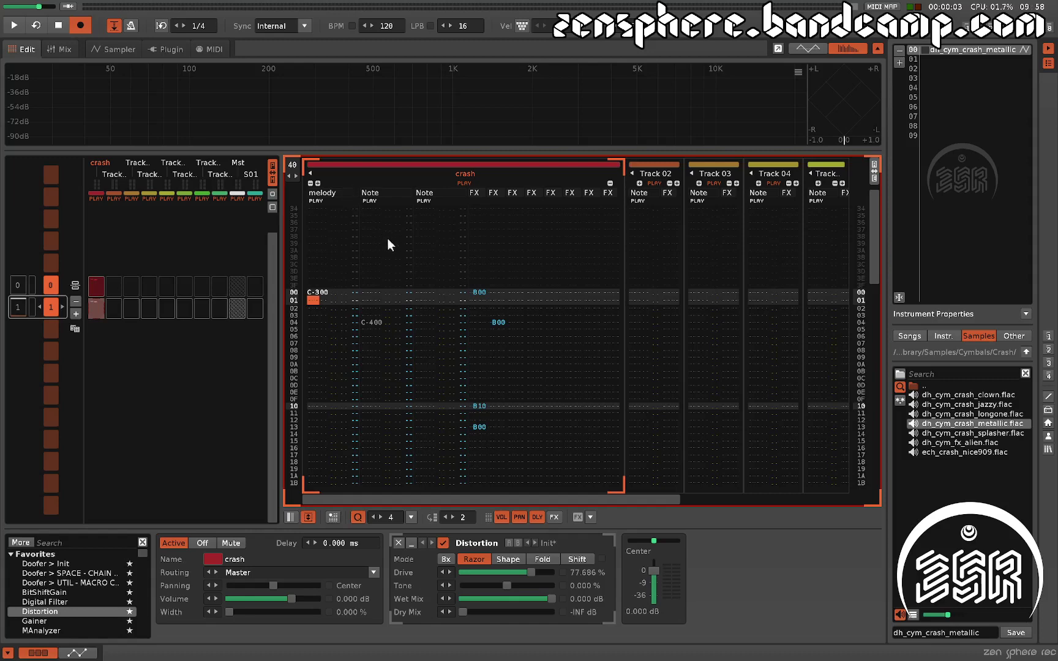
# Step: Add a #Send device after the Distortion on the crash track and remove it again
pyautogui.hscroll(4, 386, 239)
pyautogui.hscroll(1, 377, 239)
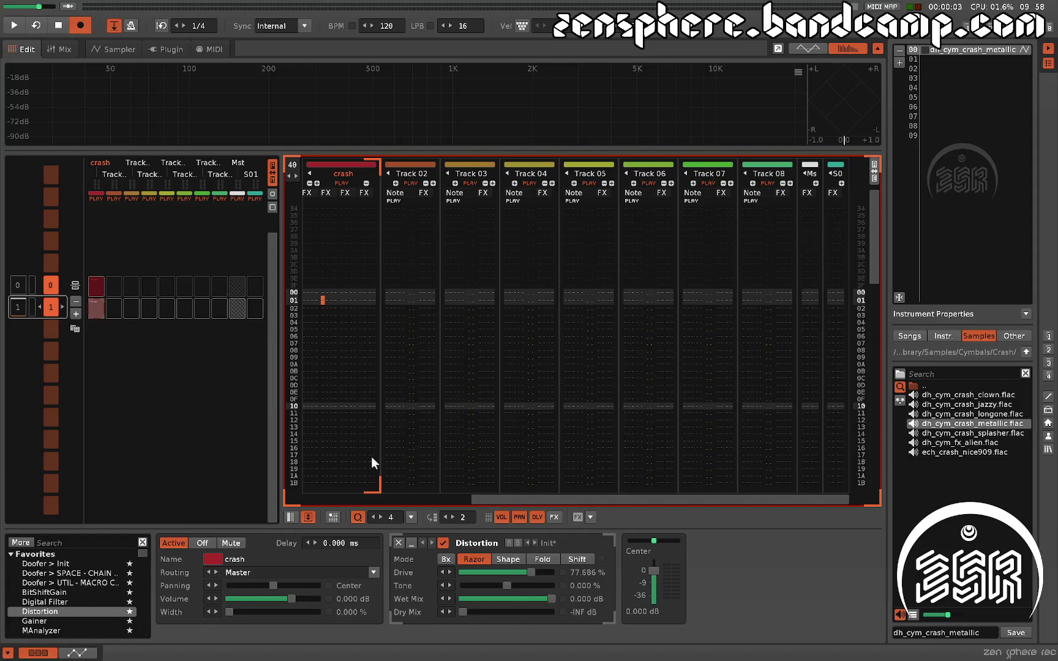
pyautogui.scroll(-6, 72, 606)
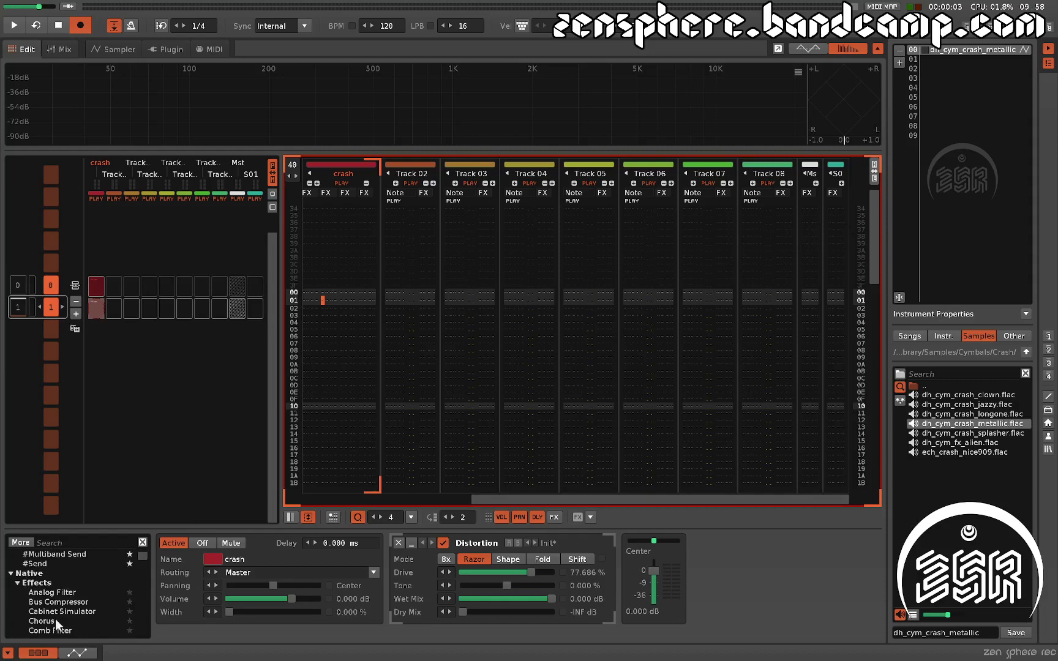
pyautogui.scroll(2, 50, 597)
pyautogui.moveTo(44, 579); pyautogui.dragTo(617, 598)
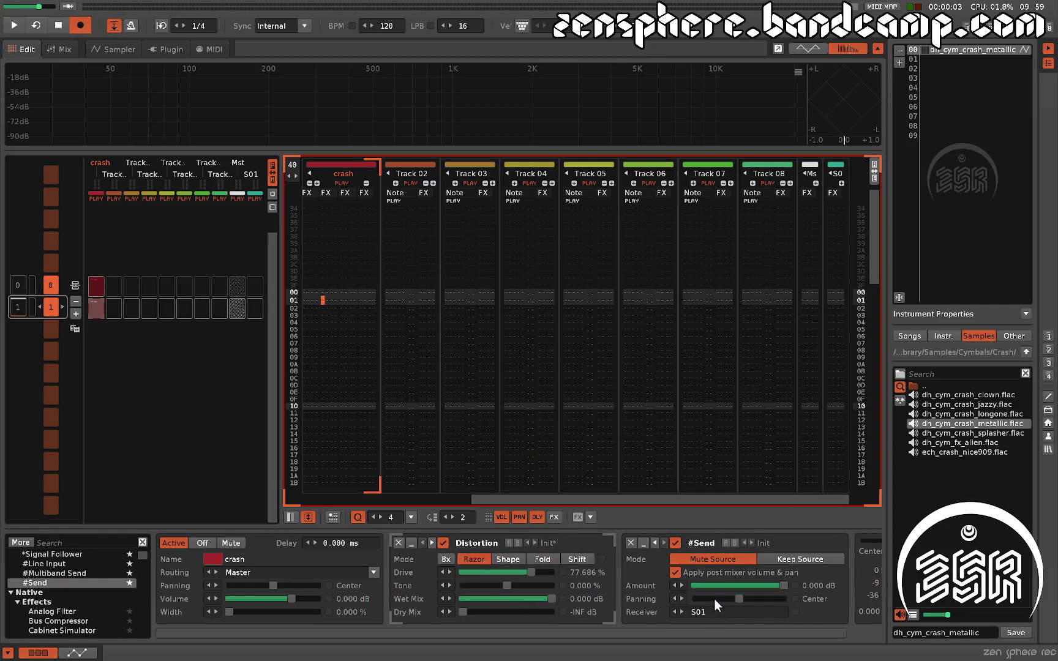
pyautogui.hscroll(1, 684, 587)
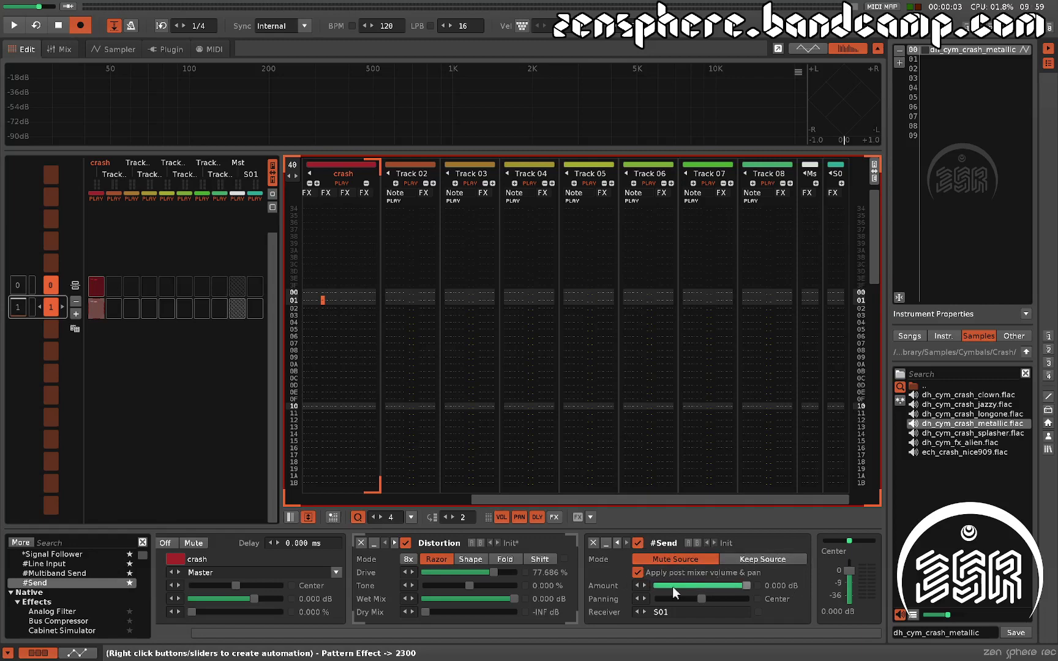
pyautogui.click(593, 543)
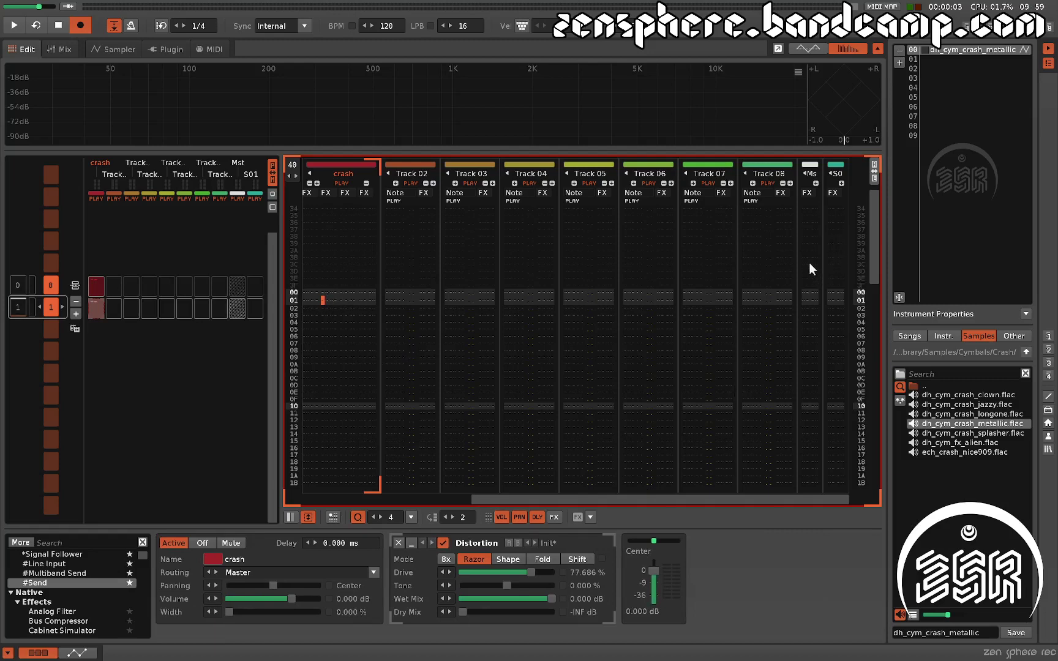
# Step: View the master track's settings and place Track 02 in a new group
pyautogui.click(806, 304)
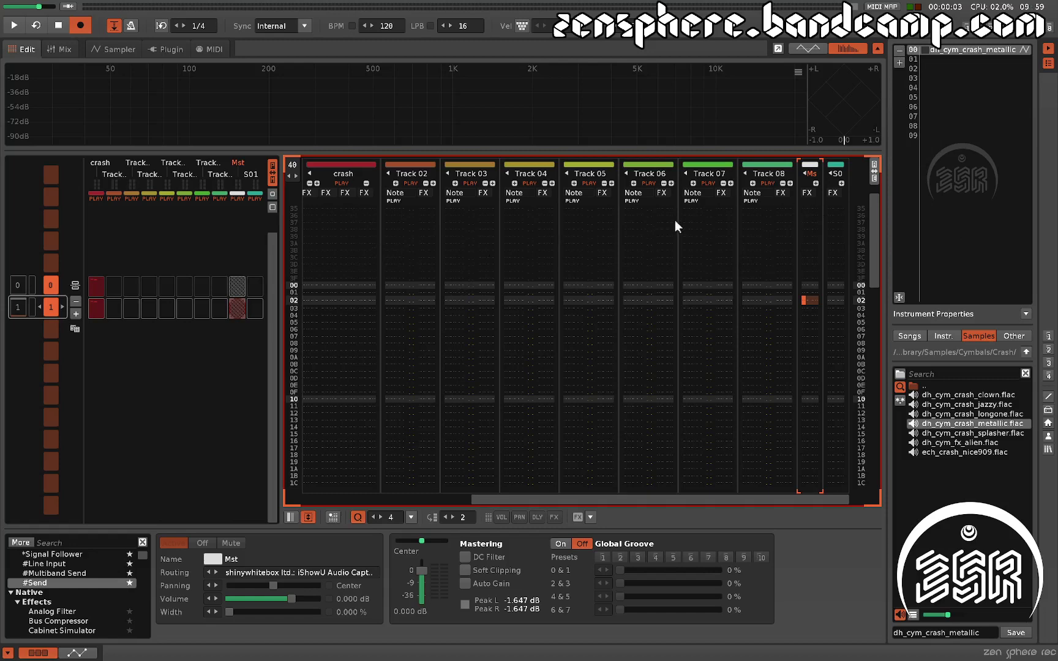
pyautogui.click(405, 243)
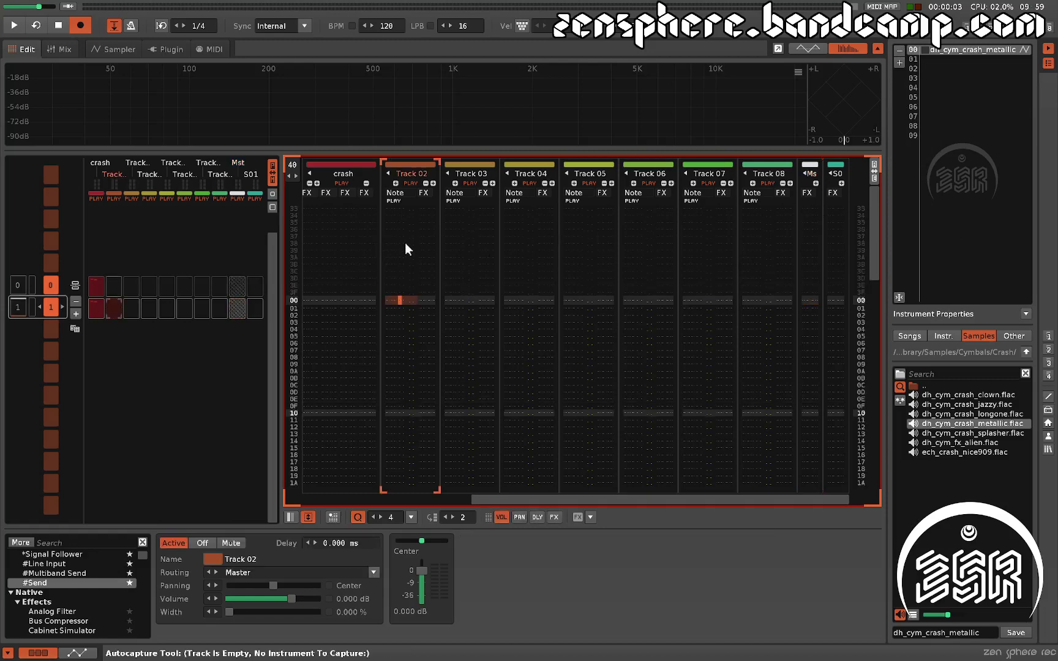
pyautogui.hotkey('ctrl', 'g')
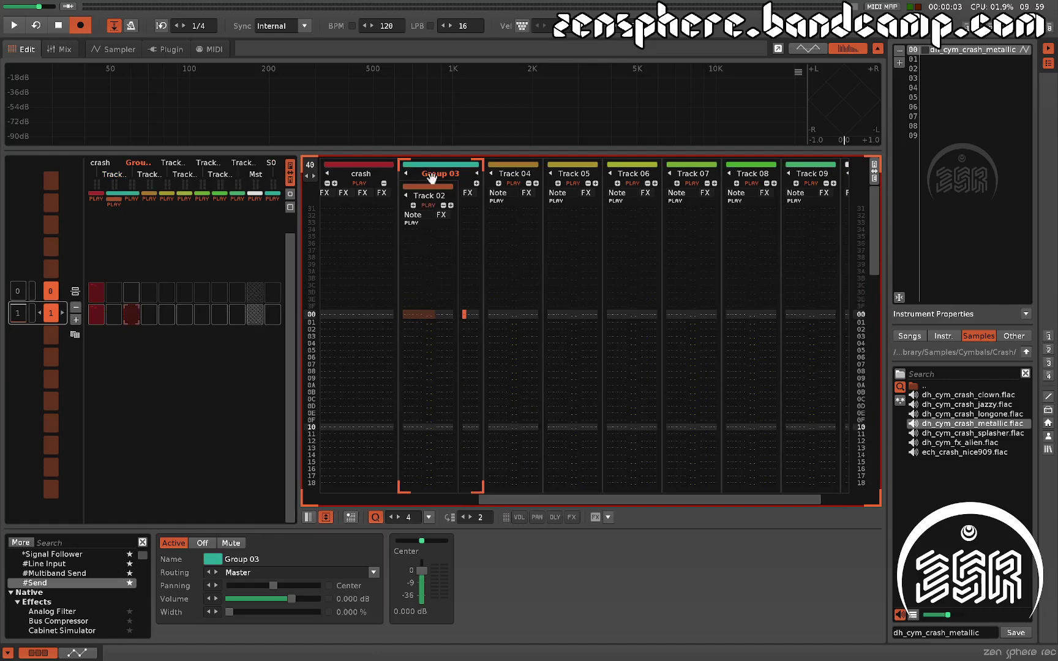
# Step: Move the four tracks following Track 02 into its group
pyautogui.click(497, 165)
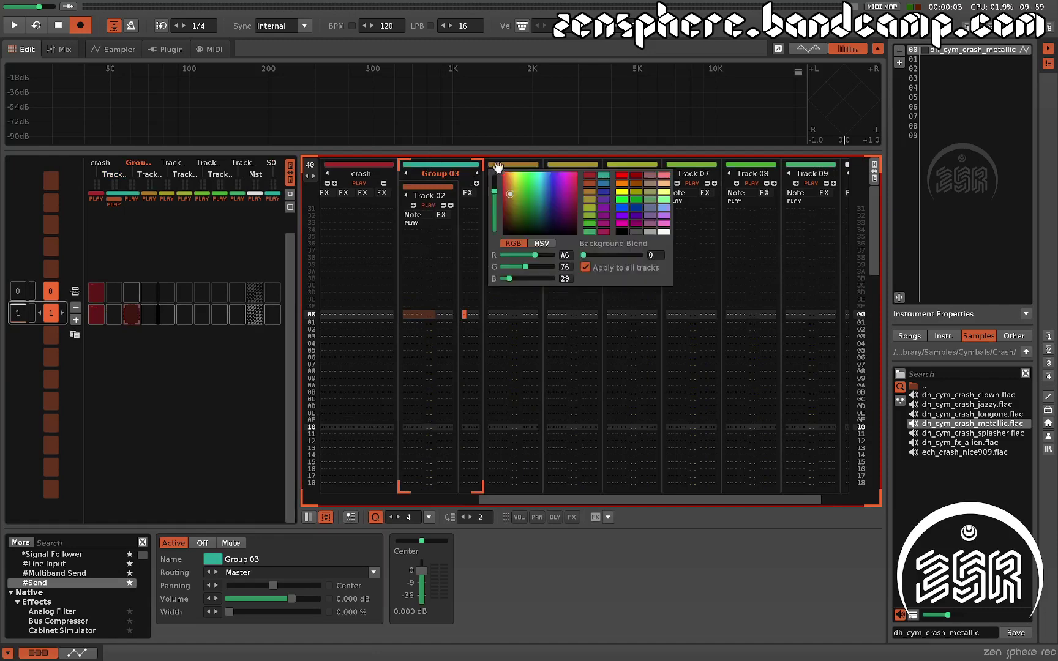
pyautogui.moveTo(507, 172); pyautogui.dragTo(500, 196)
pyautogui.moveTo(558, 175); pyautogui.dragTo(516, 189)
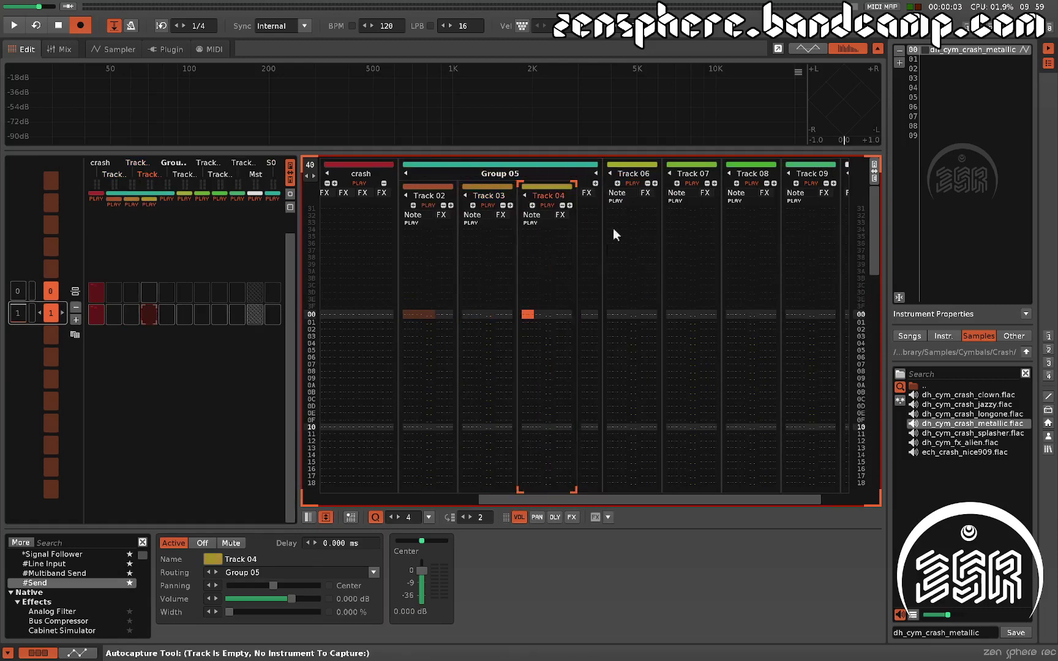
pyautogui.moveTo(631, 174); pyautogui.dragTo(574, 202)
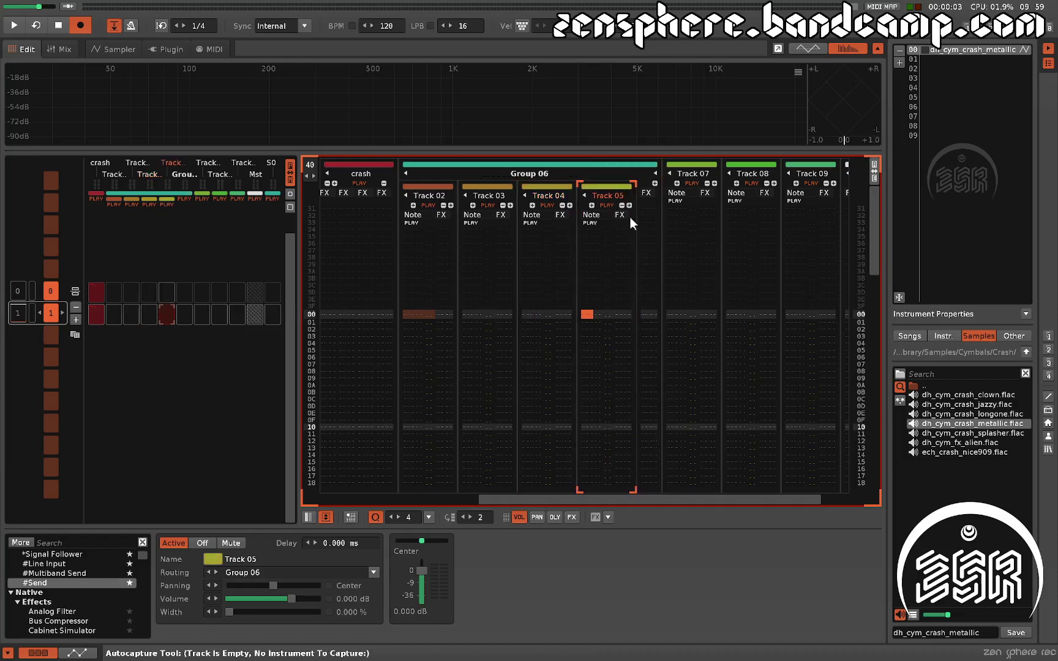
pyautogui.moveTo(683, 173); pyautogui.dragTo(643, 190)
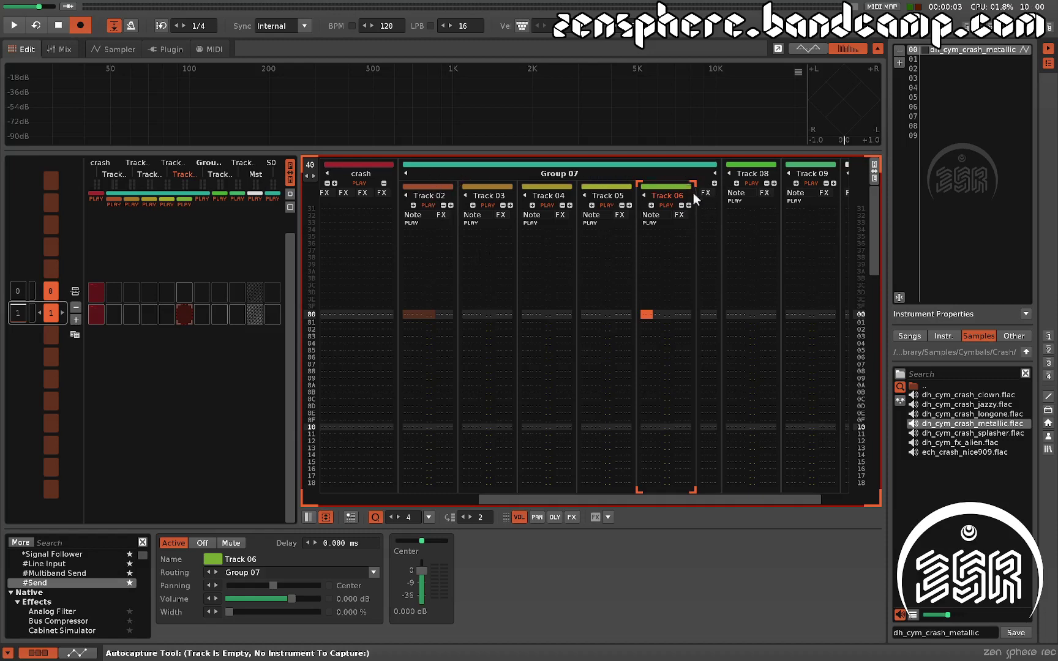
# Step: Select the track group and open Track 02's colour picker, closing it without choosing a colour
pyautogui.click(597, 175)
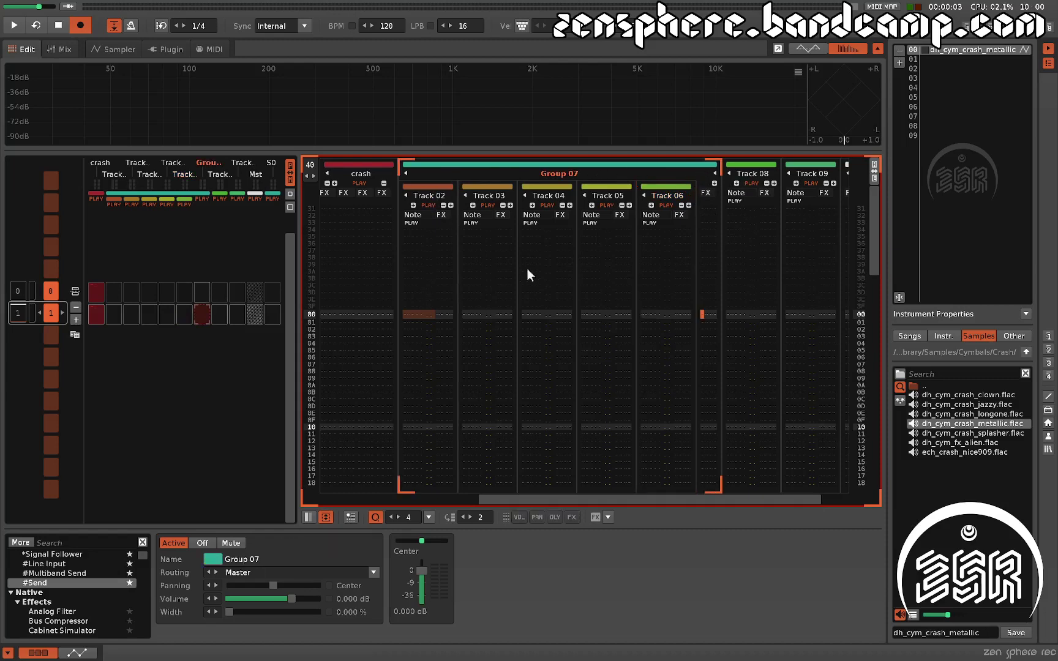
pyautogui.click(432, 189)
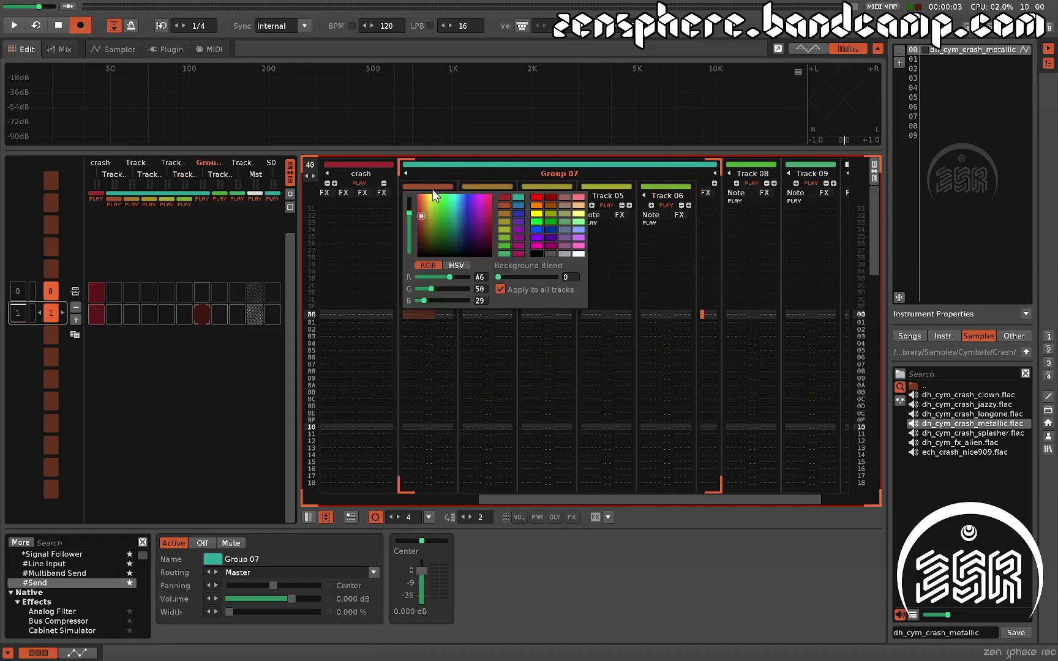
pyautogui.click(440, 163)
pyautogui.click(440, 163)
pyautogui.click(441, 166)
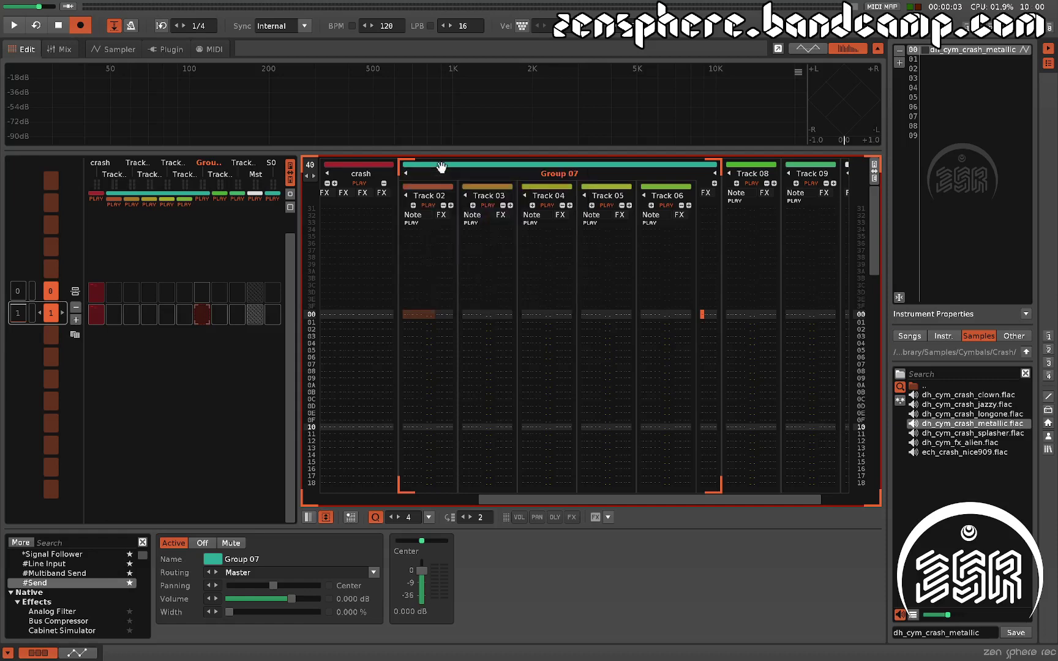
# Step: Nest the existing track group inside another new group, and view the metallic crash sample's waveform in the sampler
pyautogui.hotkey('ctrl', 'g')
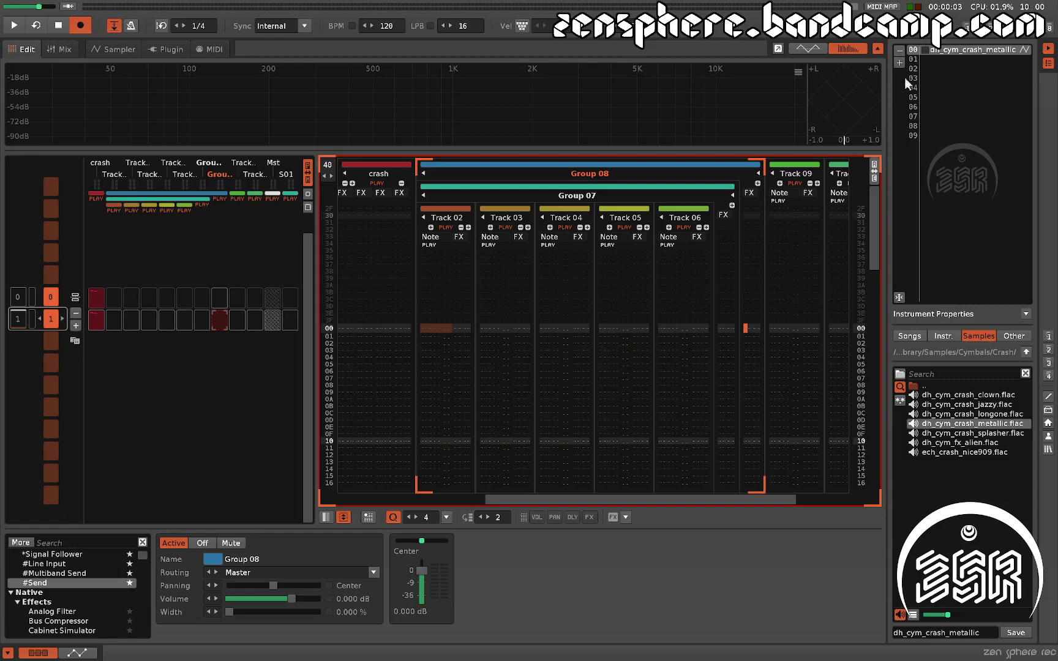
pyautogui.doubleClick(945, 50)
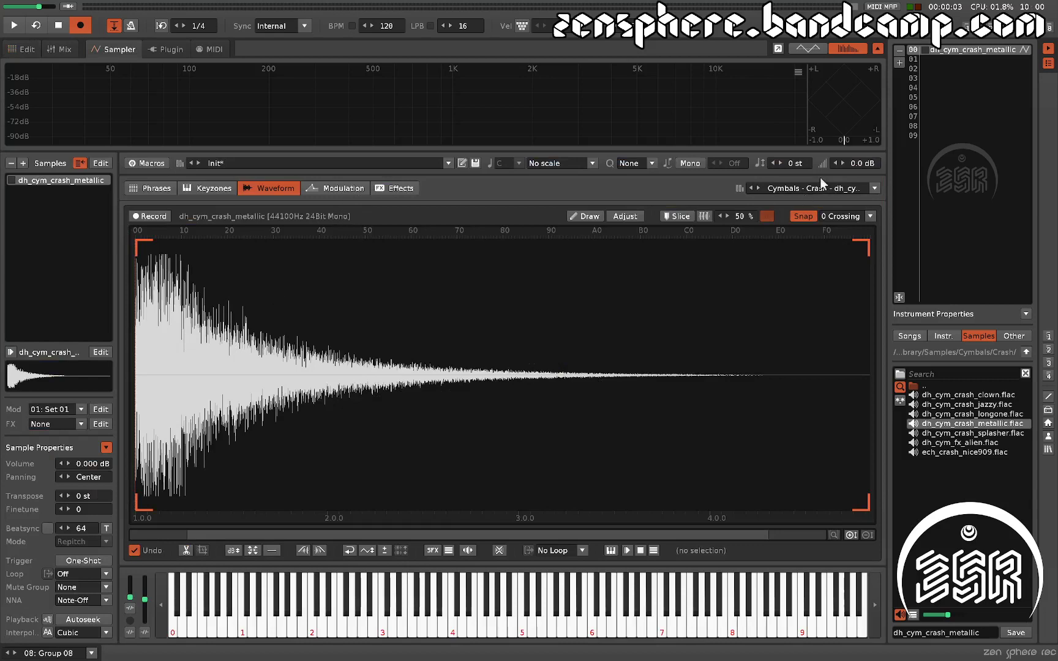
pyautogui.doubleClick(987, 49)
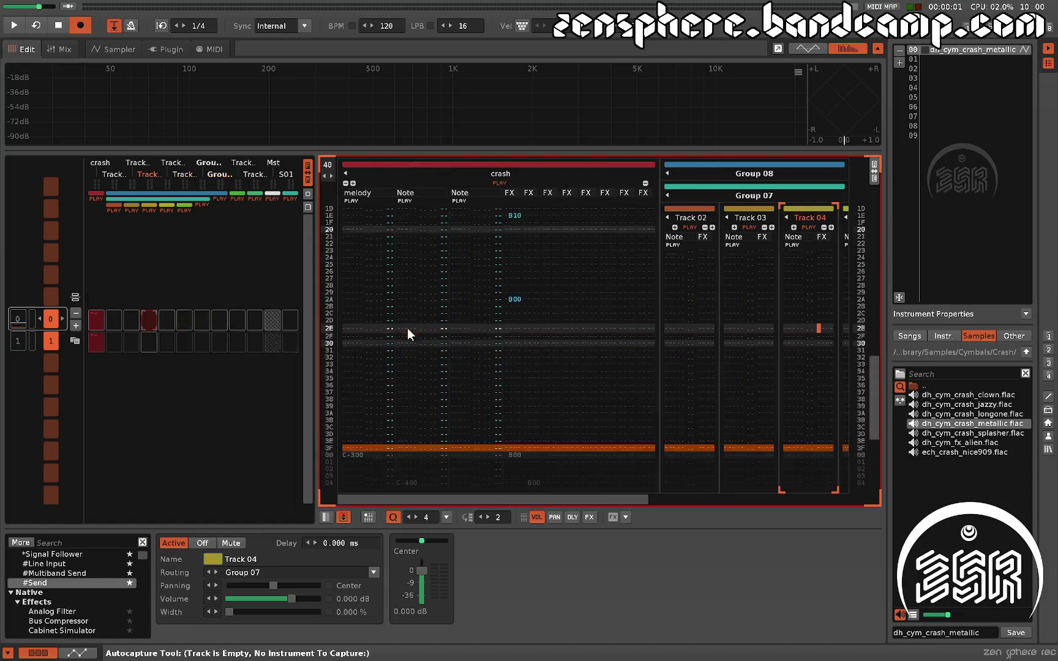
# Step: Play the pattern briefly from the current cursor row and stop playback
pyautogui.press('space')
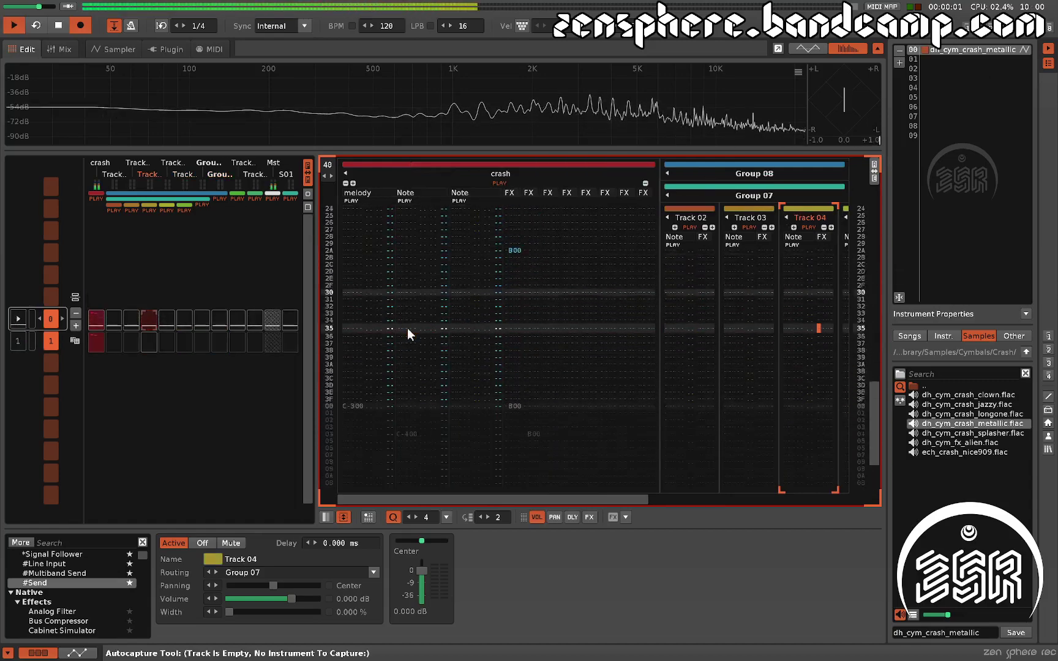
pyautogui.press('space')
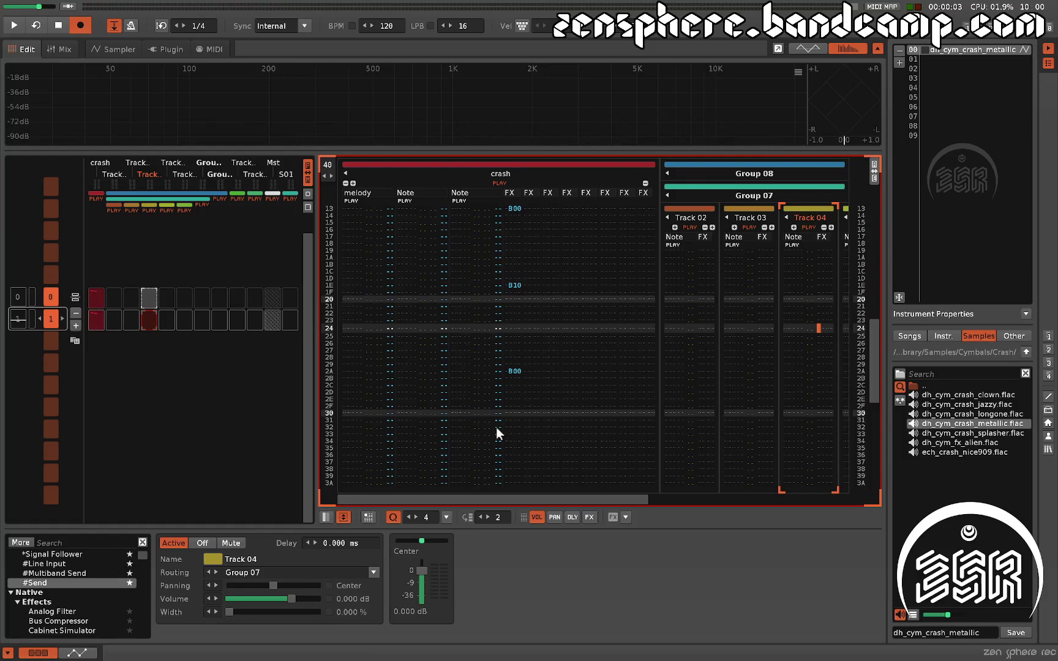
# Step: Show Track 04's sample effect sub-column and hide it again, repeating the toggle
pyautogui.click(588, 519)
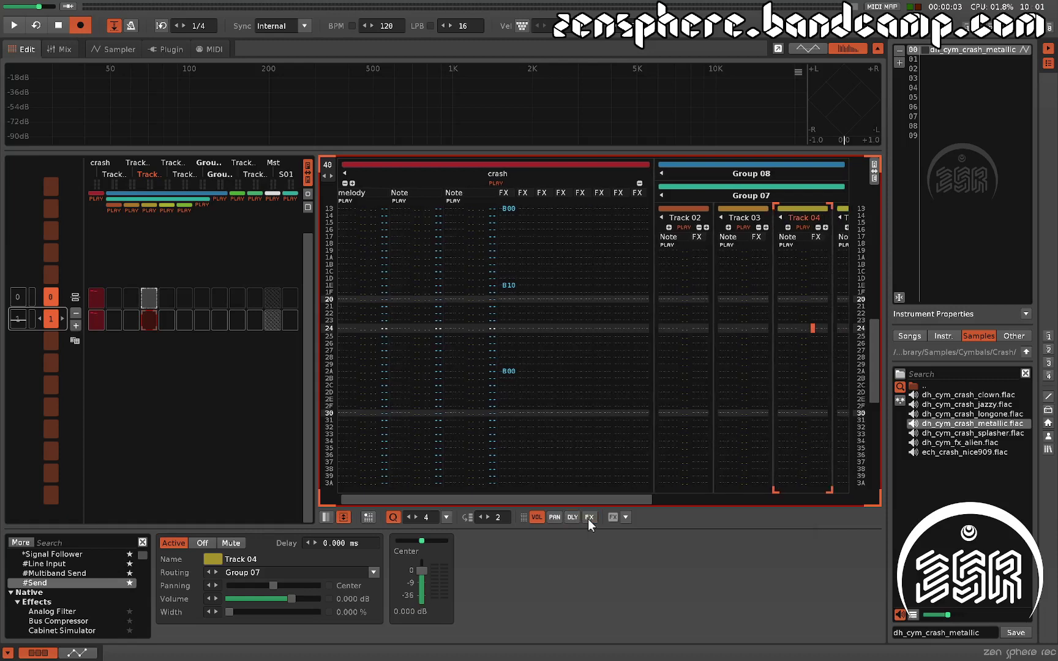
pyautogui.click(588, 518)
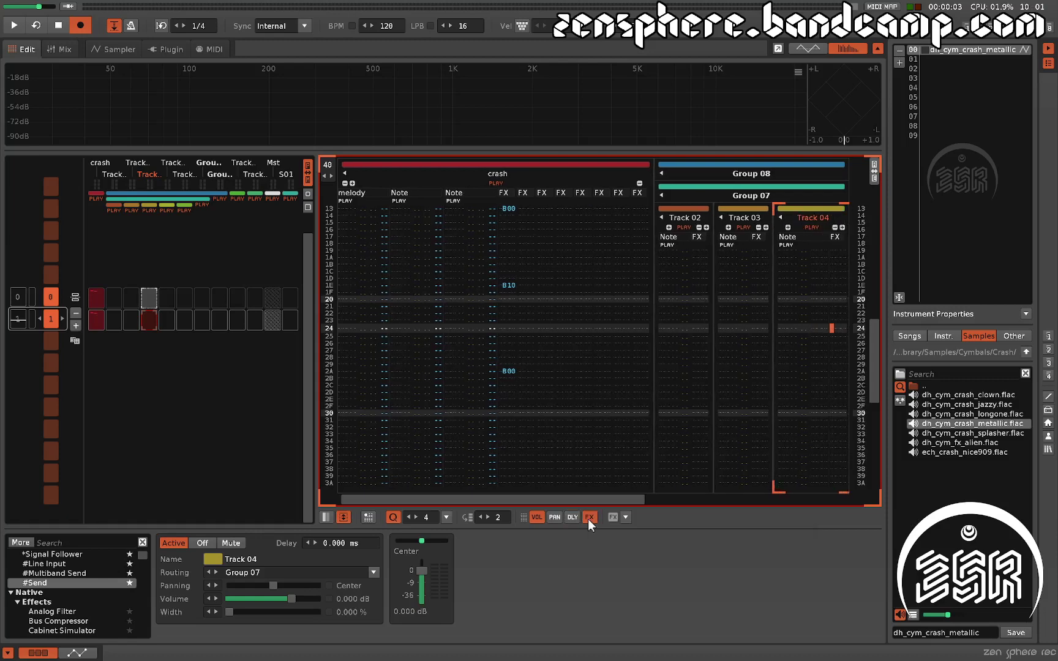
pyautogui.click(588, 518)
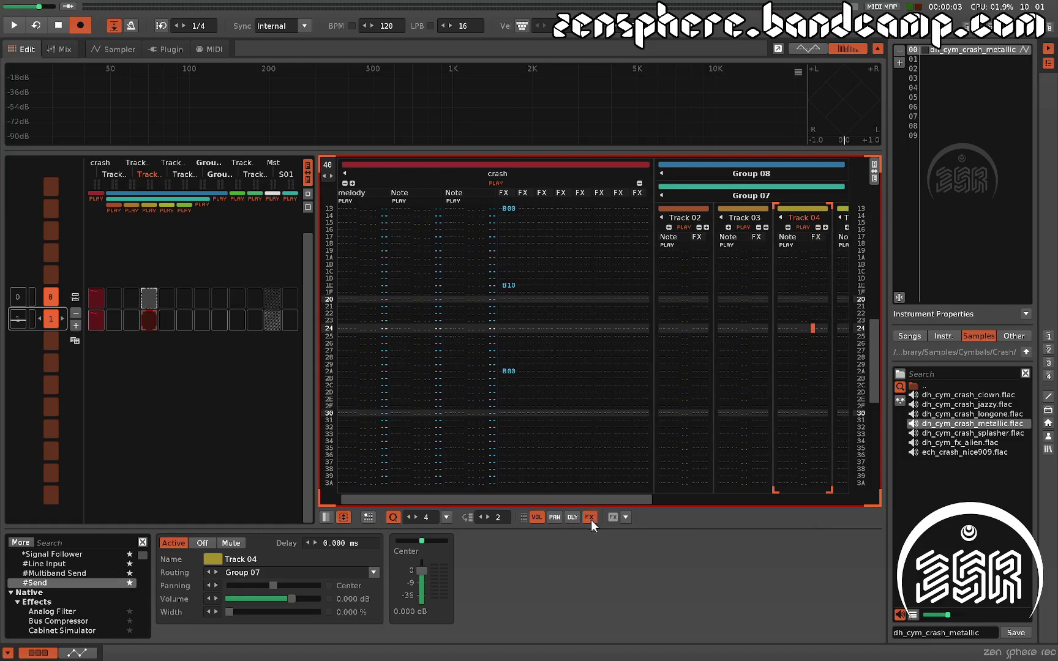
pyautogui.click(591, 520)
pyautogui.click(592, 519)
# Step: View the sample, track and global categories of effect commands without inserting any command
pyautogui.click(626, 518)
pyautogui.moveTo(664, 535)
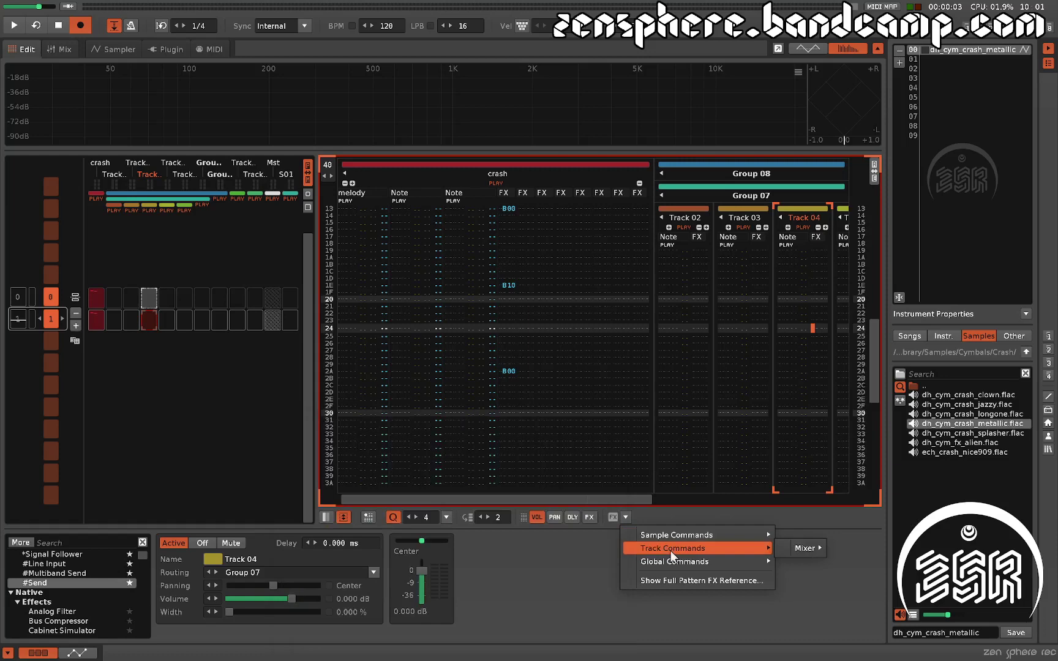
pyautogui.click(684, 518)
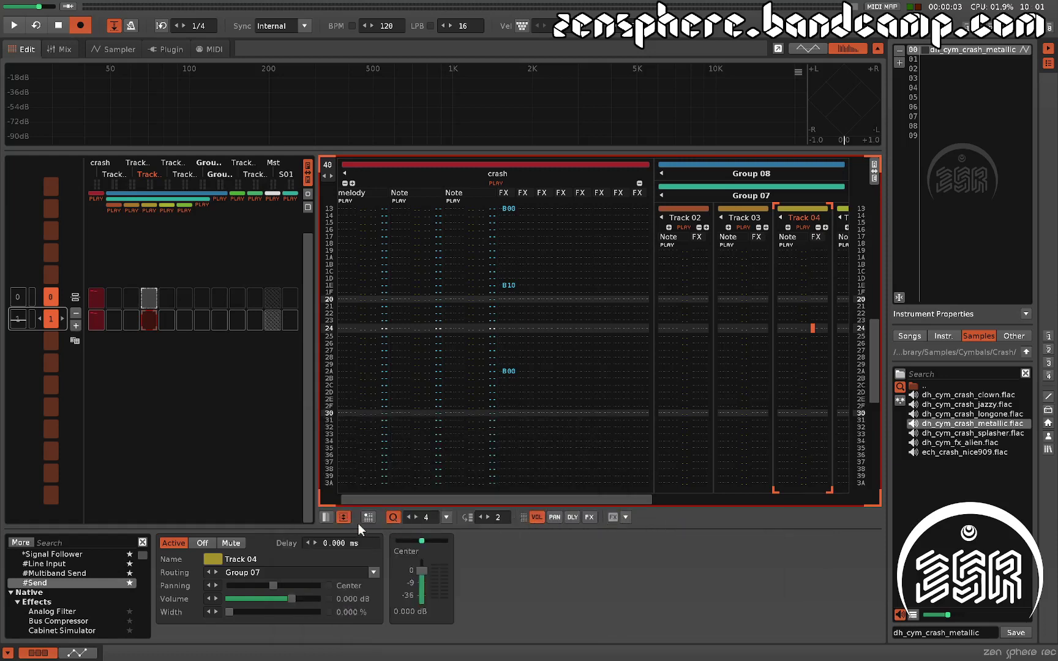
# Step: Collapse all tracks except the selected Track 04 and expand them again
pyautogui.click(327, 516)
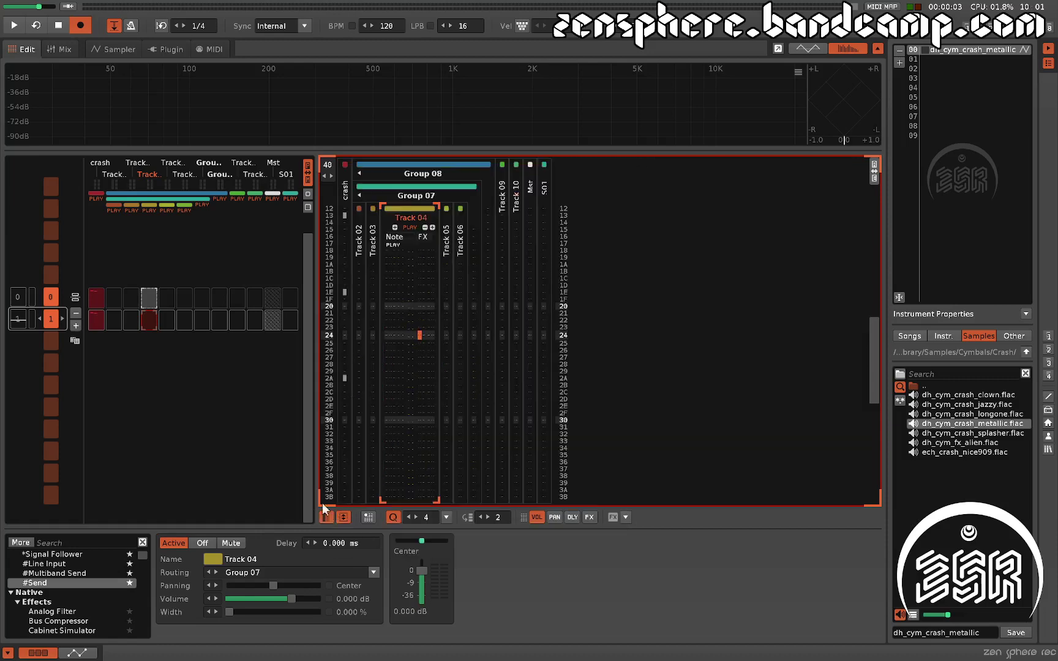
pyautogui.click(325, 517)
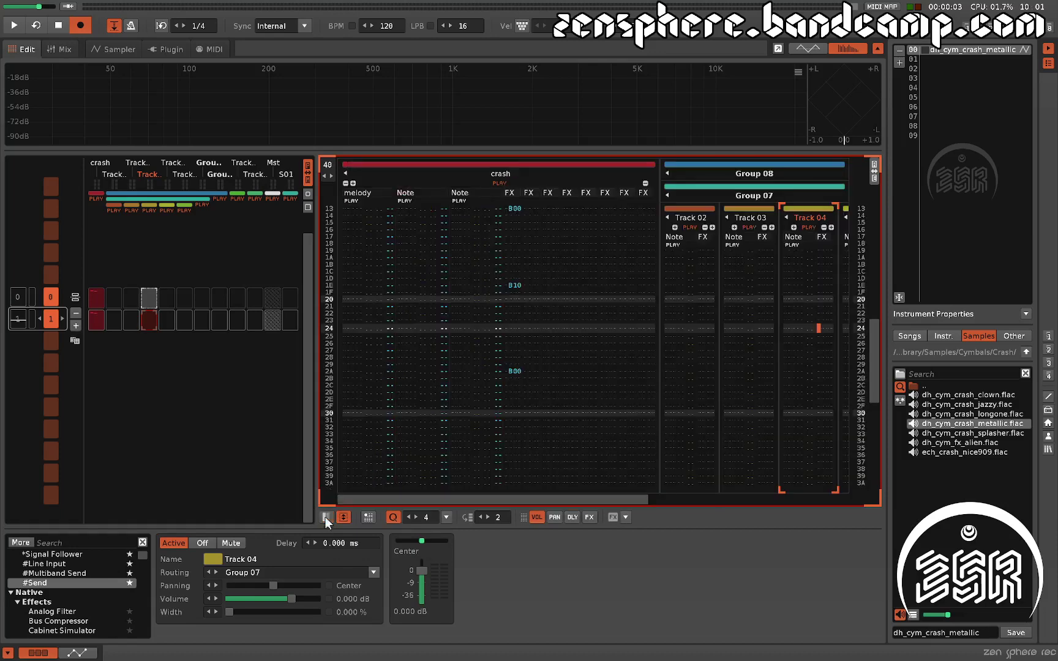
# Step: Collapse all tracks except the crash track, move the cursor into Track 02 and back, and expand all tracks again
pyautogui.click(448, 312)
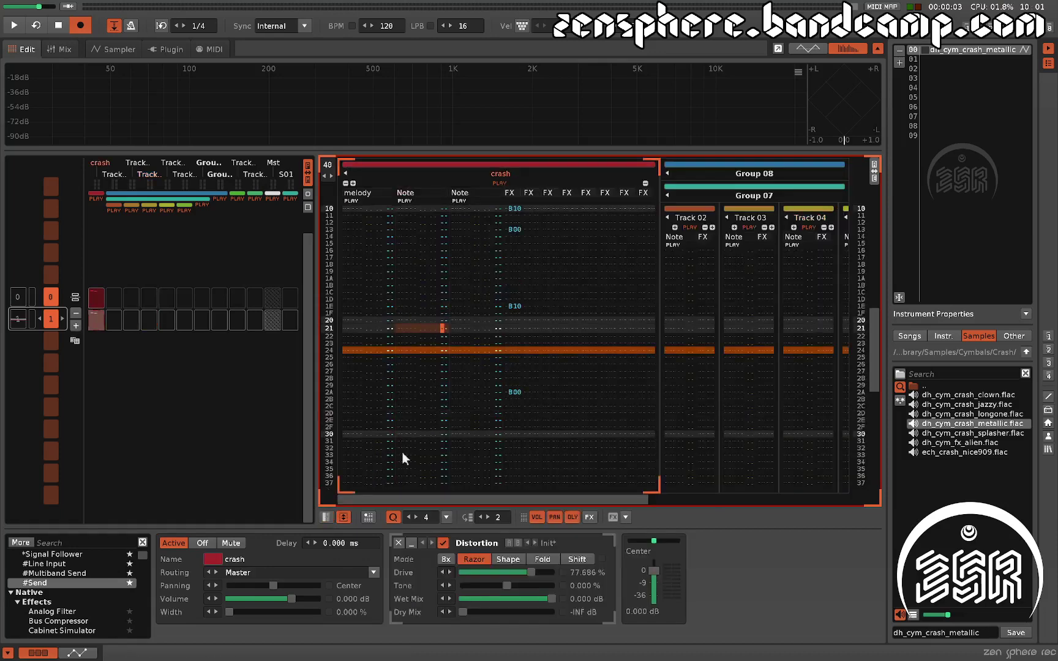
pyautogui.click(327, 518)
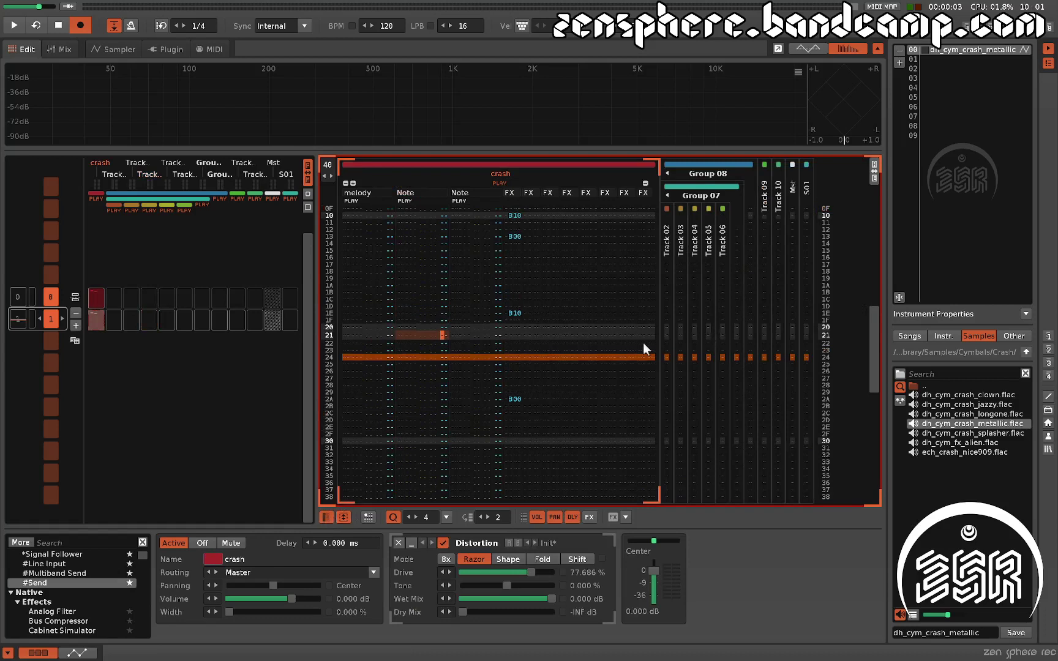
pyautogui.press('Right')
pyautogui.press('Right')
pyautogui.press('Right')
pyautogui.press('Right')
pyautogui.press('Right')
pyautogui.press('Right')
pyautogui.press('Right')
pyautogui.press('Right')
pyautogui.press('Right')
pyautogui.press('Right')
pyautogui.press('Right')
pyautogui.press('Right')
pyautogui.press('Right')
pyautogui.press('Right')
pyautogui.press('Right')
pyautogui.press('Right')
pyautogui.press('Right')
pyautogui.press('Right')
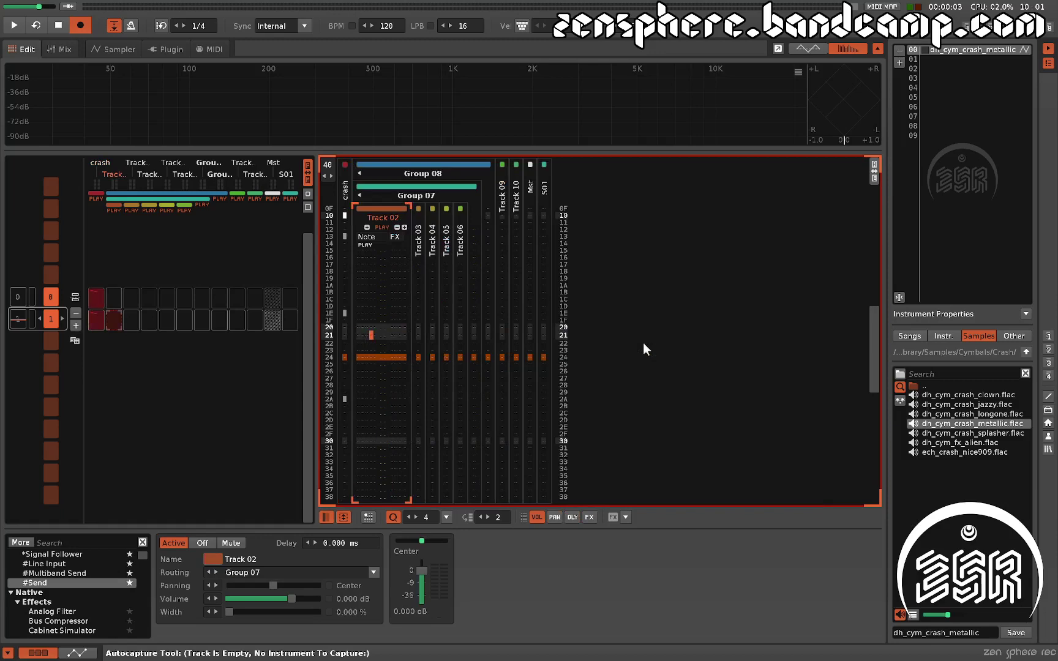
pyautogui.press('Left')
pyautogui.press('Left')
pyautogui.press('Left')
pyautogui.press('Left')
pyautogui.press('Left')
pyautogui.press('Left')
pyautogui.press('Left')
pyautogui.press('Left')
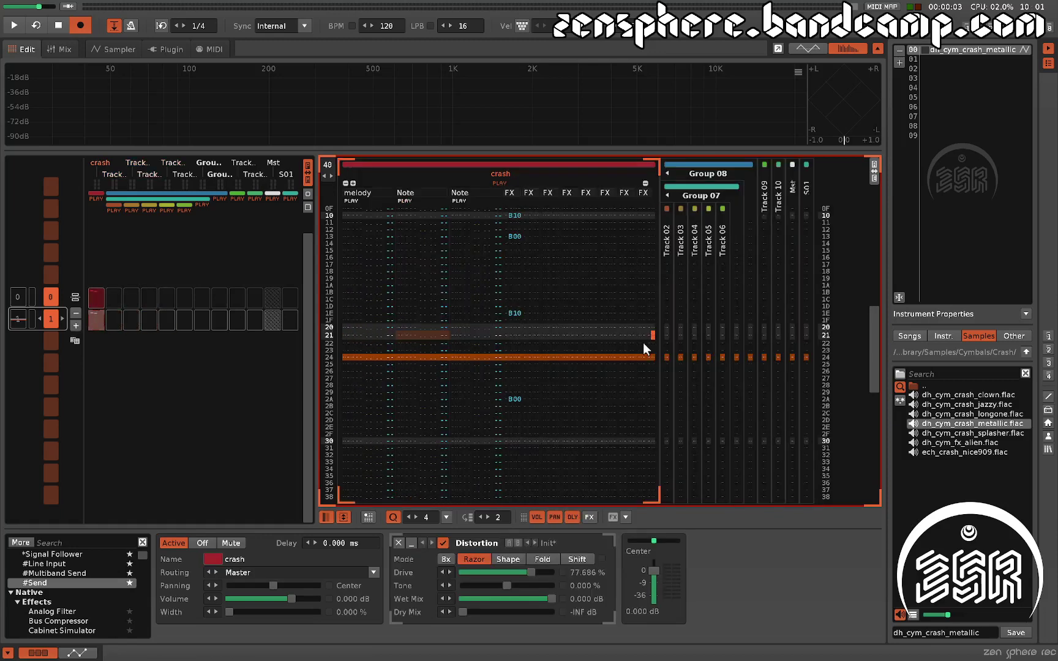
pyautogui.click(328, 516)
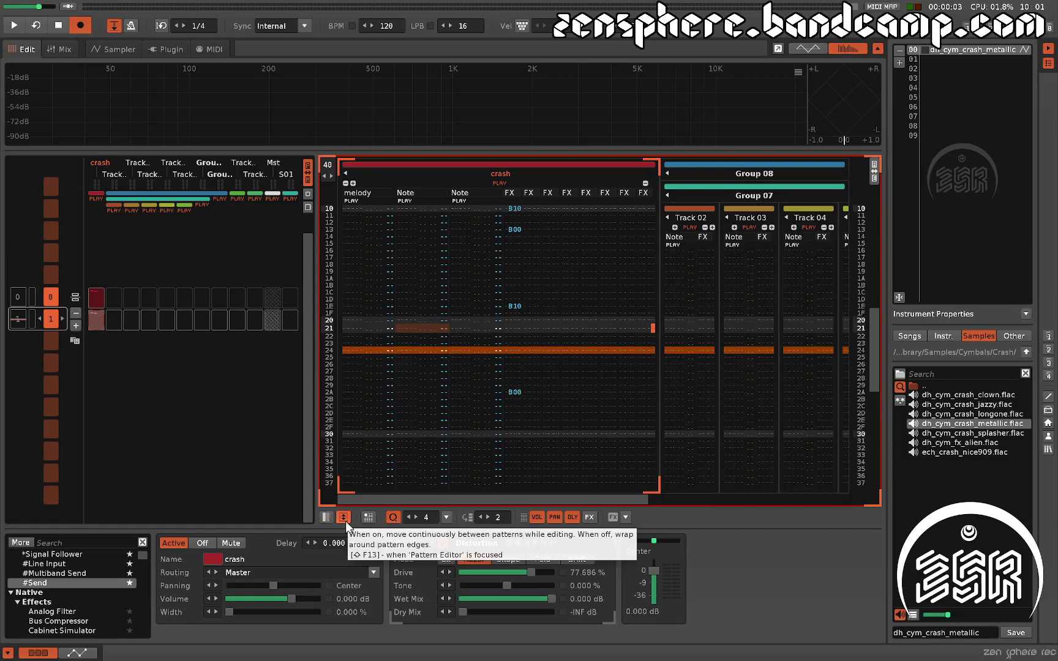
# Step: Turn off continuous movement between patterns, move the cursor up and down past the pattern edges, and turn it back on
pyautogui.click(344, 518)
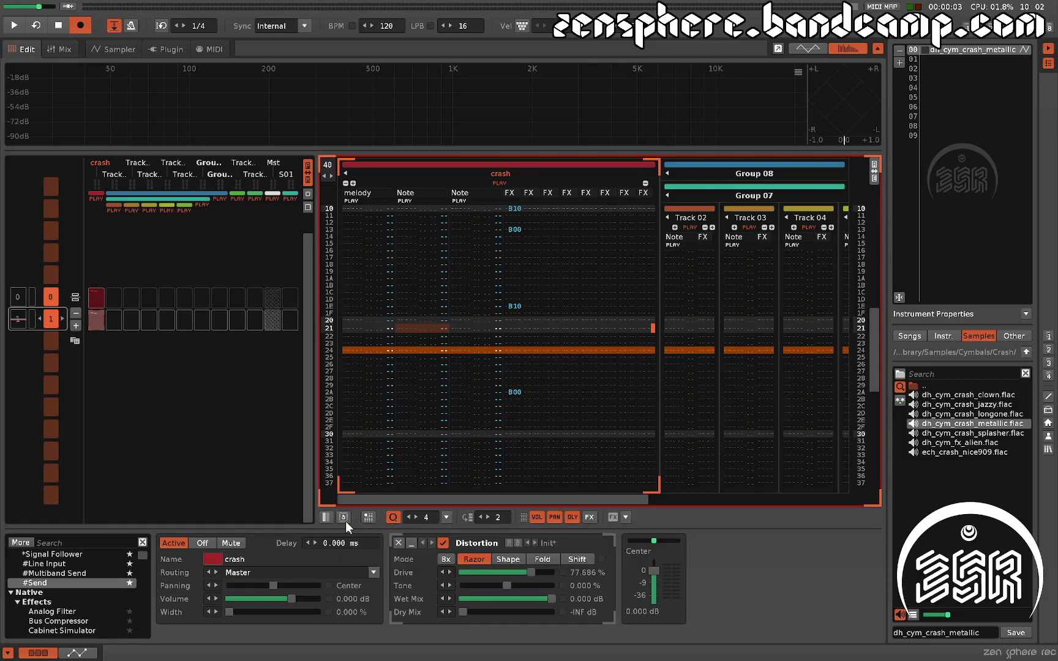
pyautogui.press('Down')
pyautogui.press('Down')
pyautogui.press('Down')
pyautogui.press('Down')
pyautogui.press('Down')
pyautogui.press('Down')
pyautogui.press('Down')
pyautogui.press('Down')
pyautogui.press('Down')
pyautogui.press('Down')
pyautogui.press('Down')
pyautogui.press('Down')
pyautogui.press('Down')
pyautogui.press('Down')
pyautogui.press('Down')
pyautogui.press('Down')
pyautogui.press('Down')
pyautogui.press('Down')
pyautogui.press('Down')
pyautogui.press('Down')
pyautogui.press('Up')
pyautogui.press('Up')
pyautogui.press('Up')
pyautogui.press('Up')
pyautogui.press('Up')
pyautogui.press('Up')
pyautogui.press('Up')
pyautogui.press('Up')
pyautogui.press('Up')
pyautogui.press('Up')
pyautogui.press('Up')
pyautogui.press('Up')
pyautogui.press('Up')
pyautogui.press('Up')
pyautogui.press('Up')
pyautogui.press('Up')
pyautogui.press('Up')
pyautogui.press('Up')
pyautogui.press('Up')
pyautogui.press('Up')
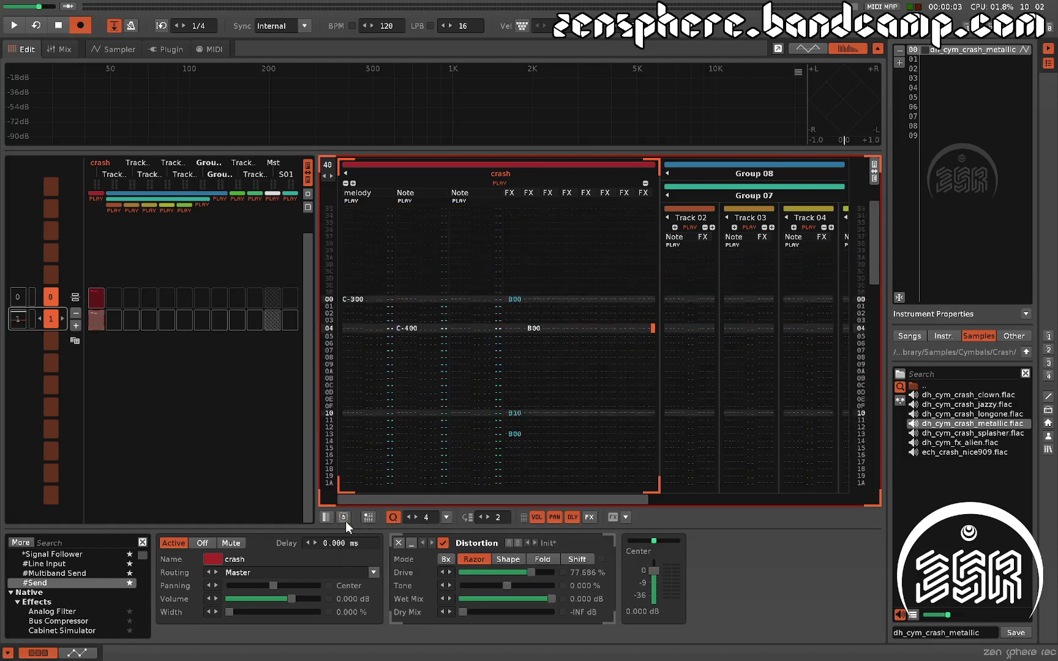
pyautogui.press('Up')
pyautogui.press('Up')
pyautogui.press('Up')
pyautogui.press('Up')
pyautogui.press('Up')
pyautogui.press('Up')
pyautogui.press('Up')
pyautogui.press('Up')
pyautogui.press('Up')
pyautogui.press('Up')
pyautogui.press('Up')
pyautogui.press('Up')
pyautogui.press('Up')
pyautogui.press('Up')
pyautogui.press('Up')
pyautogui.press('Up')
pyautogui.press('Up')
pyautogui.press('Up')
pyautogui.press('Up')
pyautogui.press('Up')
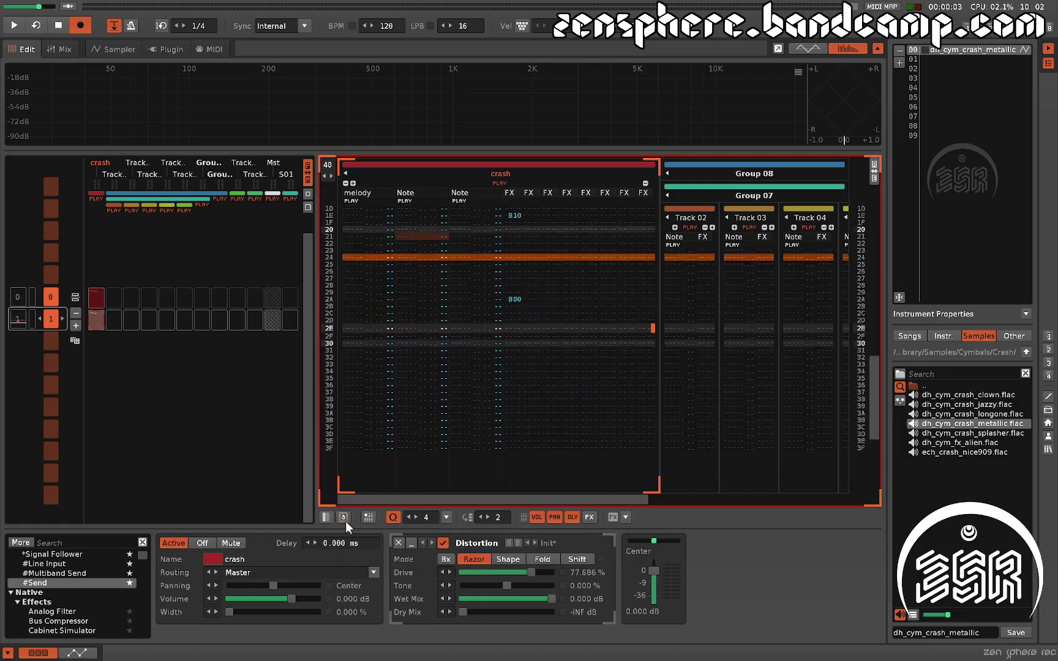
pyautogui.press('Down')
pyautogui.press('Down')
pyautogui.press('Down')
pyautogui.press('Down')
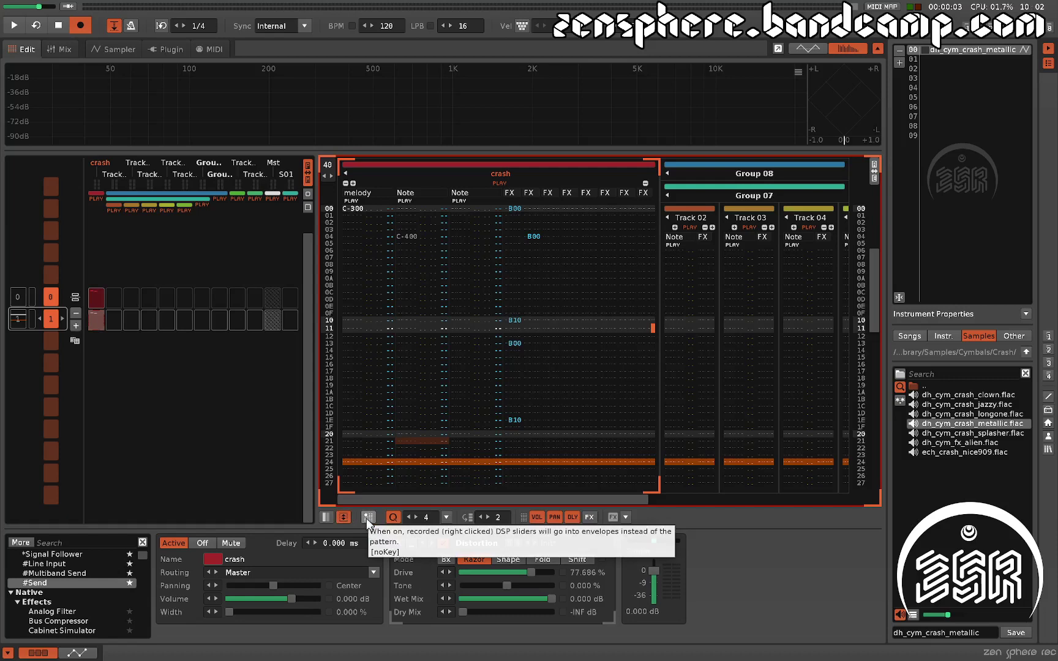
# Step: Set the crash track's Distortion drive to about 42.9 % and record it as pattern effect 126D at row 11
pyautogui.click(367, 517)
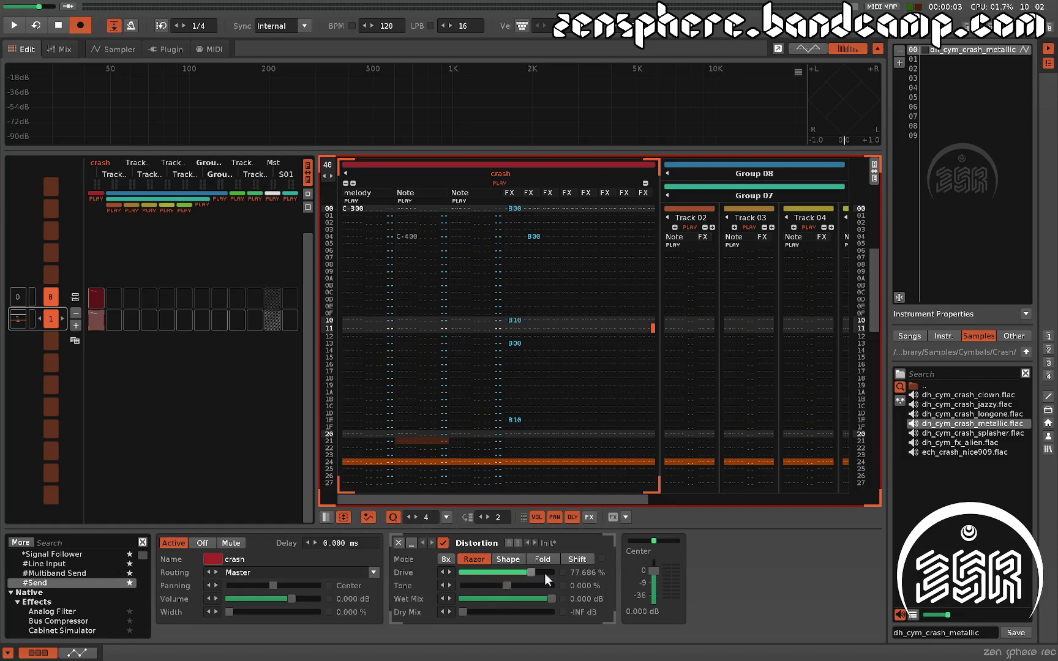
pyautogui.moveTo(530, 572); pyautogui.dragTo(500, 572)
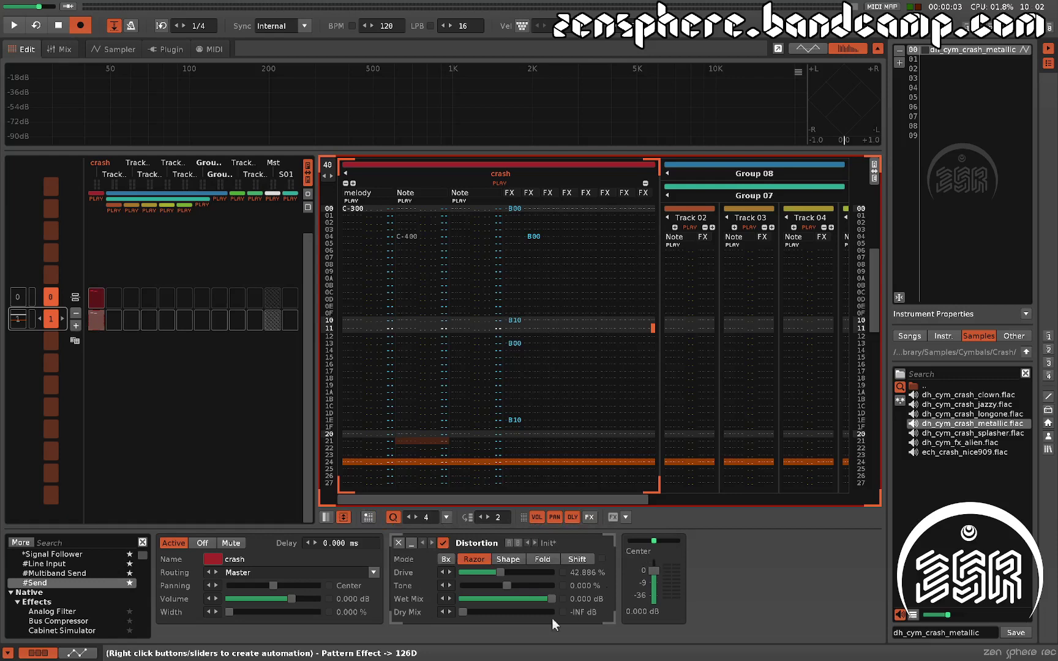
pyautogui.click(500, 572)
# Step: Switch slider recording to automation envelopes and record the Distortion drive at 52.886 % at row 15 of the crash track
pyautogui.click(374, 515)
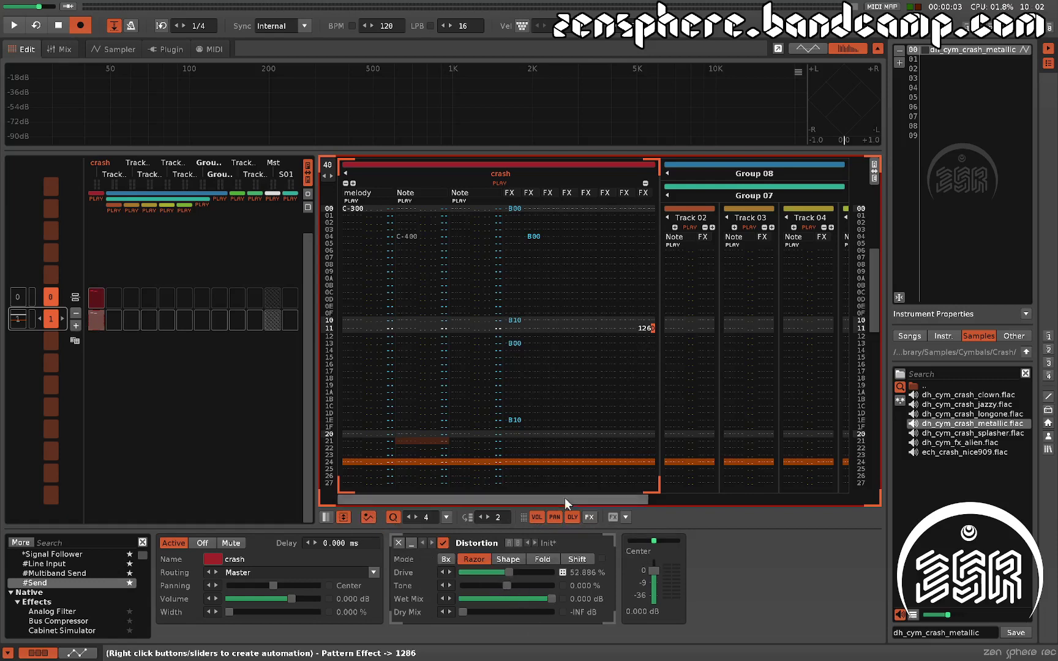
pyautogui.scroll(-4, 543, 441)
pyautogui.scroll(2, 523, 571)
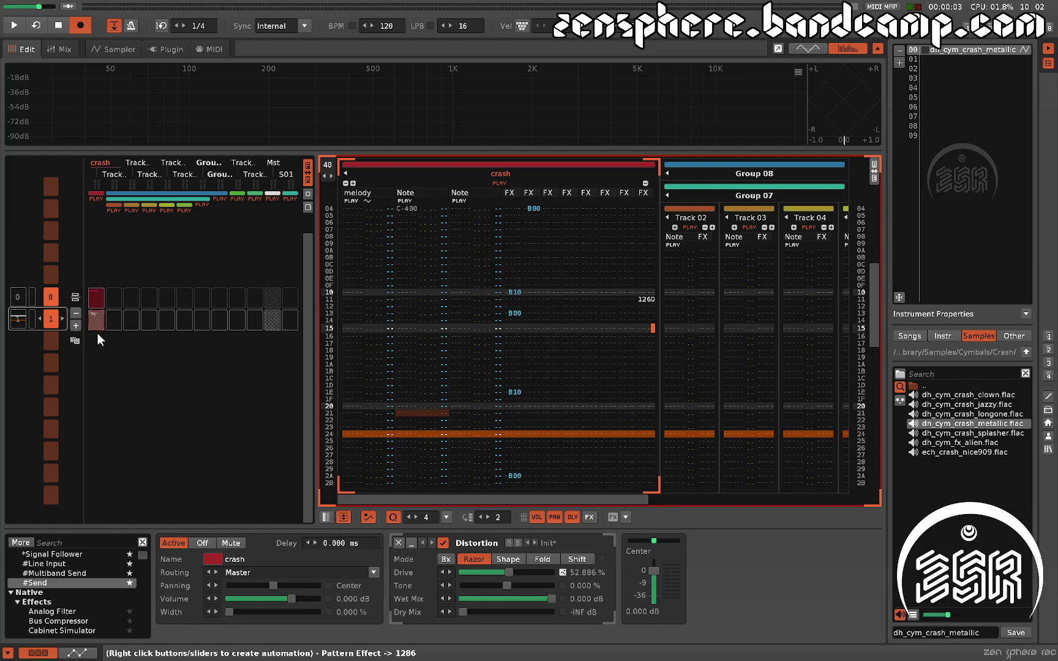
# Step: View the crash track's Distortion drive envelope with only automated parameters listed, and return to the track's device chain
pyautogui.scroll(1, 97, 337)
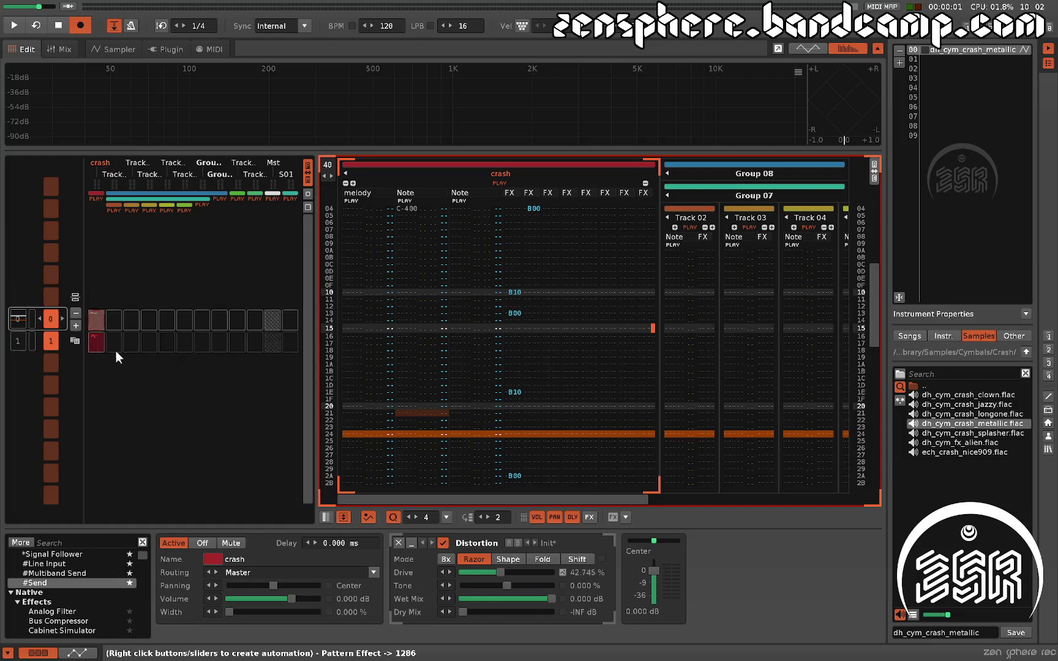
pyautogui.scroll(-1, 139, 350)
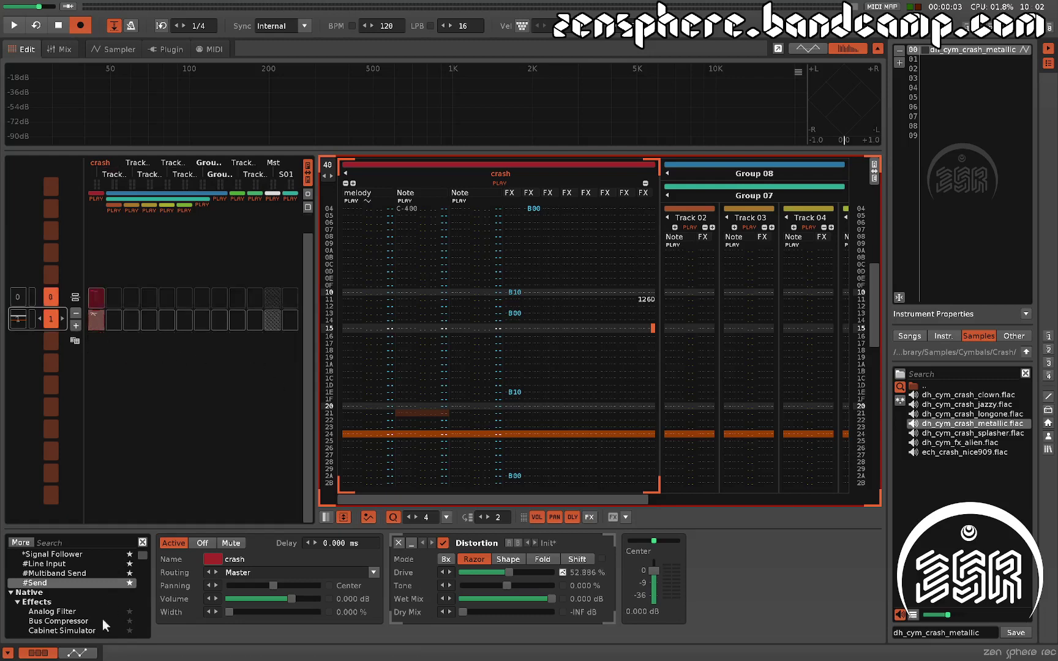
pyautogui.click(78, 654)
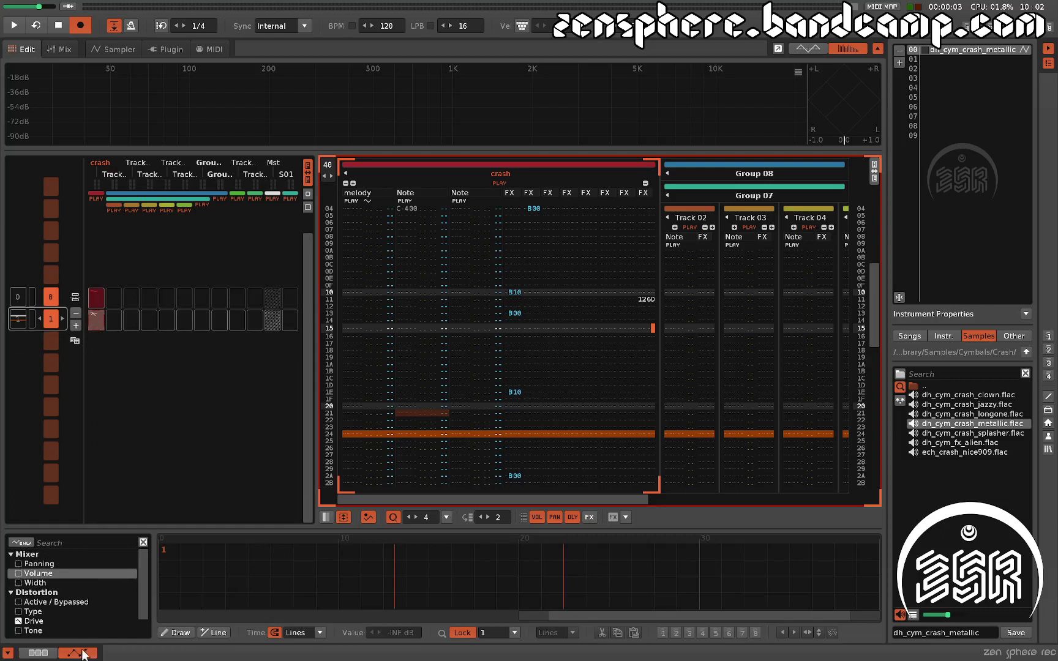
pyautogui.click(22, 543)
pyautogui.click(32, 573)
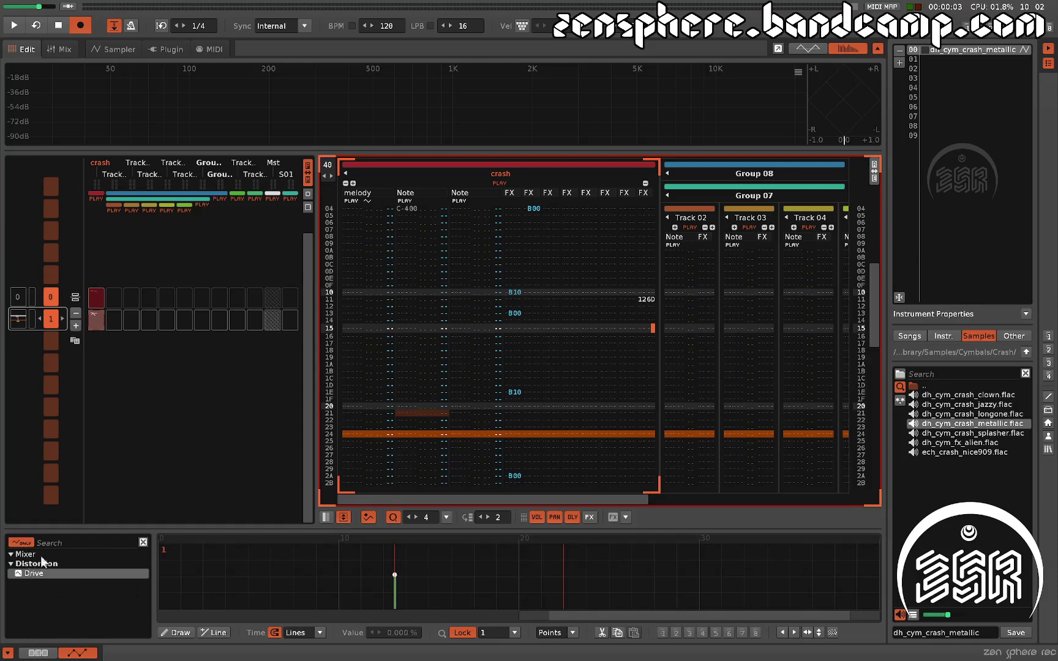
pyautogui.click(38, 654)
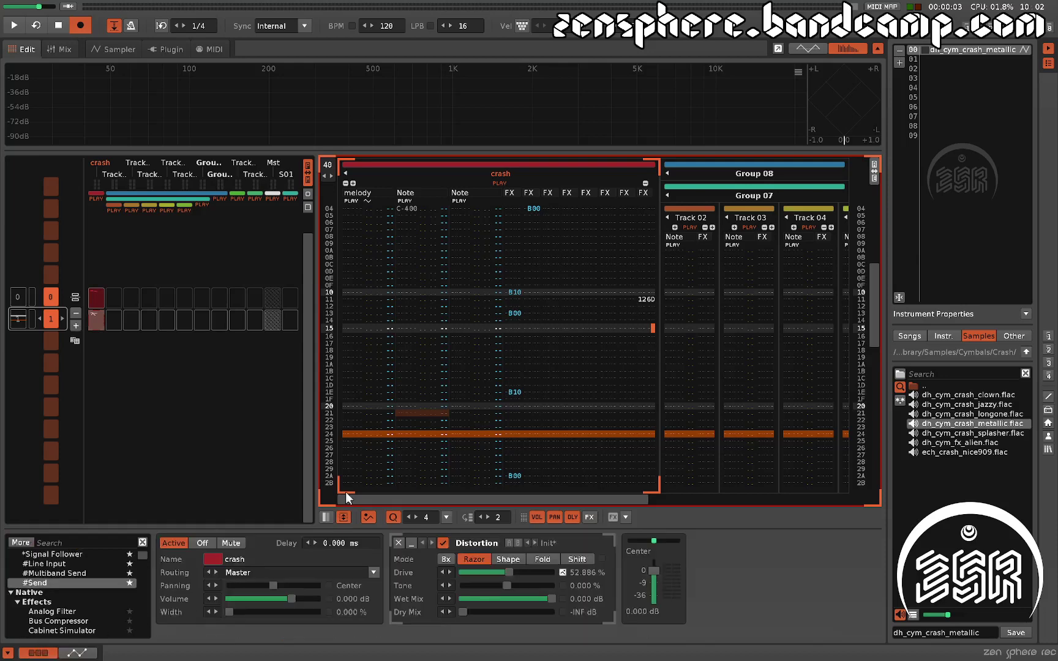